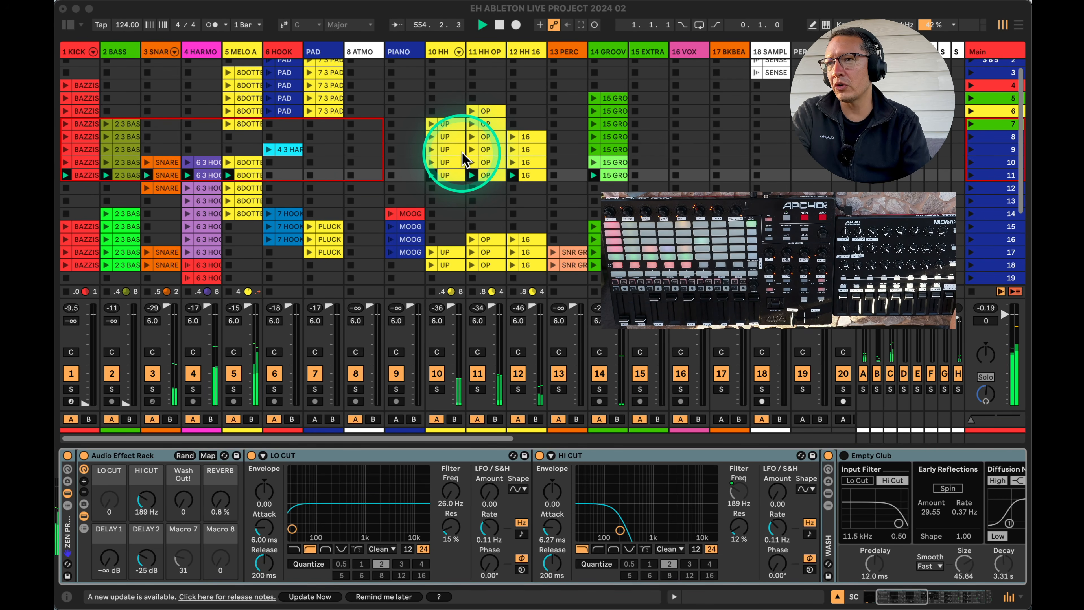
Select the whole range of tracks from 1 KICK through 18 SAMPLE.
{"action": "key", "text": "super+Tab"}
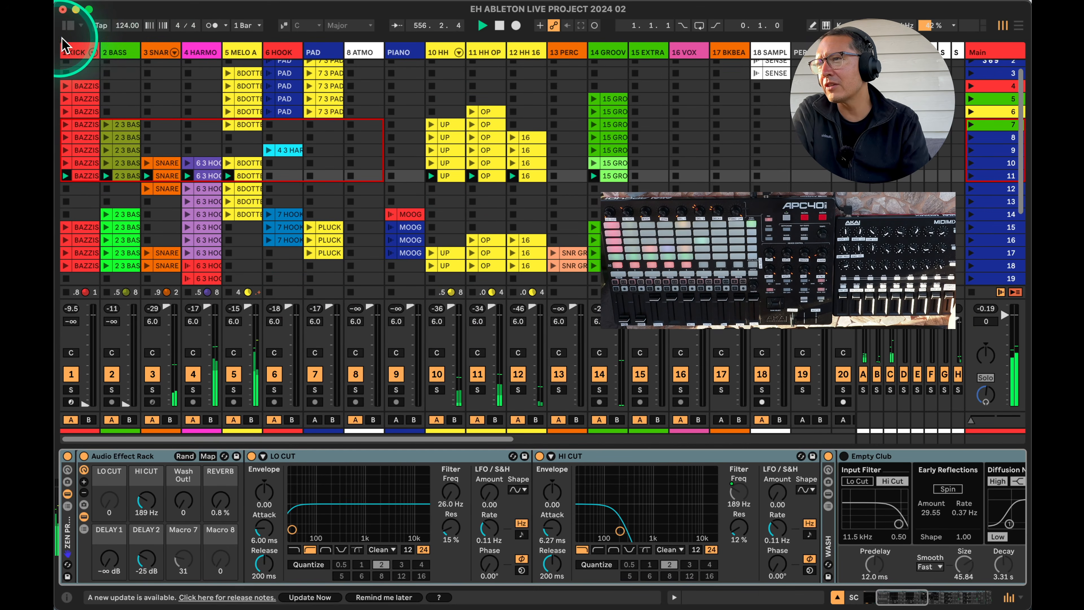
{"action": "left_click", "coordinate": [73, 52]}
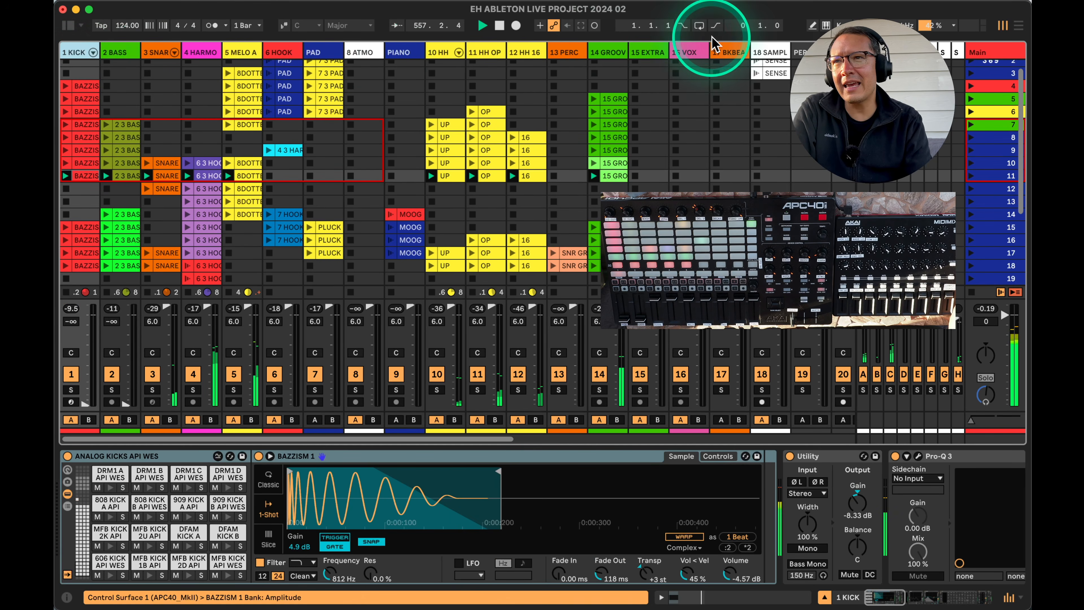
{"action": "left_click", "coordinate": [767, 50]}
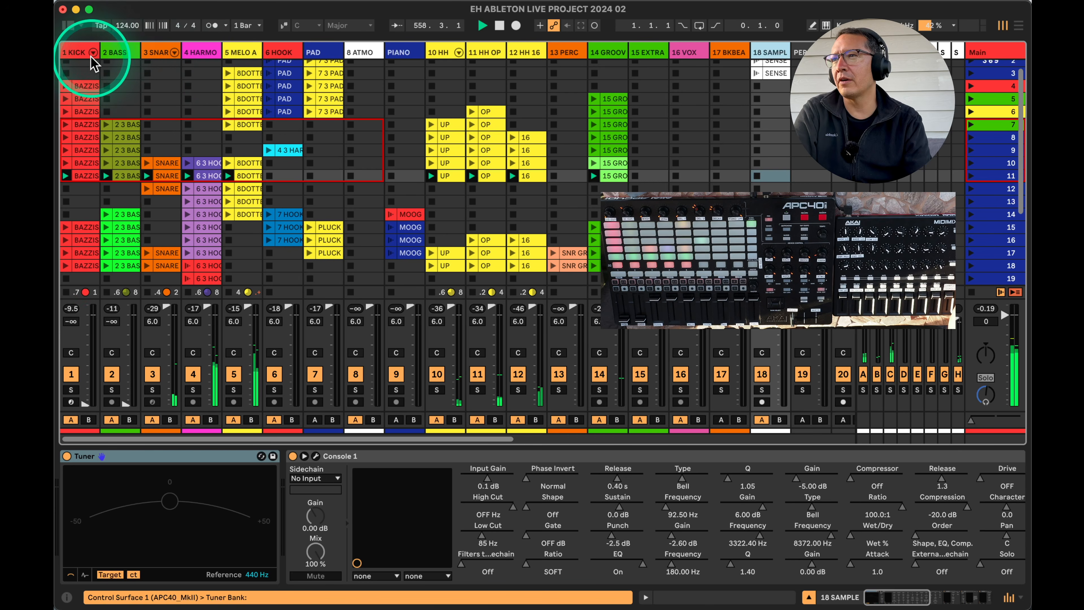
{"action": "left_click", "coordinate": [79, 53]}
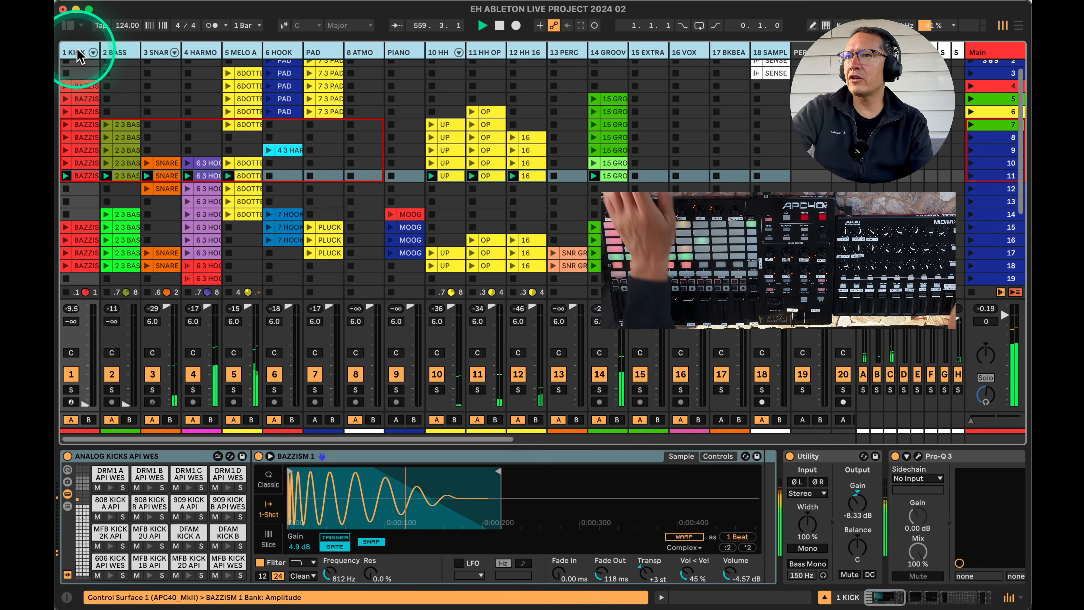
Examine the device chains of the 1 KICK, 2 BASS, 3 SNARES CLAPS and 4 HARMONY tracks.
{"action": "left_click", "coordinate": [129, 54]}
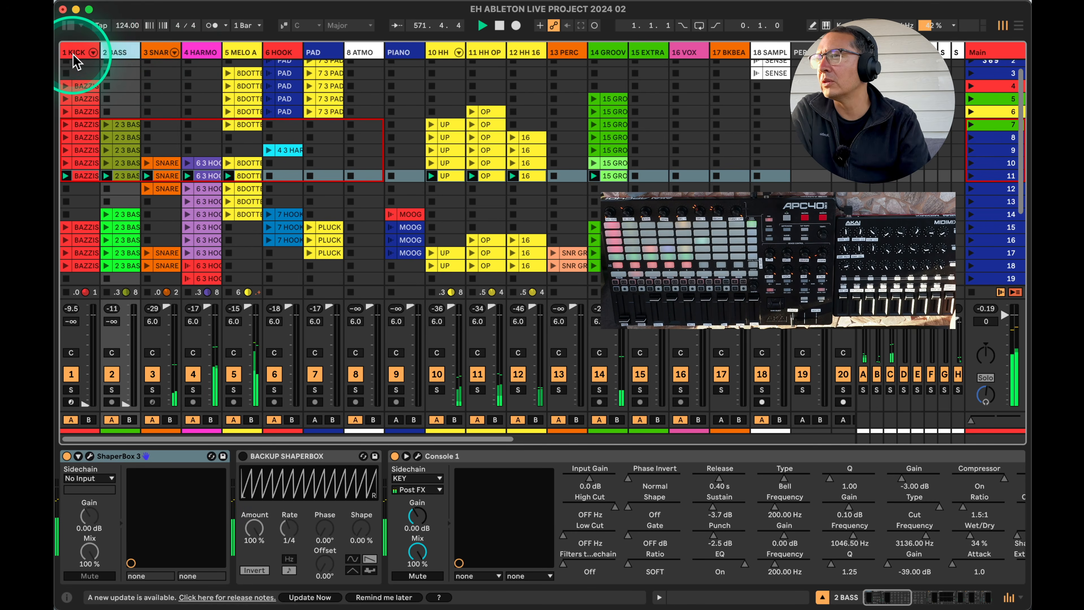
{"action": "left_click", "coordinate": [78, 49]}
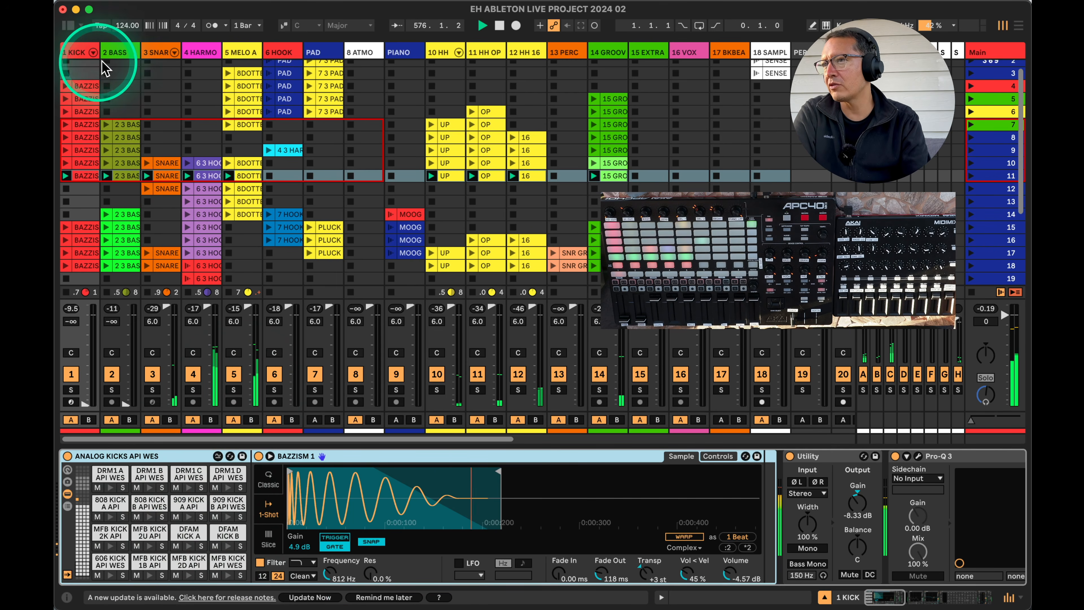
{"action": "left_click", "coordinate": [111, 55]}
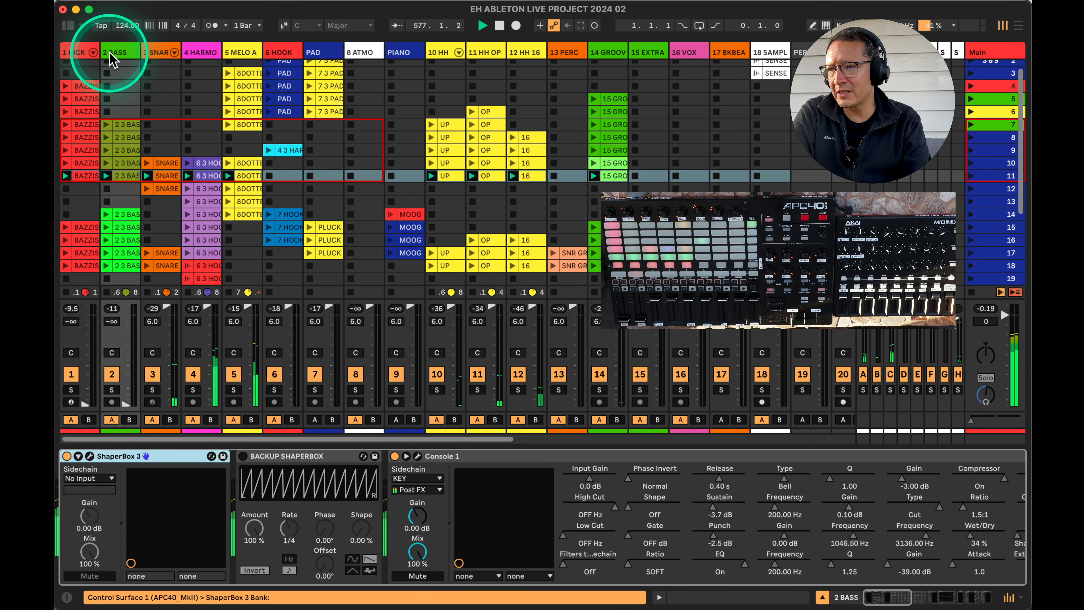
{"action": "left_click", "coordinate": [161, 51]}
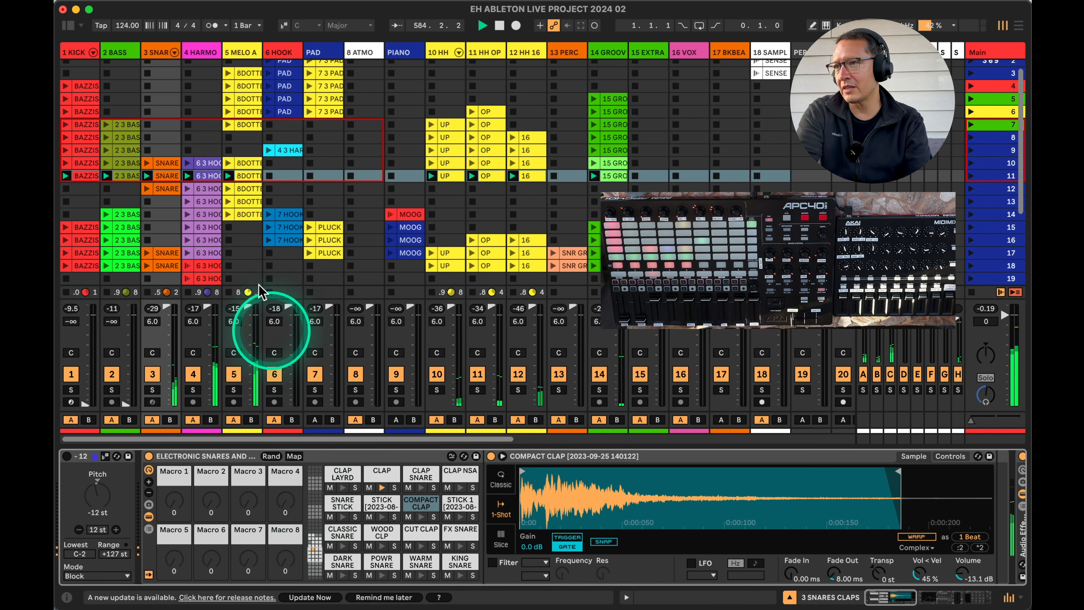
{"action": "left_click", "coordinate": [200, 52]}
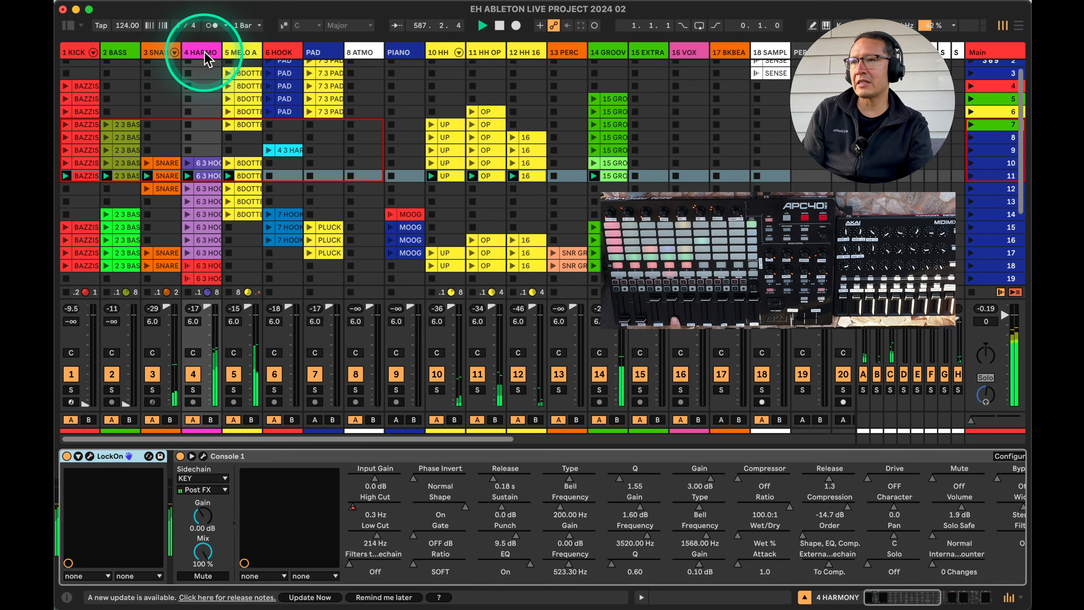
Look through the device chains of the melodic tracks from 5 MELO A and 6 HOOK through PAD, 8 ATMO and PIANO.
{"action": "left_click", "coordinate": [241, 53]}
{"action": "left_click", "coordinate": [283, 53]}
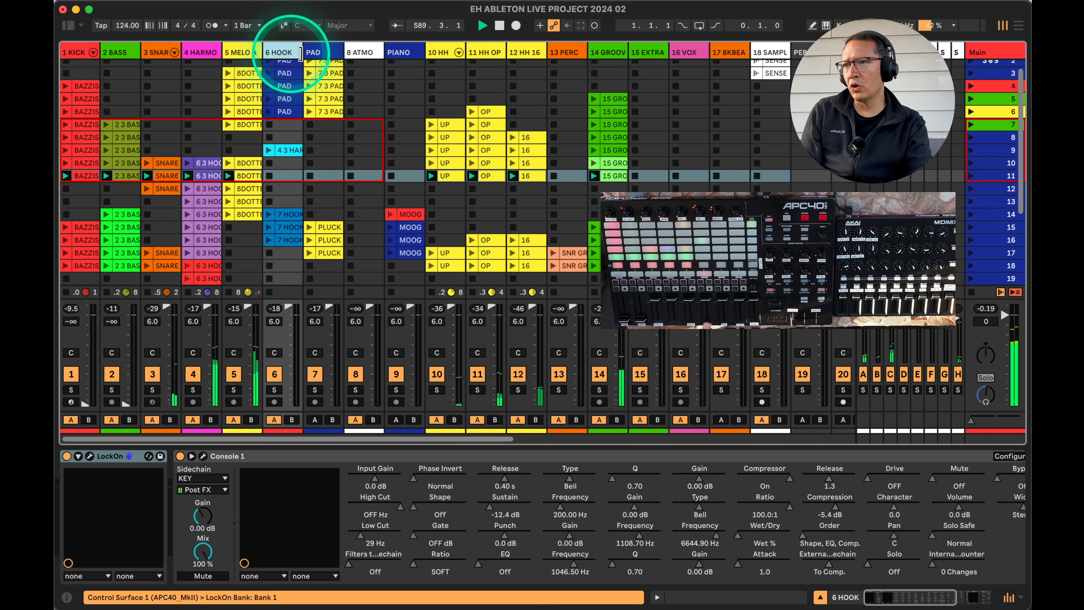
{"action": "left_click", "coordinate": [331, 55]}
{"action": "left_click", "coordinate": [363, 53]}
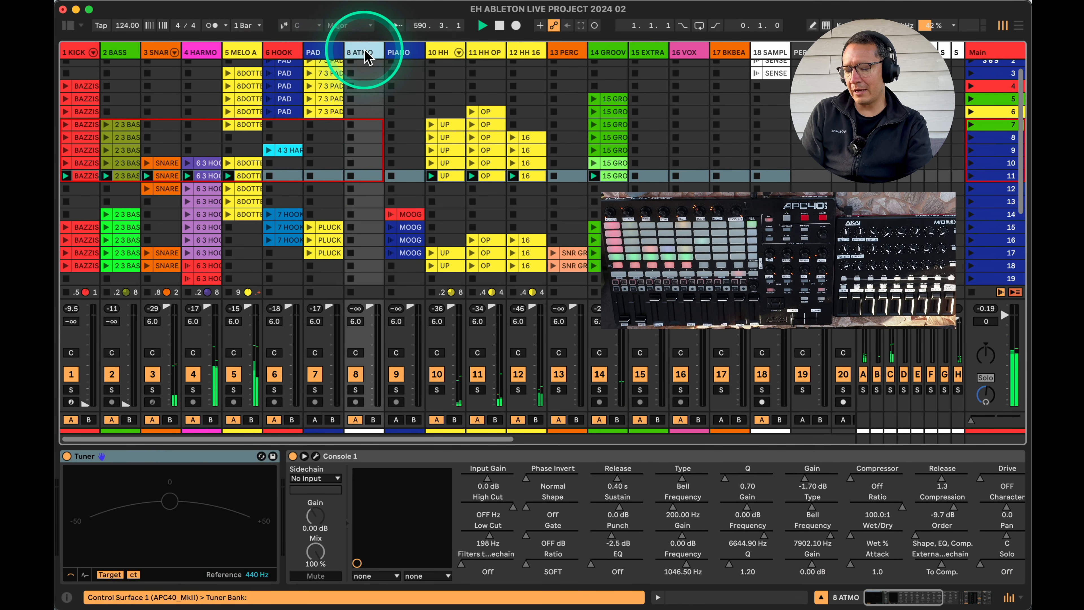
{"action": "left_click", "coordinate": [397, 55]}
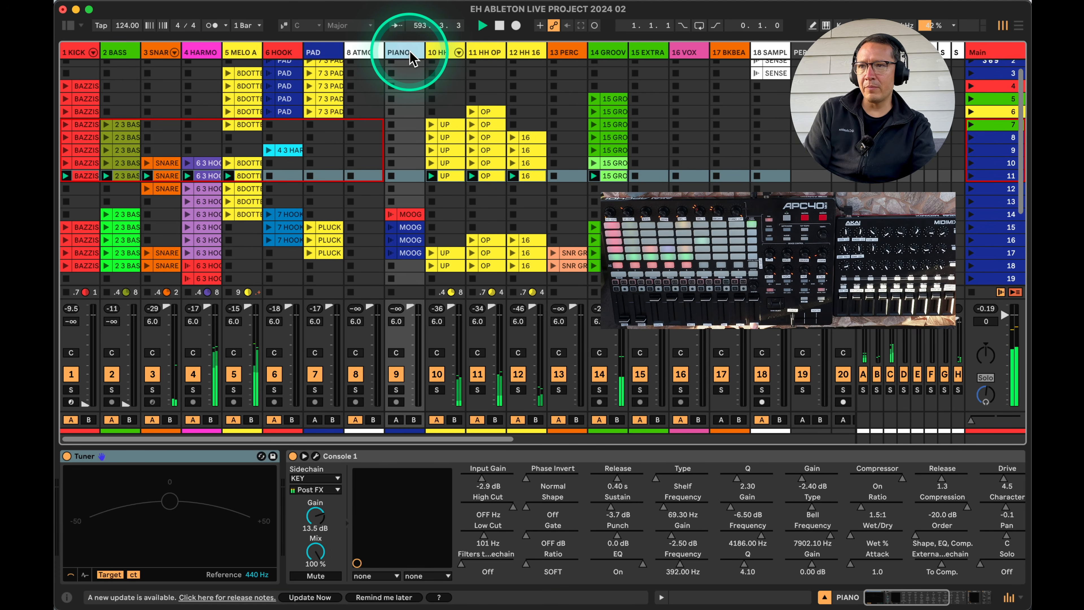
Look through the device chains of the hi-hat tracks 10 to 12, 13 PERC and 14 GROOVE.
{"action": "left_click", "coordinate": [440, 54]}
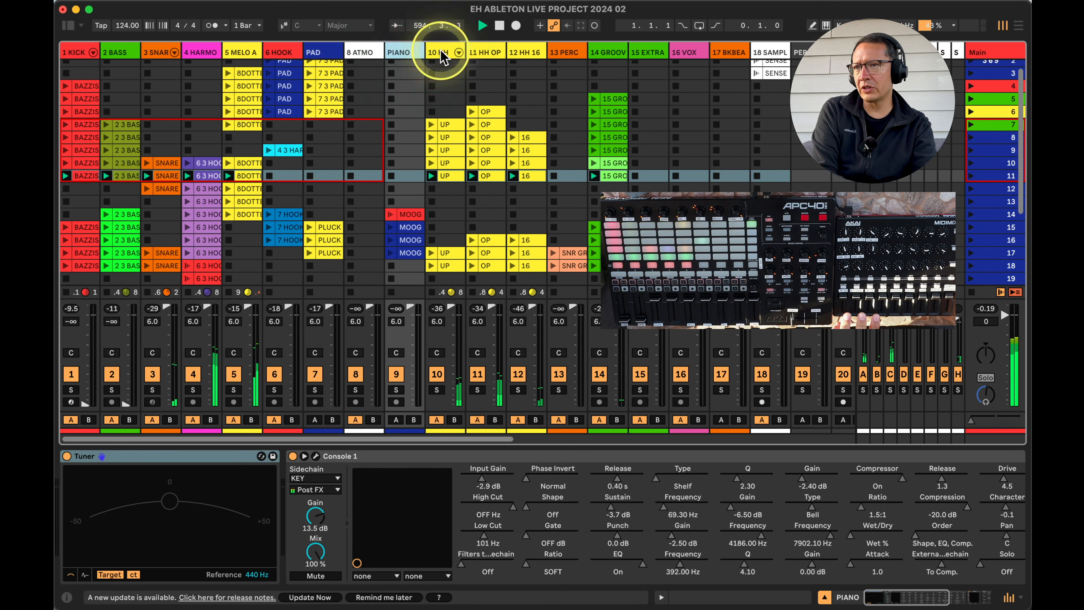
{"action": "left_click", "coordinate": [488, 53]}
{"action": "left_click", "coordinate": [525, 54]}
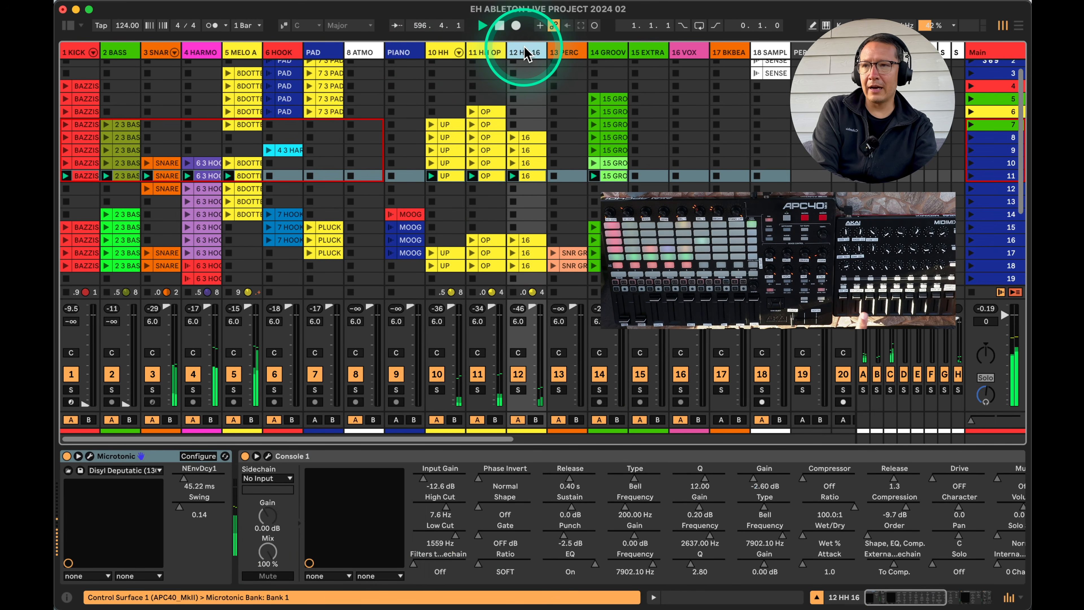
{"action": "left_click", "coordinate": [565, 53]}
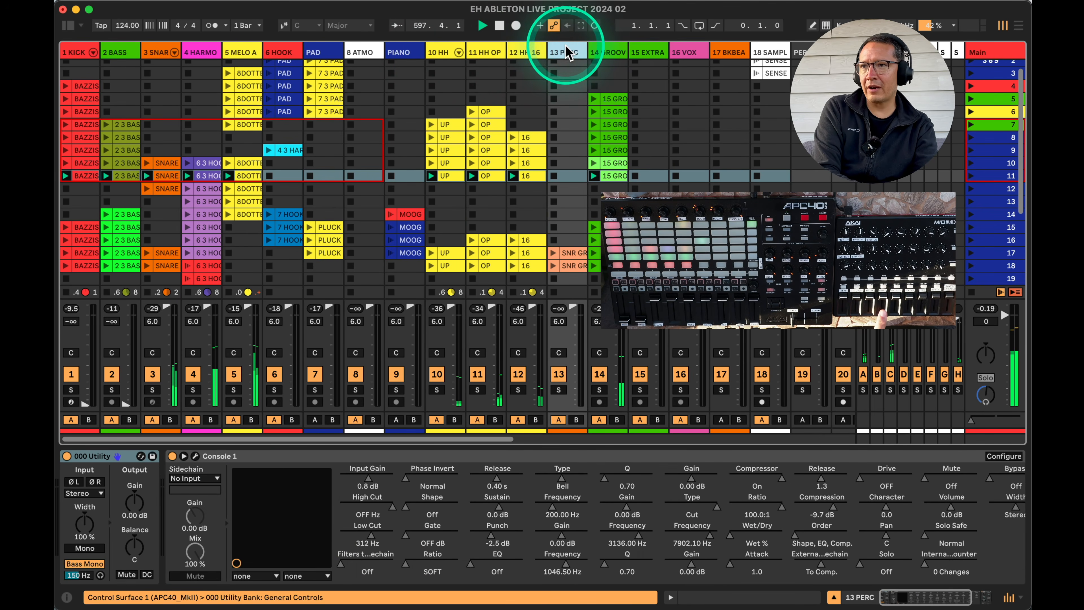
{"action": "left_click", "coordinate": [605, 52]}
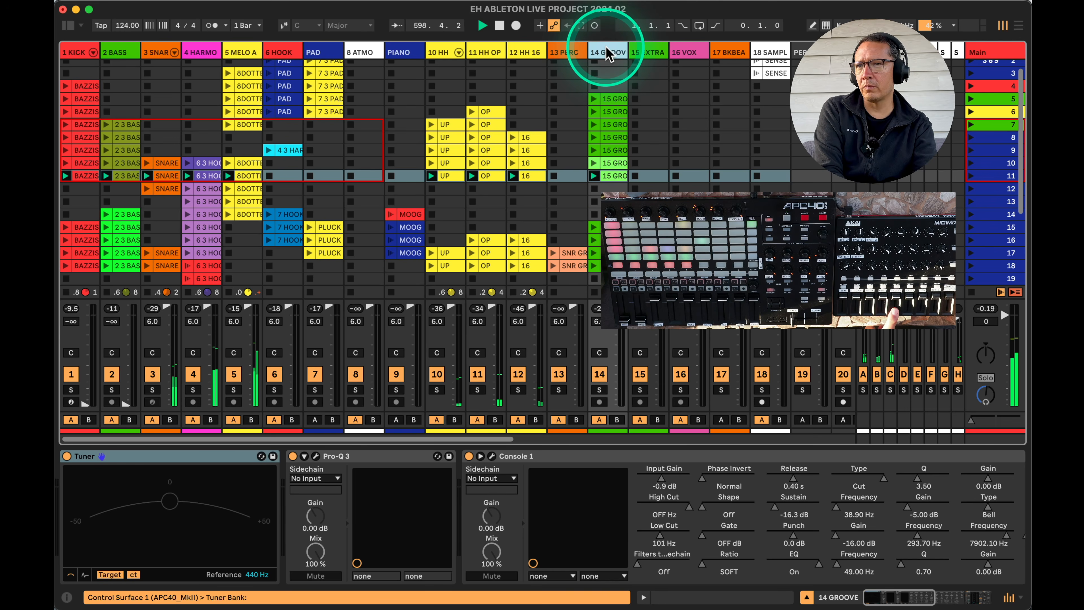
Examine the device chains of the 15 EXTRA GRV, 16 VOX and 17 BKBEAT tracks.
{"action": "left_click", "coordinate": [645, 53]}
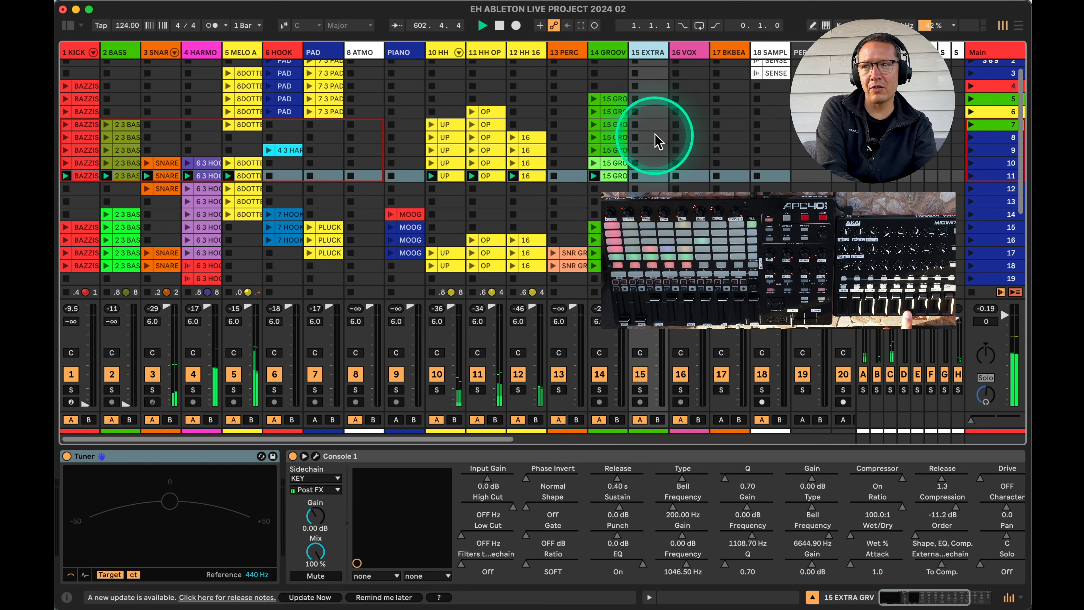
{"action": "left_click", "coordinate": [689, 53]}
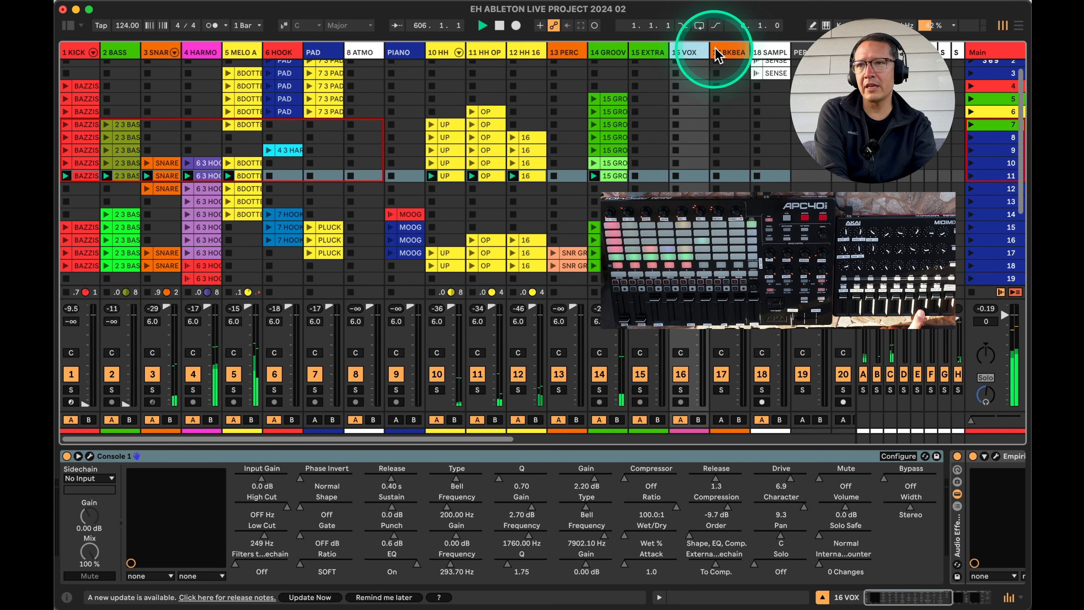
{"action": "left_click", "coordinate": [732, 53]}
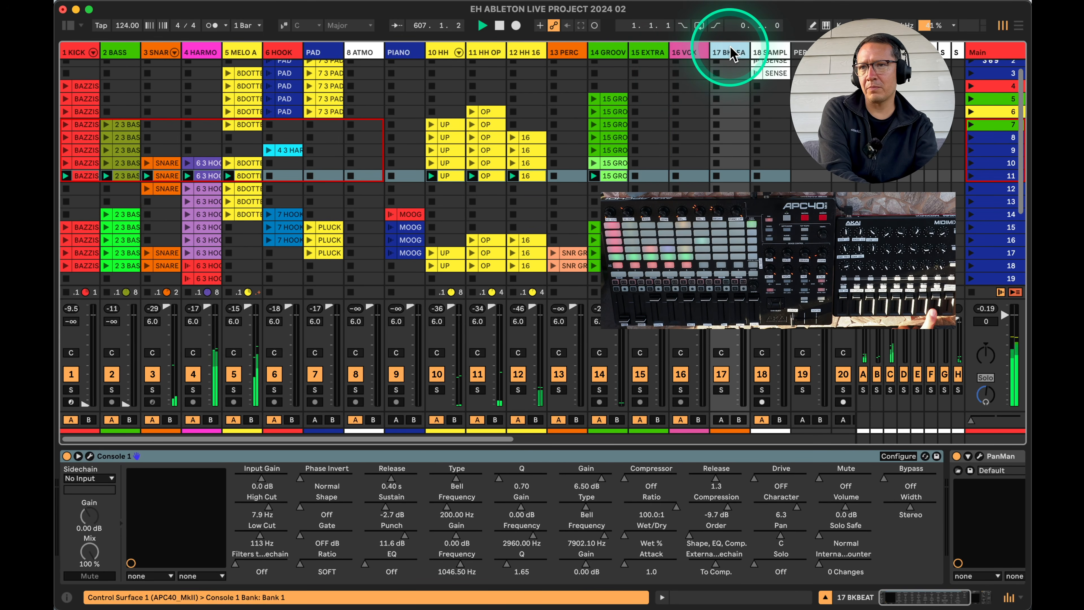
Select the 18 SAMPLE track and launch its SENSE clip in scene 3.
{"action": "left_click", "coordinate": [777, 49]}
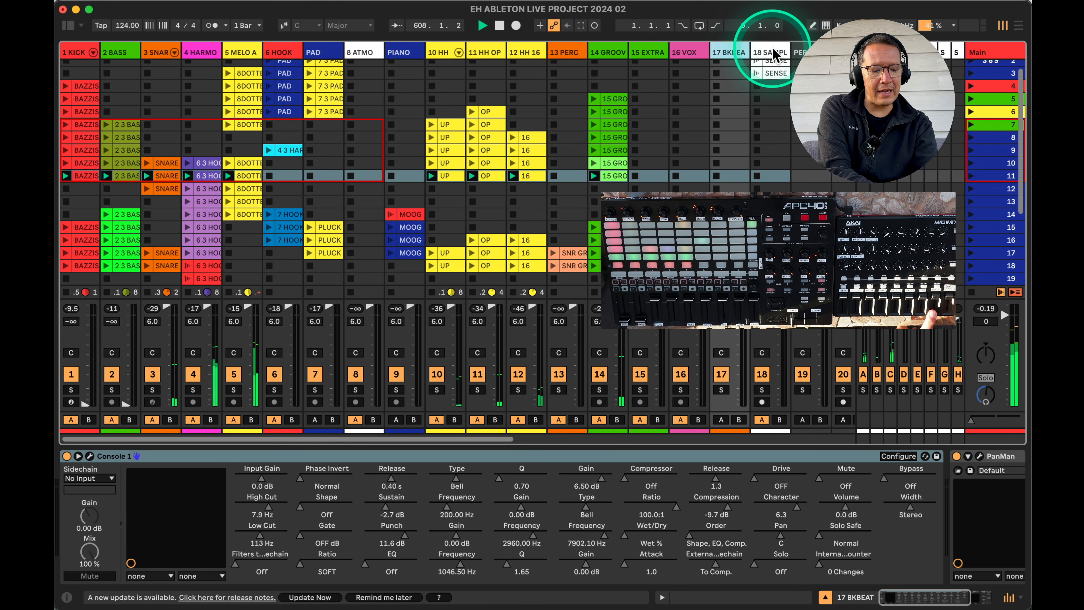
{"action": "left_click", "coordinate": [758, 79]}
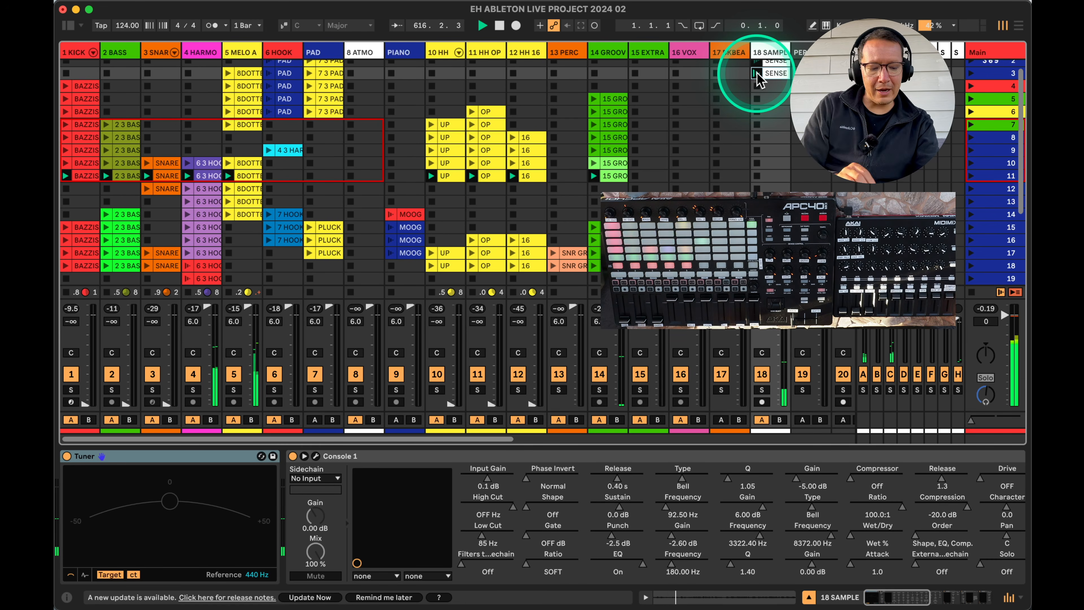
{"action": "scroll", "coordinate": [726, 63], "scroll_direction": "up", "scroll_amount": 2}
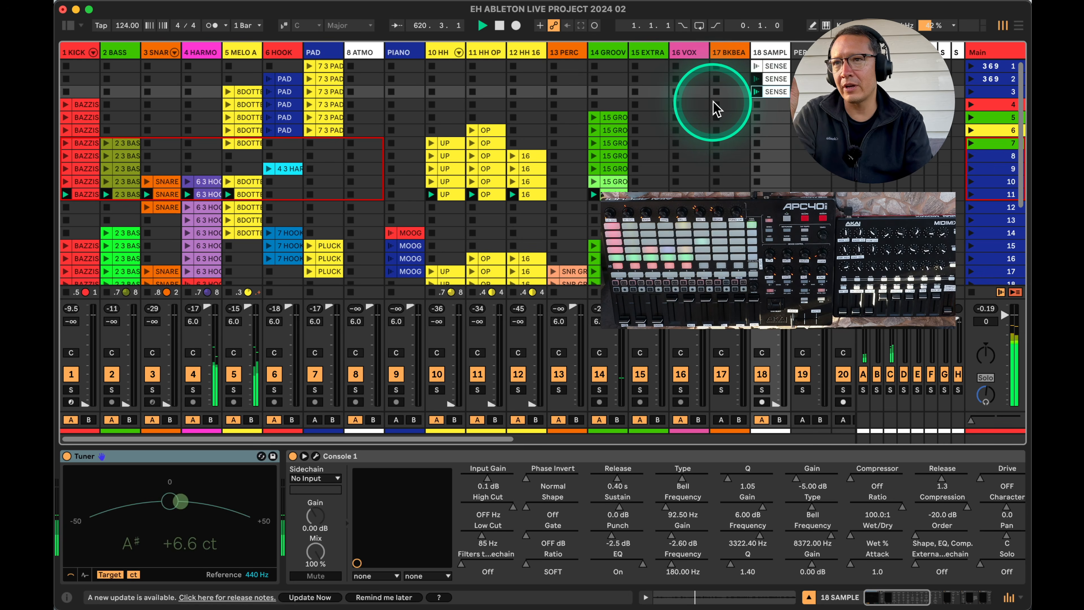
Open the Pro-Q 3 plugin window from the 1 KICK track's device chain to inspect its EQ curve.
{"action": "left_click", "coordinate": [68, 57]}
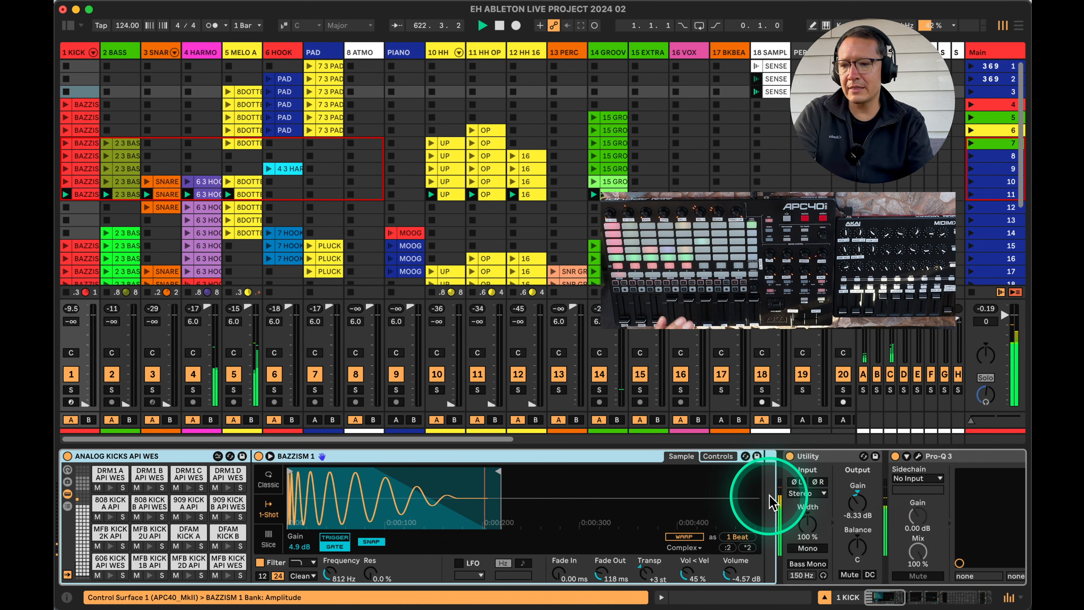
{"action": "scroll", "coordinate": [771, 502], "scroll_direction": "right", "scroll_amount": 10}
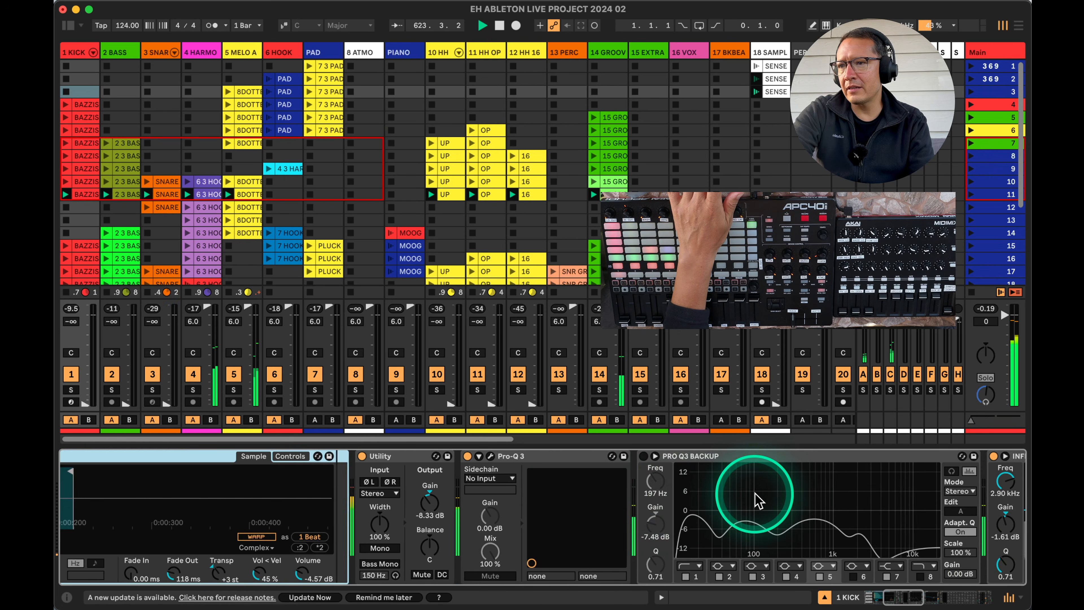
{"action": "scroll", "coordinate": [757, 500], "scroll_direction": "right", "scroll_amount": 3}
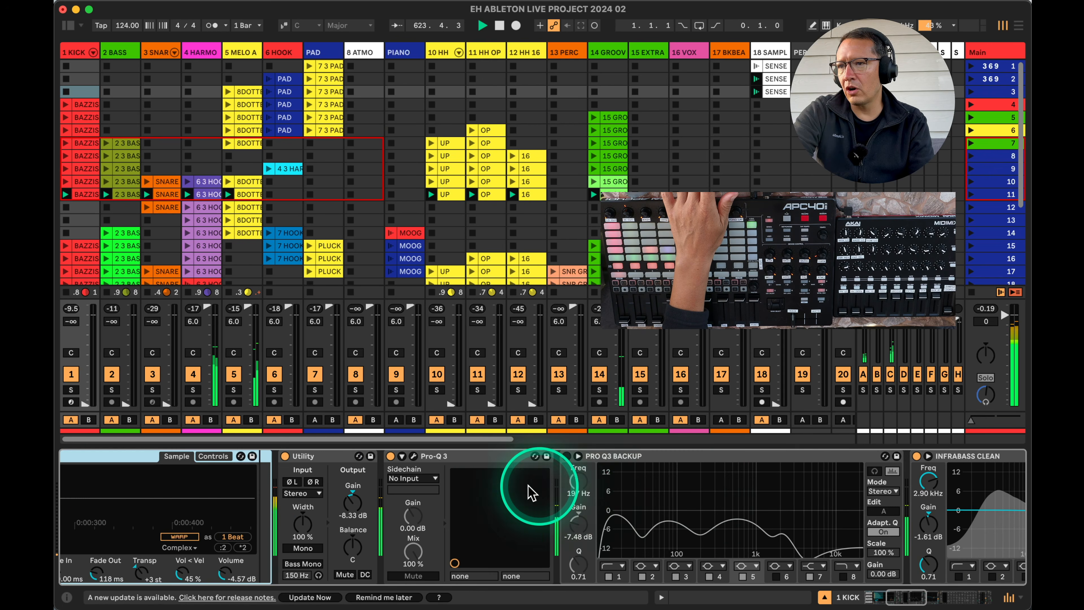
{"action": "left_click", "coordinate": [411, 456]}
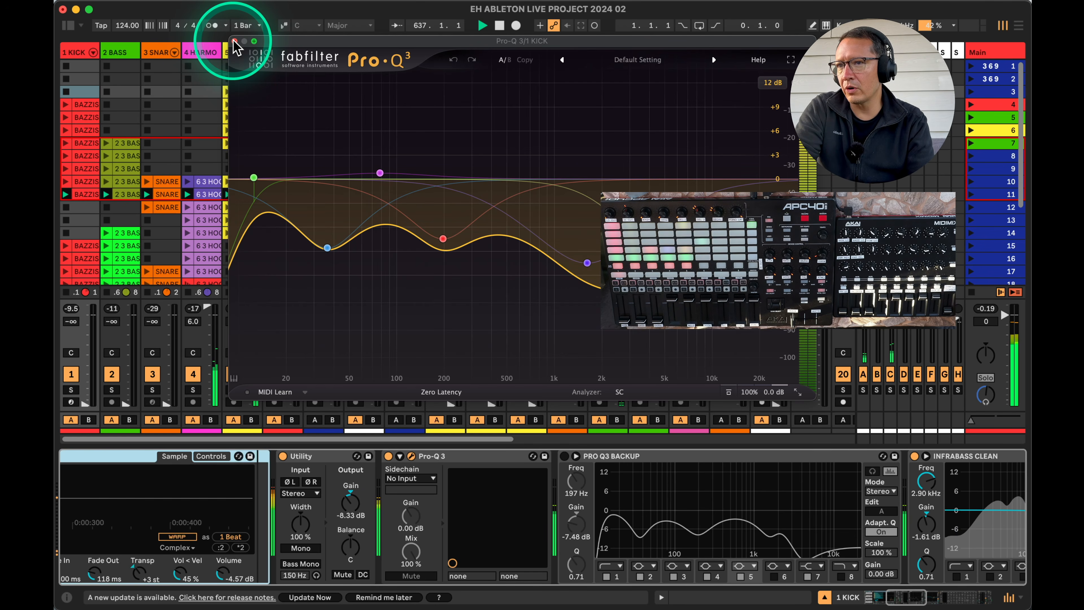
Review the kick's remaining EQ devices and open the Console 1 plugin window at the end of its chain.
{"action": "scroll", "coordinate": [773, 481], "scroll_direction": "right", "scroll_amount": 7}
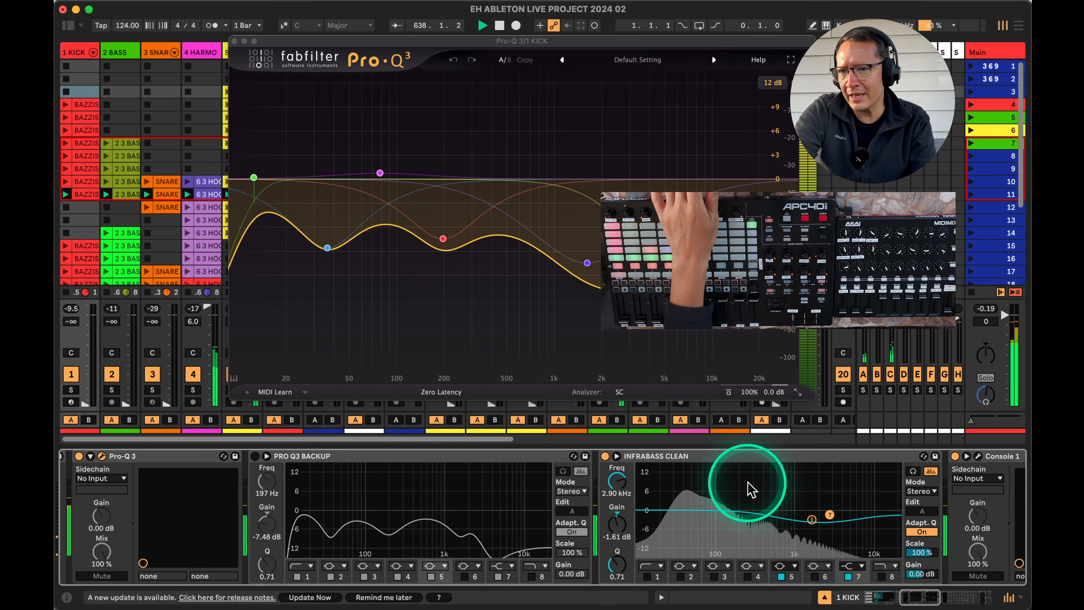
{"action": "scroll", "coordinate": [749, 490], "scroll_direction": "right", "scroll_amount": 10}
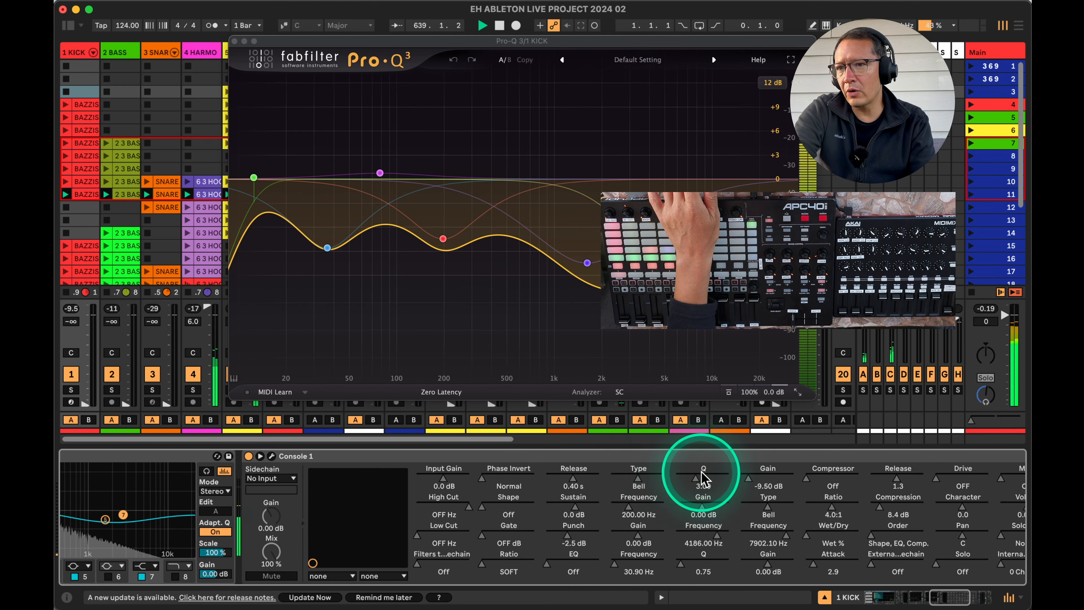
{"action": "scroll", "coordinate": [701, 471], "scroll_direction": "right", "scroll_amount": 1}
{"action": "left_click", "coordinate": [665, 455]}
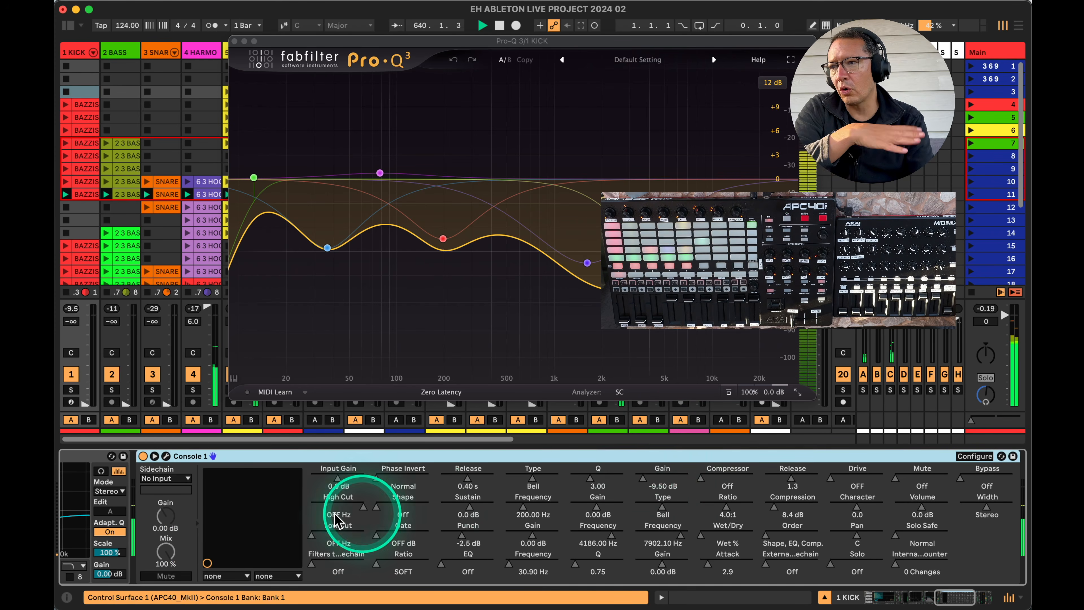
{"action": "left_click", "coordinate": [166, 456]}
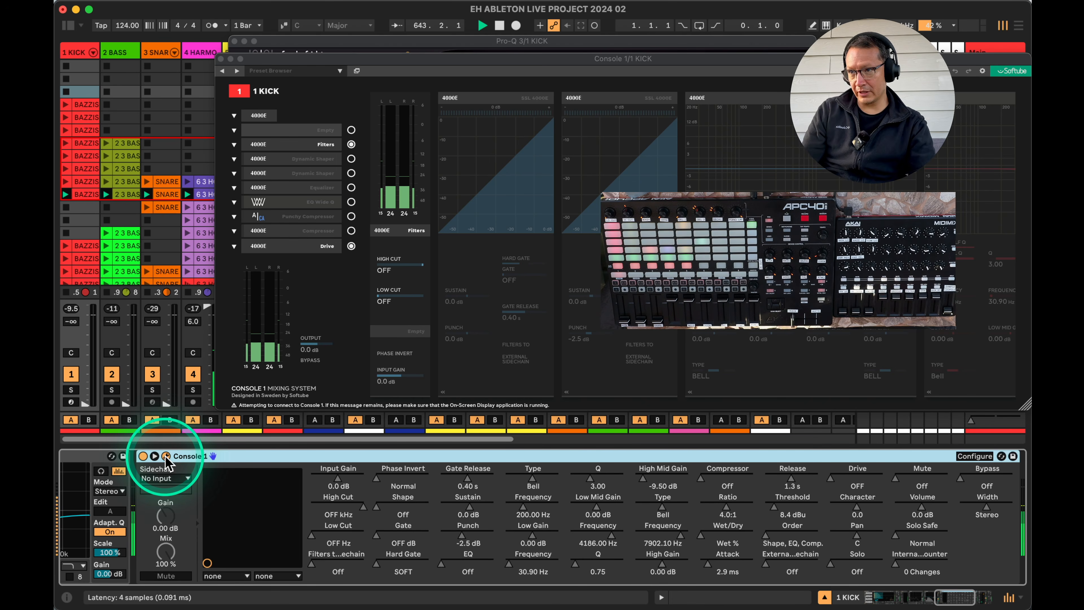
Reposition and enlarge the Console 1 window to review its processing modules, and close it along with the Pro-Q 3 window.
{"action": "left_click_drag", "start_coordinate": [352, 57], "coordinate": [203, 31]}
{"action": "left_click_drag", "start_coordinate": [873, 375], "coordinate": [1011, 376]}
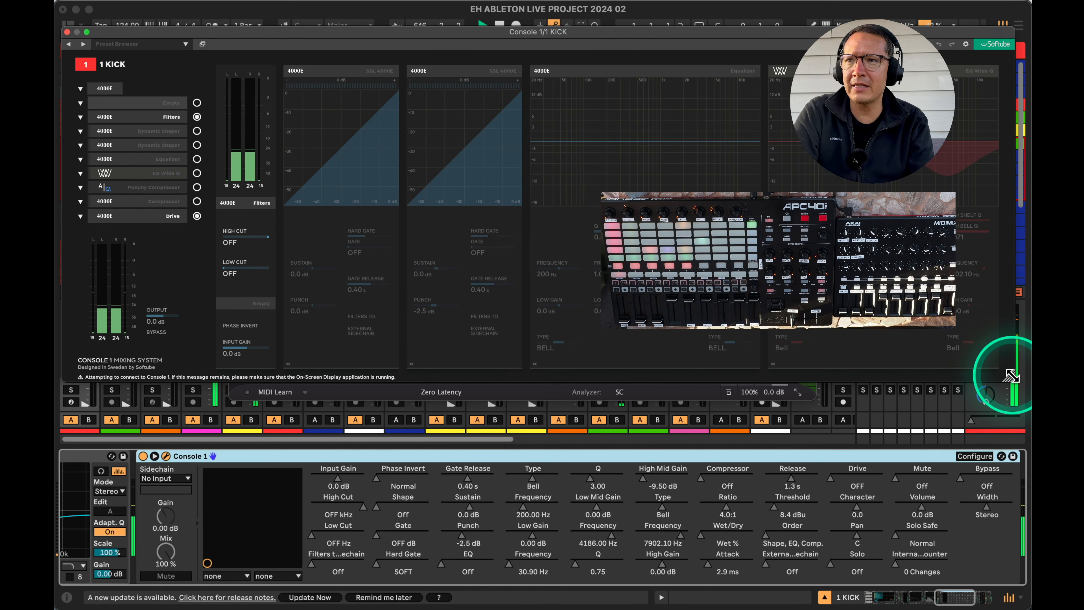
{"action": "left_click_drag", "start_coordinate": [871, 158], "coordinate": [558, 126]}
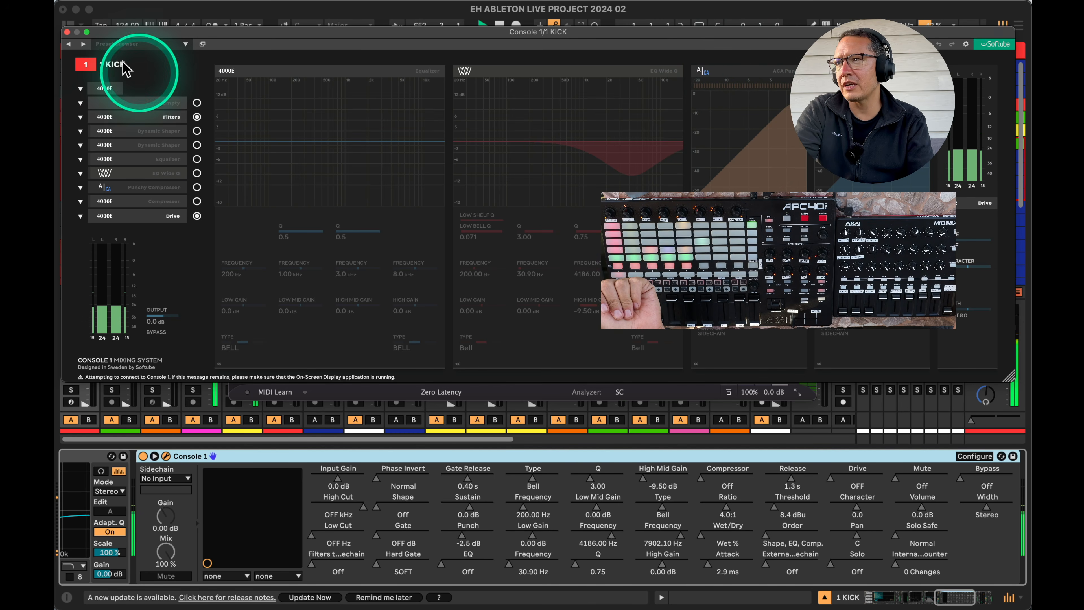
{"action": "left_click", "coordinate": [67, 32]}
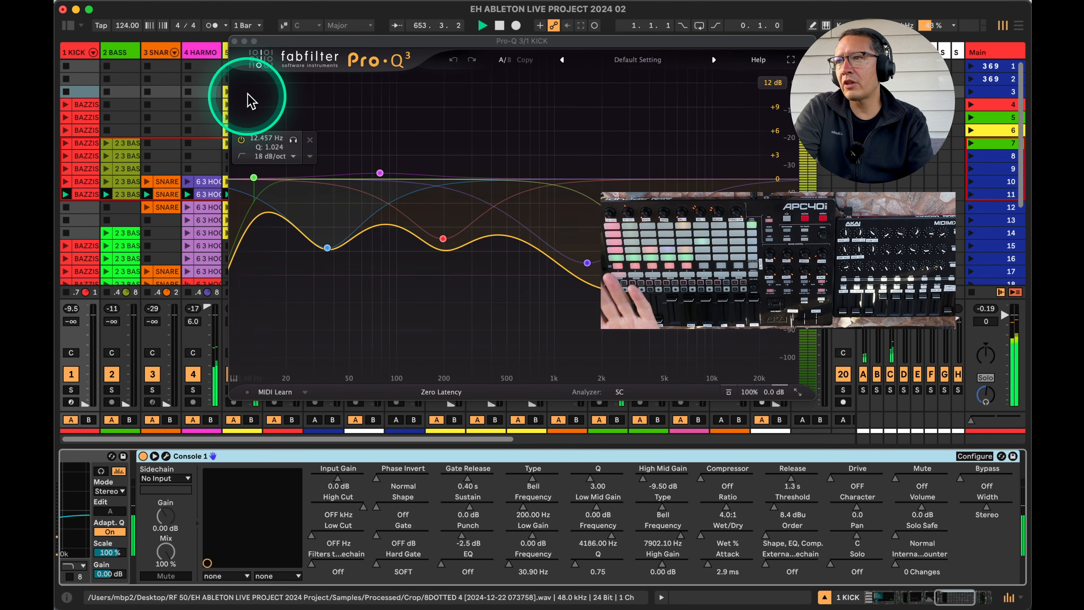
{"action": "left_click", "coordinate": [234, 41]}
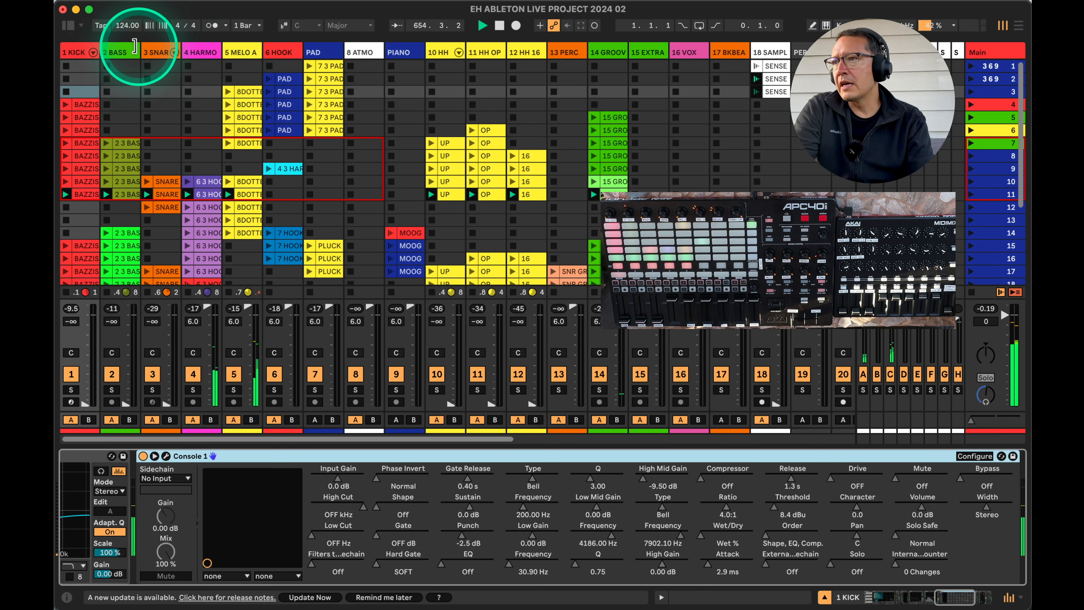
Select the 2 BASS track and the Saturn 2 device in its bass mastering rack.
{"action": "left_click", "coordinate": [129, 53]}
{"action": "scroll", "coordinate": [624, 484], "scroll_direction": "right", "scroll_amount": 10}
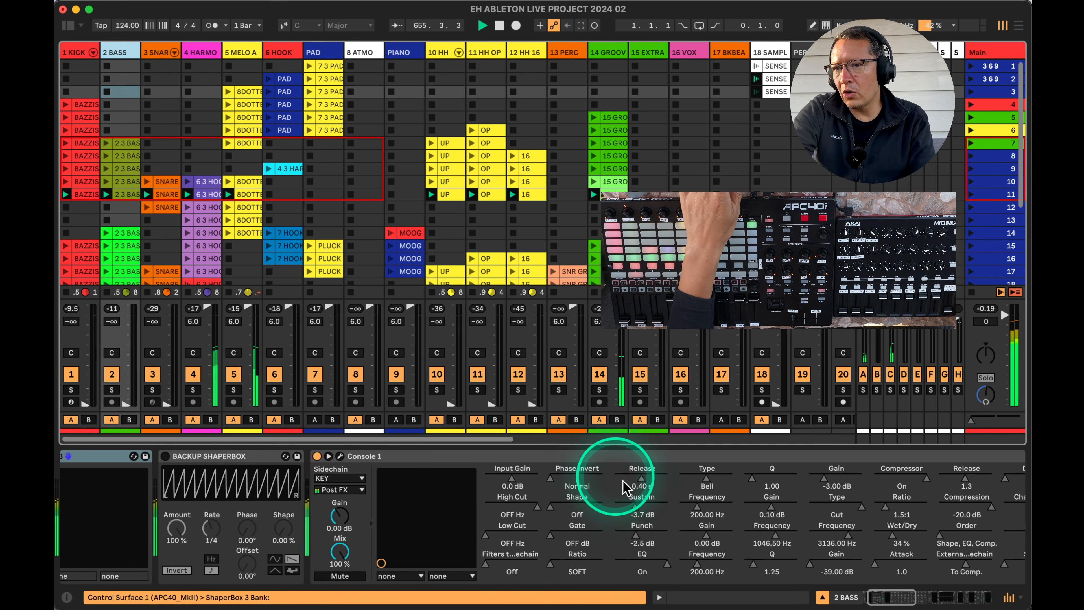
{"action": "scroll", "coordinate": [638, 501], "scroll_direction": "right", "scroll_amount": 10}
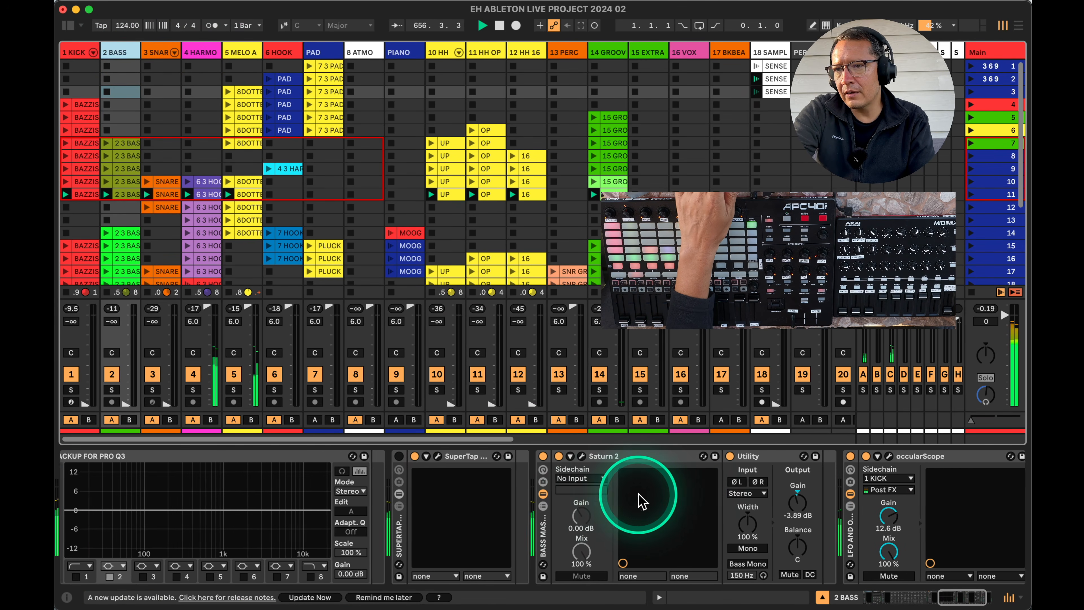
{"action": "left_click", "coordinate": [586, 456]}
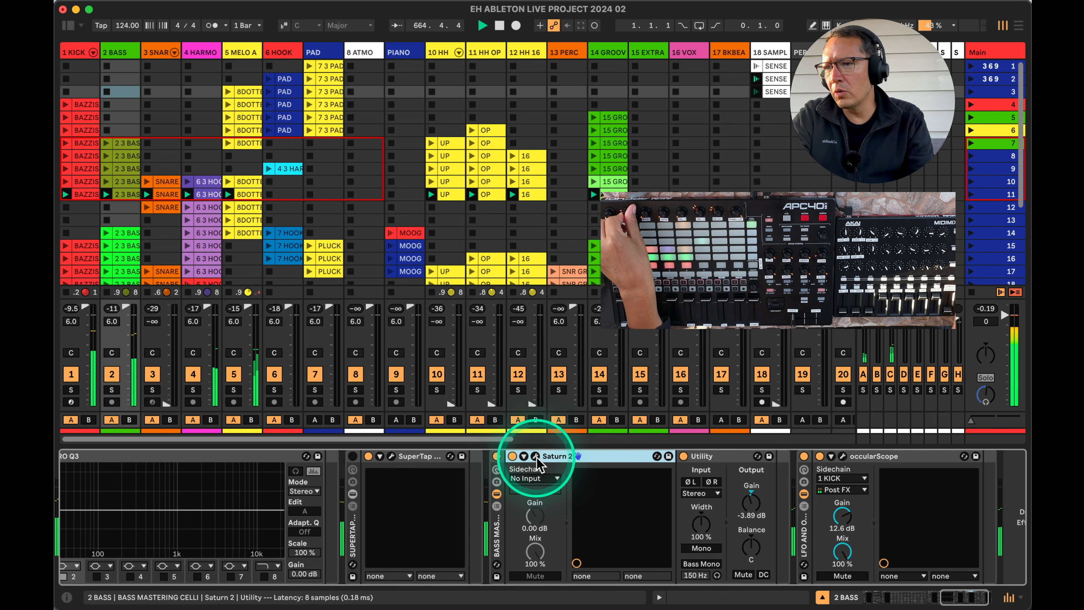
Switch Saturn 2 off and back on to compare the bass sound, and review its plugin window before closing it.
{"action": "left_click", "coordinate": [512, 455]}
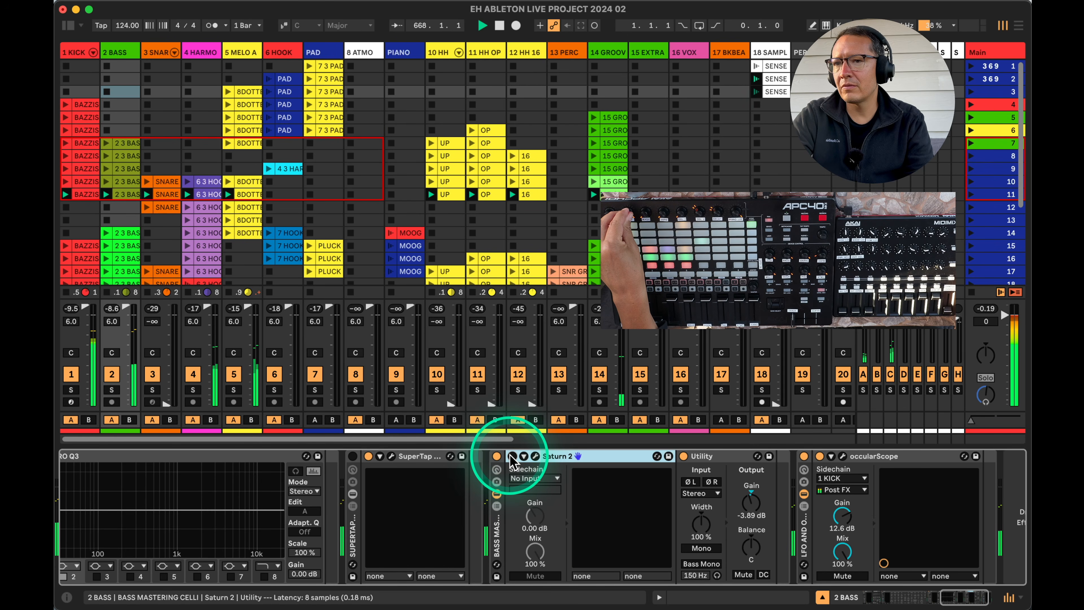
{"action": "left_click", "coordinate": [512, 456]}
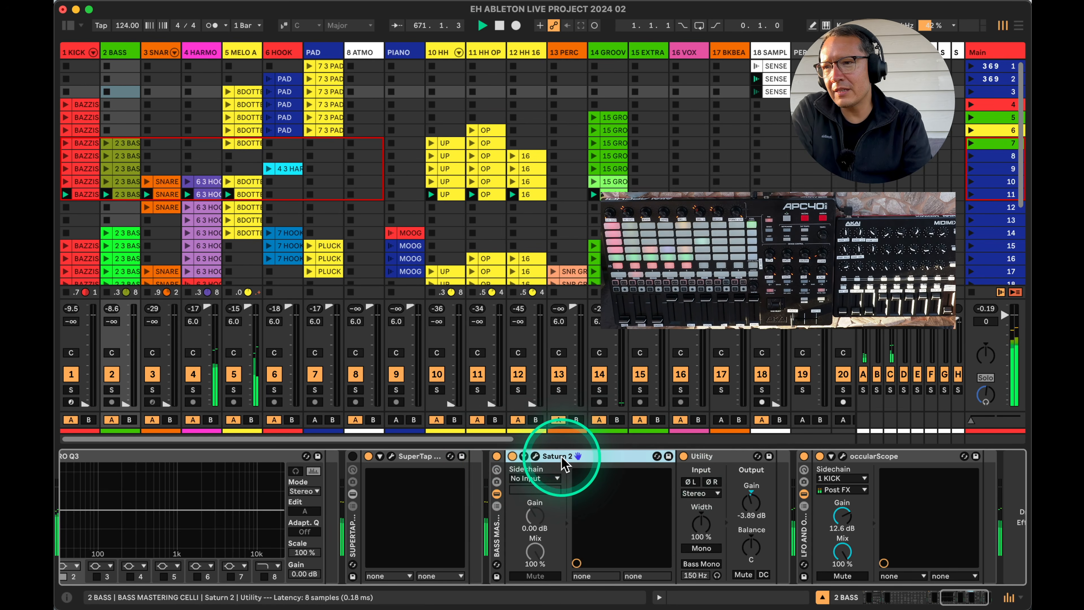
{"action": "left_click", "coordinate": [535, 455]}
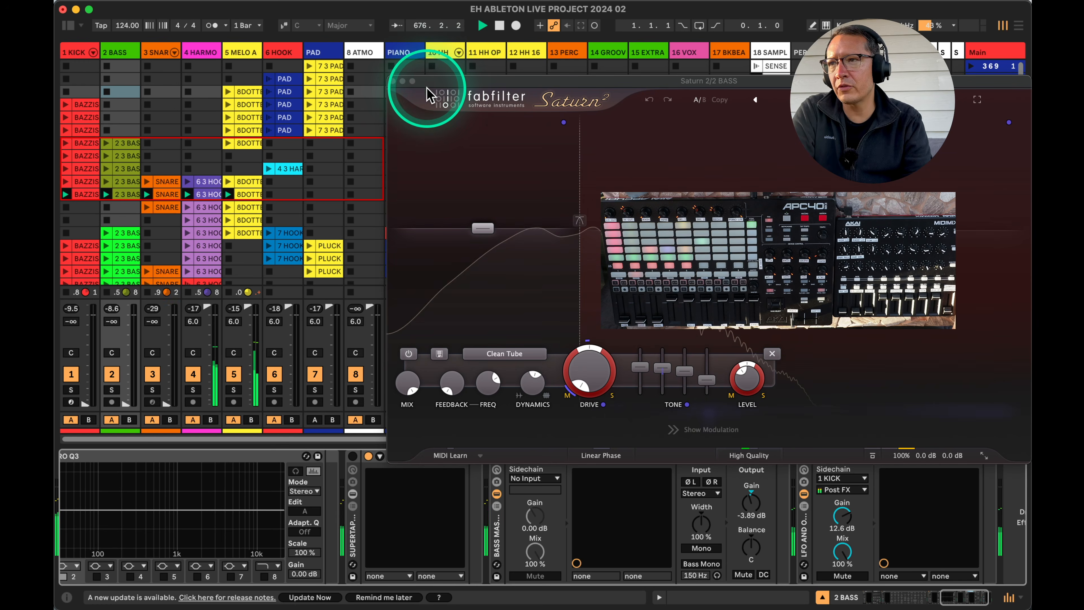
{"action": "left_click", "coordinate": [392, 81]}
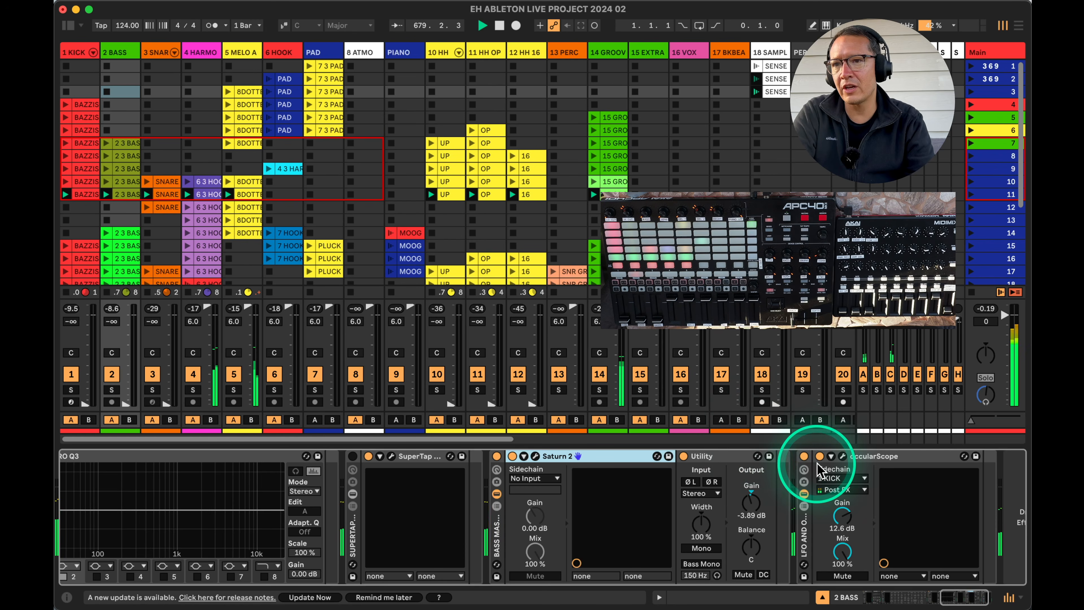
Open the bass track's occularScope window to view the kick and bass waveforms, and review the volume curve in ShaperBox 3's window.
{"action": "left_click", "coordinate": [842, 457]}
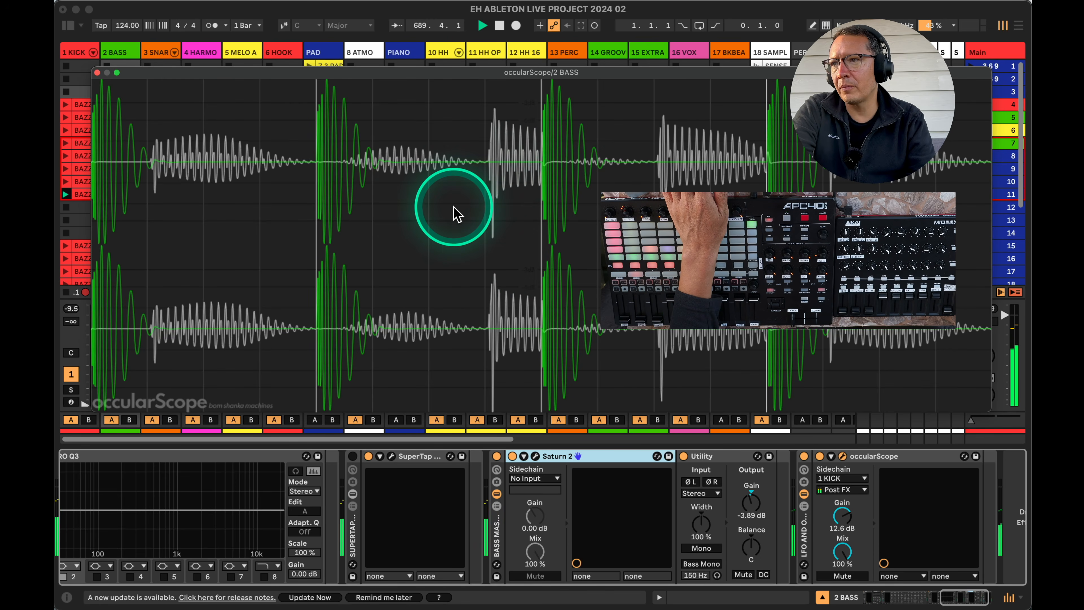
{"action": "scroll", "coordinate": [435, 457], "scroll_direction": "left", "scroll_amount": 10}
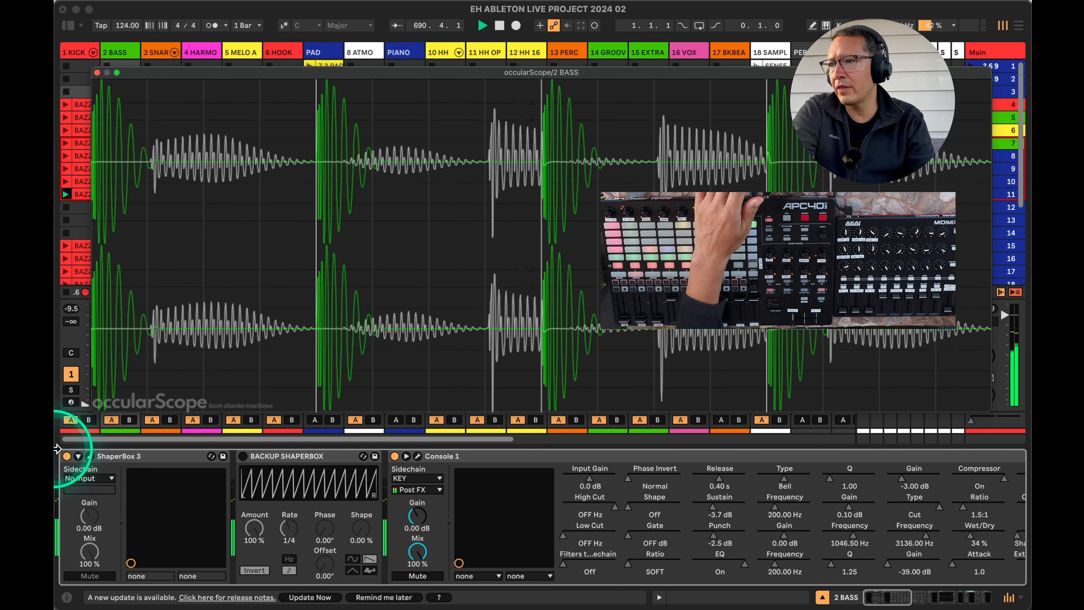
{"action": "left_click", "coordinate": [89, 455]}
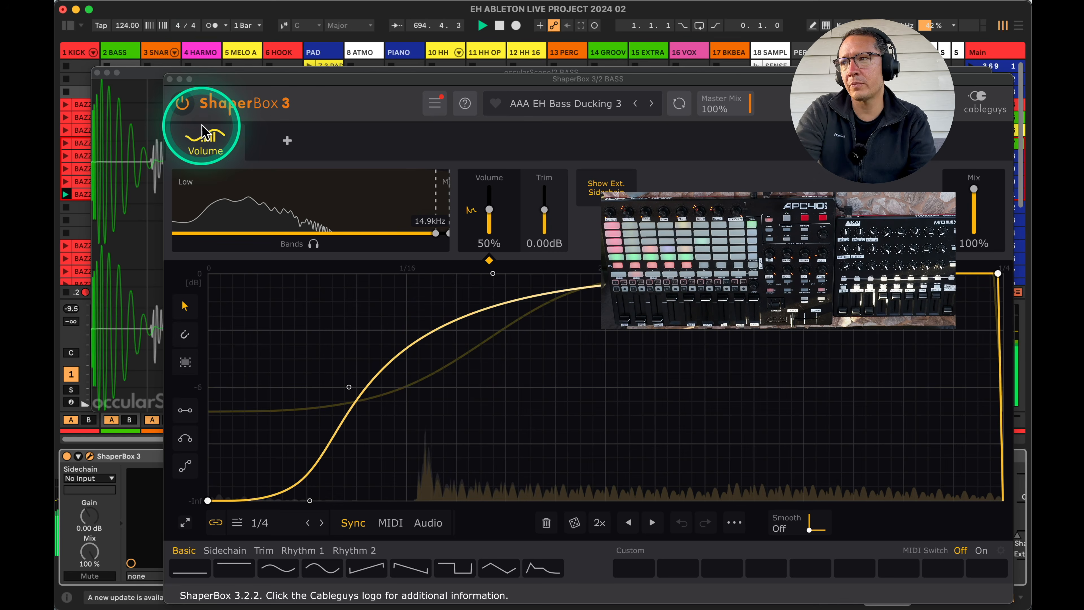
{"action": "left_click", "coordinate": [169, 79]}
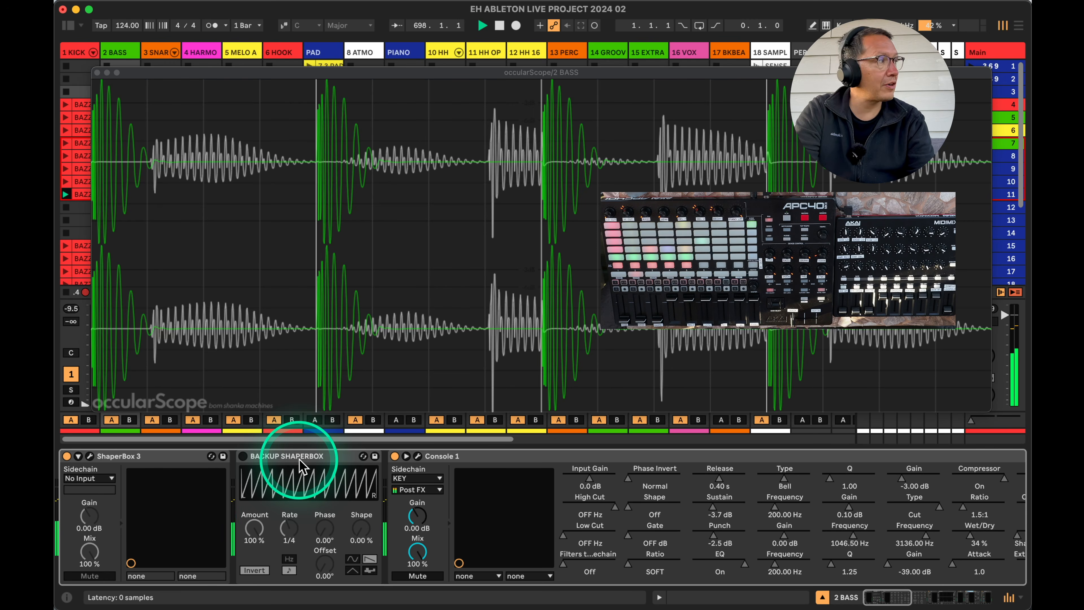
Compare the bass ducking with ShaperBox 3 and BACKUP SHAPERBOX toggled in turn, leave only ShaperBox 3 active, and close the occularScope window.
{"action": "left_click", "coordinate": [67, 455]}
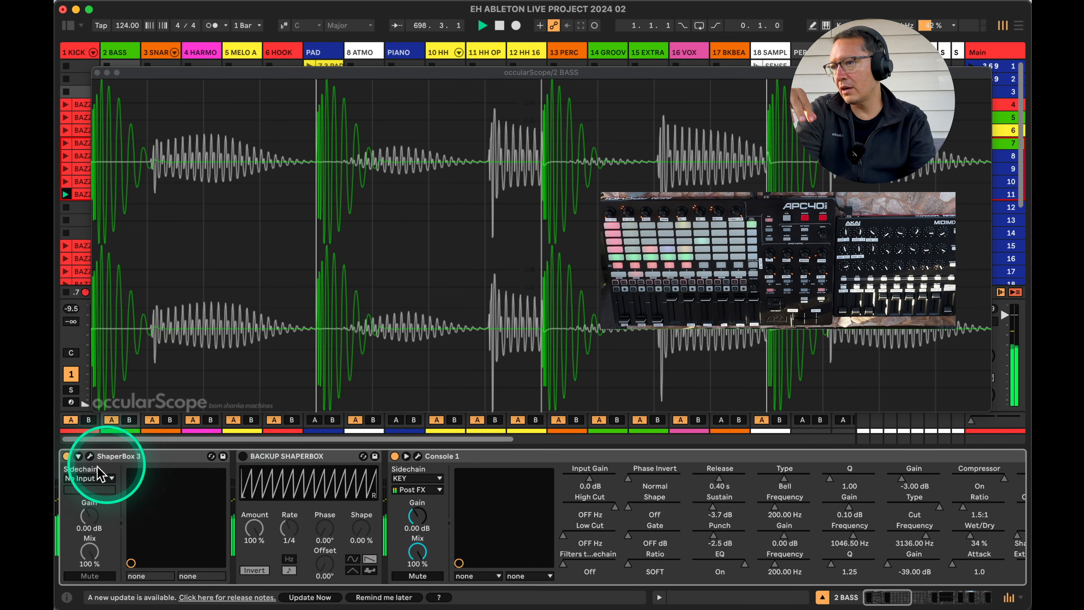
{"action": "left_click", "coordinate": [67, 456]}
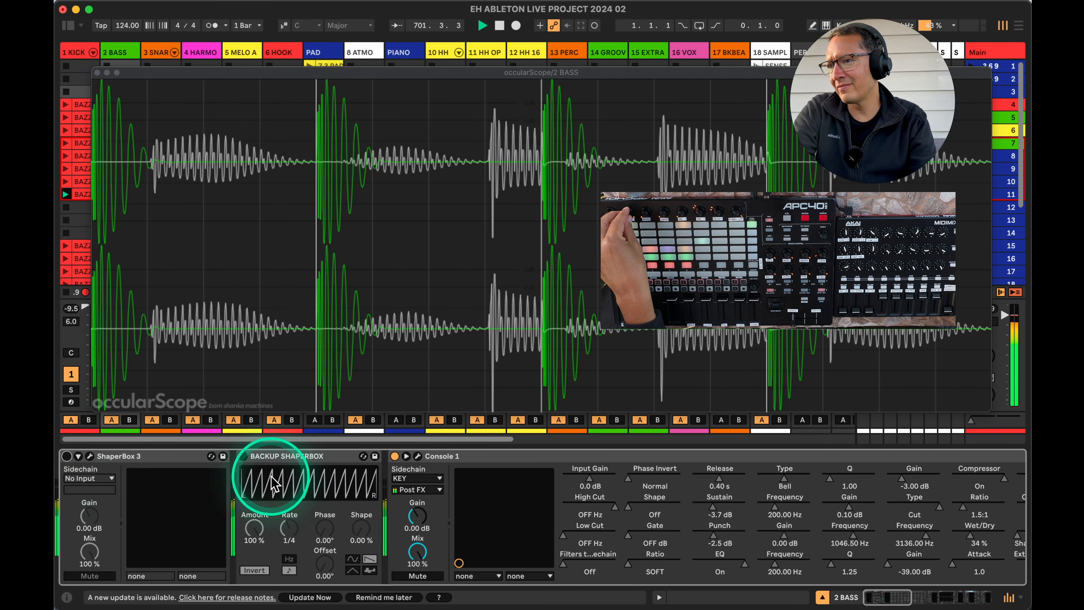
{"action": "left_click", "coordinate": [242, 455]}
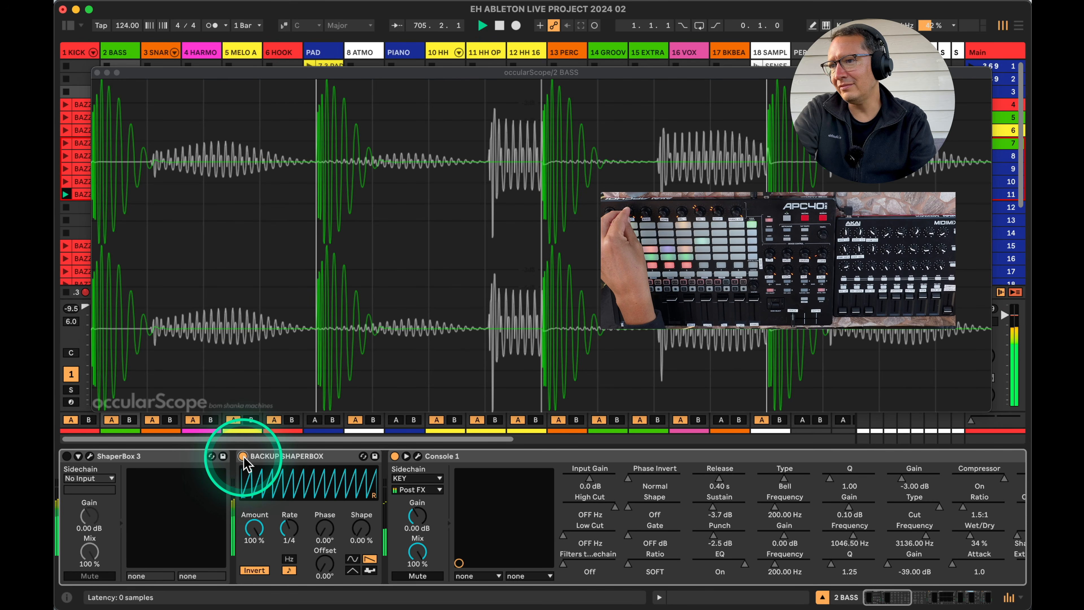
{"action": "left_click", "coordinate": [242, 456]}
{"action": "left_click", "coordinate": [67, 455]}
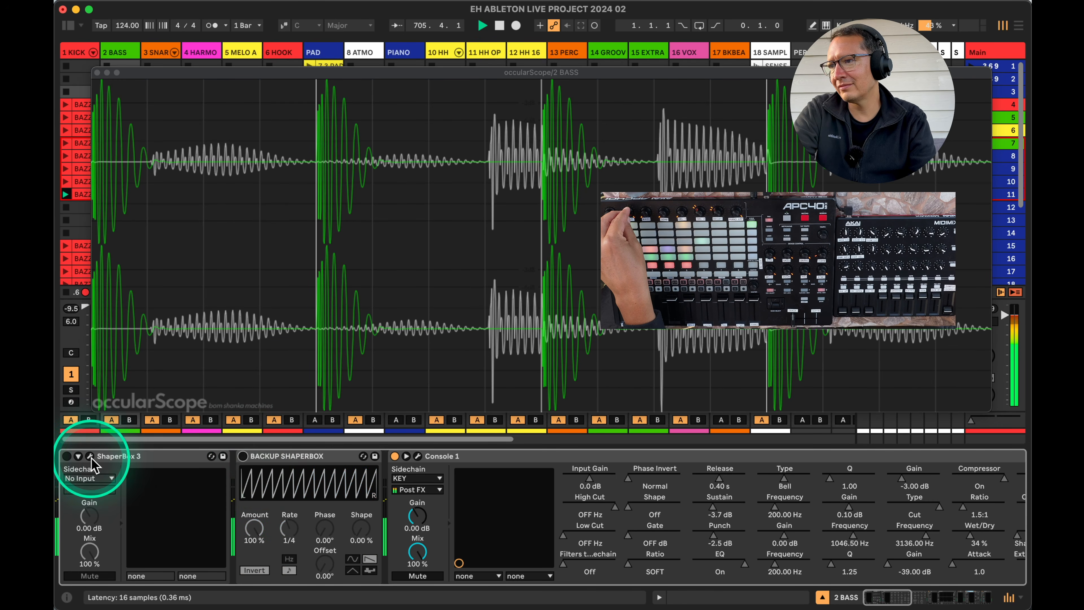
{"action": "left_click", "coordinate": [66, 456]}
{"action": "left_click", "coordinate": [243, 456]}
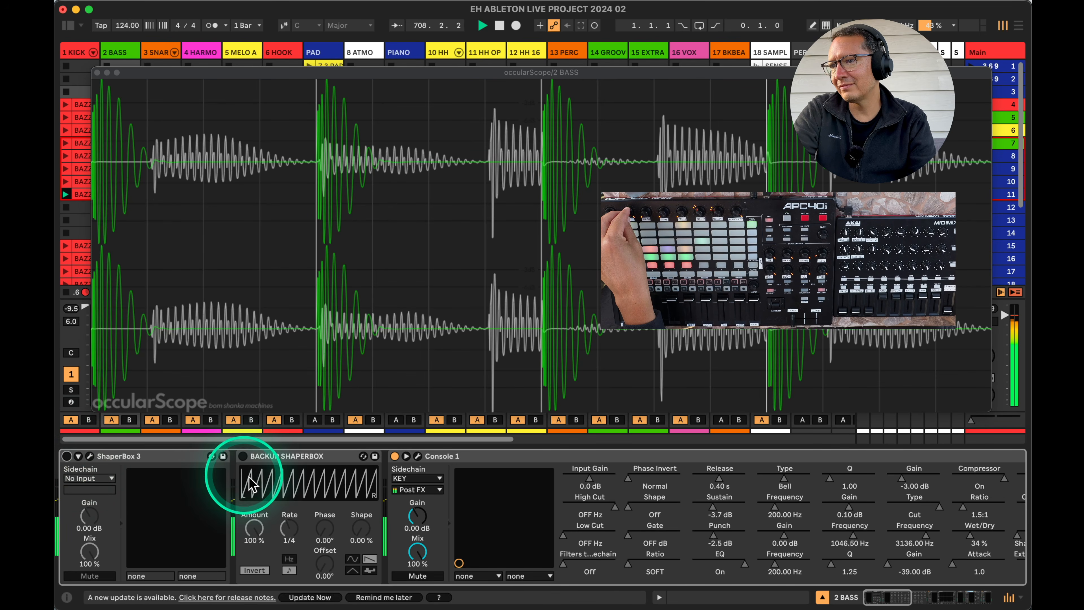
{"action": "left_click", "coordinate": [242, 456]}
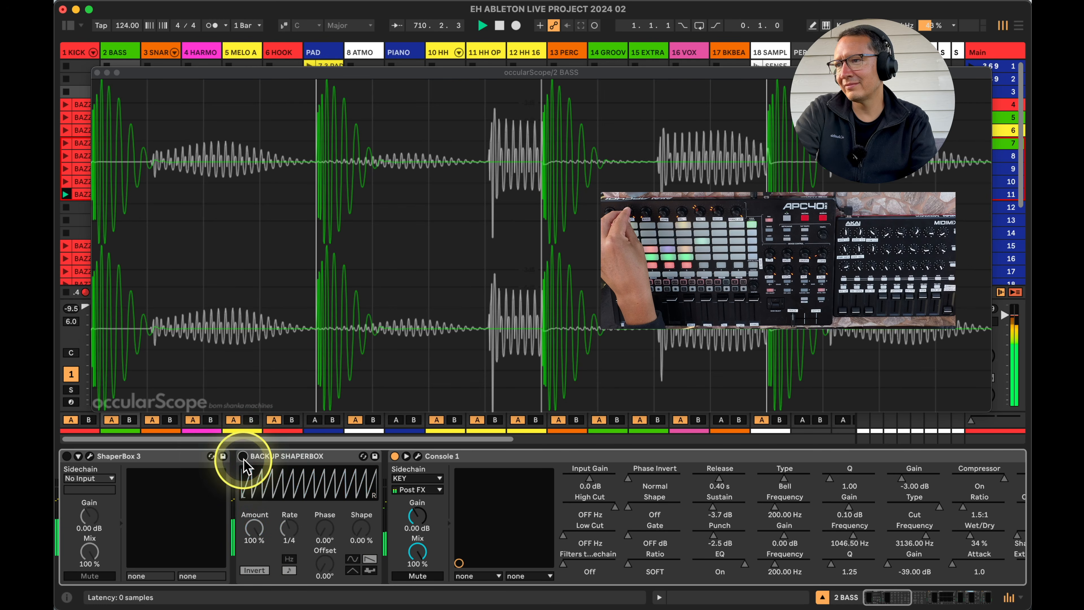
{"action": "left_click", "coordinate": [67, 456]}
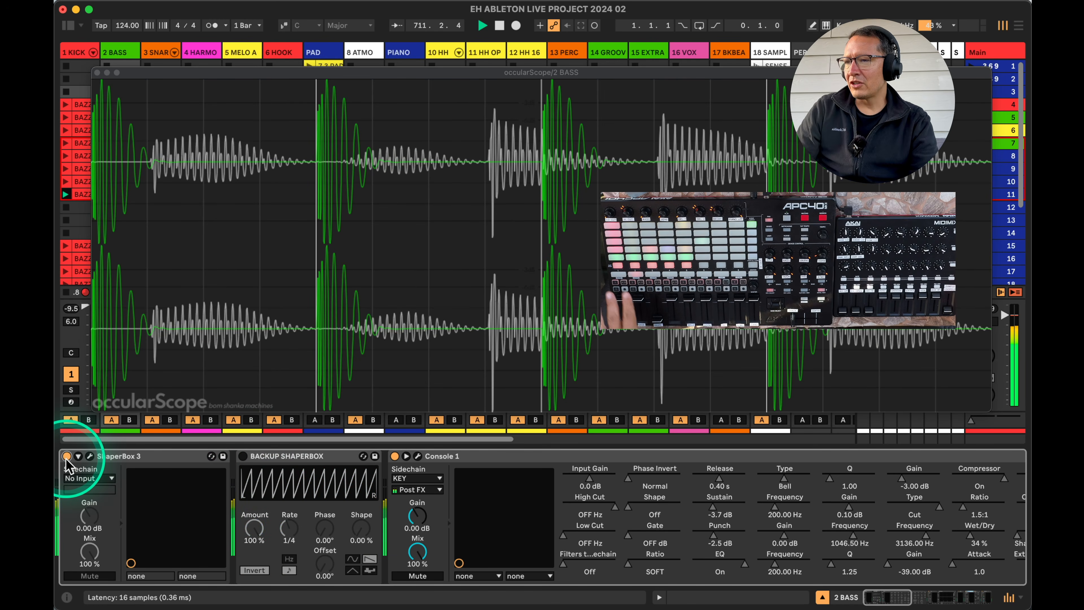
{"action": "left_click", "coordinate": [98, 73]}
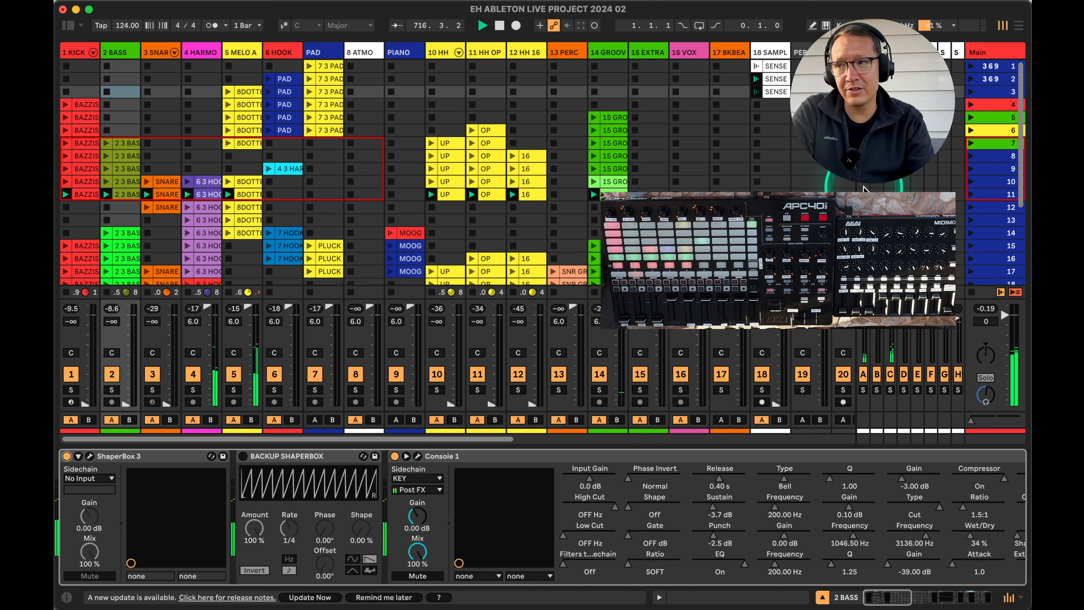
Launch scene 18 from the Main track's scene list.
{"action": "scroll", "coordinate": [863, 186], "scroll_direction": "down", "scroll_amount": 5}
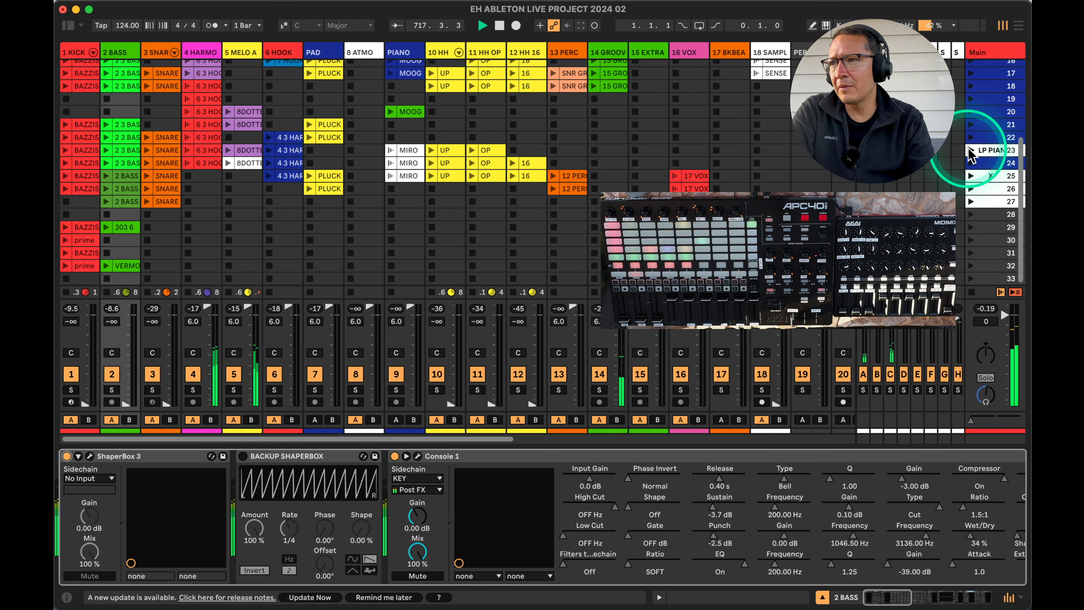
{"action": "left_click", "coordinate": [972, 99]}
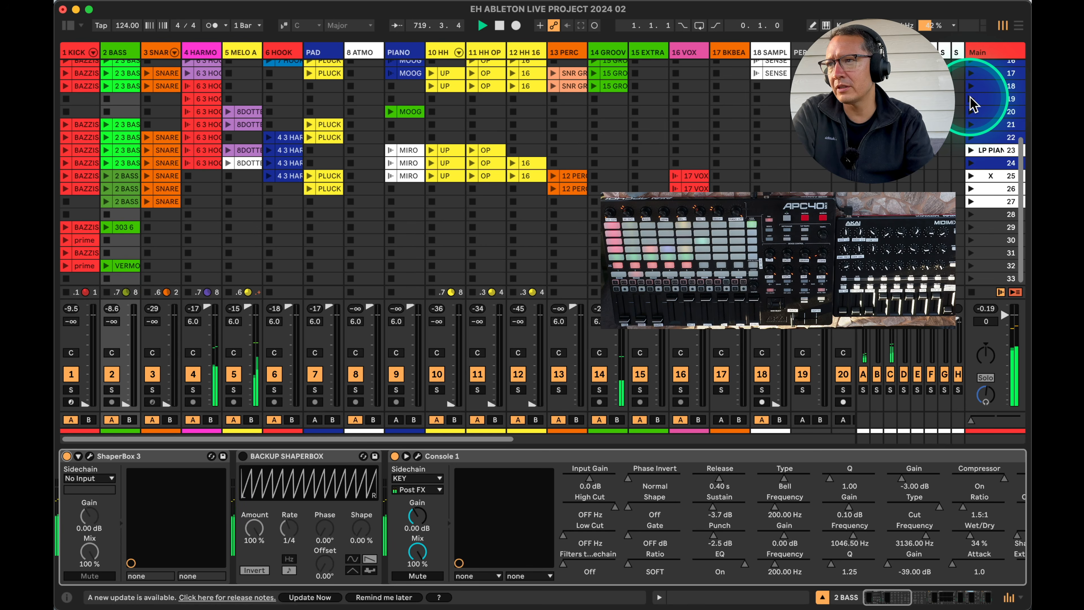
{"action": "left_click", "coordinate": [970, 89]}
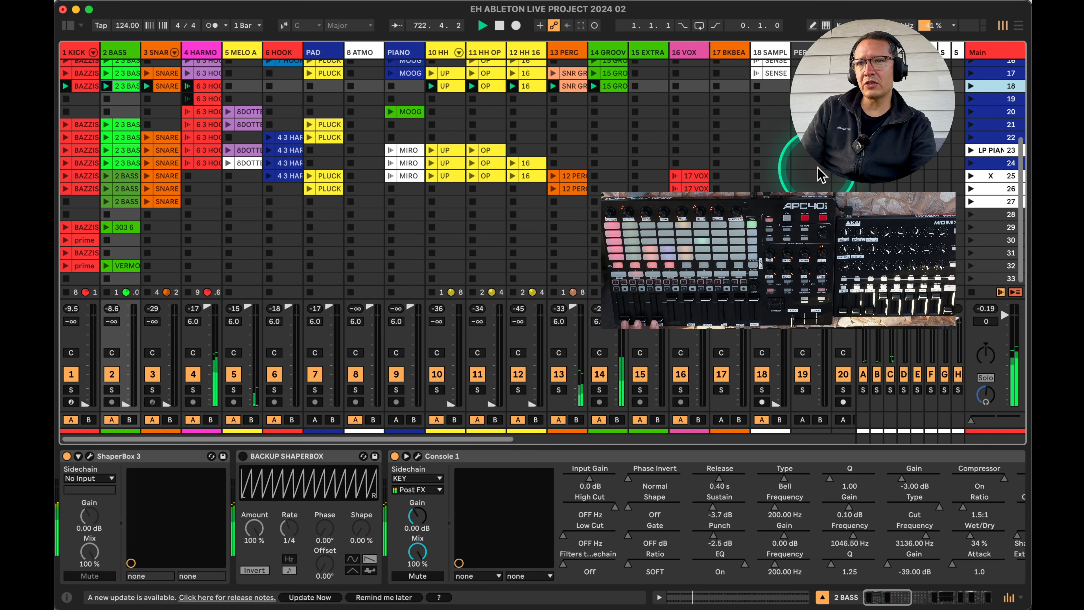
Select the Main track and open its ADPTR MetricAB window to examine the Dynamics view against the reference track.
{"action": "left_click", "coordinate": [981, 52]}
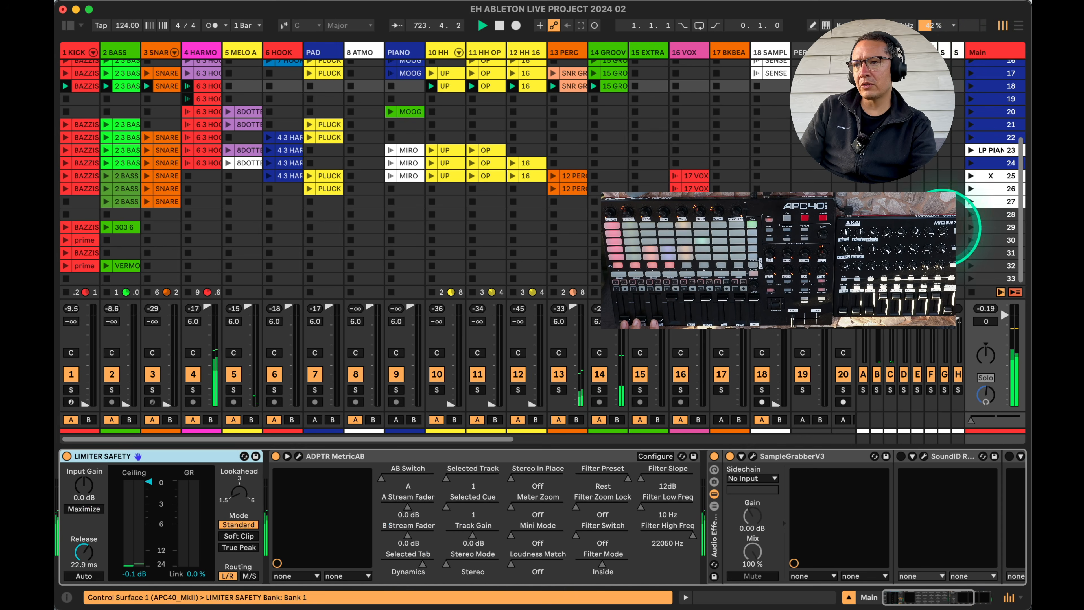
{"action": "left_click", "coordinate": [821, 419]}
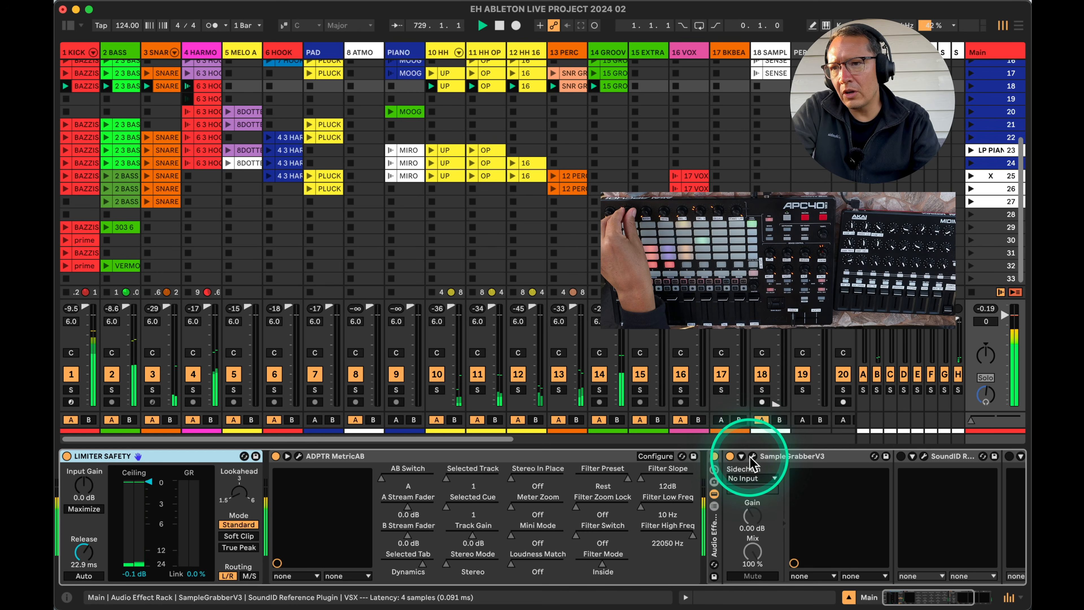
{"action": "left_click", "coordinate": [299, 456]}
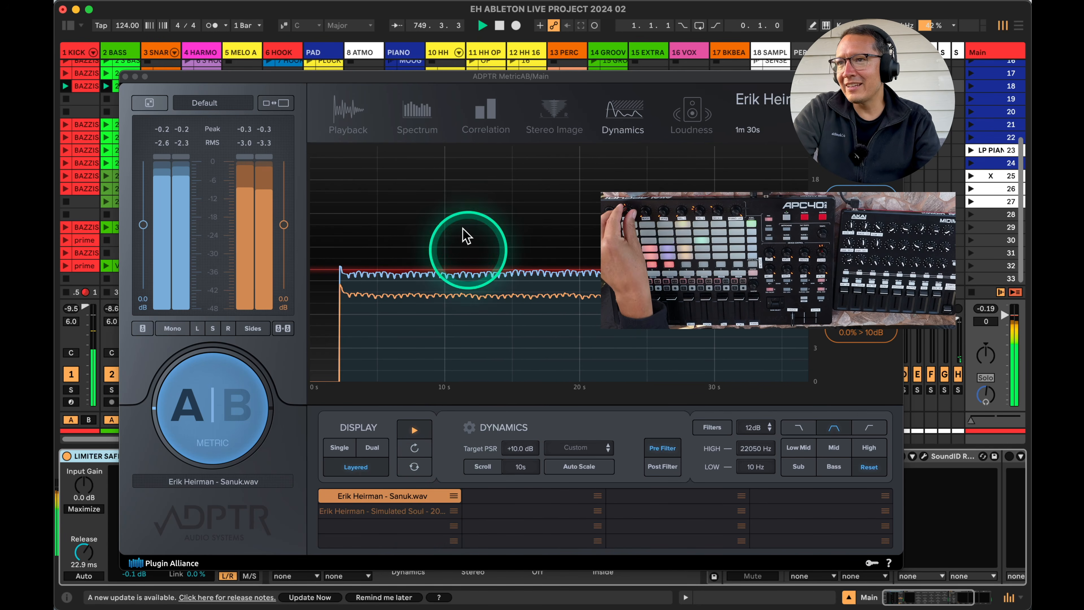
{"action": "left_click", "coordinate": [621, 113]}
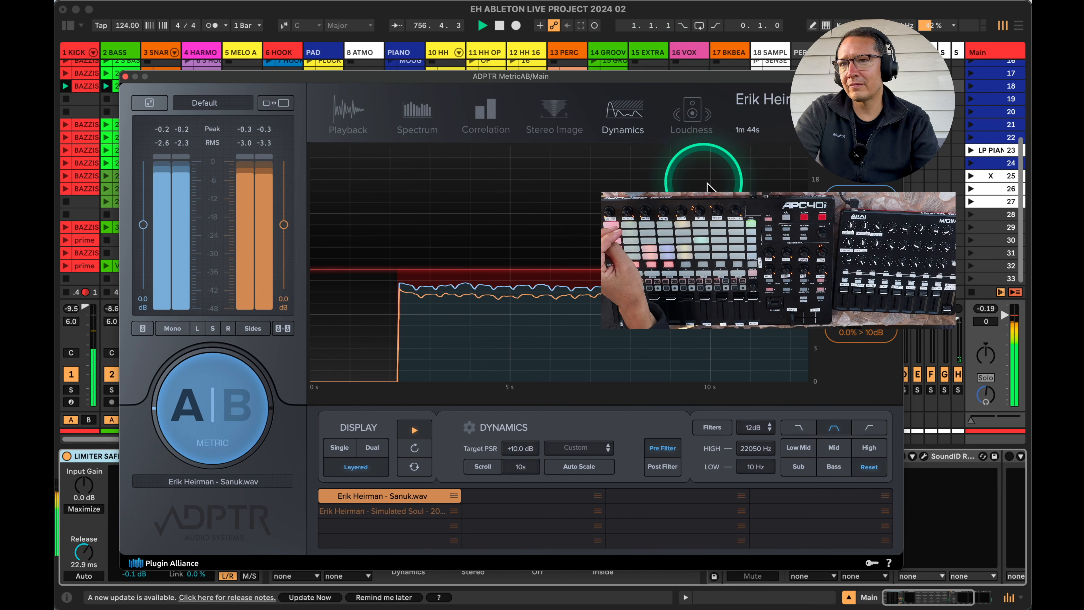
Move the MetricAB window clear of the scene list, launch scene 24, and move the window back up.
{"action": "left_click_drag", "start_coordinate": [637, 79], "coordinate": [689, 336]}
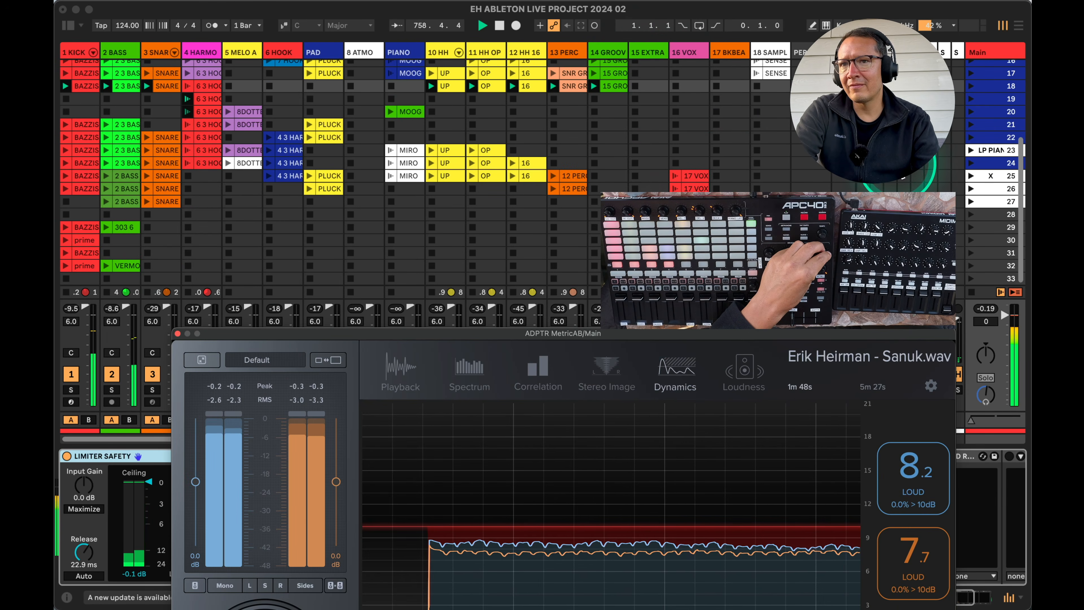
{"action": "left_click", "coordinate": [971, 163]}
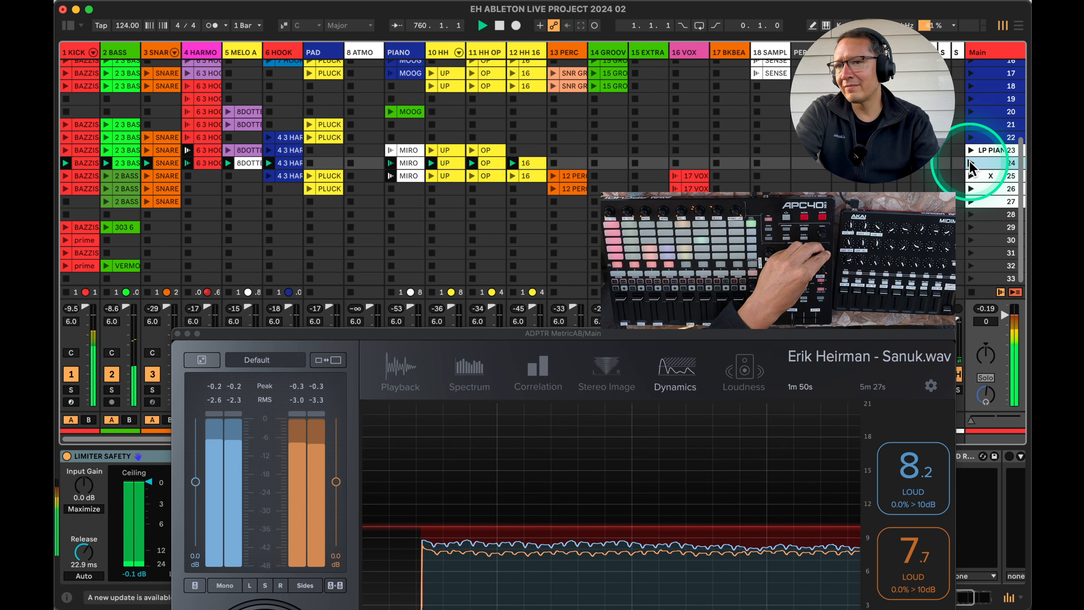
{"action": "left_click_drag", "start_coordinate": [689, 334], "coordinate": [640, 116]}
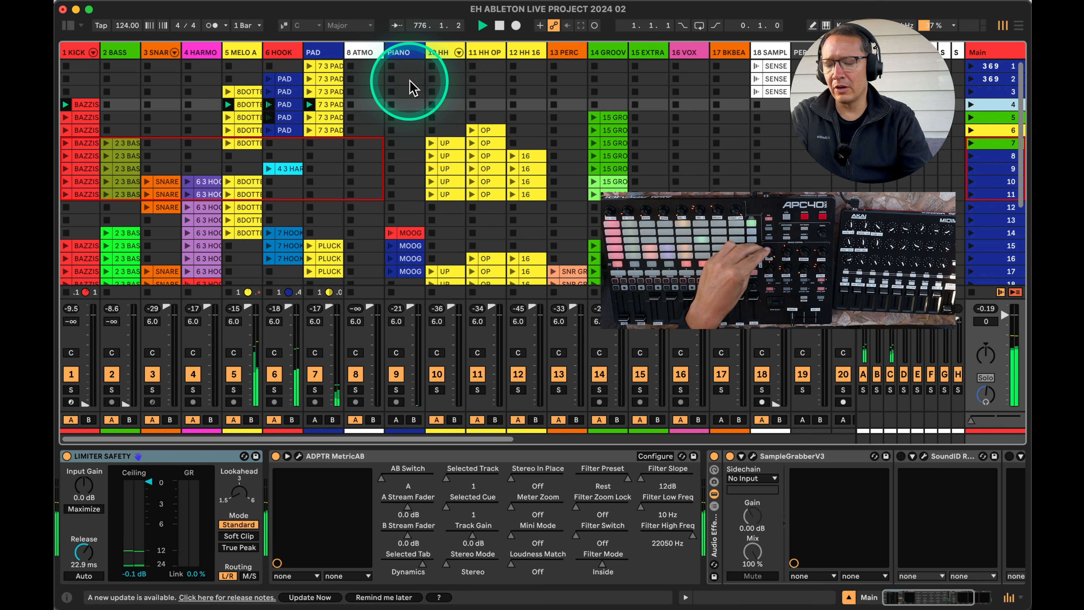
Review the device chains of the 4 HARMONY, 1 KICK, RED, SC LOW and SC tracks by selecting each in turn.
{"action": "left_click", "coordinate": [205, 47]}
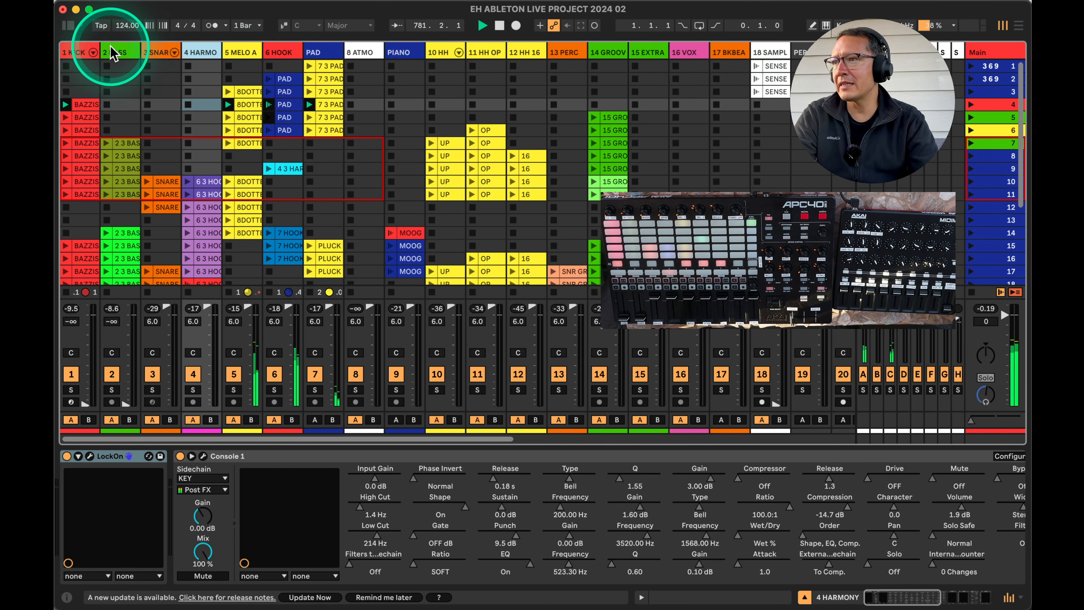
{"action": "left_click", "coordinate": [78, 53]}
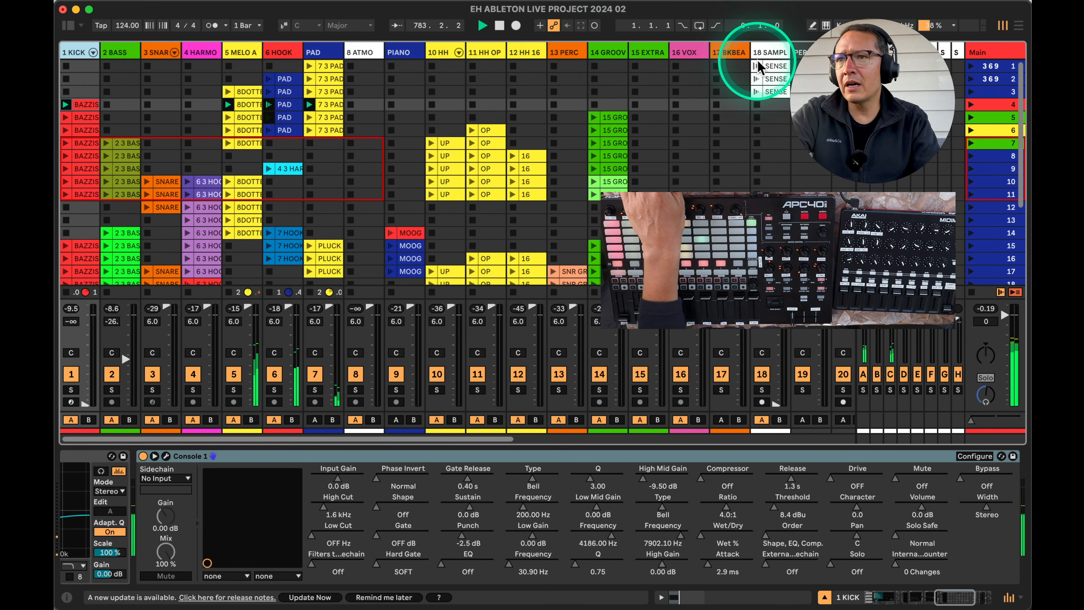
{"action": "scroll", "coordinate": [768, 56], "scroll_direction": "right", "scroll_amount": 15}
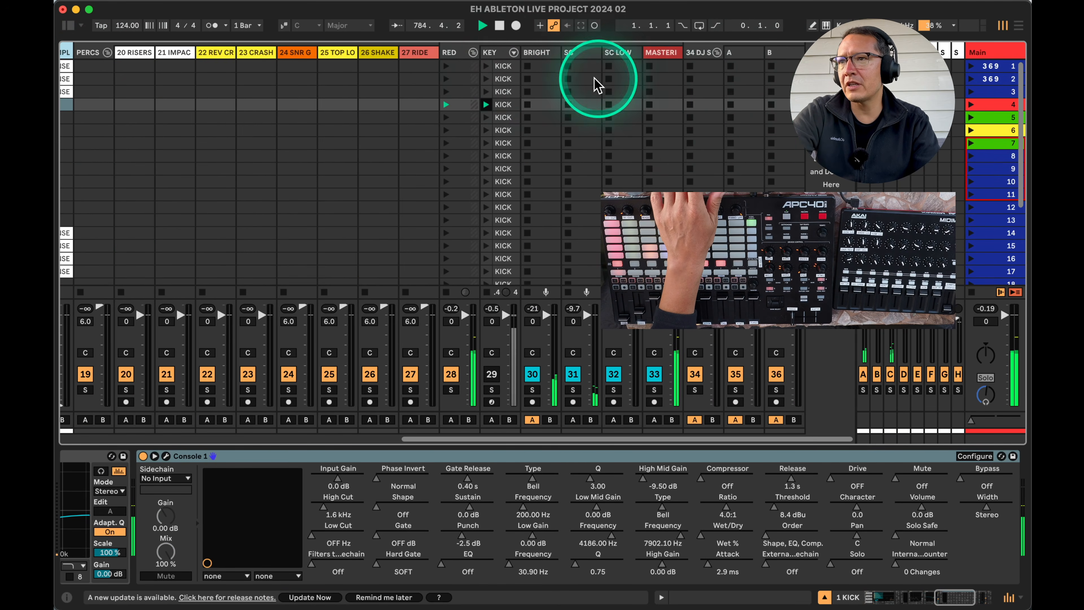
{"action": "left_click", "coordinate": [458, 52]}
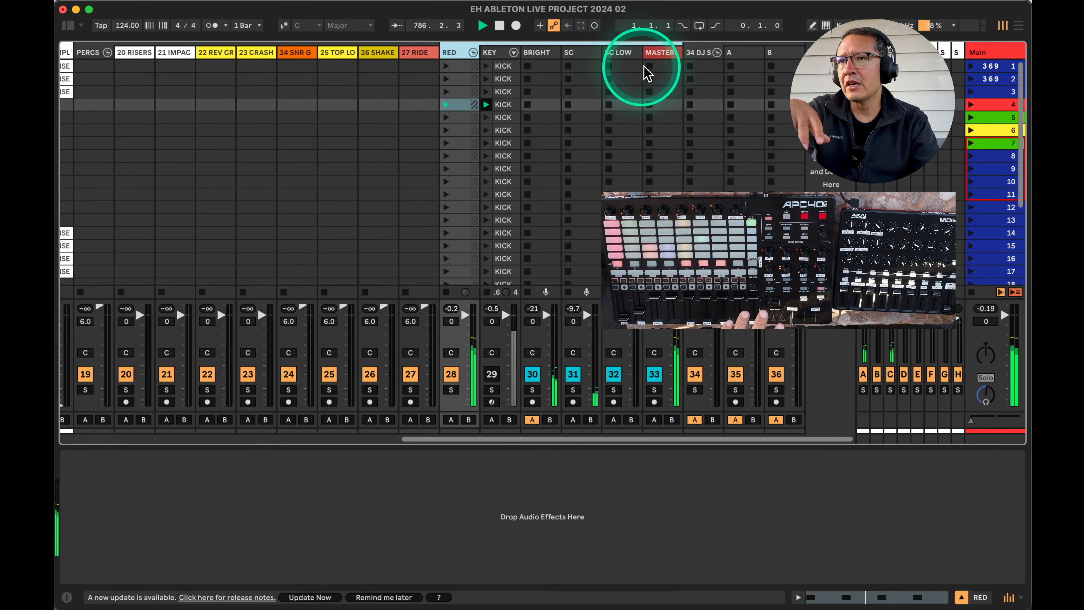
{"action": "left_click", "coordinate": [623, 53]}
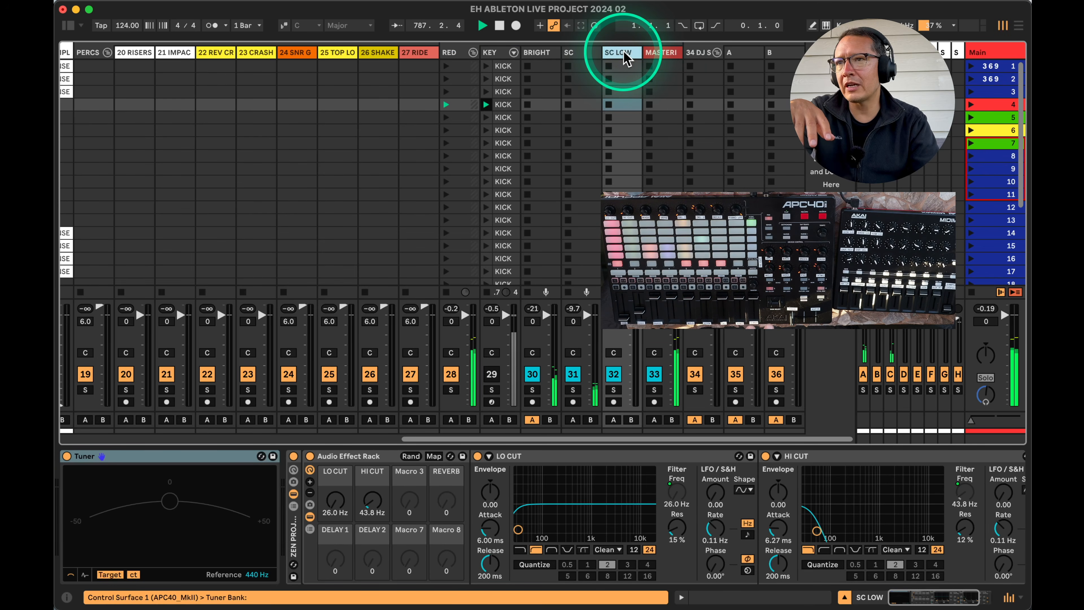
{"action": "left_click", "coordinate": [583, 53]}
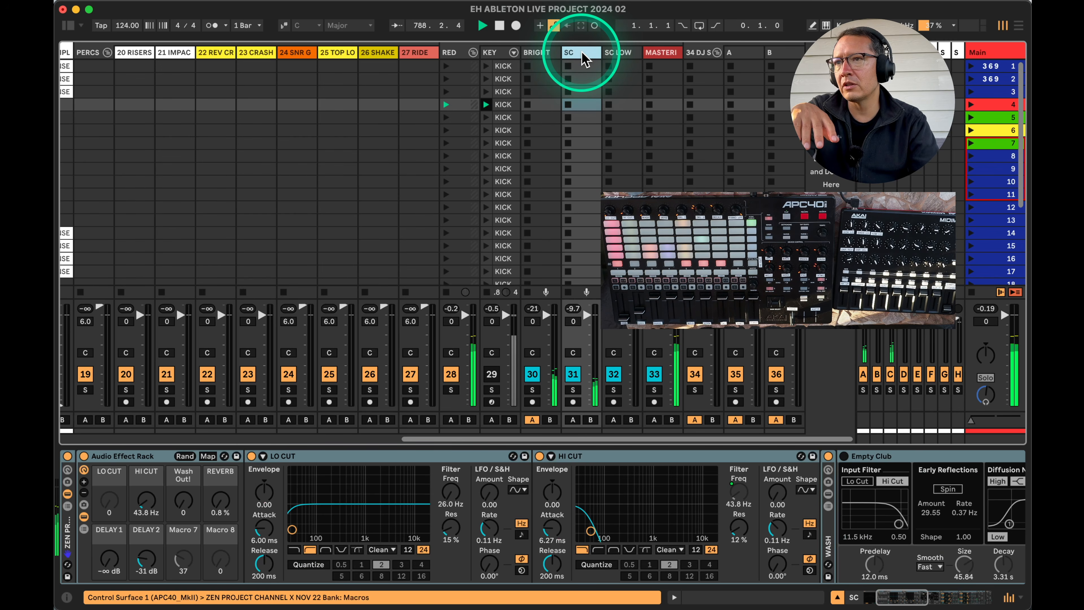
Review the device chains of the BRIGHT, SC LOW, MASTERING and SC tracks, switching between SC and SC LOW to compare them.
{"action": "left_click", "coordinate": [540, 54]}
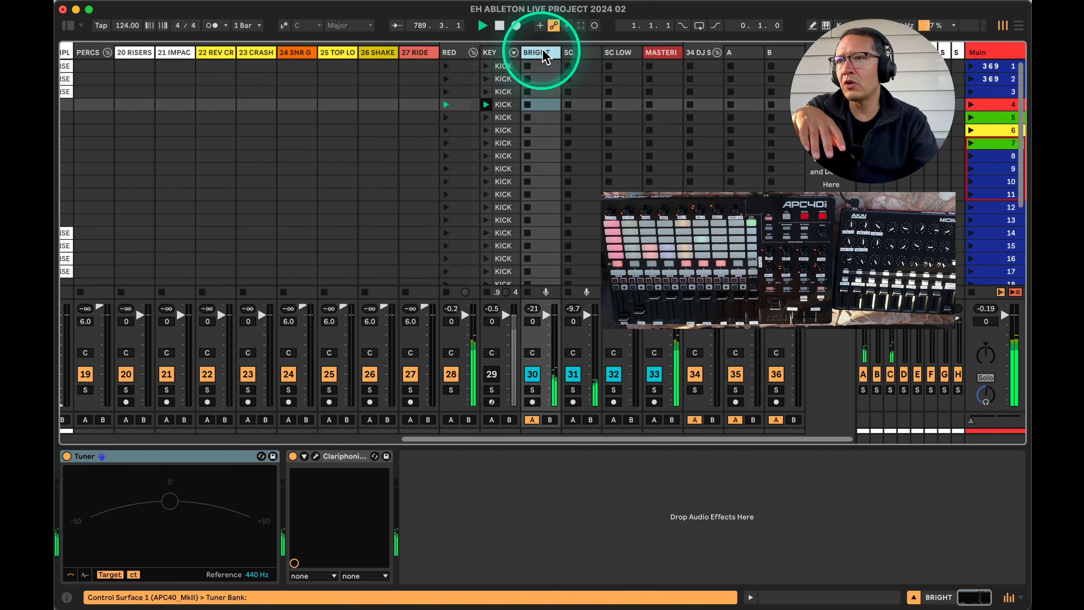
{"action": "left_click", "coordinate": [617, 54]}
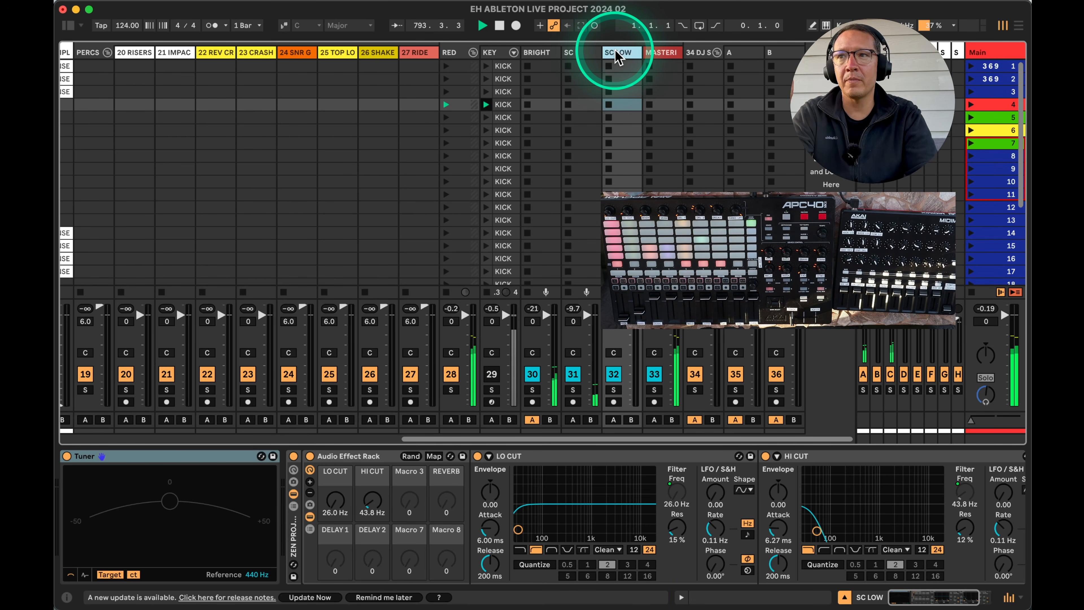
{"action": "left_click", "coordinate": [660, 53]}
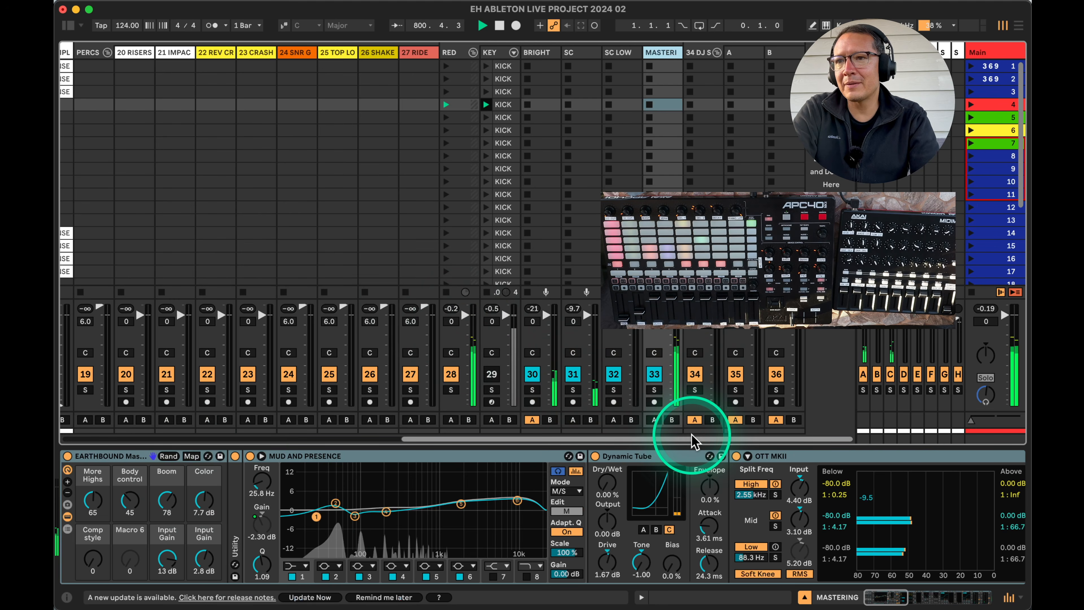
{"action": "left_click", "coordinate": [574, 52]}
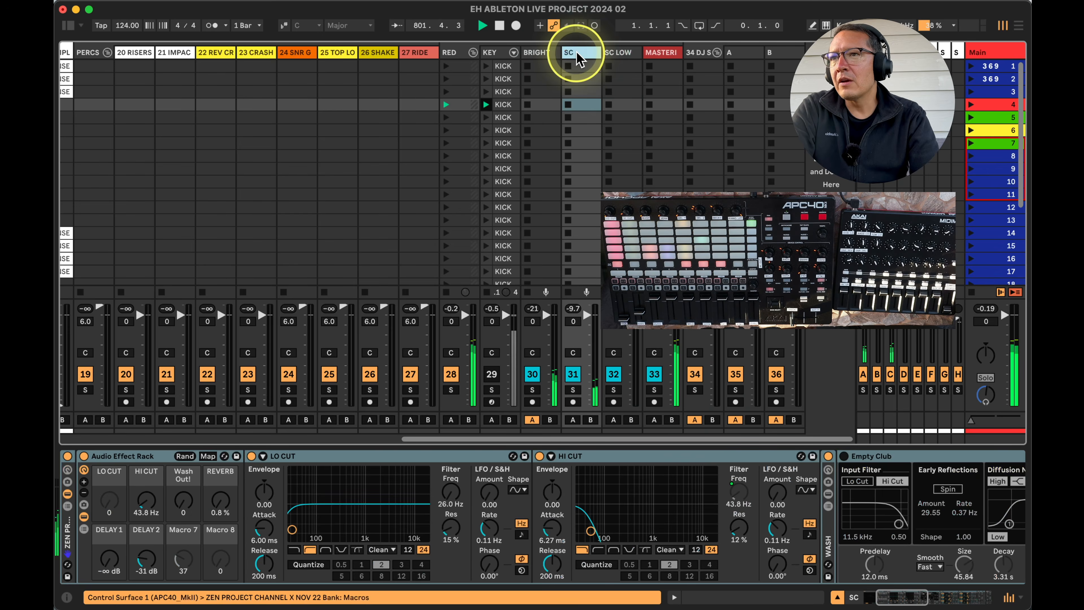
{"action": "left_click", "coordinate": [627, 60]}
{"action": "left_click", "coordinate": [584, 59]}
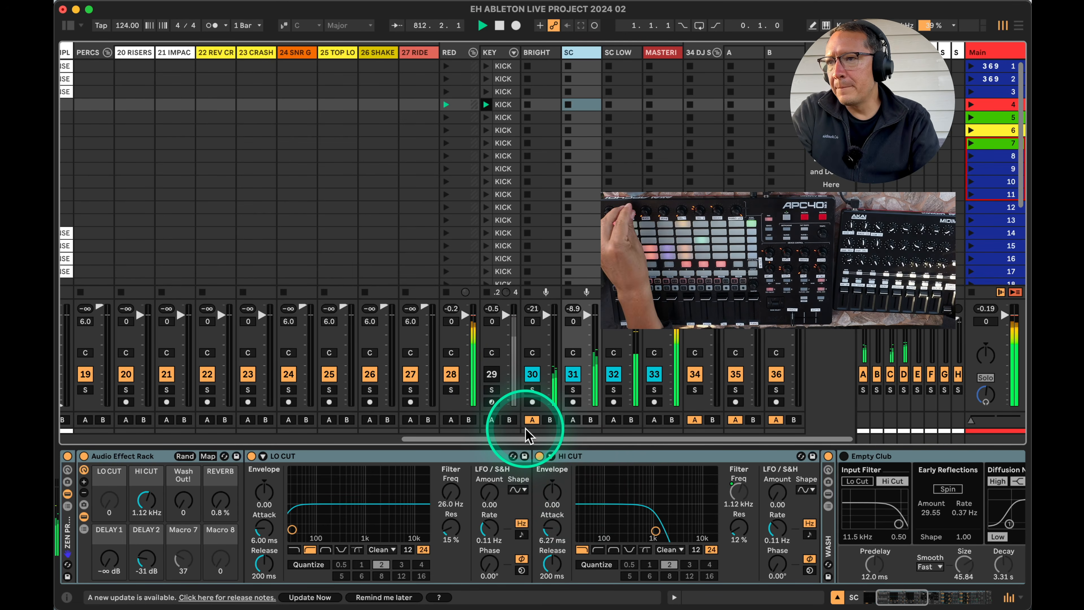
{"action": "left_click", "coordinate": [621, 55]}
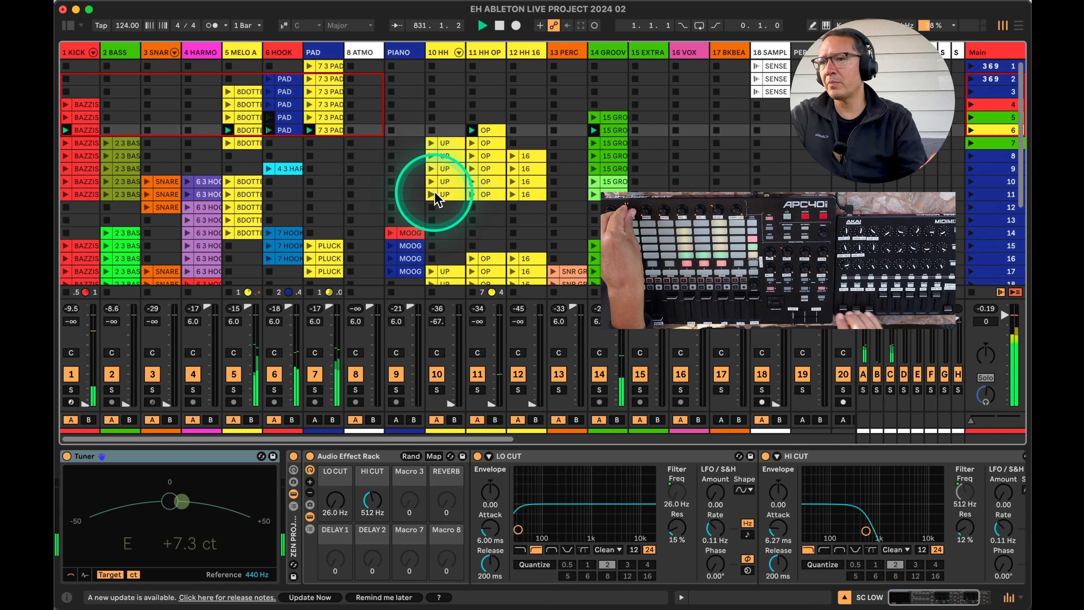
Select the MASTERING track and examine its device chain from the mud-and-presence EQ through to the final clipper and limiters.
{"action": "left_click", "coordinate": [578, 90]}
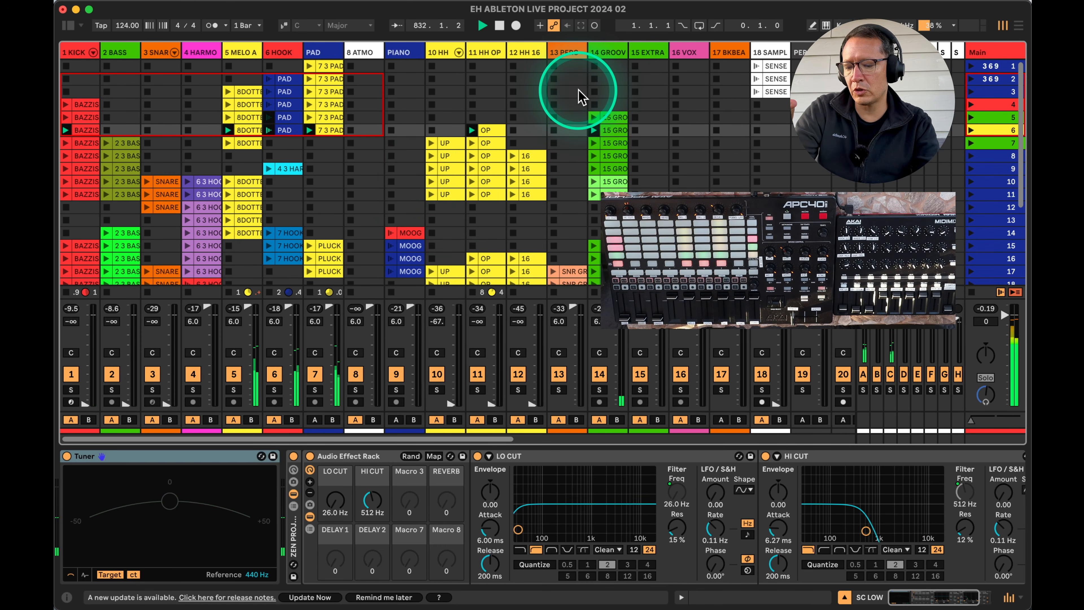
{"action": "scroll", "coordinate": [580, 98], "scroll_direction": "right", "scroll_amount": 10}
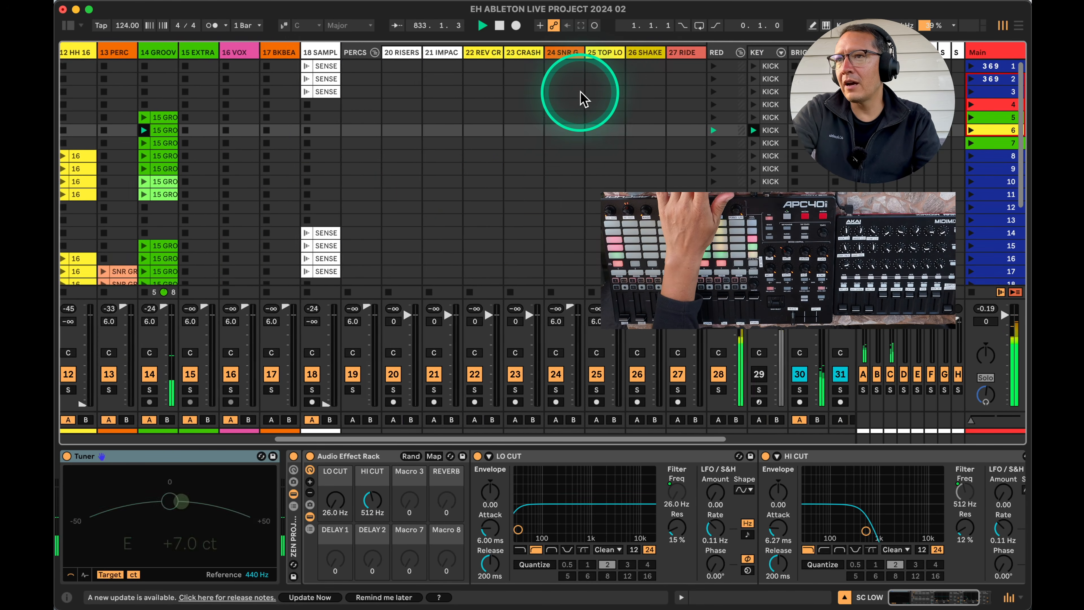
{"action": "scroll", "coordinate": [462, 99], "scroll_direction": "left", "scroll_amount": 10}
{"action": "scroll", "coordinate": [317, 89], "scroll_direction": "right", "scroll_amount": 15}
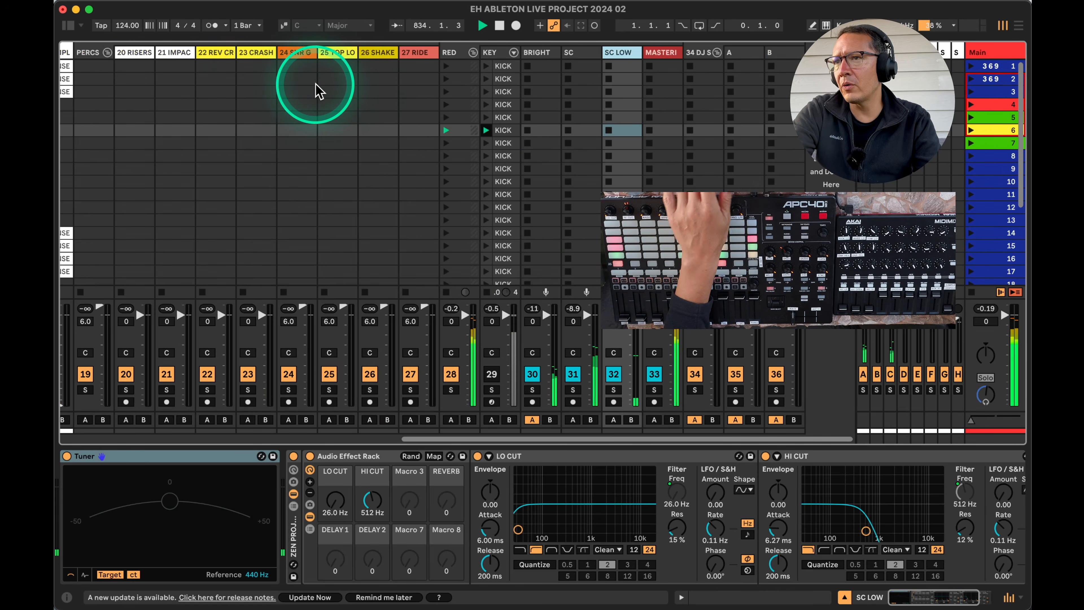
{"action": "left_click", "coordinate": [662, 55]}
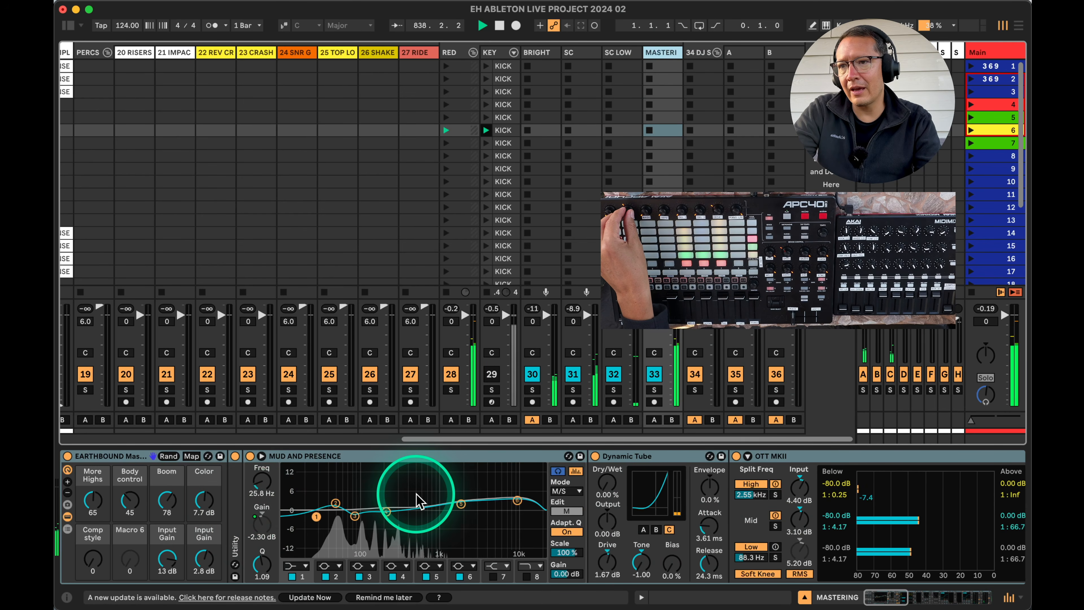
{"action": "scroll", "coordinate": [416, 493], "scroll_direction": "right", "scroll_amount": 2}
{"action": "scroll", "coordinate": [419, 500], "scroll_direction": "right", "scroll_amount": 20}
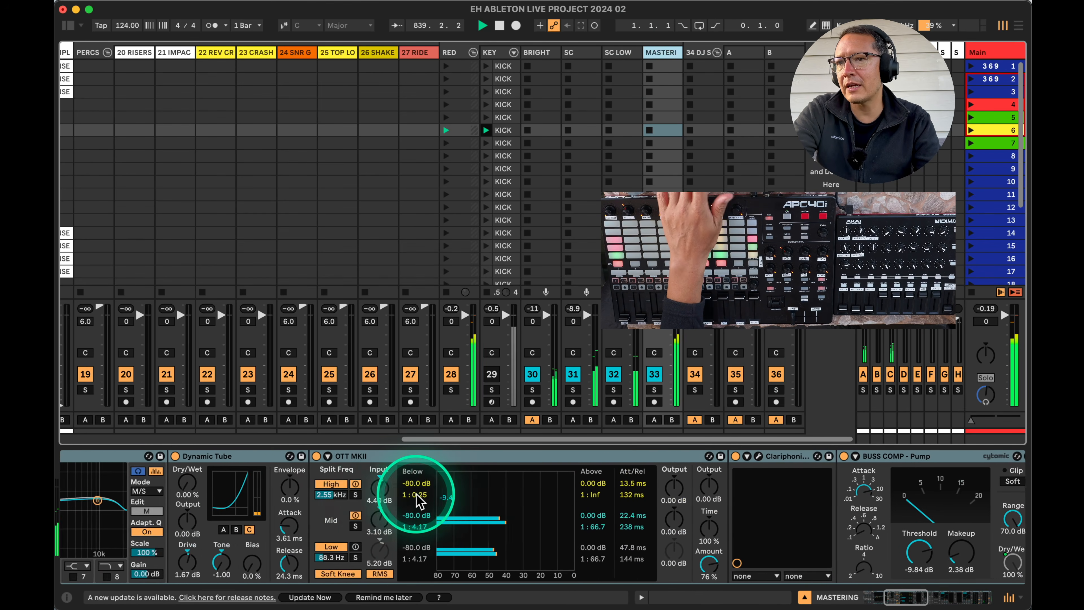
{"action": "scroll", "coordinate": [419, 500], "scroll_direction": "right", "scroll_amount": 20}
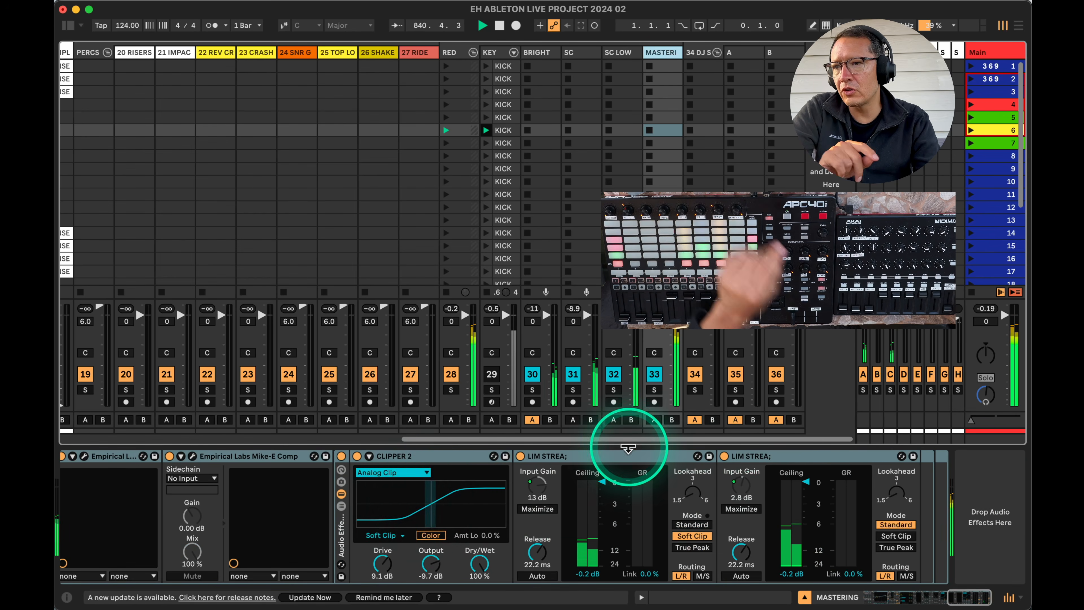
Compare levels with the MASTERING track's clipper-and-limiter rack off and on, resetting the Main peak level while it is bypassed.
{"action": "left_click", "coordinate": [341, 456]}
{"action": "left_click", "coordinate": [341, 456]}
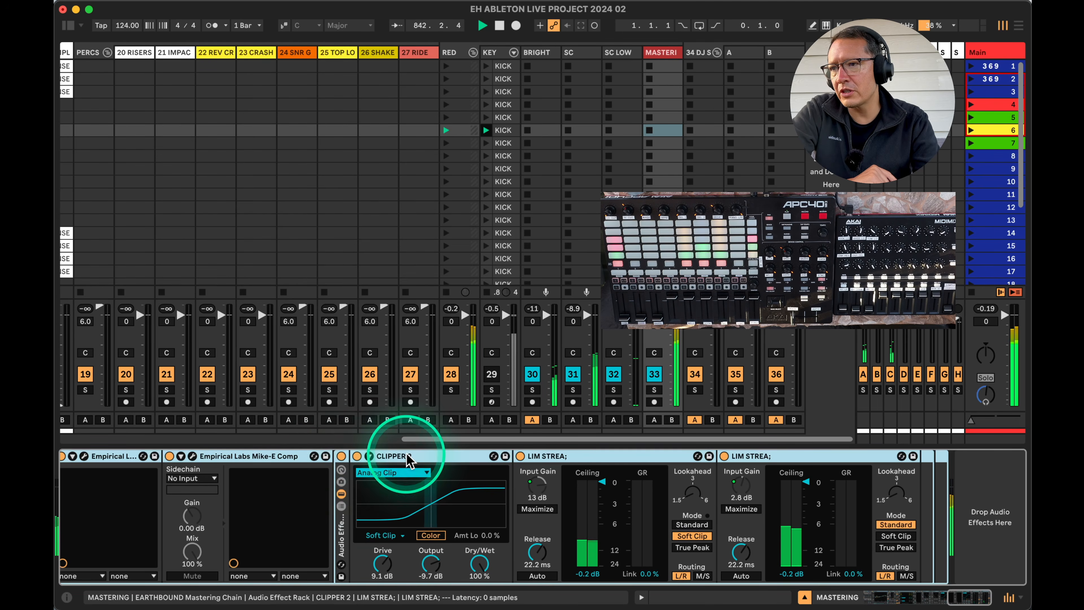
{"action": "left_click", "coordinate": [397, 456]}
{"action": "left_click", "coordinate": [342, 455]}
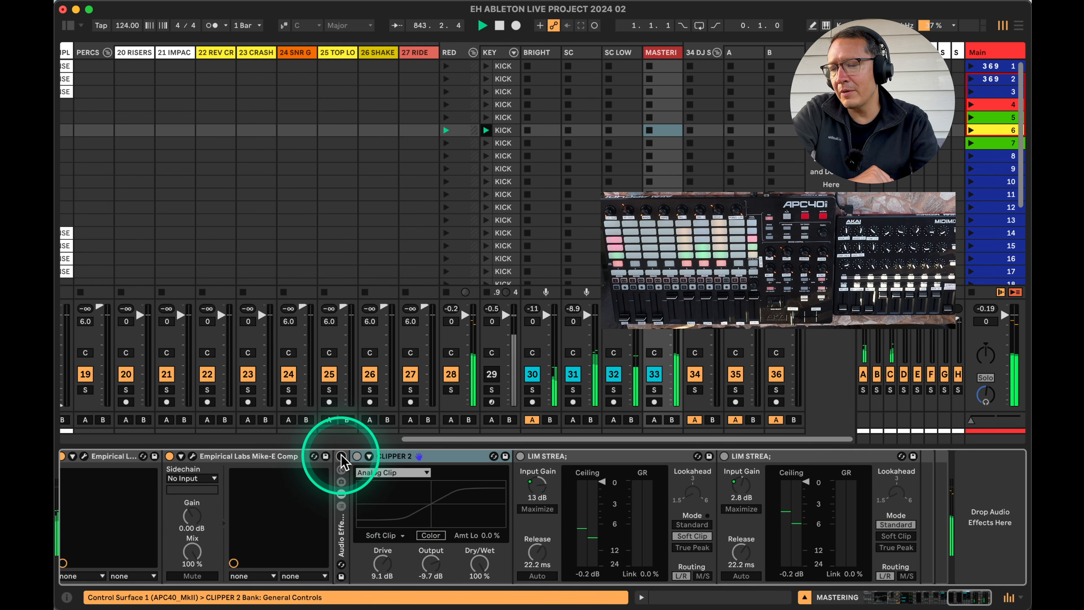
{"action": "left_click", "coordinate": [992, 307]}
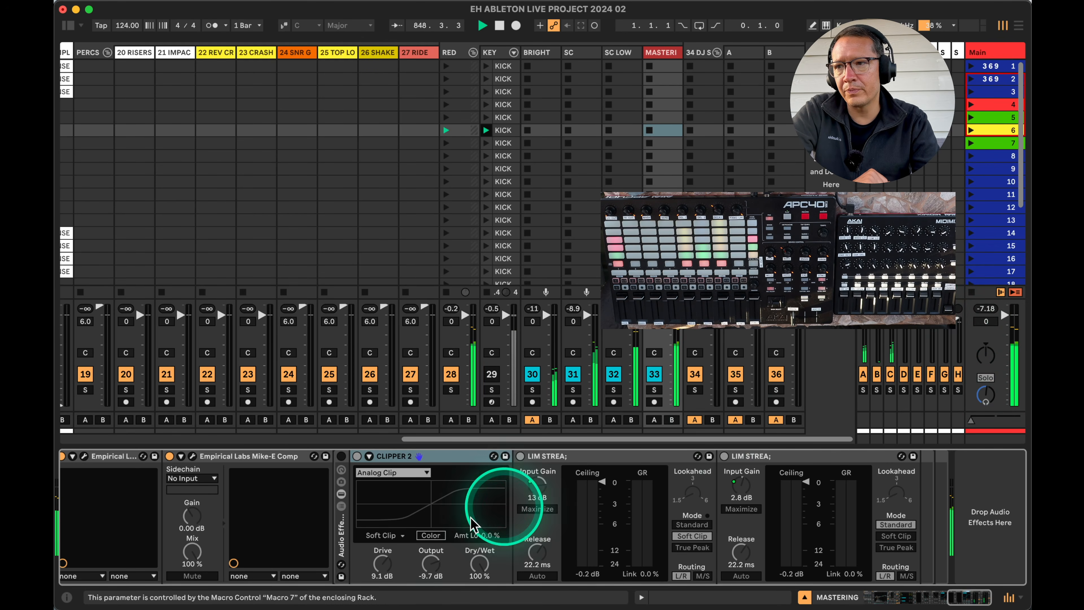
{"action": "left_click", "coordinate": [341, 456]}
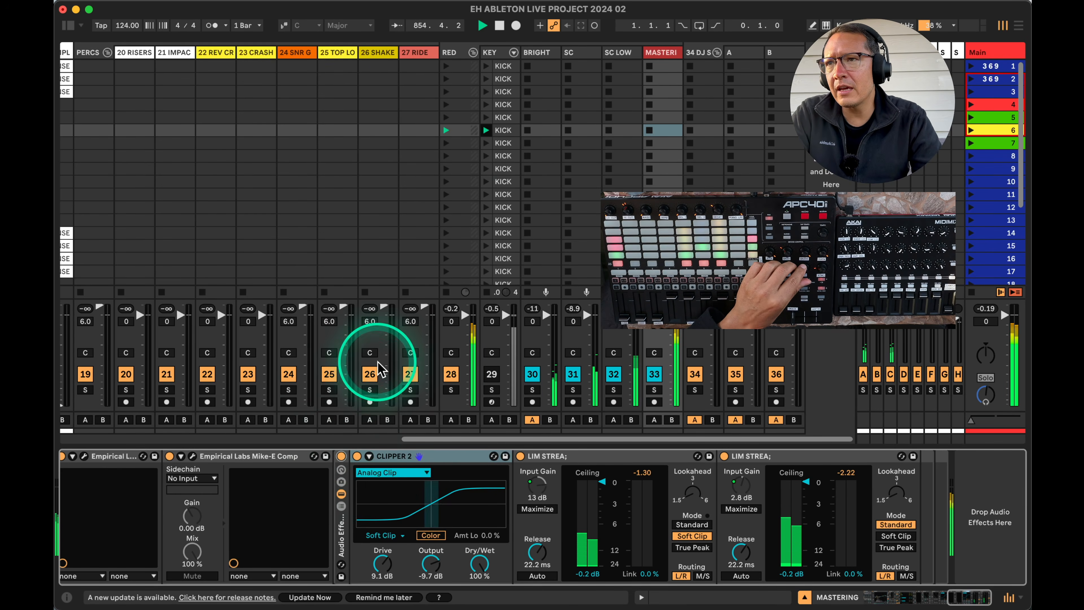
Review the device chains of 34 DJ SET, A and B, and reset track A's EQ Three mid and high gains to 0 dB.
{"action": "left_click", "coordinate": [695, 53]}
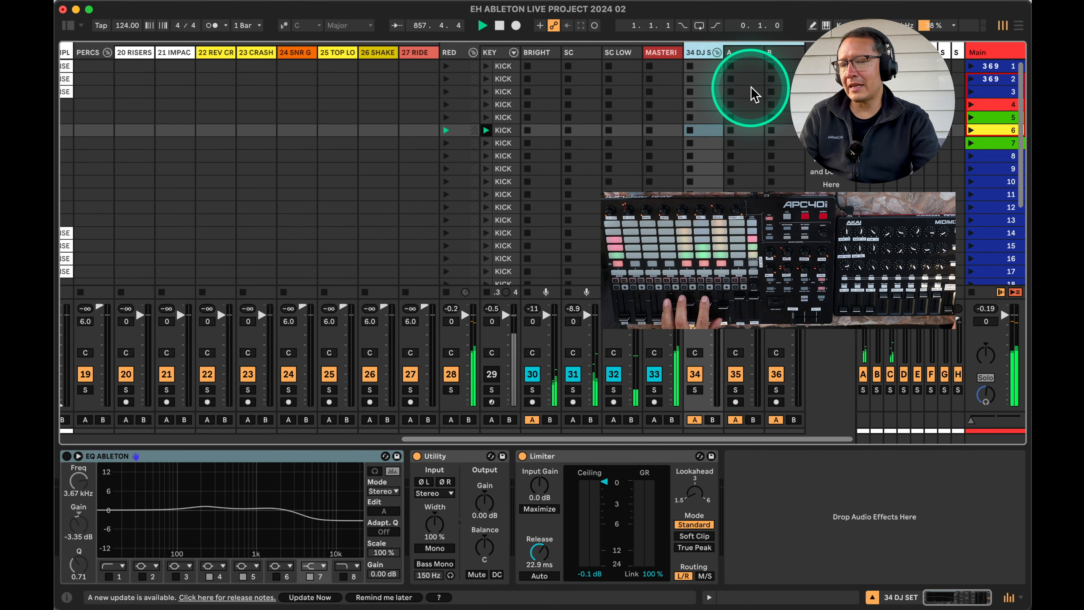
{"action": "left_click", "coordinate": [750, 55]}
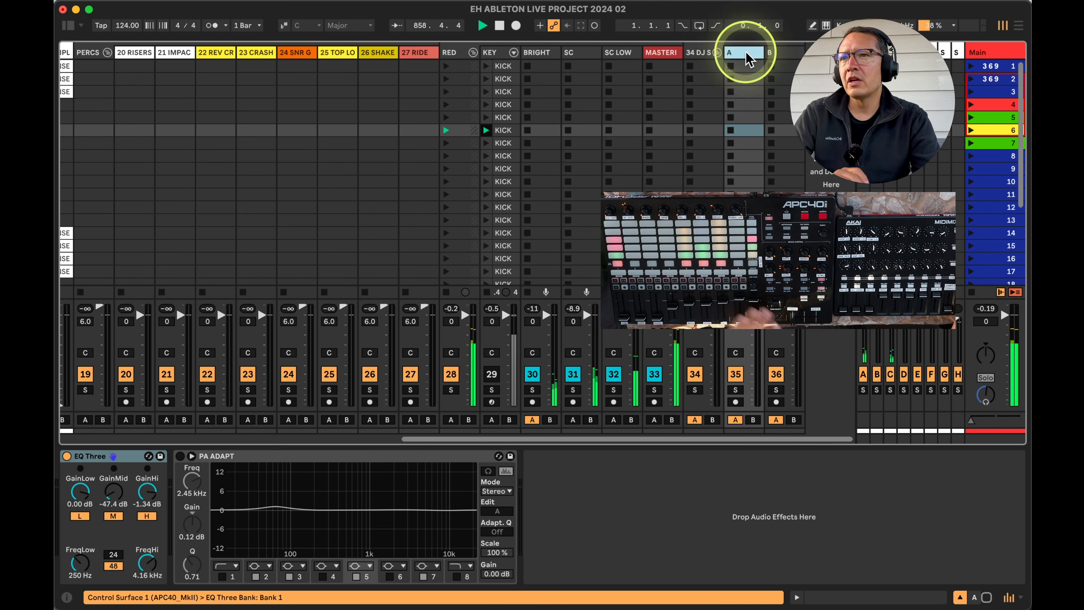
{"action": "left_click", "coordinate": [780, 58]}
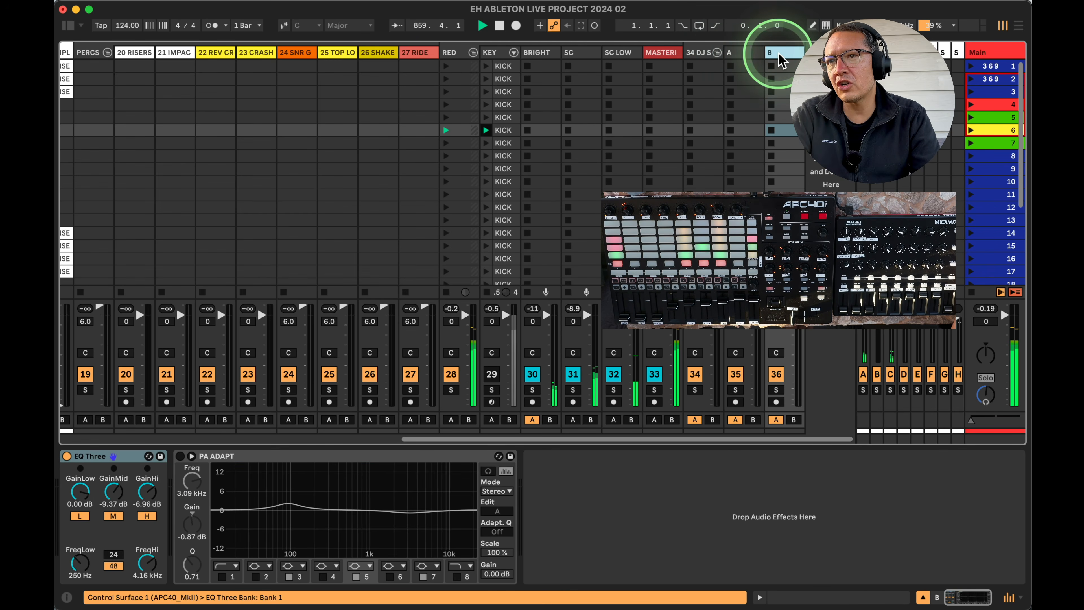
{"action": "left_click", "coordinate": [751, 52]}
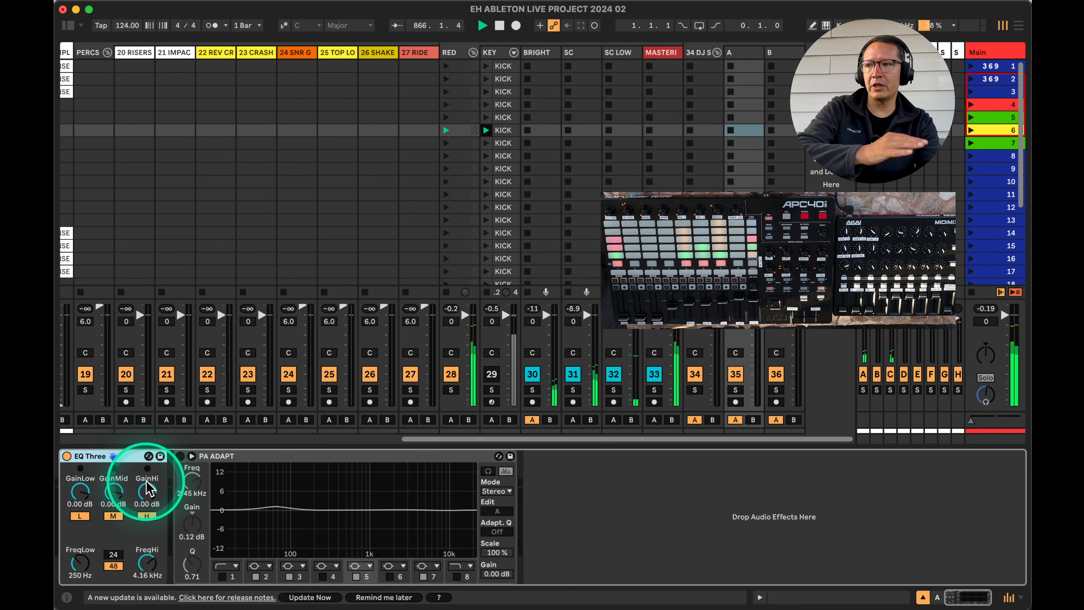
Open the Clariphonic equalizer window on the BRIGHT track, move it clear of the mixer, examine its controls and close it.
{"action": "scroll", "coordinate": [757, 164], "scroll_direction": "down", "scroll_amount": 4}
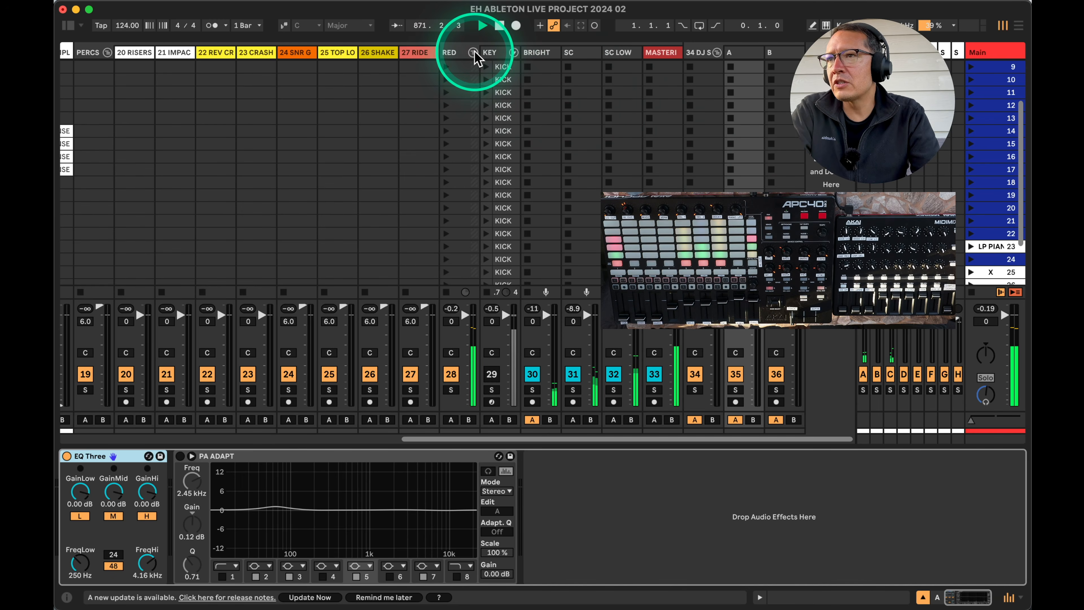
{"action": "left_click", "coordinate": [542, 55]}
{"action": "left_click", "coordinate": [316, 456]}
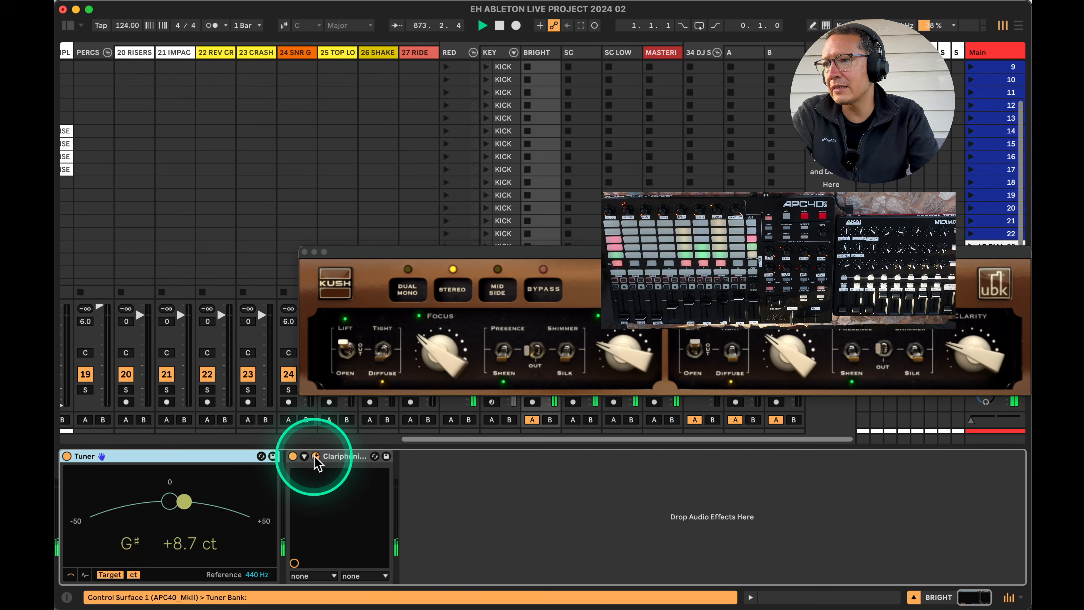
{"action": "left_click_drag", "start_coordinate": [483, 252], "coordinate": [344, 144]}
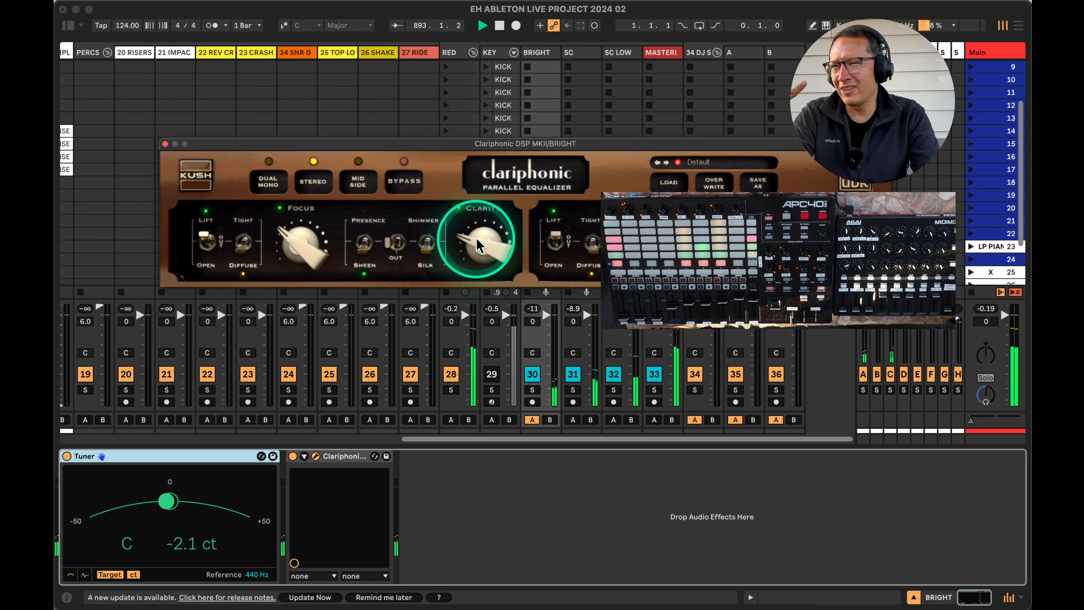
{"action": "left_click", "coordinate": [165, 145]}
{"action": "left_click", "coordinate": [549, 54]}
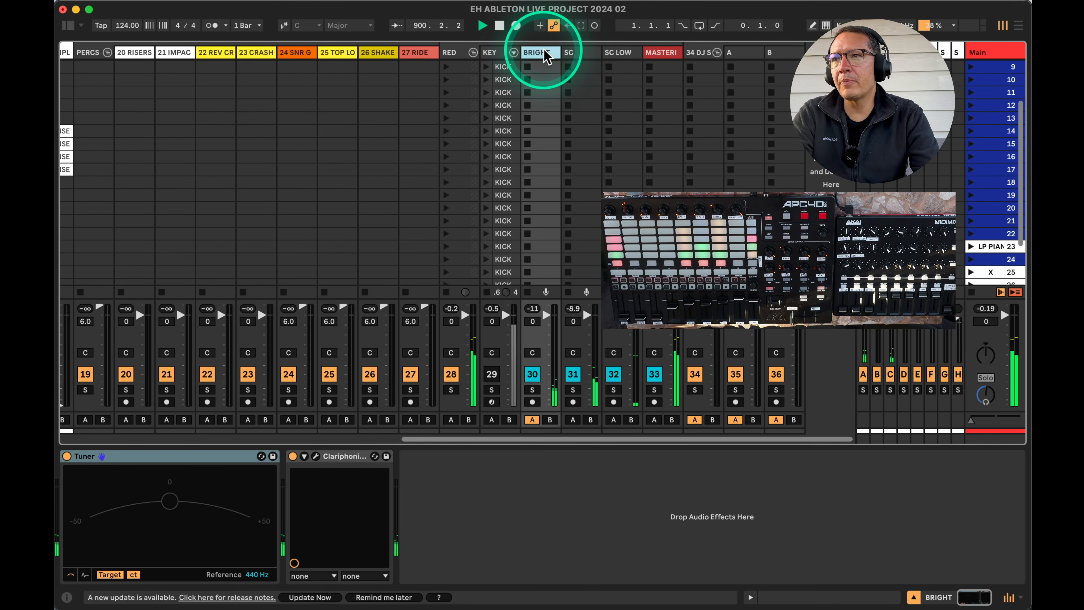
Fold the RED group track, and fold and unfold the PERCS group to show how its tracks are organised.
{"action": "left_click", "coordinate": [473, 52]}
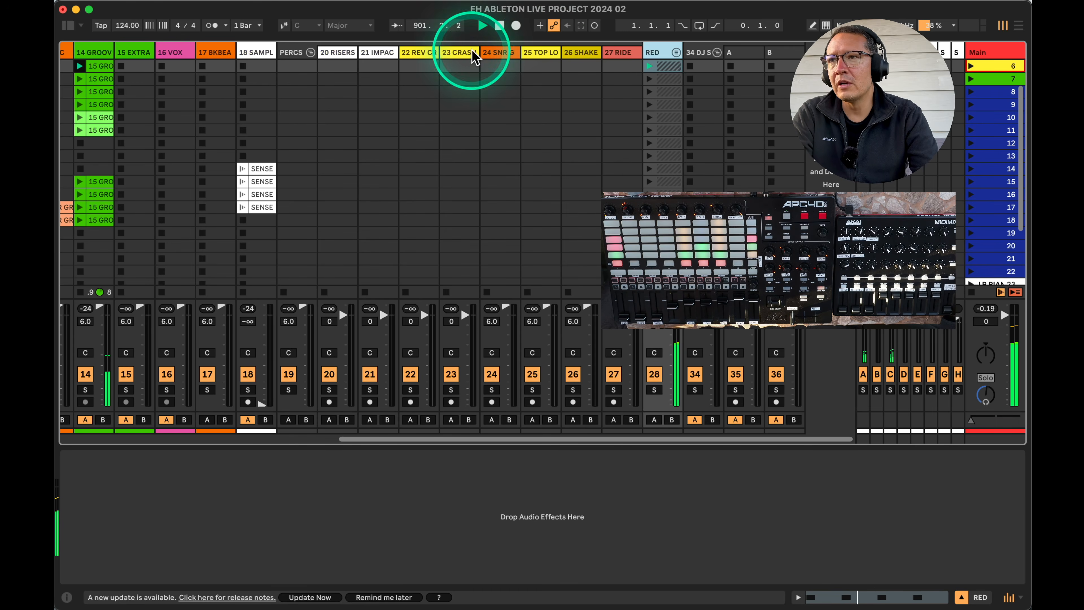
{"action": "scroll", "coordinate": [725, 53], "scroll_direction": "left", "scroll_amount": 2}
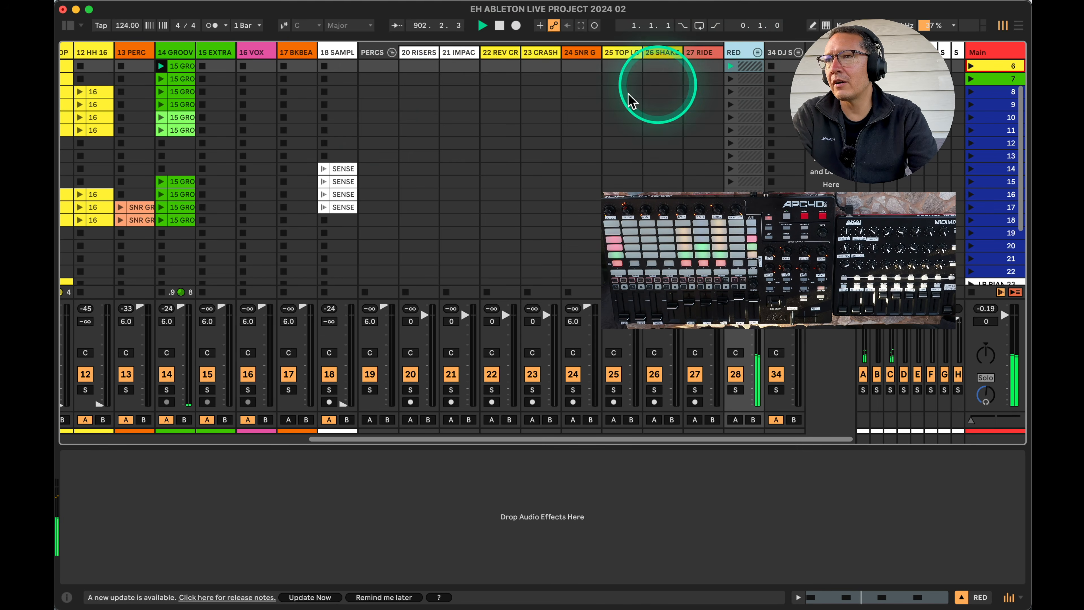
{"action": "left_click", "coordinate": [391, 53]}
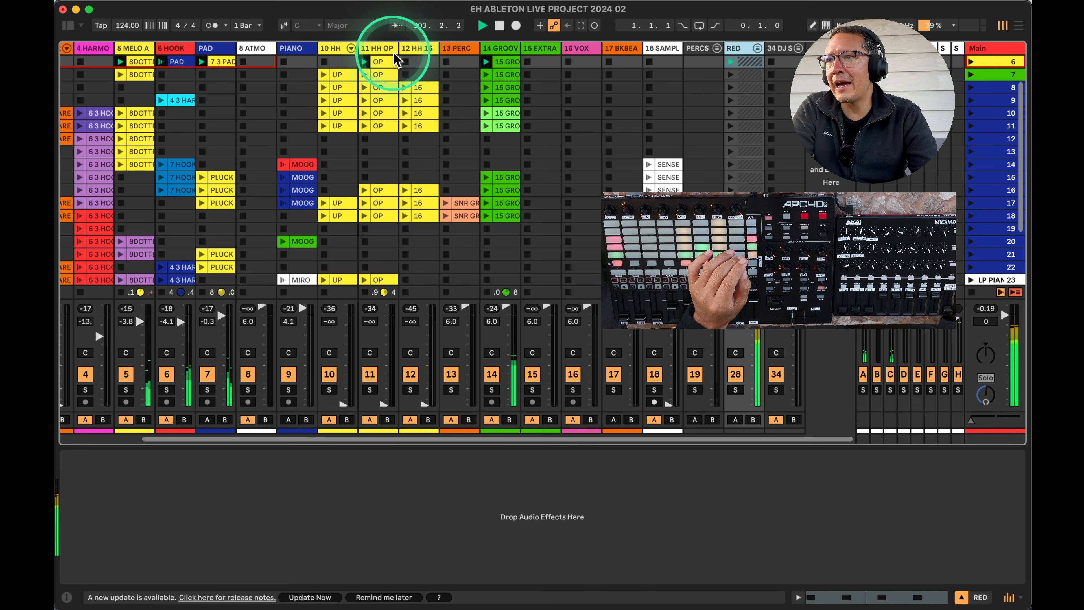
{"action": "left_click", "coordinate": [716, 49]}
{"action": "scroll", "coordinate": [719, 64], "scroll_direction": "right", "scroll_amount": 8}
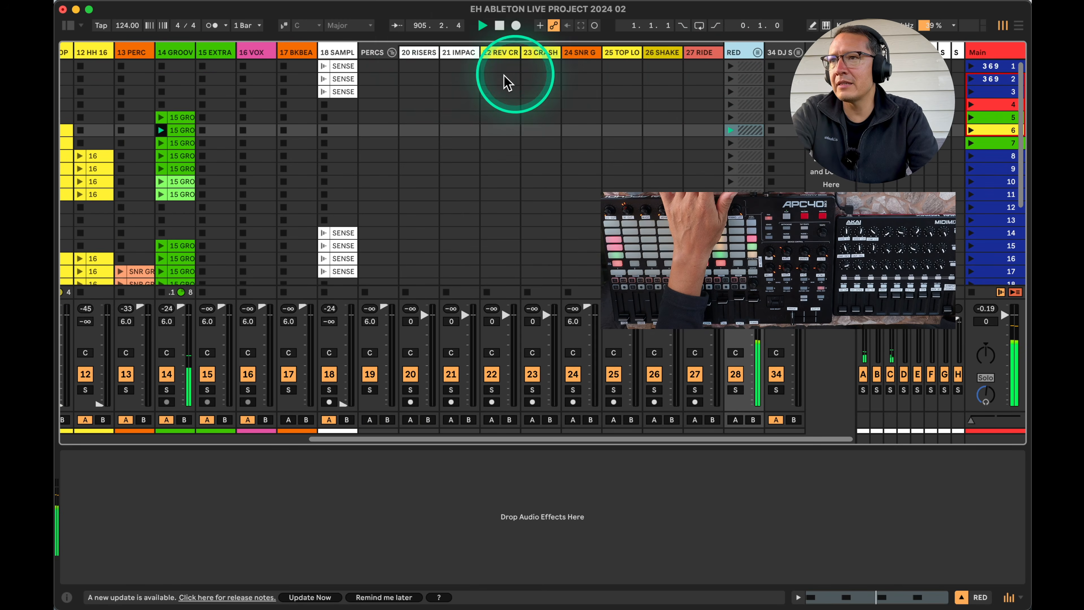
Select tracks 20 RISERS through 27 RIDE together and point out the empty clip slots across these percussion tracks.
{"action": "left_click", "coordinate": [428, 60]}
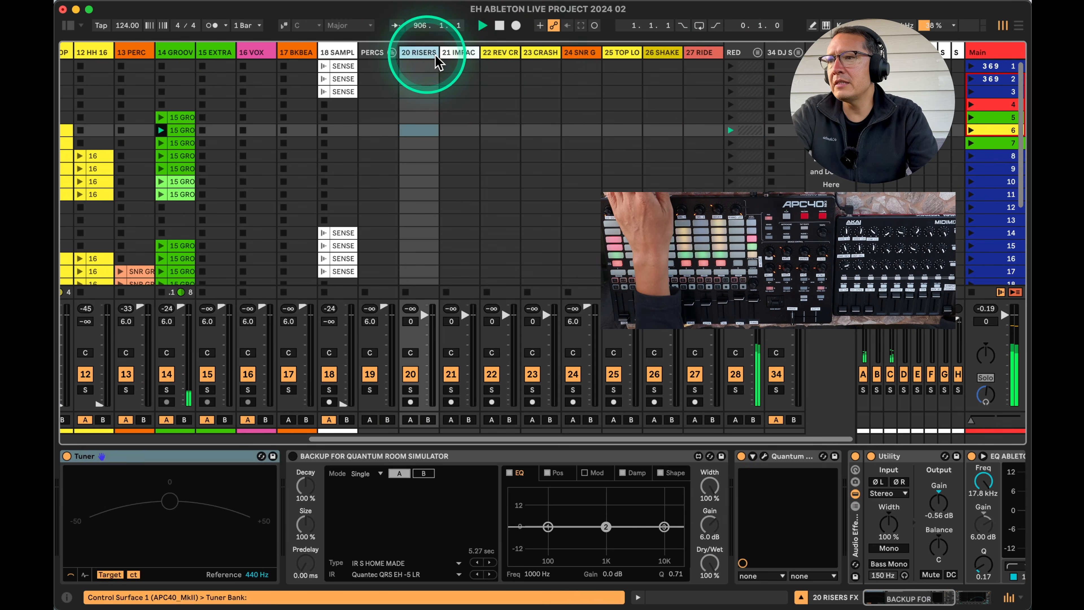
{"action": "left_click", "coordinate": [695, 60], "text": "shift"}
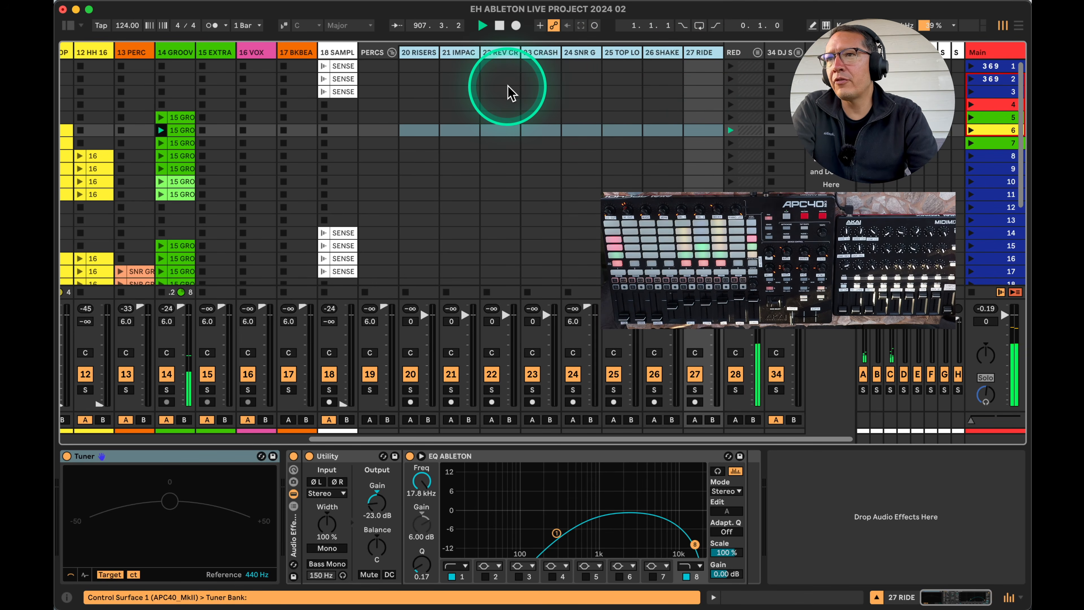
{"action": "left_click", "coordinate": [427, 118]}
{"action": "left_click", "coordinate": [529, 115]}
{"action": "left_click", "coordinate": [621, 117]}
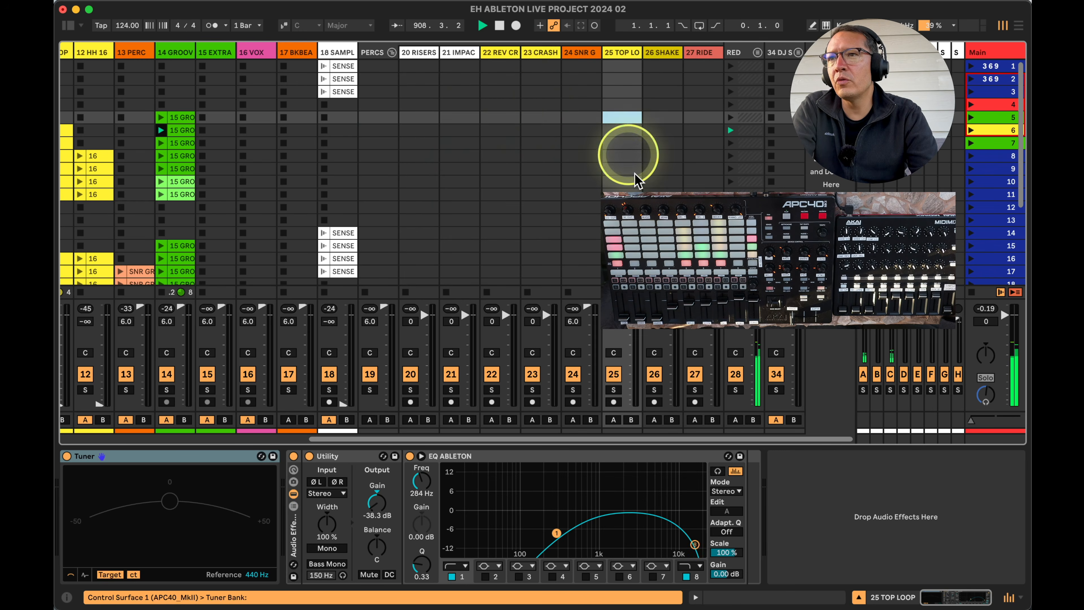
{"action": "left_click", "coordinate": [622, 180]}
{"action": "left_click", "coordinate": [477, 191]}
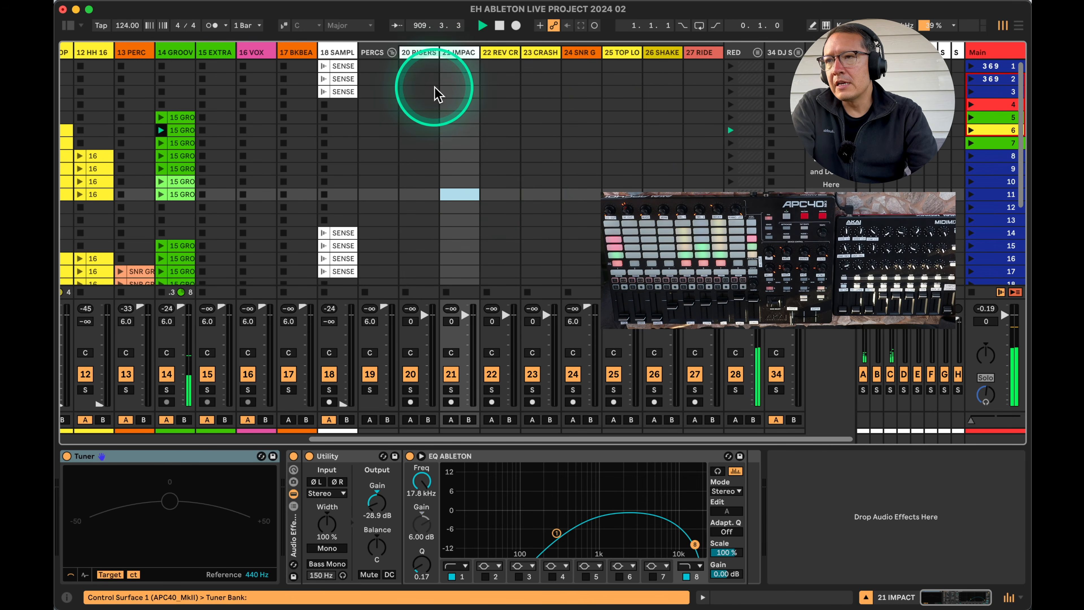
Review the device chains of tracks 20 RISERS through 27 RIDE one by one, plus track 13 PERC and the PERCS group.
{"action": "left_click", "coordinate": [420, 58]}
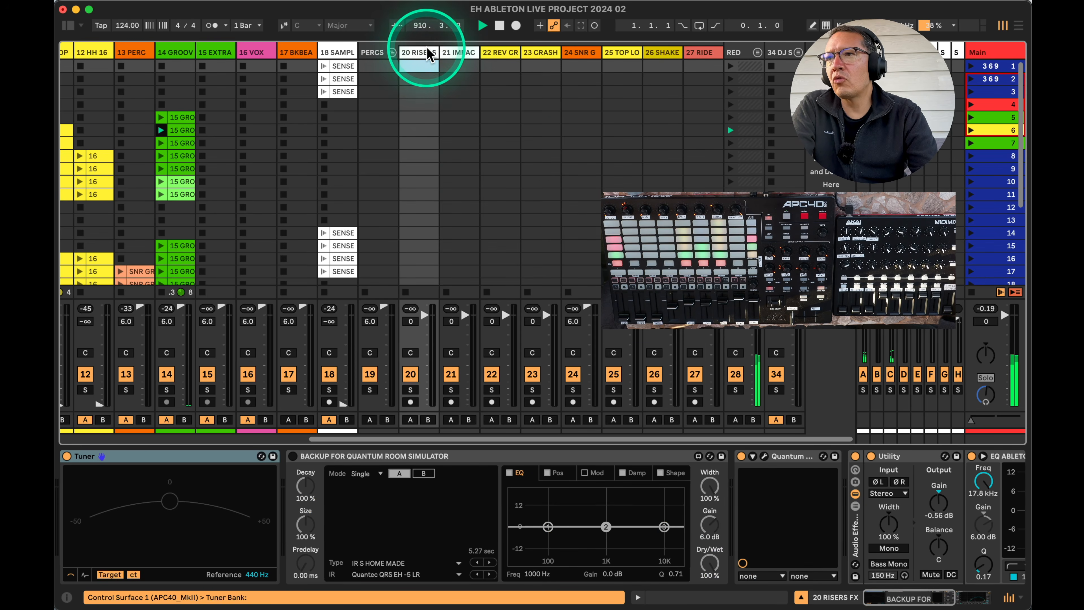
{"action": "left_click", "coordinate": [466, 58]}
{"action": "left_click", "coordinate": [501, 56]}
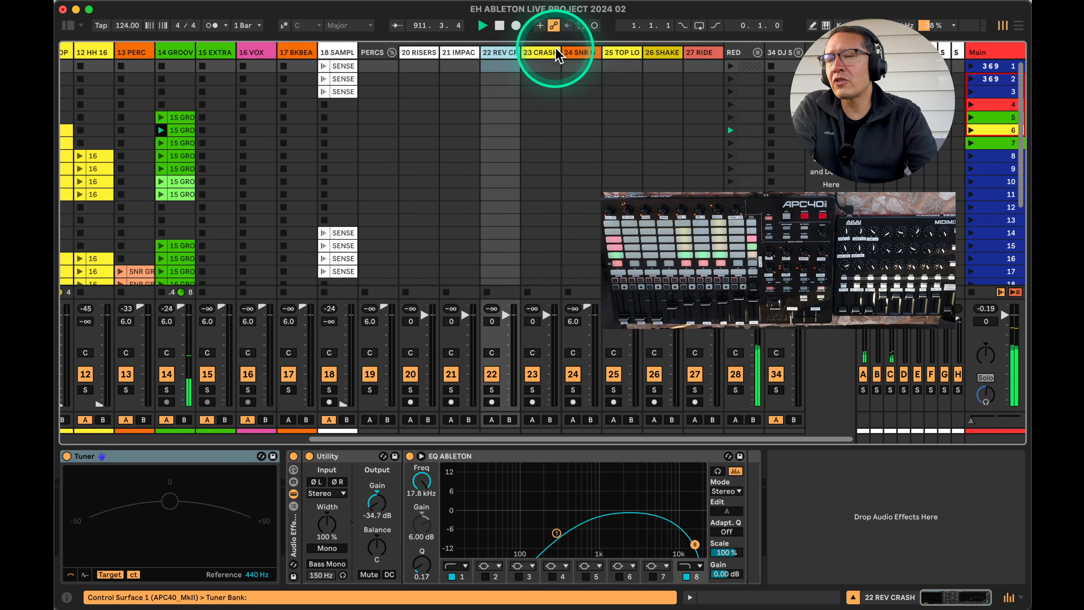
{"action": "left_click", "coordinate": [549, 55]}
{"action": "left_click", "coordinate": [582, 56]}
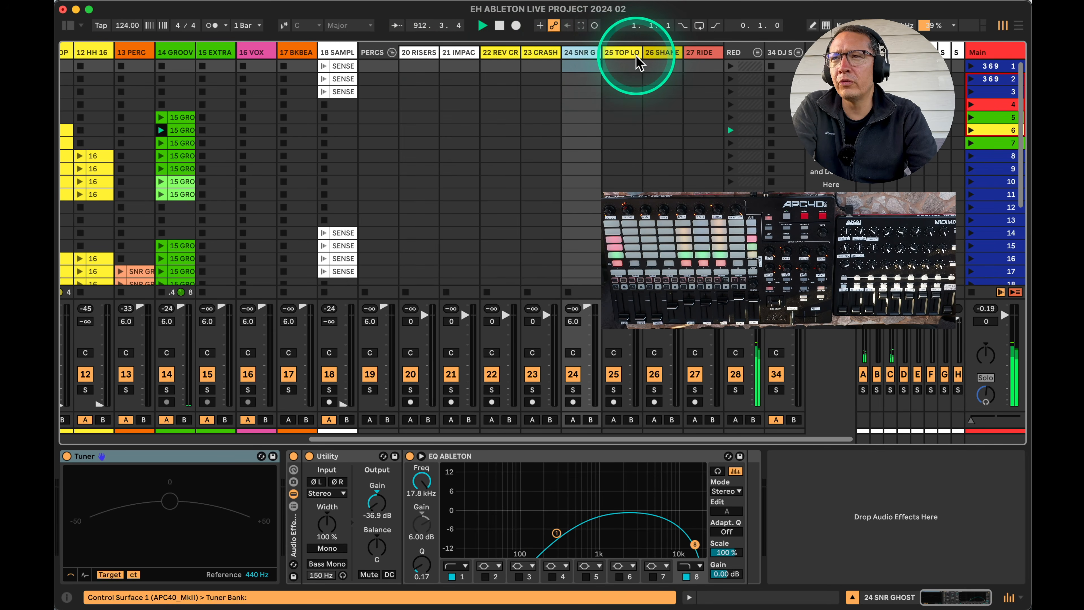
{"action": "left_click", "coordinate": [623, 54]}
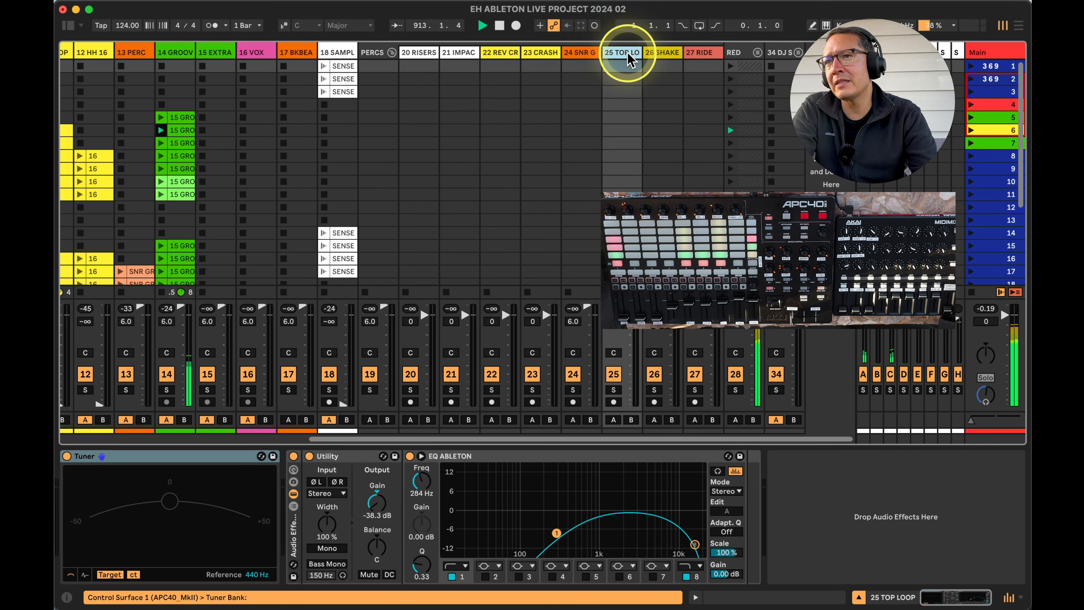
{"action": "left_click", "coordinate": [675, 57]}
{"action": "left_click", "coordinate": [700, 57]}
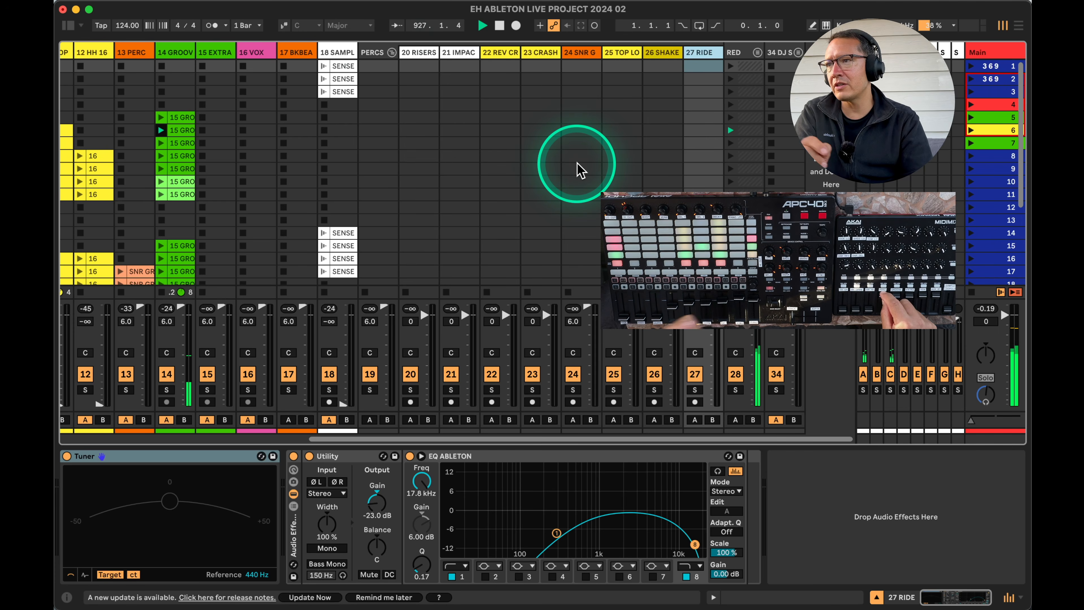
{"action": "left_click", "coordinate": [131, 52]}
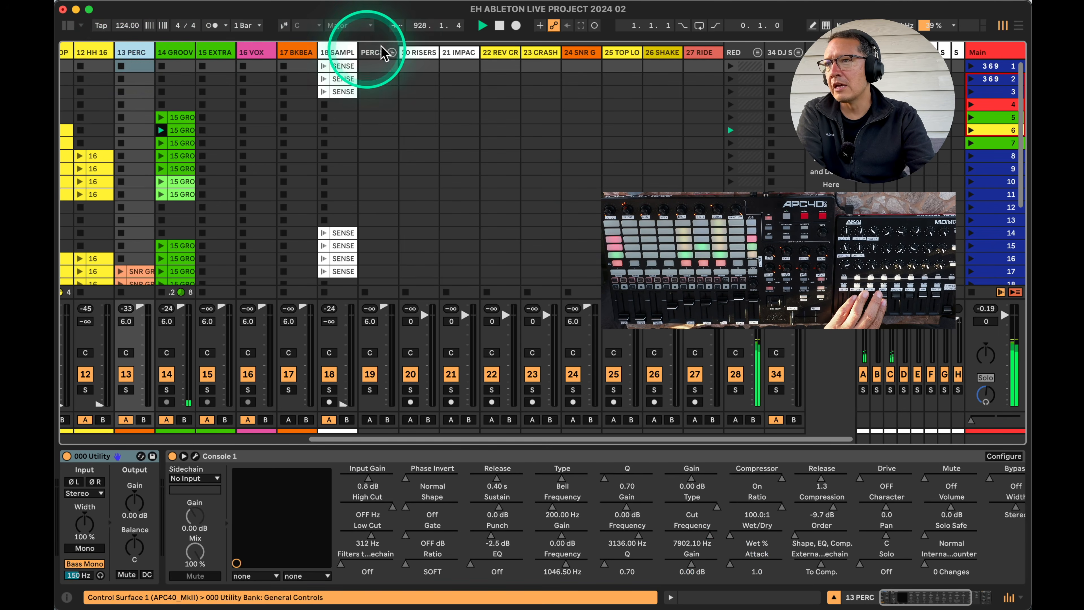
{"action": "left_click", "coordinate": [378, 52]}
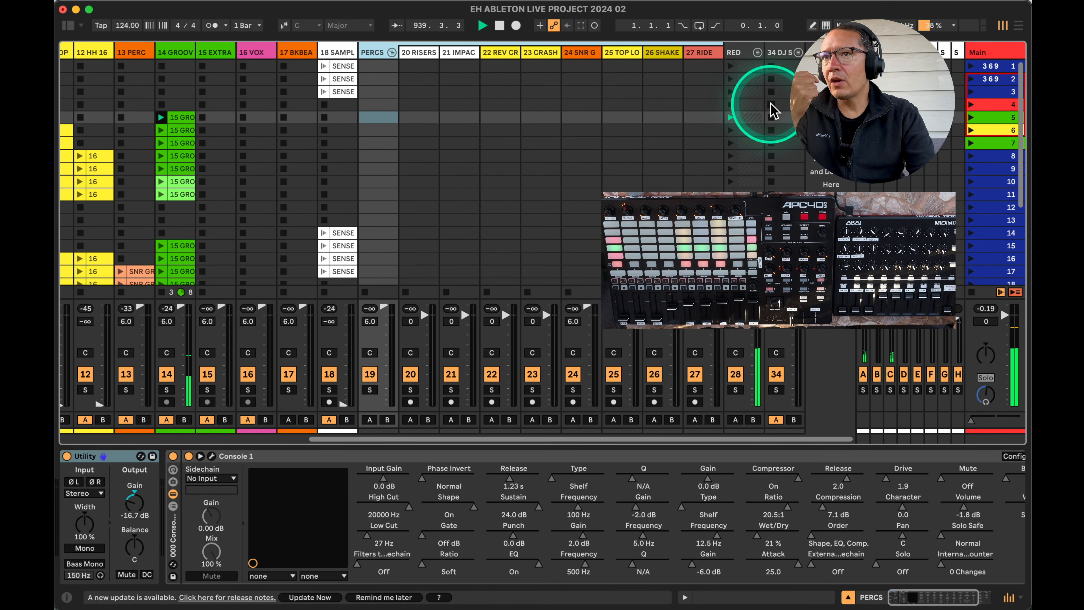
Select return tracks A LONG through H SNR DELAY together and widen them slightly so their names are easier to read.
{"action": "left_click", "coordinate": [861, 51]}
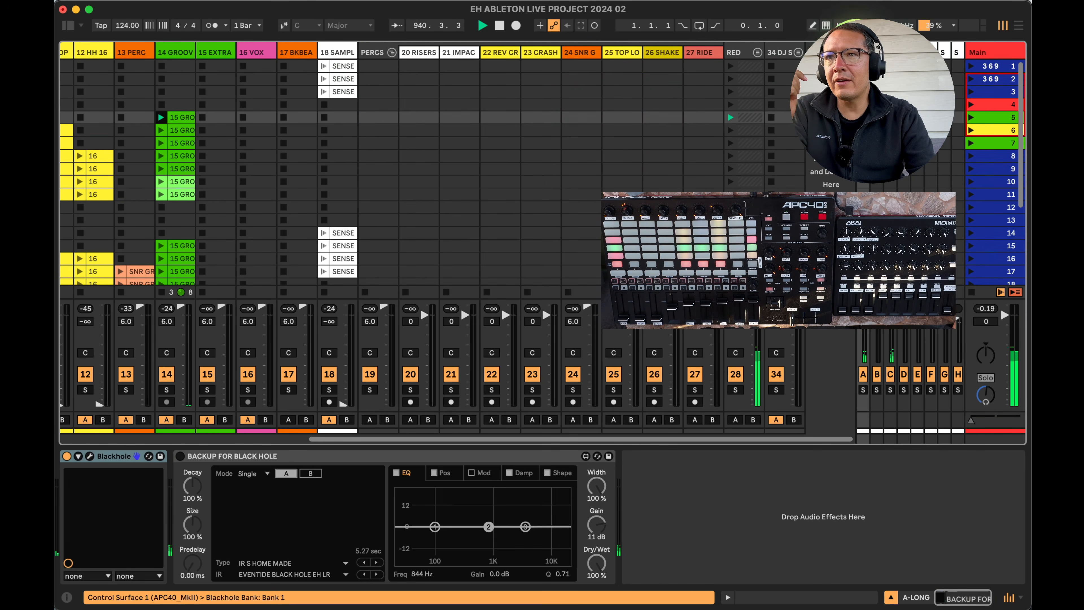
{"action": "left_click", "coordinate": [957, 53]}
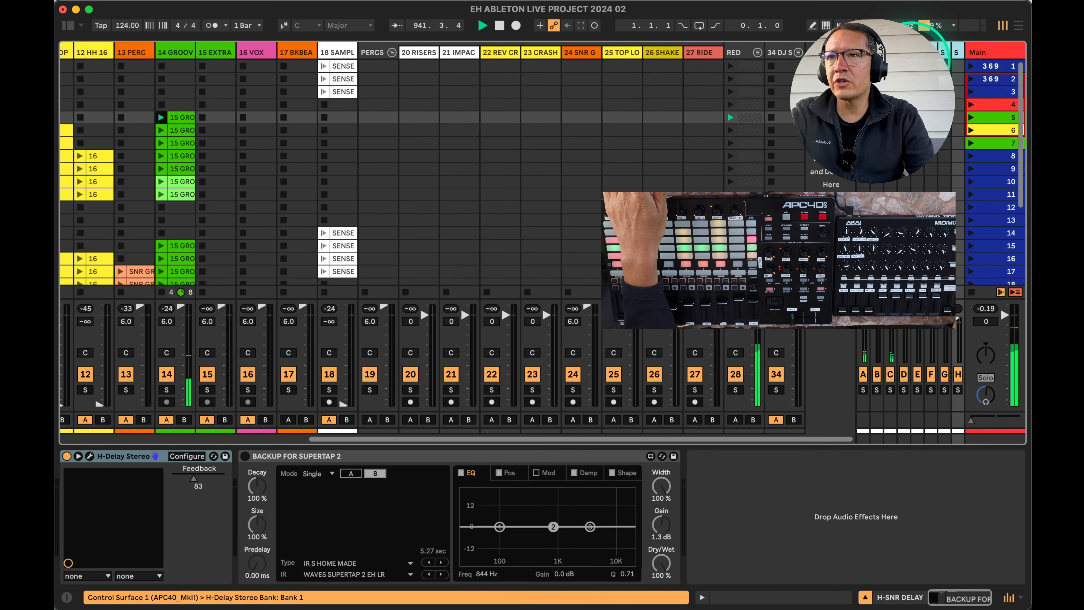
{"action": "left_click_drag", "start_coordinate": [856, 53], "coordinate": [734, 54]}
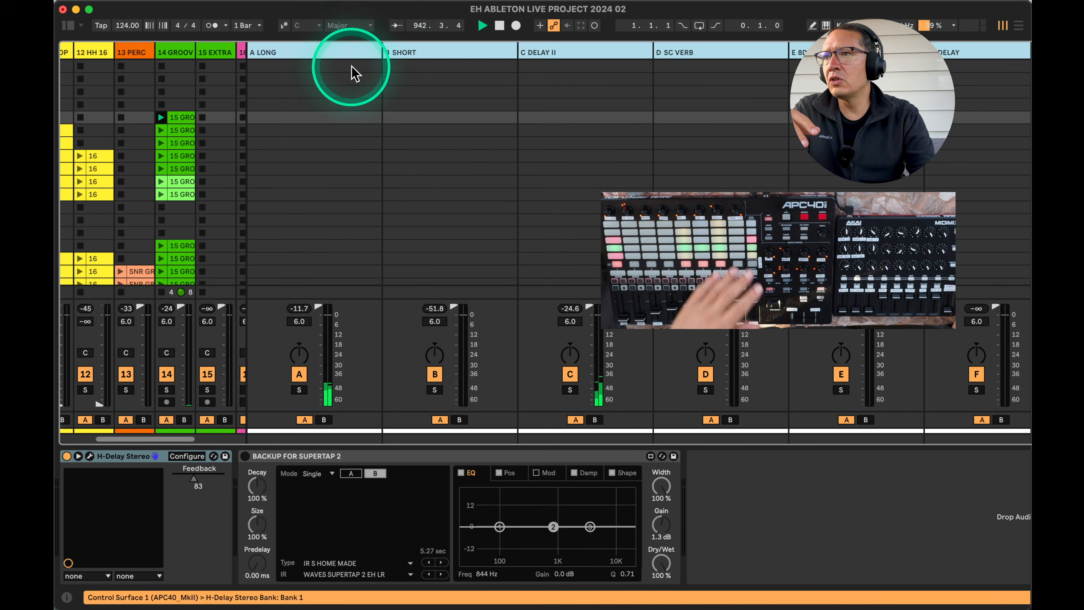
{"action": "left_click_drag", "start_coordinate": [247, 52], "coordinate": [350, 51]}
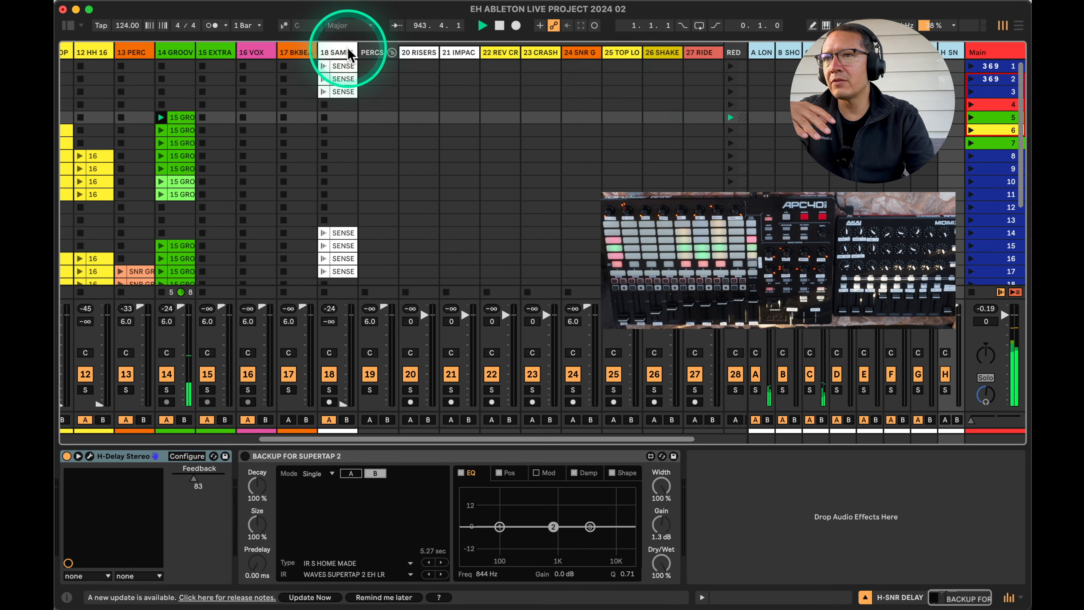
Review the device chains of return tracks A LONG through H SNR DELAY, briefly enabling the backup convolution reverb on return E.
{"action": "left_click", "coordinate": [759, 50]}
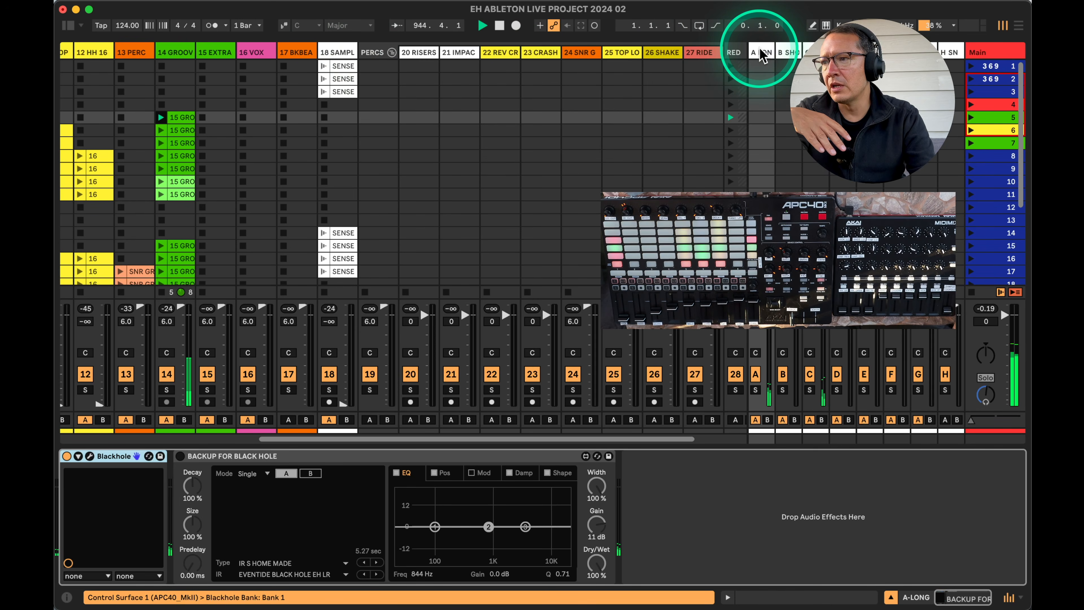
{"action": "left_click", "coordinate": [784, 54]}
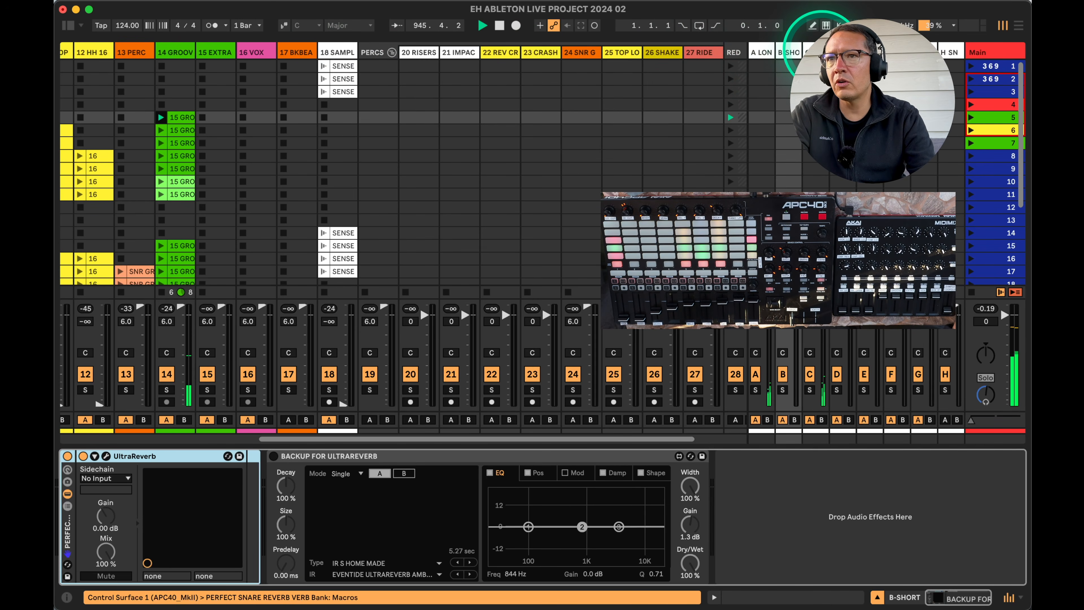
{"action": "left_click", "coordinate": [815, 52]}
{"action": "left_click", "coordinate": [842, 52]}
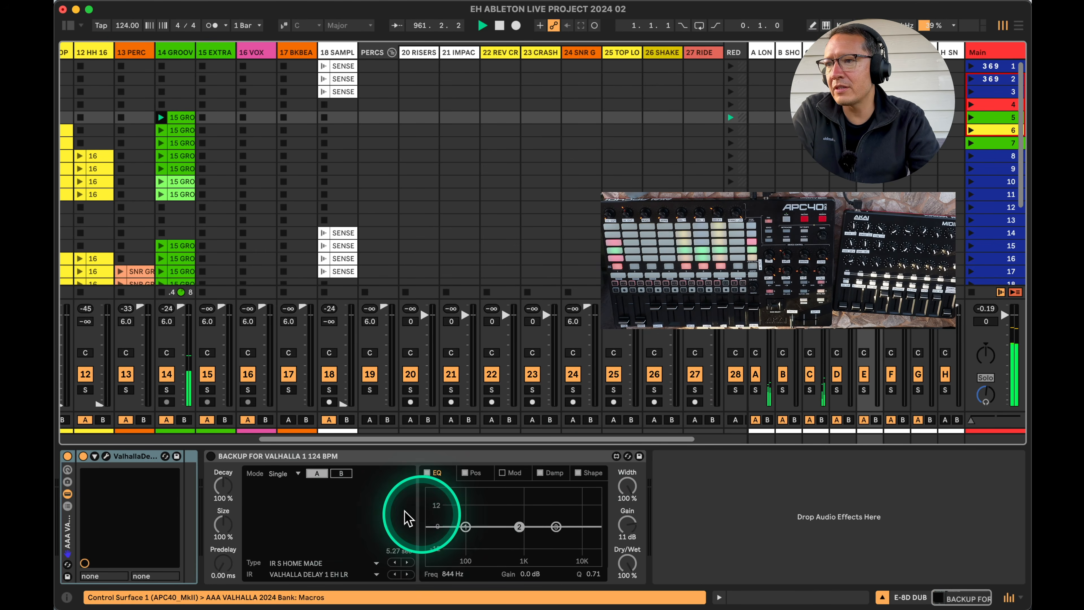
{"action": "left_click", "coordinate": [211, 456]}
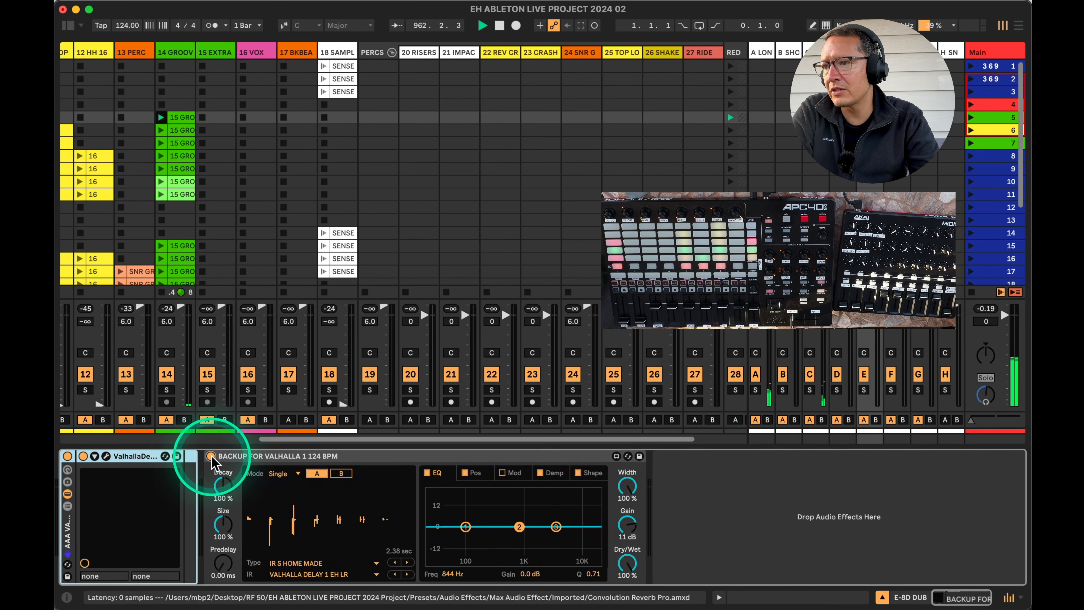
{"action": "left_click", "coordinate": [211, 455]}
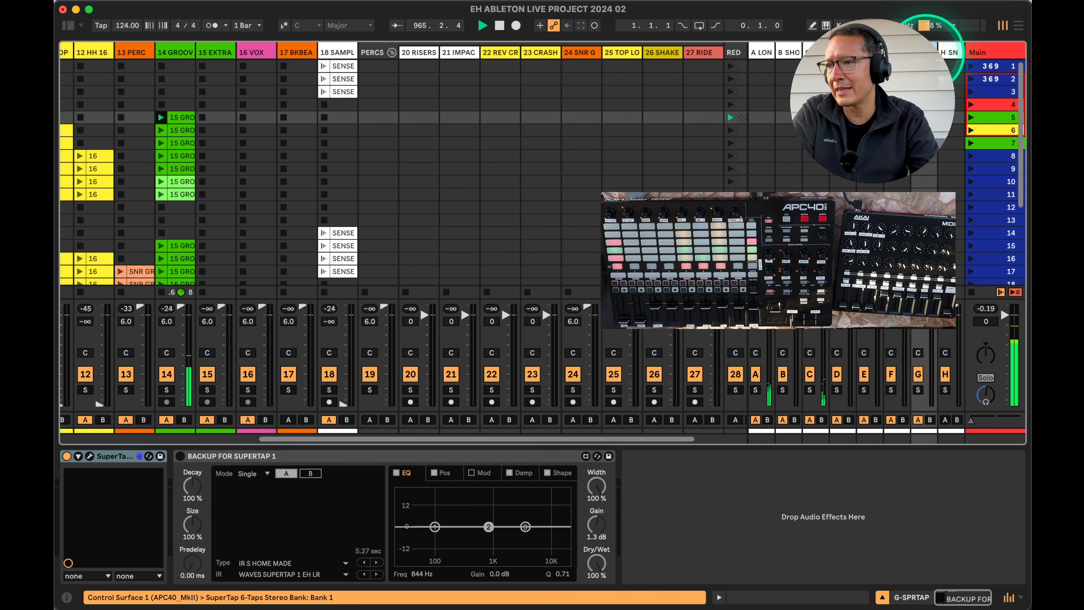
{"action": "left_click", "coordinate": [945, 54]}
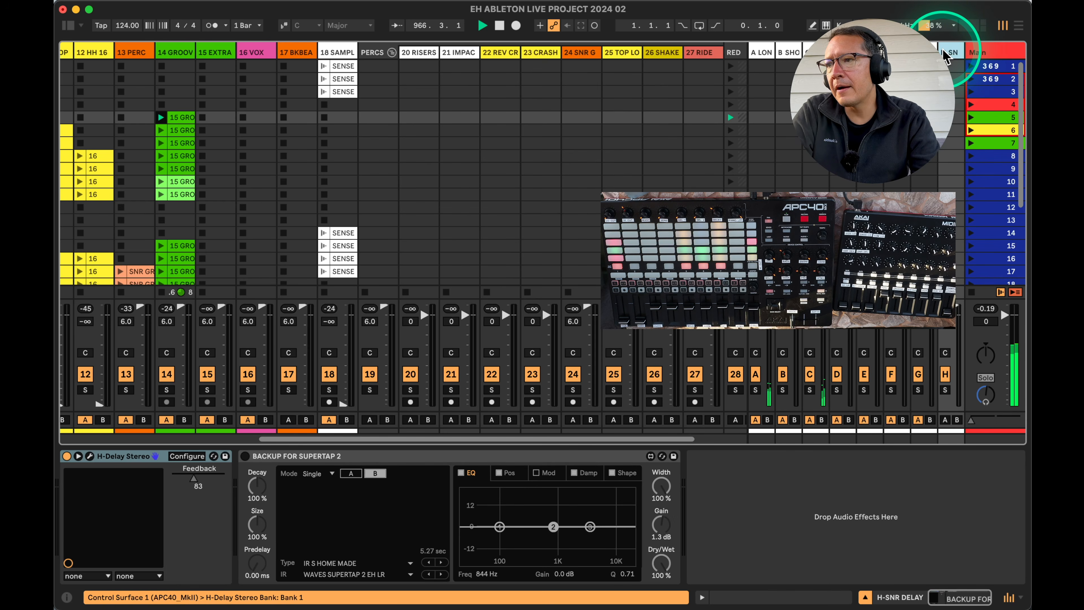
Open the H-Delay plug-in window on the H SNR DELAY return, move it over the clip grid, examine its settings and close it.
{"action": "left_click", "coordinate": [89, 456]}
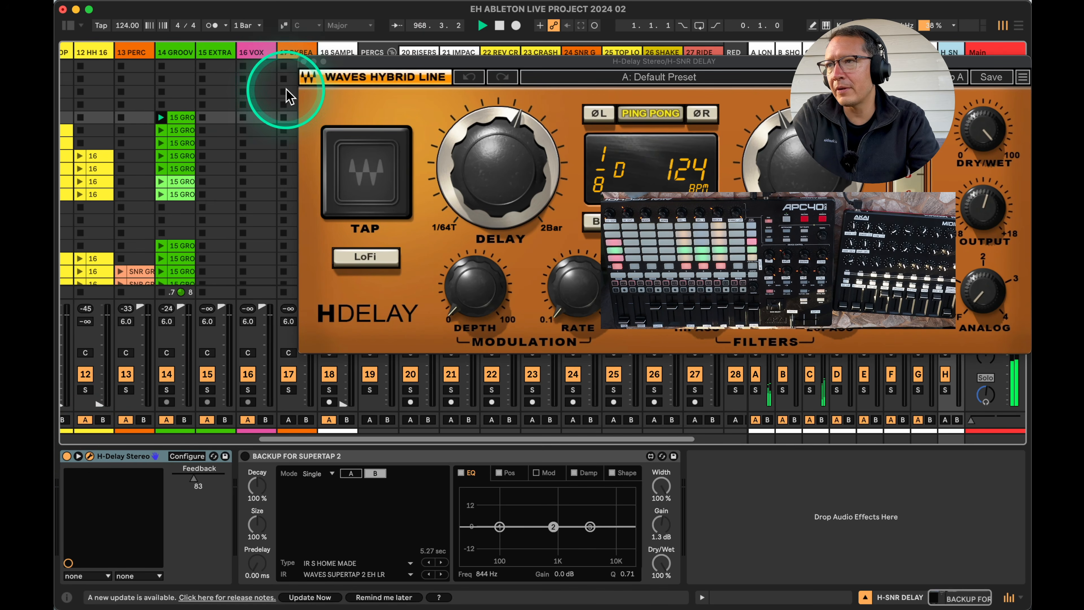
{"action": "left_click_drag", "start_coordinate": [366, 65], "coordinate": [295, 55]}
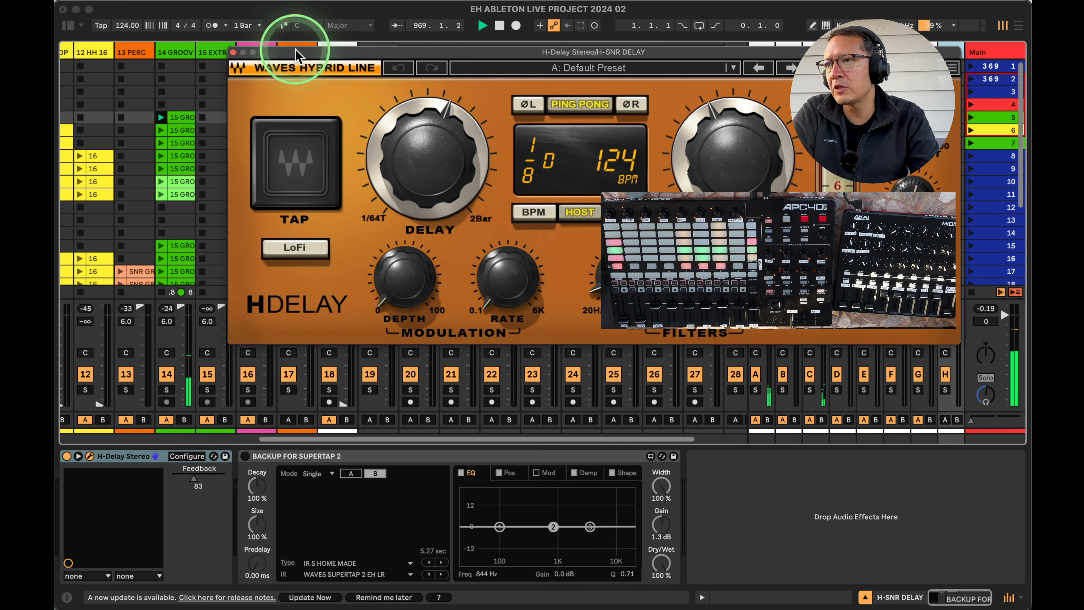
{"action": "left_click", "coordinate": [233, 52]}
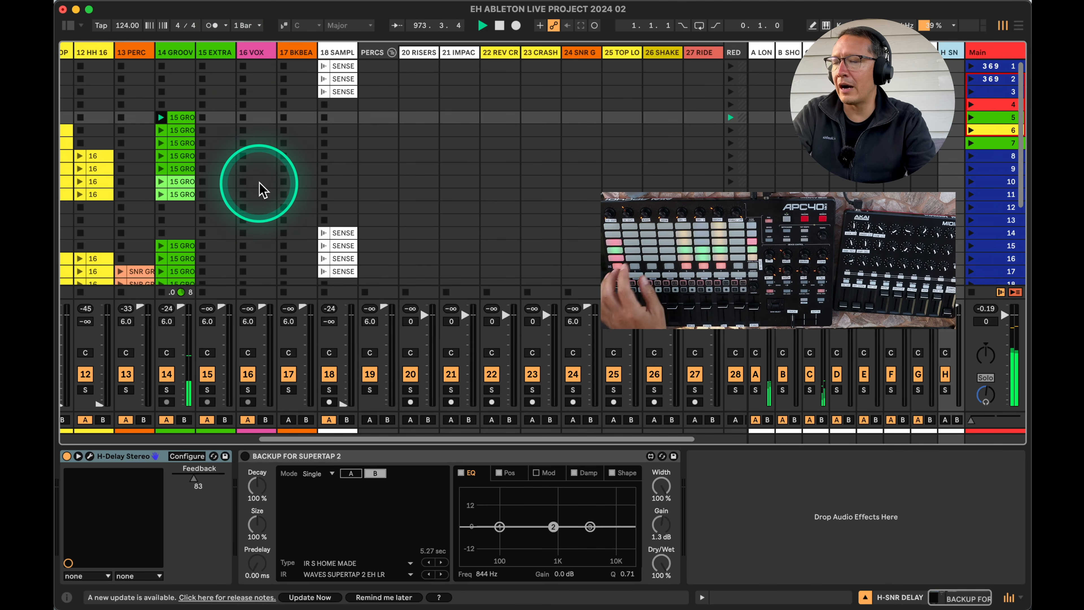
Launch scene 10 and show the H-Delay window again while the scene plays, closing it at the end.
{"action": "scroll", "coordinate": [256, 182], "scroll_direction": "left", "scroll_amount": 10}
{"action": "left_click", "coordinate": [971, 182]}
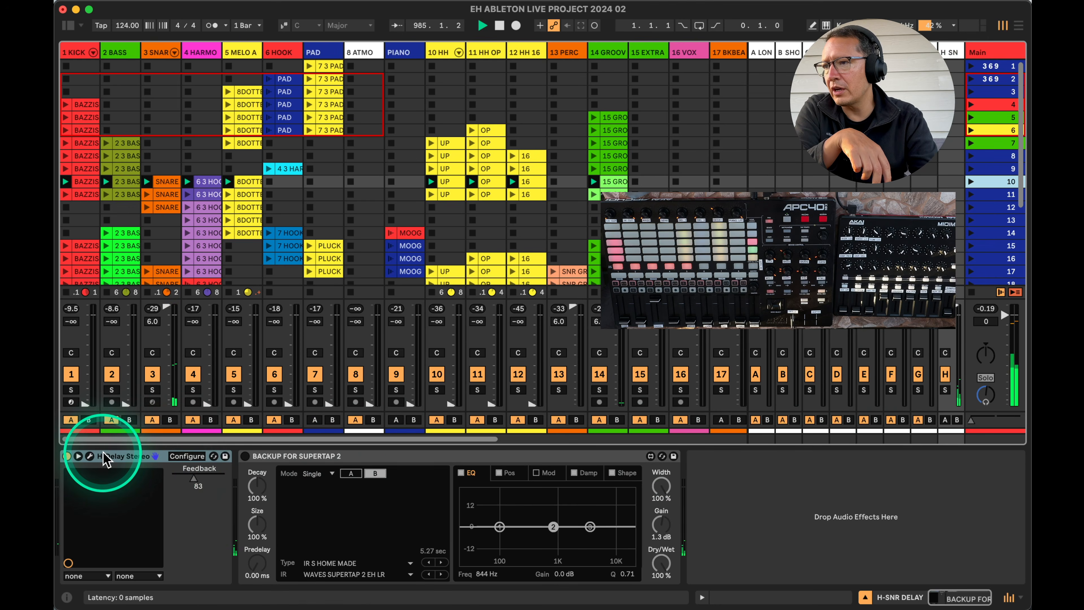
{"action": "left_click", "coordinate": [90, 456]}
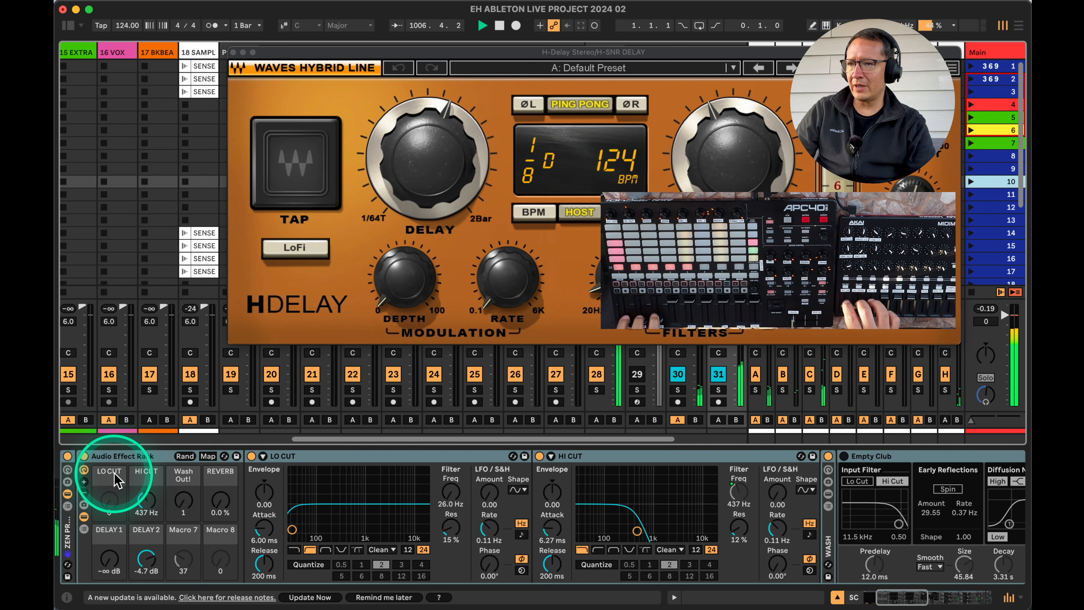
{"action": "left_click", "coordinate": [232, 53]}
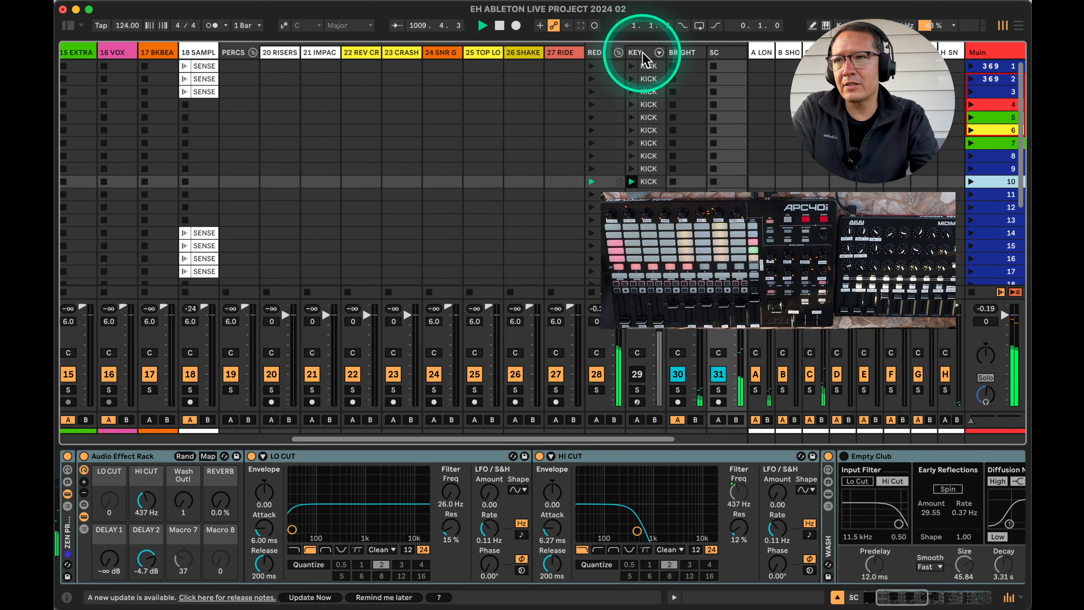
Look over the clip grid from the first tracks onward, from scene 1 down to scene 33 and back.
{"action": "left_click", "coordinate": [757, 55]}
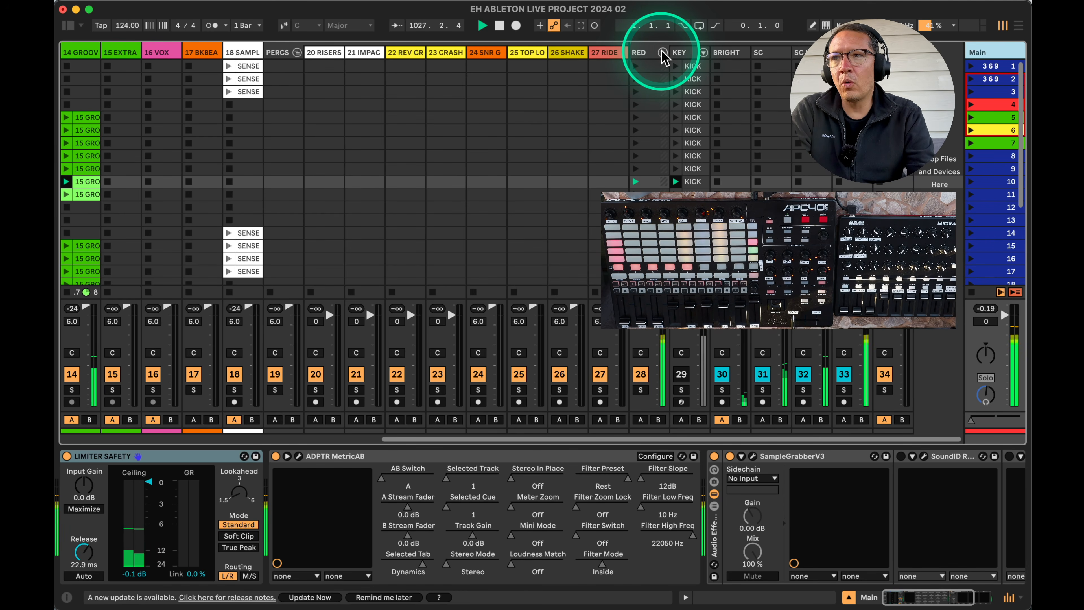
{"action": "scroll", "coordinate": [659, 53], "scroll_direction": "left", "scroll_amount": 5}
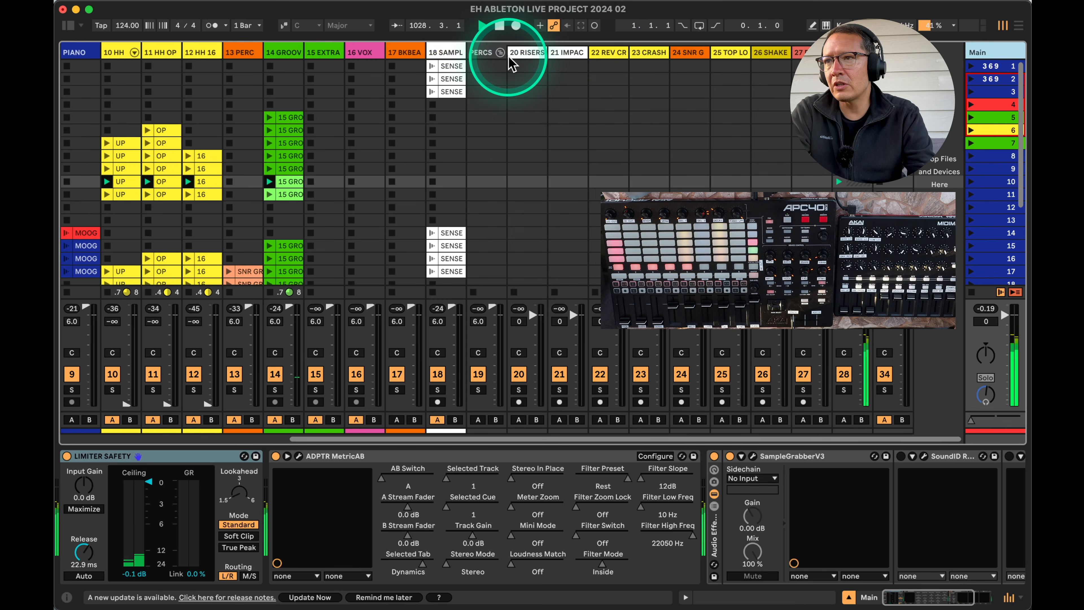
{"action": "scroll", "coordinate": [503, 50], "scroll_direction": "left", "scroll_amount": 8}
{"action": "scroll", "coordinate": [475, 176], "scroll_direction": "down", "scroll_amount": 5}
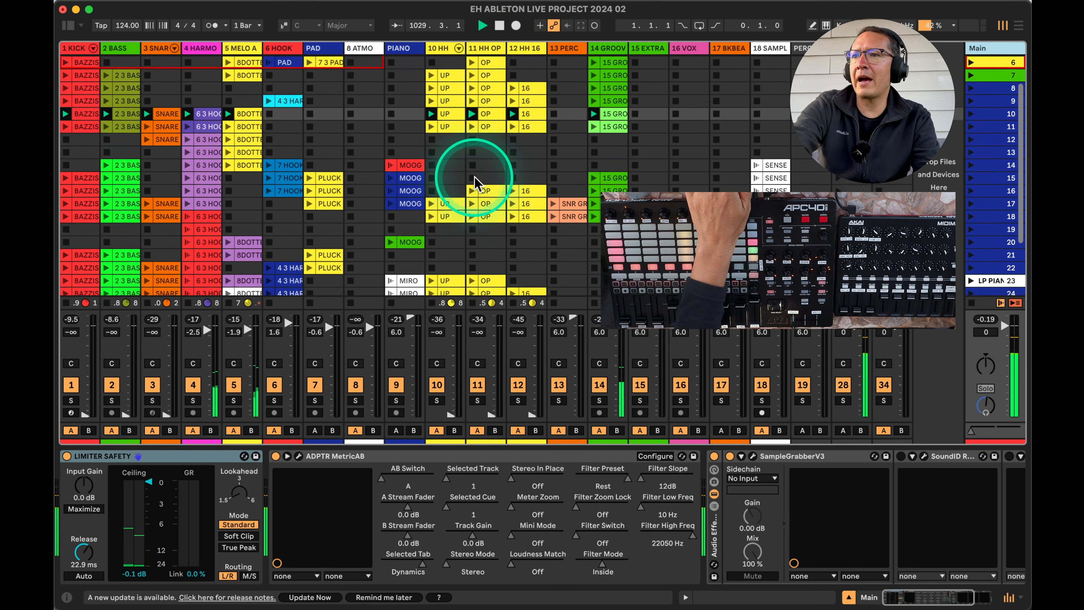
{"action": "scroll", "coordinate": [474, 176], "scroll_direction": "up", "scroll_amount": 5}
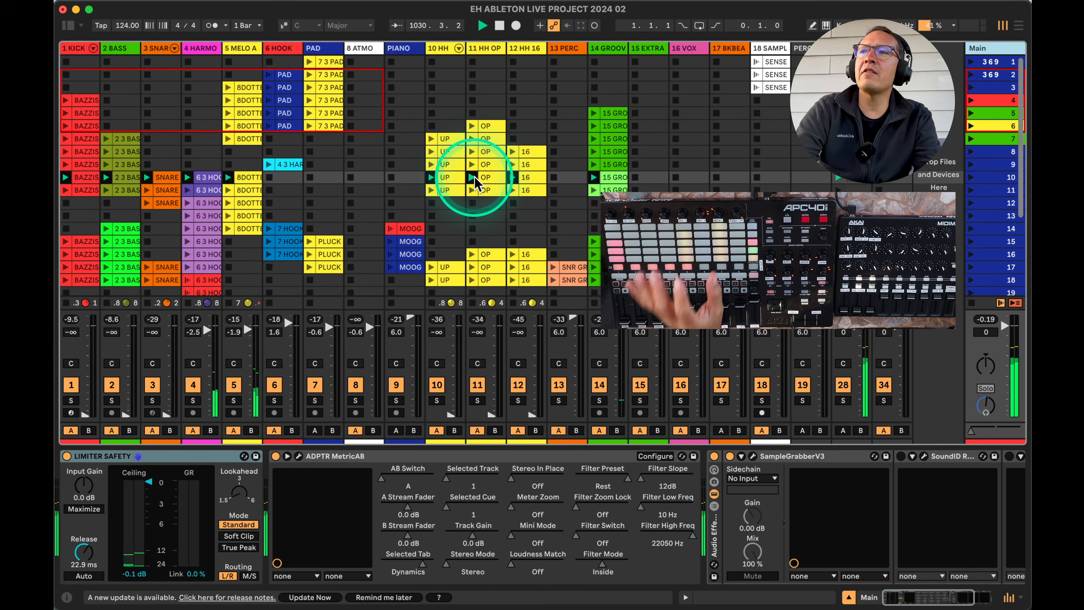
{"action": "scroll", "coordinate": [474, 176], "scroll_direction": "down", "scroll_amount": 10}
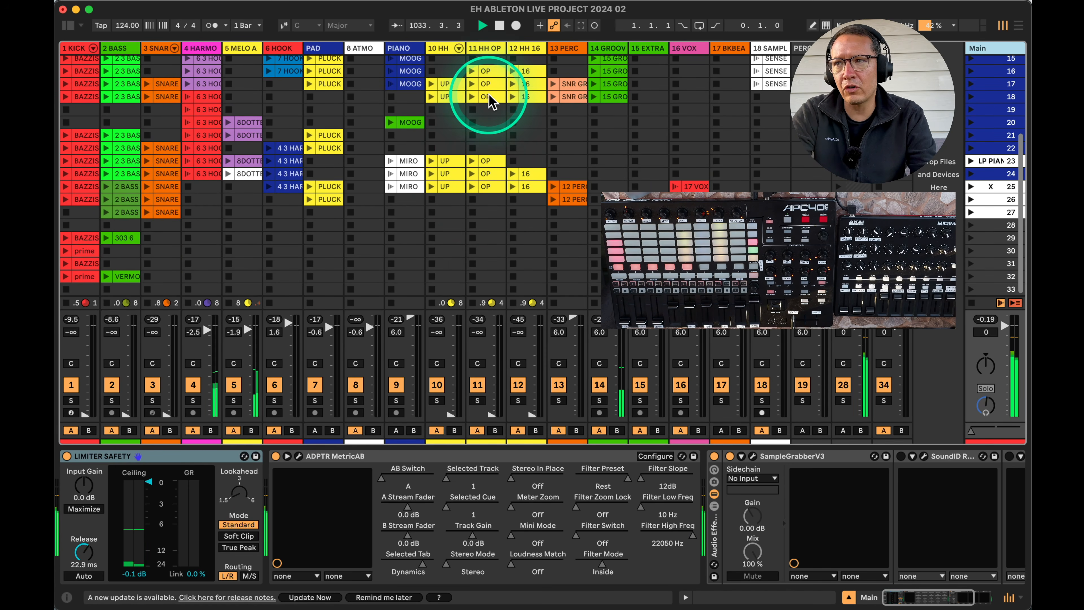
{"action": "scroll", "coordinate": [516, 124], "scroll_direction": "up", "scroll_amount": 6}
{"action": "scroll", "coordinate": [517, 124], "scroll_direction": "up", "scroll_amount": 5}
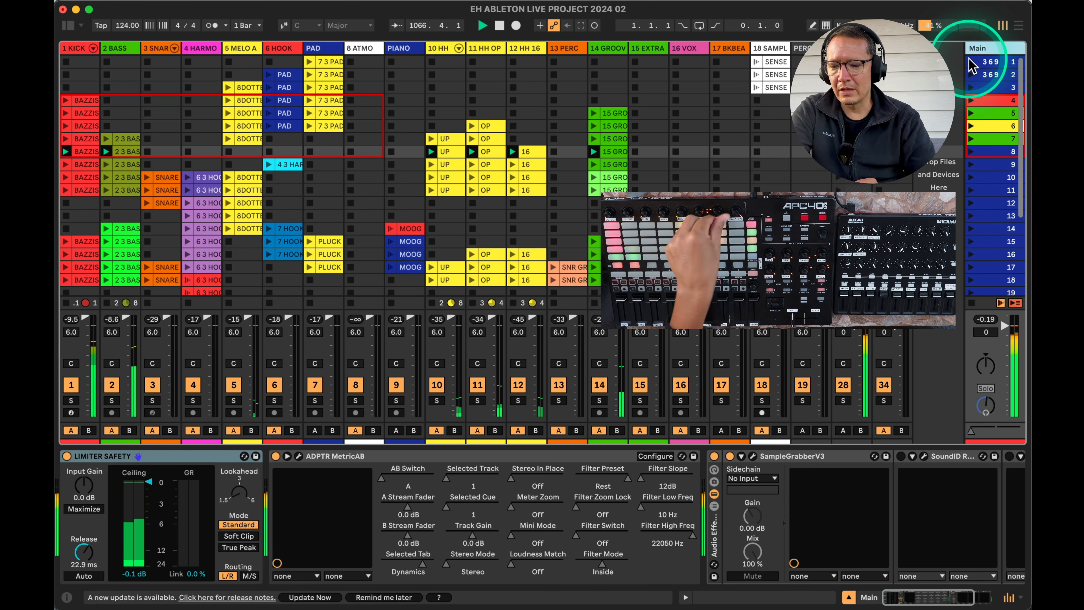
Examine the Microtonic window on track 10 HH UP and close it, and review the device chains of tracks 12 HH 16 and 11 HH OPEN.
{"action": "key", "text": "F11"}
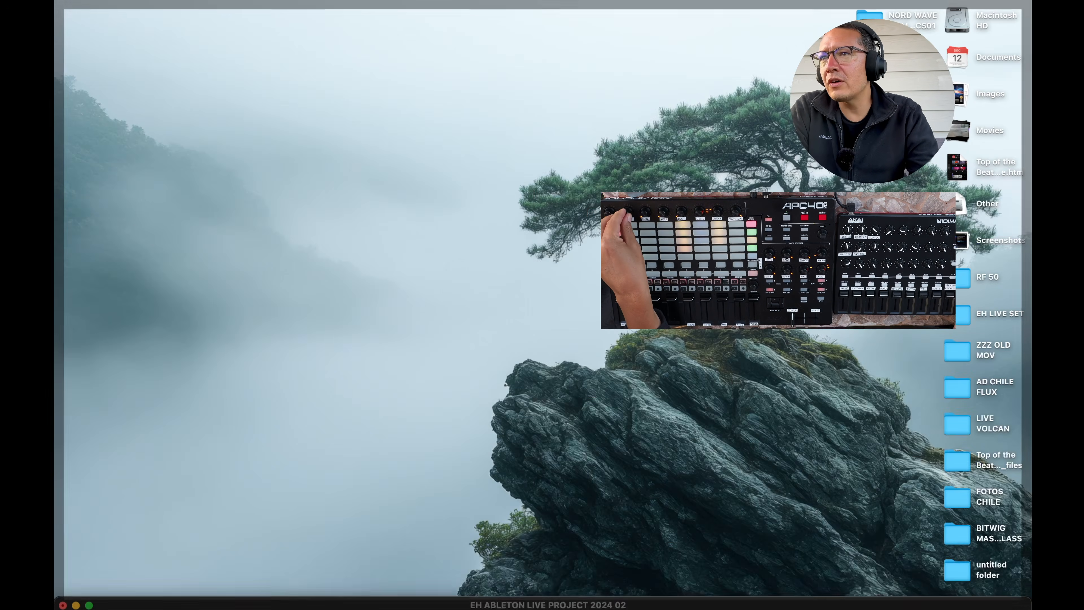
{"action": "key", "text": "F11"}
{"action": "left_click", "coordinate": [446, 50]}
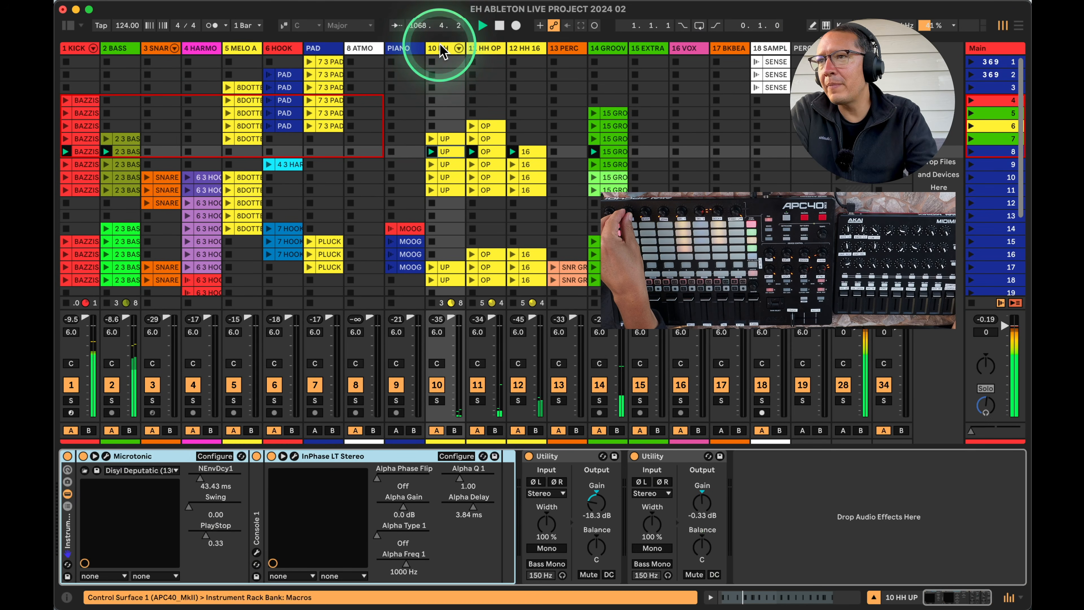
{"action": "left_click", "coordinate": [107, 457]}
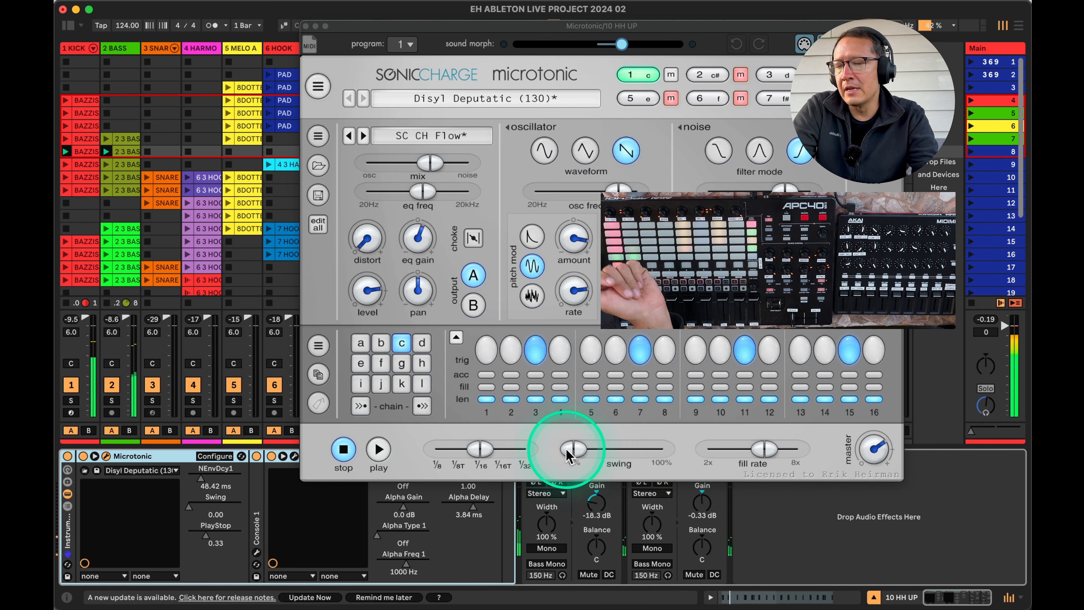
{"action": "left_click", "coordinate": [305, 26]}
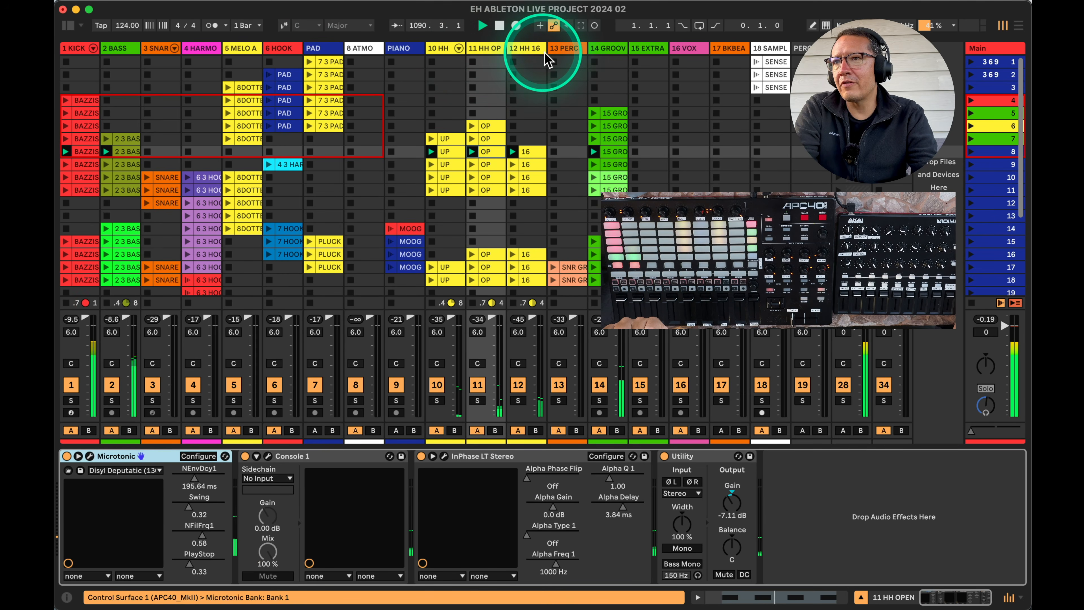
{"action": "left_click", "coordinate": [545, 55]}
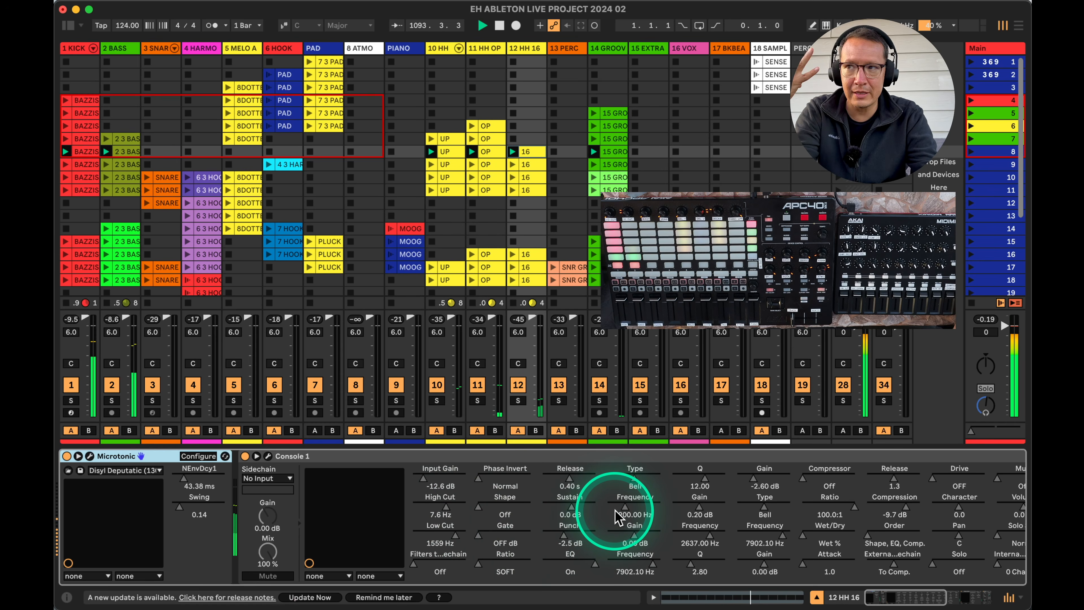
{"action": "left_click", "coordinate": [488, 49]}
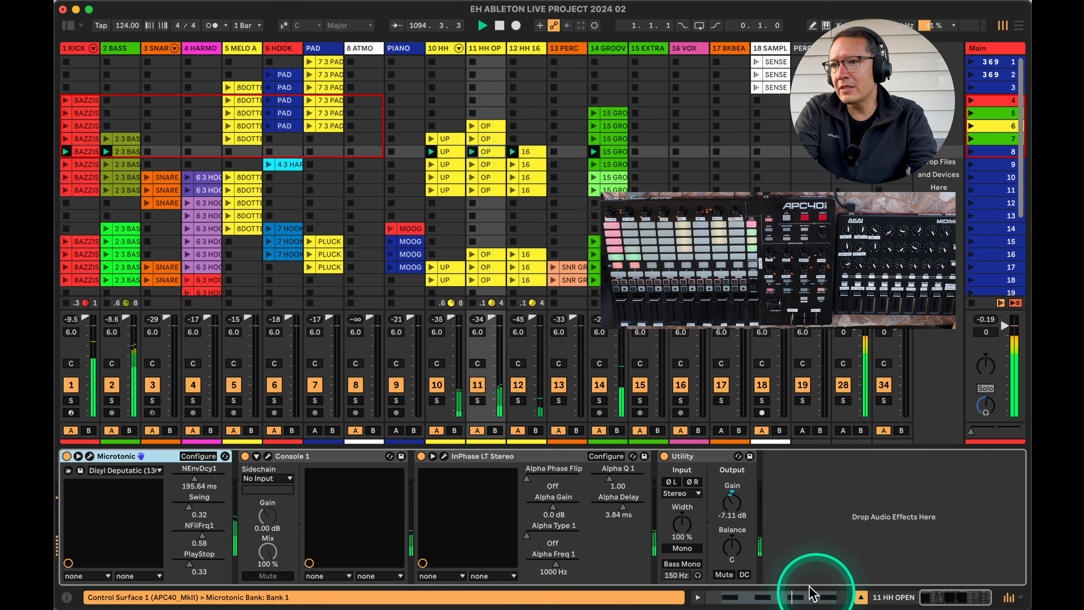
Open the InPhase LT Stereo plug-in window on track 11 HH OPEN, reposition it and examine its delay settings.
{"action": "left_click", "coordinate": [443, 457]}
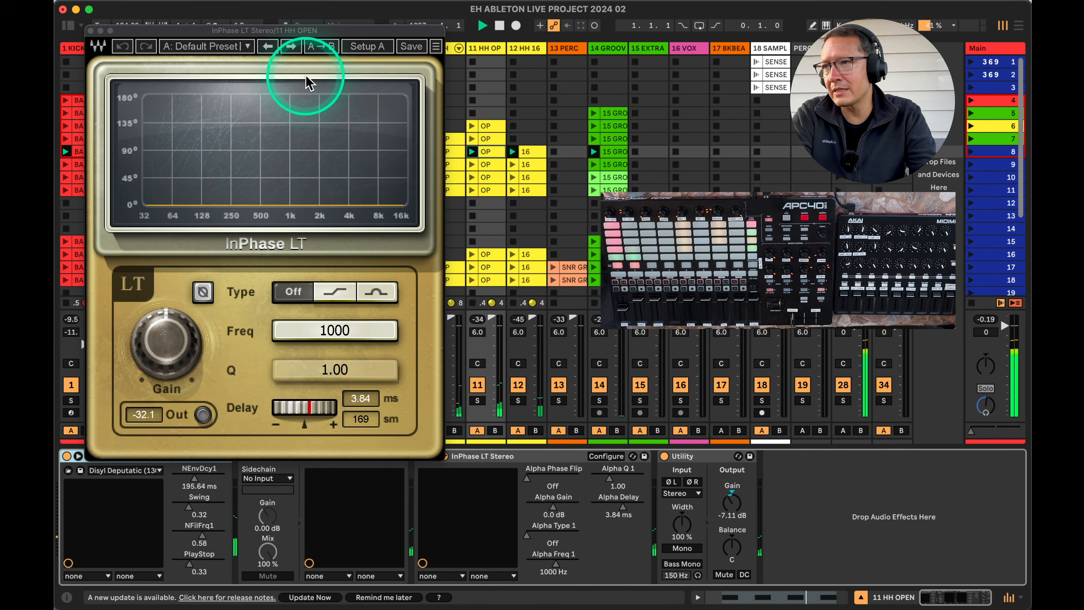
{"action": "left_click_drag", "start_coordinate": [309, 30], "coordinate": [342, 9]}
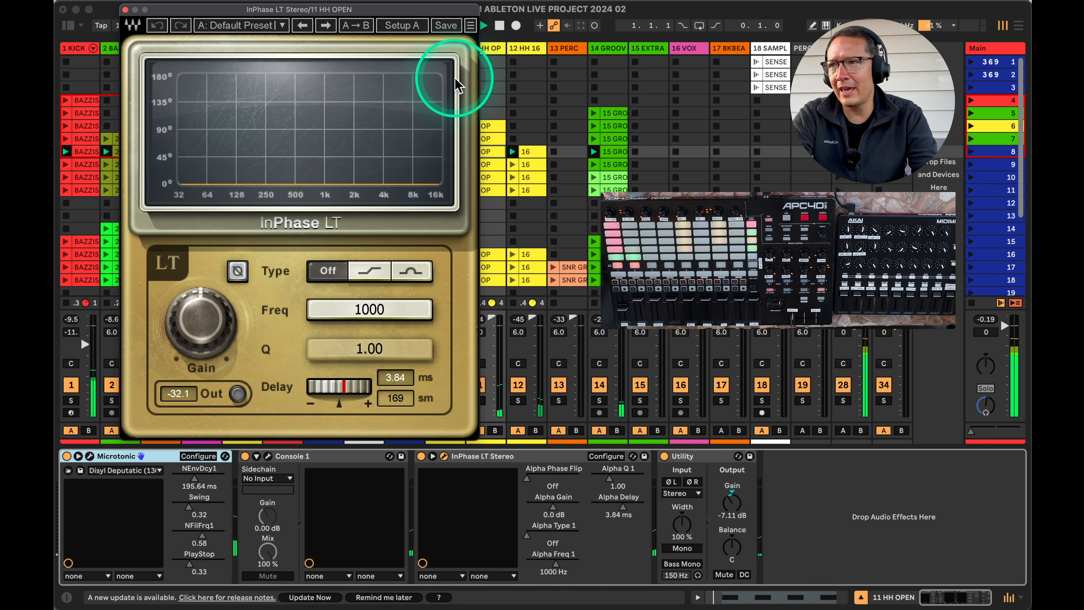
{"action": "left_click", "coordinate": [270, 2]}
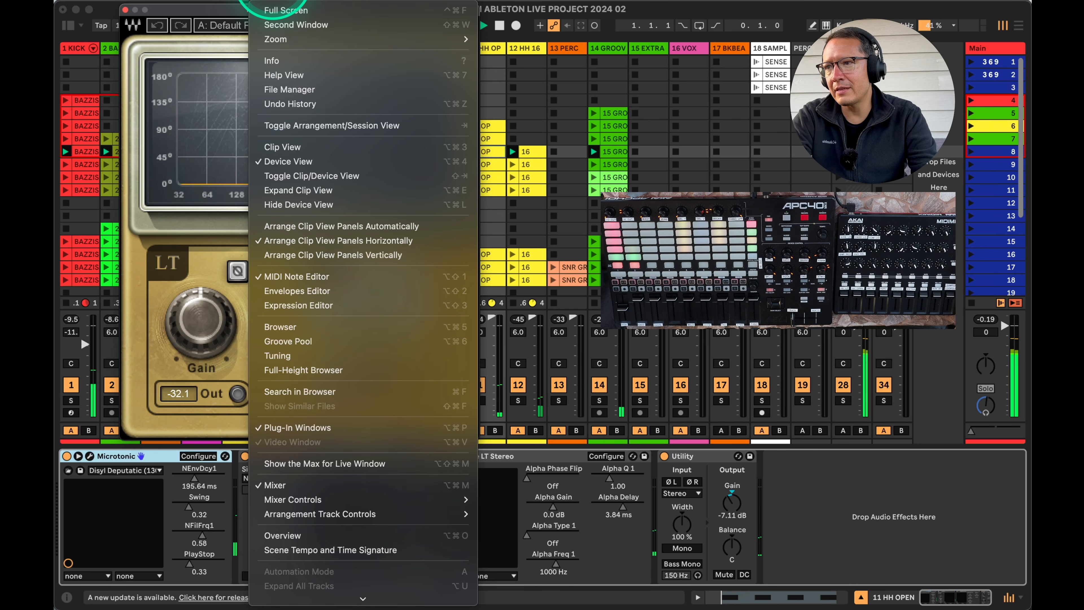
{"action": "left_click", "coordinate": [655, 5]}
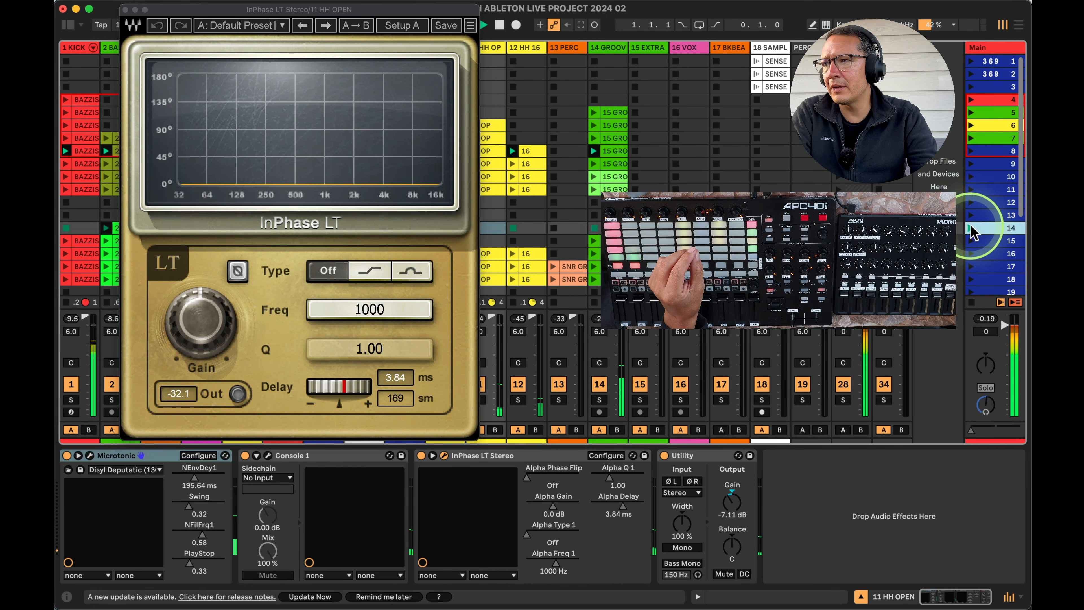
Launch scene 17, then scene 11, and compare the open hi-hat with InPhase LT bypassed and active, keeping its track in view.
{"action": "left_click", "coordinate": [972, 267]}
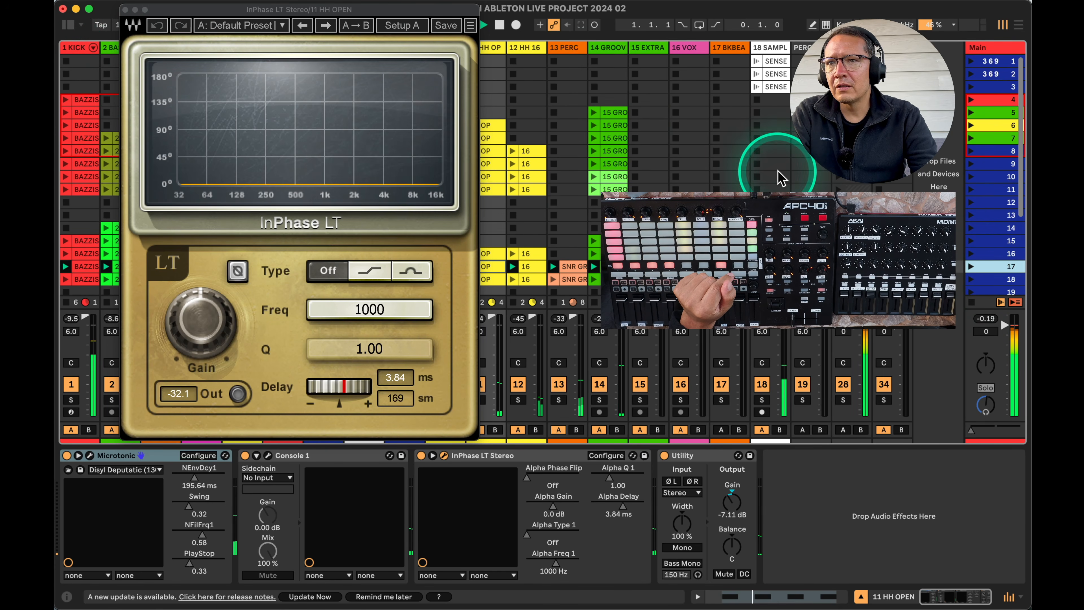
{"action": "left_click", "coordinate": [971, 191]}
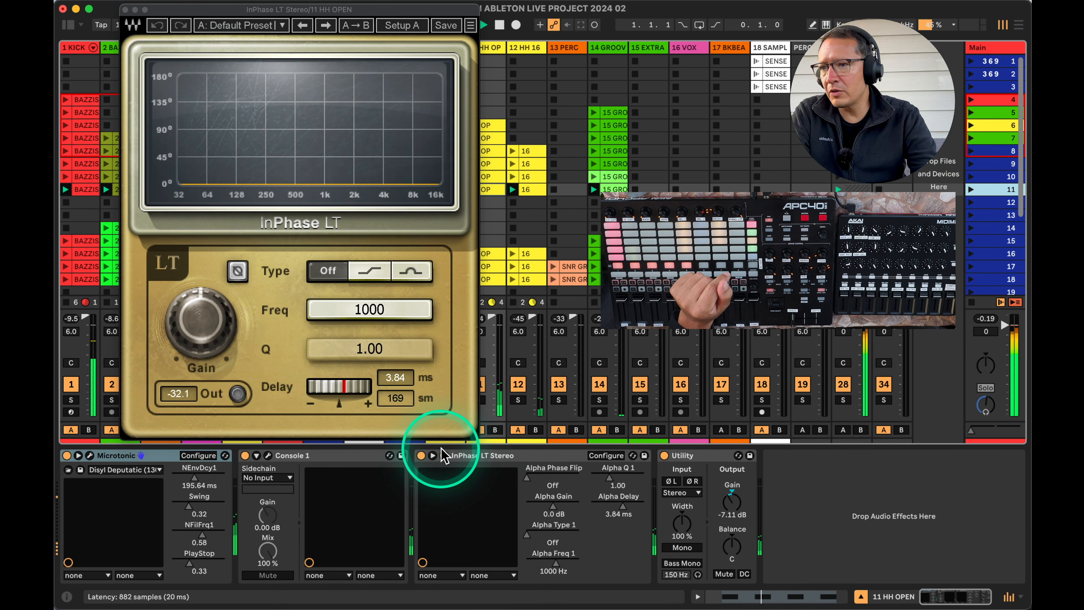
{"action": "left_click", "coordinate": [421, 455]}
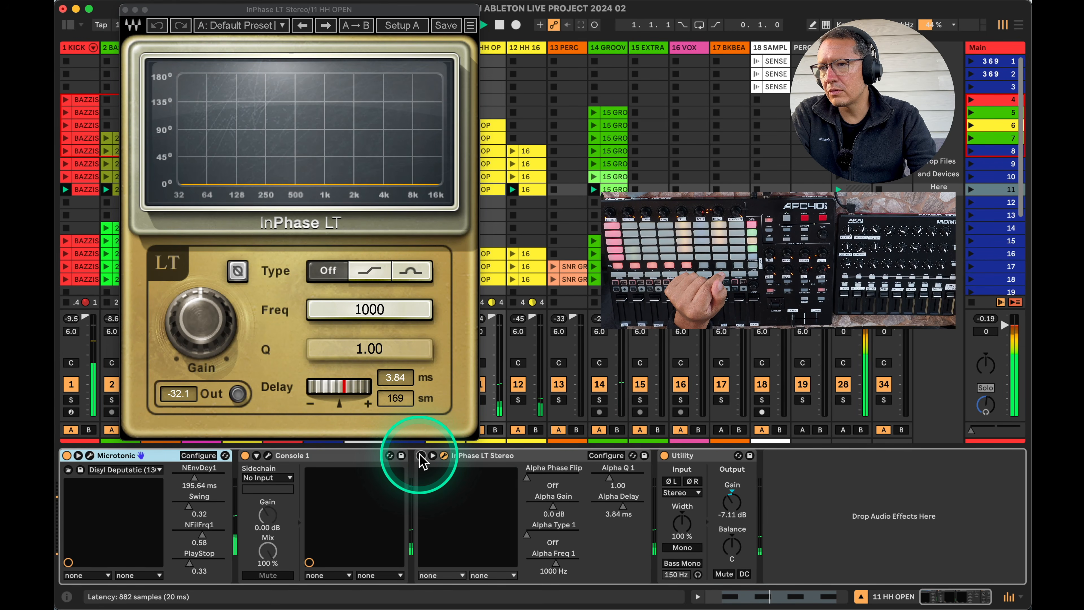
{"action": "left_click", "coordinate": [419, 455]}
{"action": "left_click_drag", "start_coordinate": [305, 9], "coordinate": [231, 17]}
{"action": "left_click", "coordinate": [488, 48]}
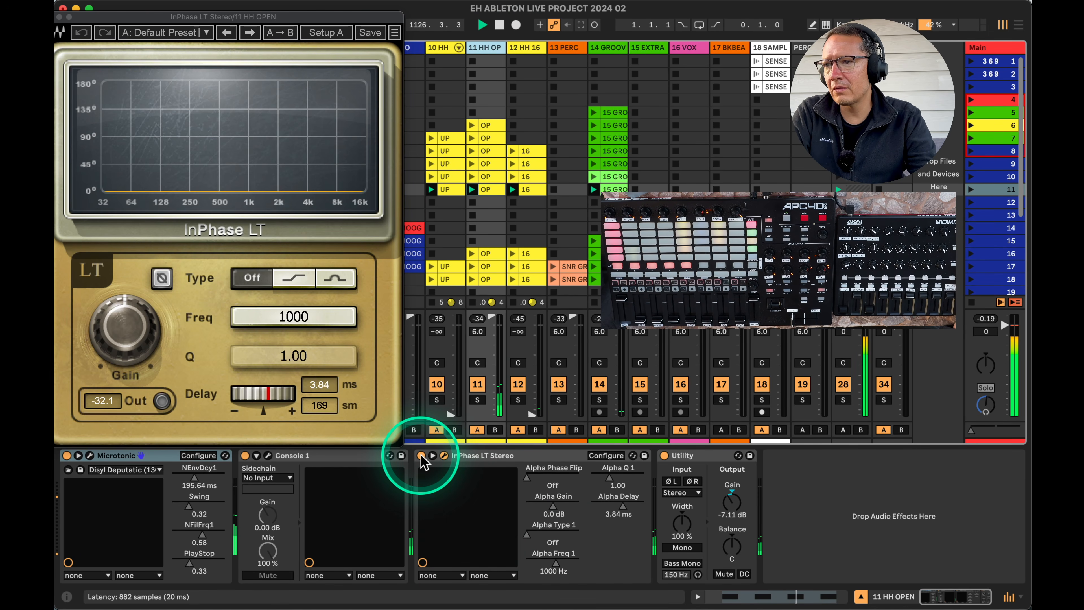
{"action": "left_click", "coordinate": [421, 456]}
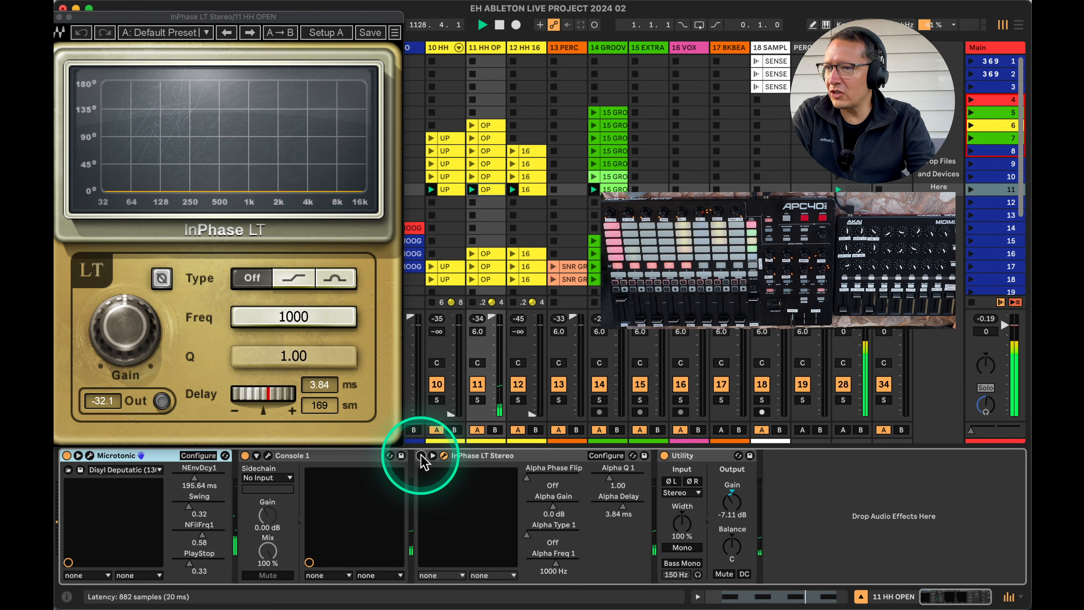
{"action": "left_click", "coordinate": [421, 455]}
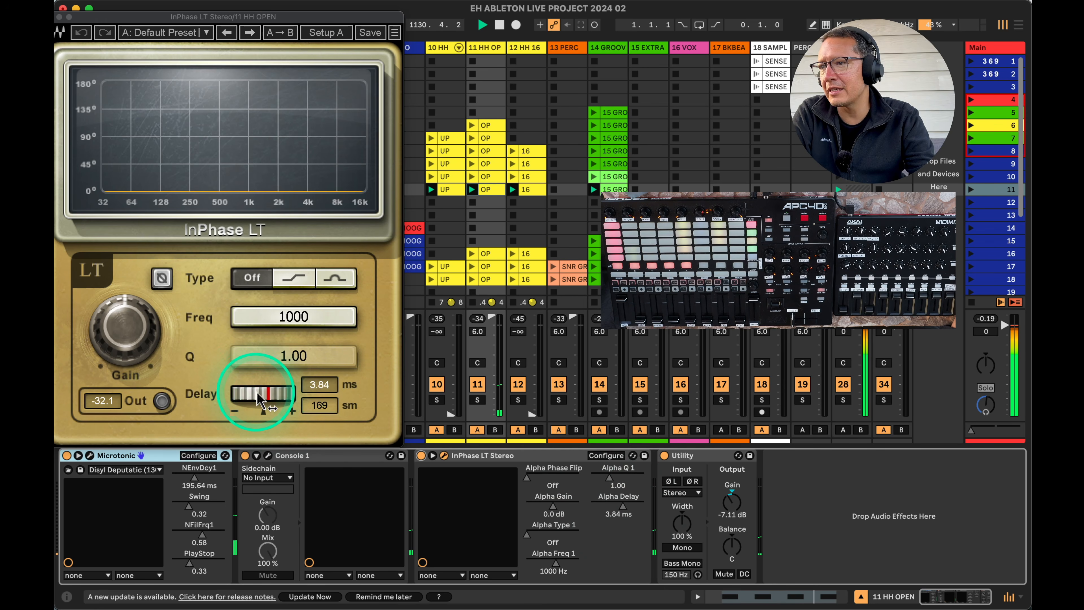
Try an InPhase LT delay of -7.54 ms, restore it to 3.84 ms and close the plug-in window.
{"action": "left_click_drag", "start_coordinate": [266, 399], "coordinate": [67, 410]}
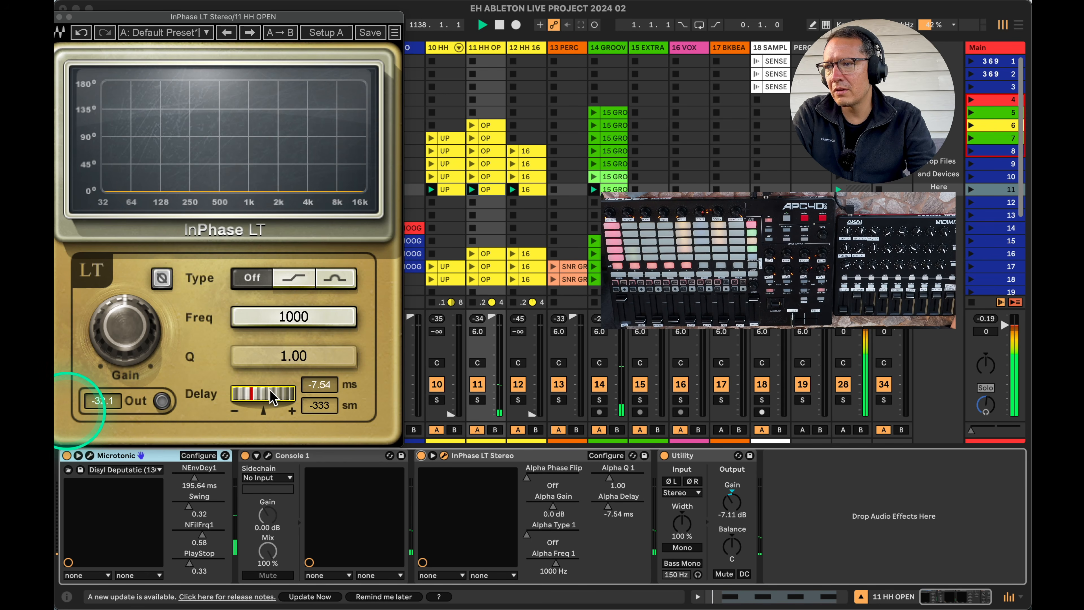
{"action": "left_click", "coordinate": [270, 390]}
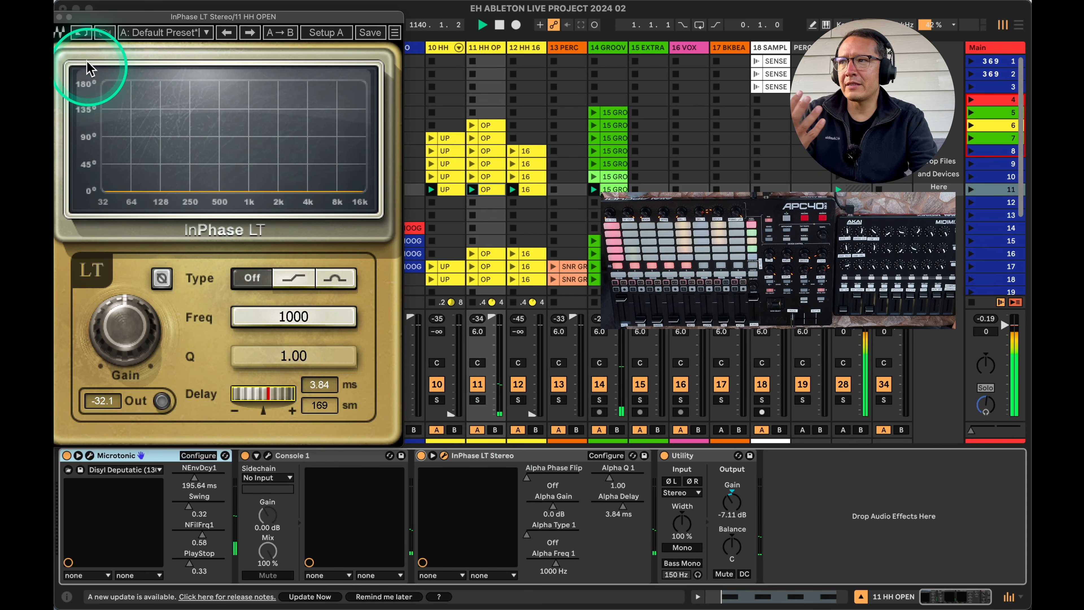
{"action": "left_click_drag", "start_coordinate": [79, 21], "coordinate": [126, 24]}
{"action": "left_click", "coordinate": [97, 20]}
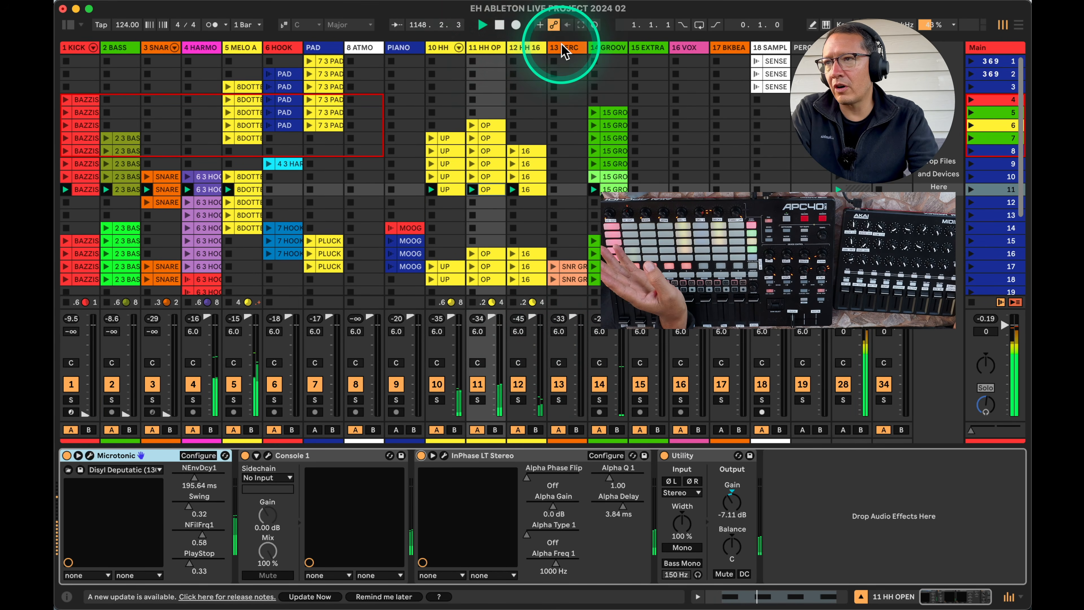
Review the device chain of track 3 SNARES CLAPS, from the drum rack through the ADAPT EQ bands to the SNARE SCULPT rack and Limiter.
{"action": "left_click", "coordinate": [161, 50]}
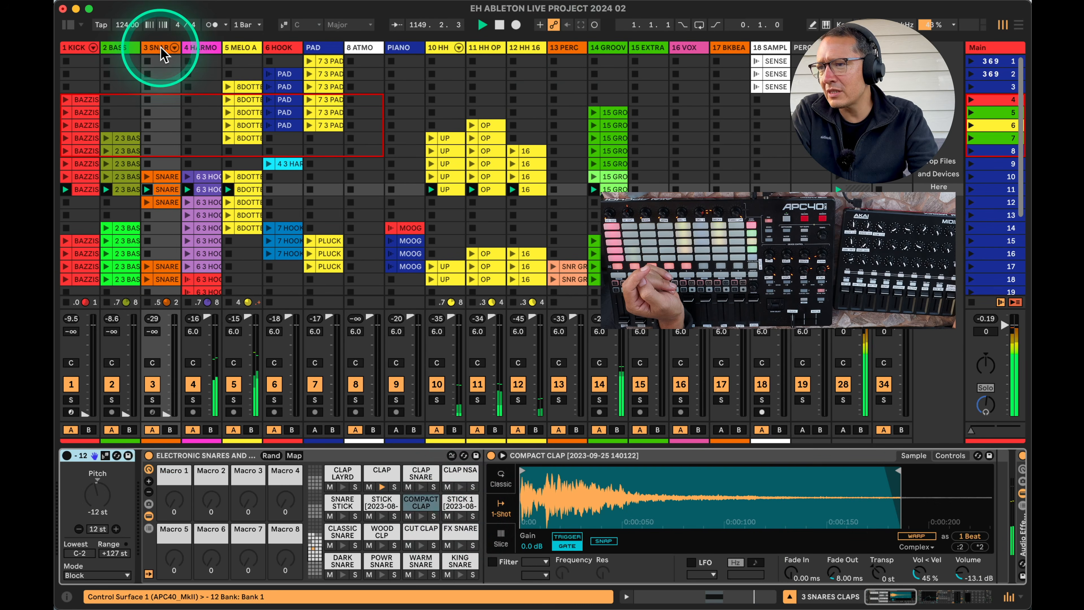
{"action": "scroll", "coordinate": [459, 507], "scroll_direction": "right", "scroll_amount": 15}
{"action": "scroll", "coordinate": [460, 514], "scroll_direction": "right", "scroll_amount": 10}
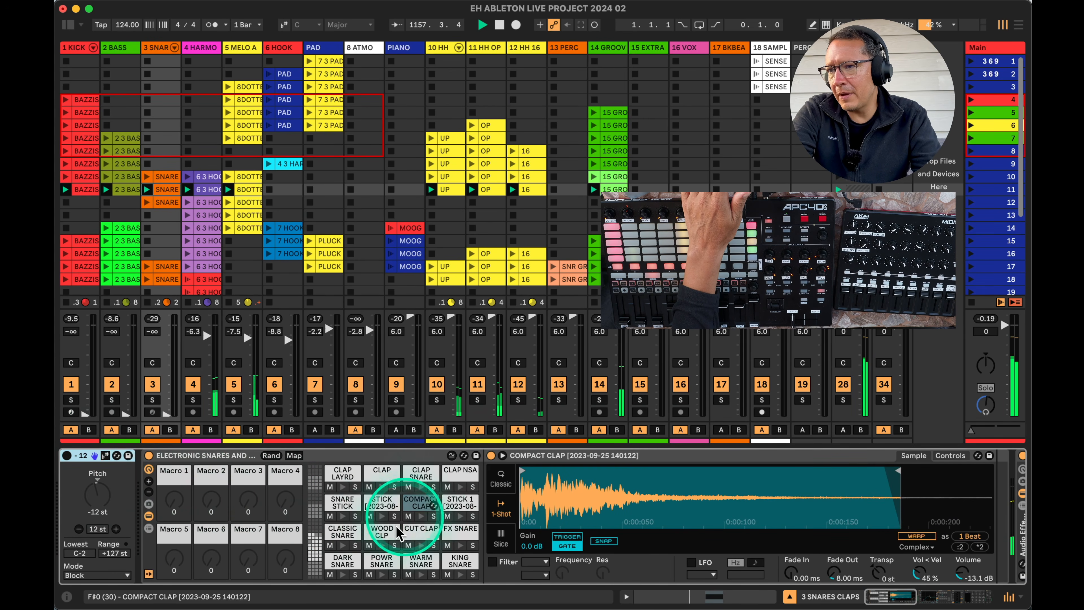
{"action": "scroll", "coordinate": [399, 522], "scroll_direction": "right", "scroll_amount": 1}
{"action": "scroll", "coordinate": [401, 529], "scroll_direction": "right", "scroll_amount": 10}
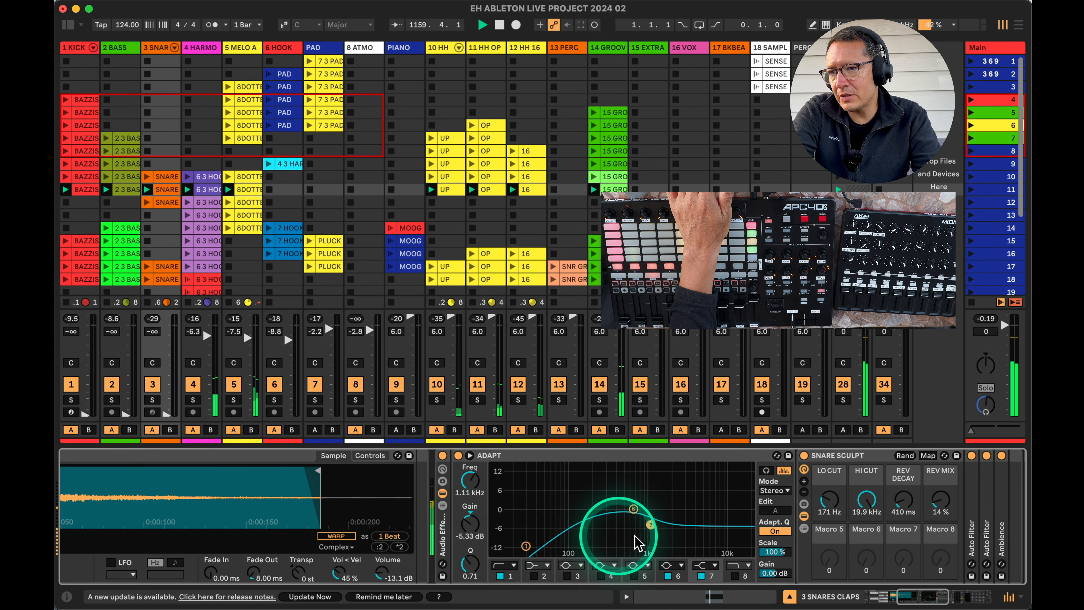
{"action": "scroll", "coordinate": [665, 530], "scroll_direction": "right", "scroll_amount": 5}
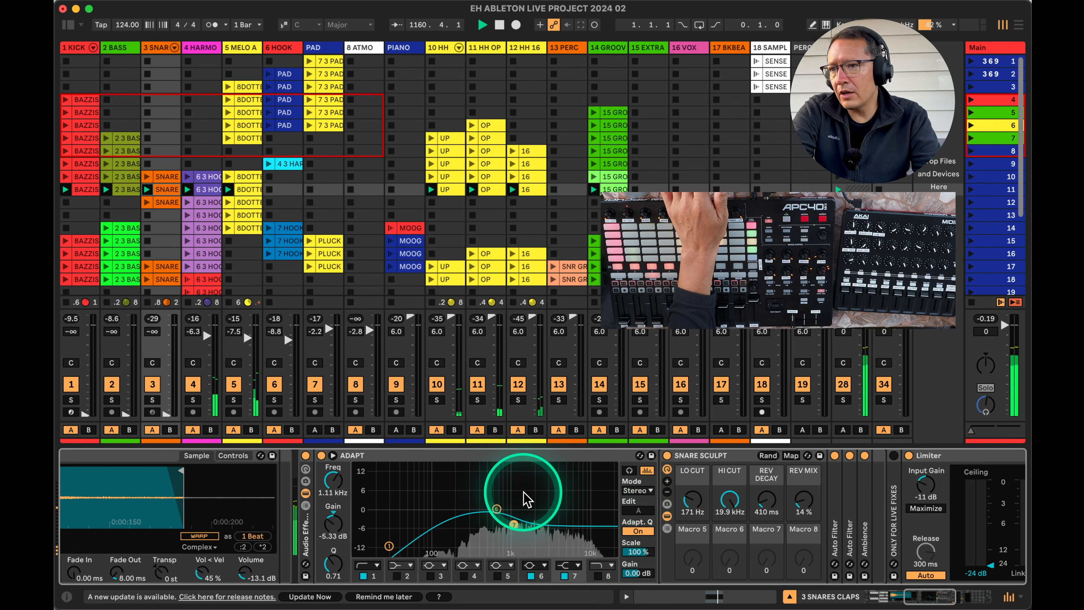
{"action": "left_click_drag", "start_coordinate": [514, 524], "coordinate": [495, 509]}
{"action": "scroll", "coordinate": [774, 497], "scroll_direction": "right", "scroll_amount": 5}
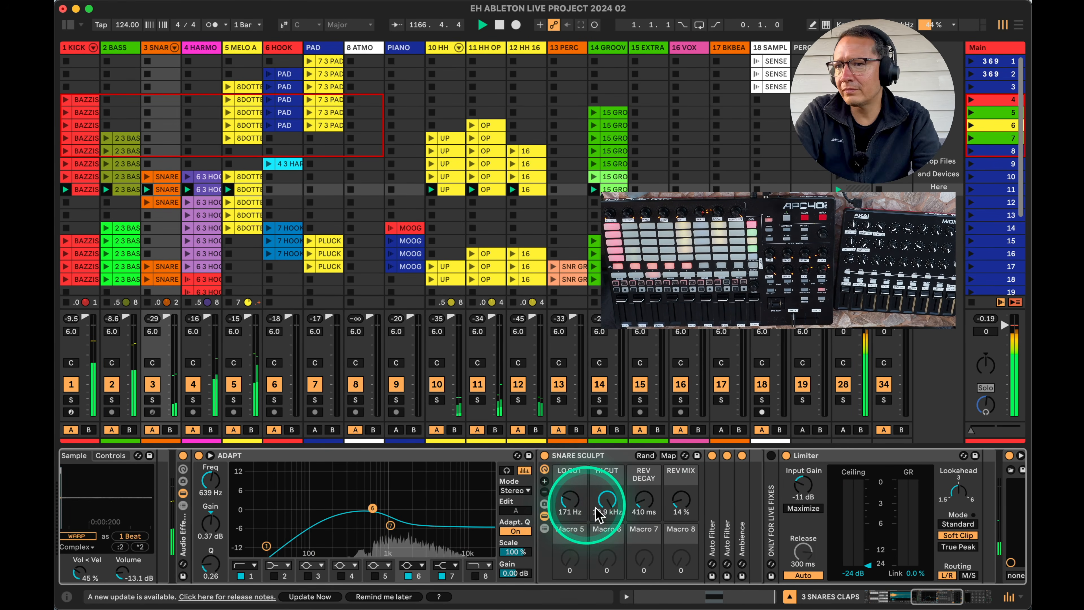
Try out the SNARE SCULPT macros, ending with Lo Cut at 374 Hz, Hi Cut at 19.9 kHz, Rev Decay at 514 ms and Rev Mix at 14 %.
{"action": "left_click_drag", "start_coordinate": [606, 498], "coordinate": [607, 500]}
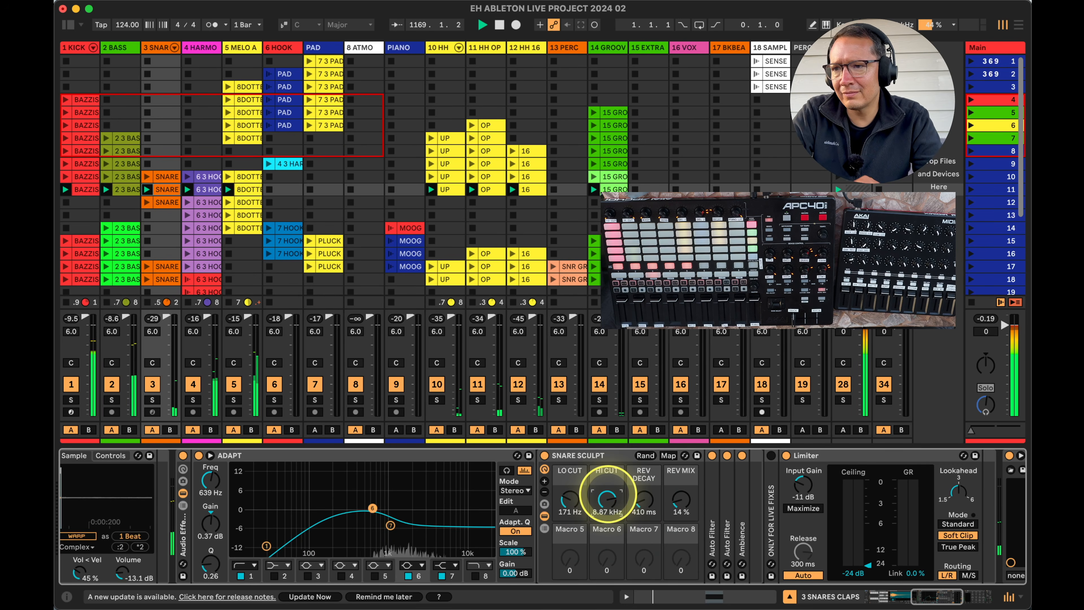
{"action": "left_click_drag", "start_coordinate": [608, 494], "coordinate": [569, 495]}
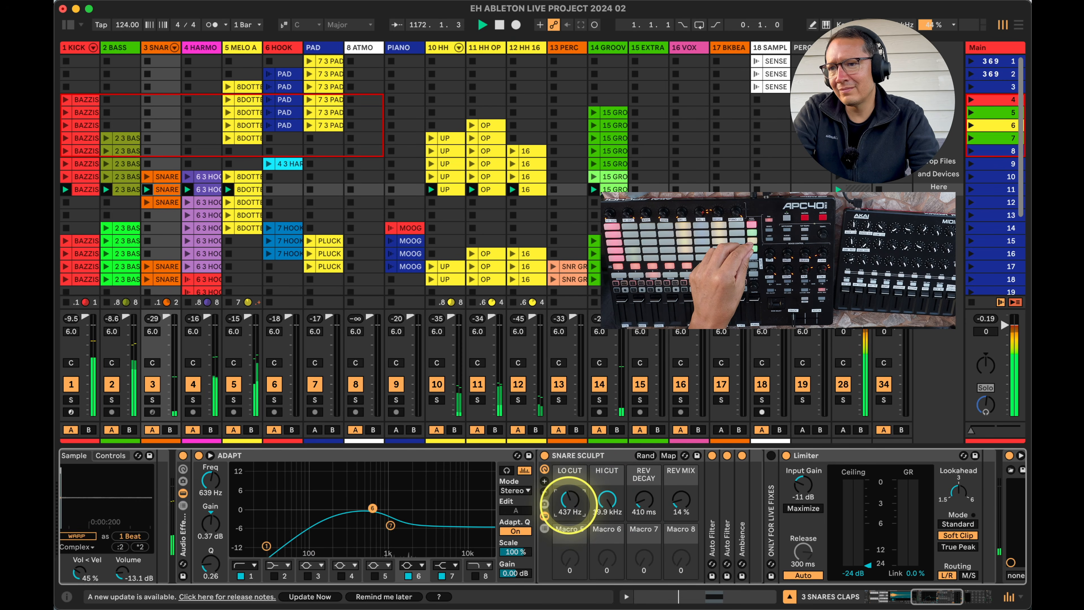
{"action": "left_click_drag", "start_coordinate": [569, 505], "coordinate": [568, 509]}
{"action": "left_click_drag", "start_coordinate": [680, 504], "coordinate": [675, 506]}
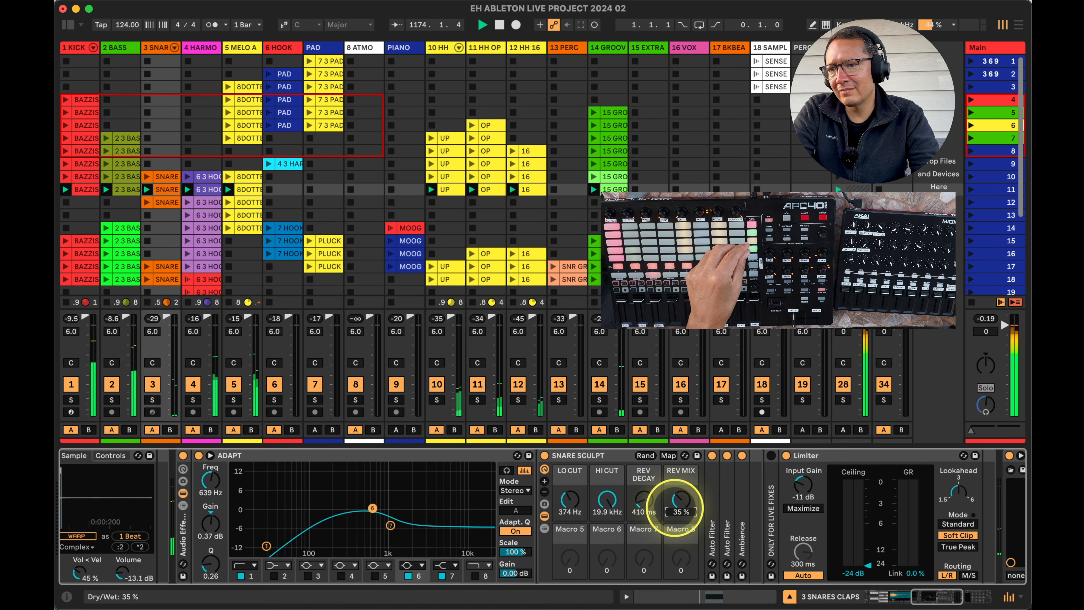
{"action": "left_click_drag", "start_coordinate": [675, 507], "coordinate": [642, 514]}
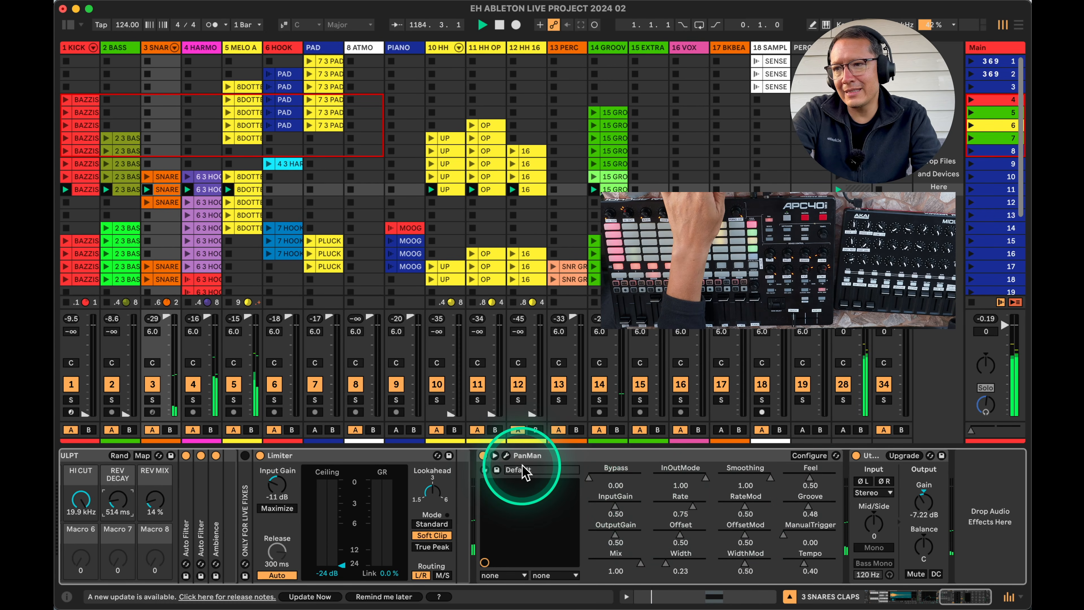
Open the PanMan window on track 3 SNARES CLAPS, compare the sound with the device bypassed and active, and close the window.
{"action": "left_click", "coordinate": [507, 456]}
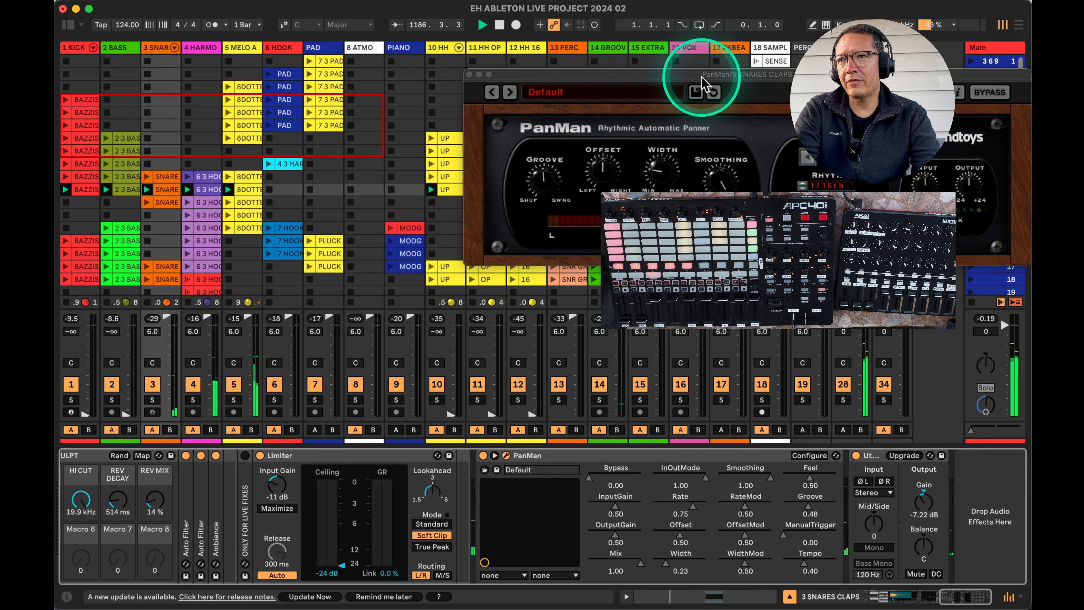
{"action": "left_click_drag", "start_coordinate": [702, 83], "coordinate": [572, 57]}
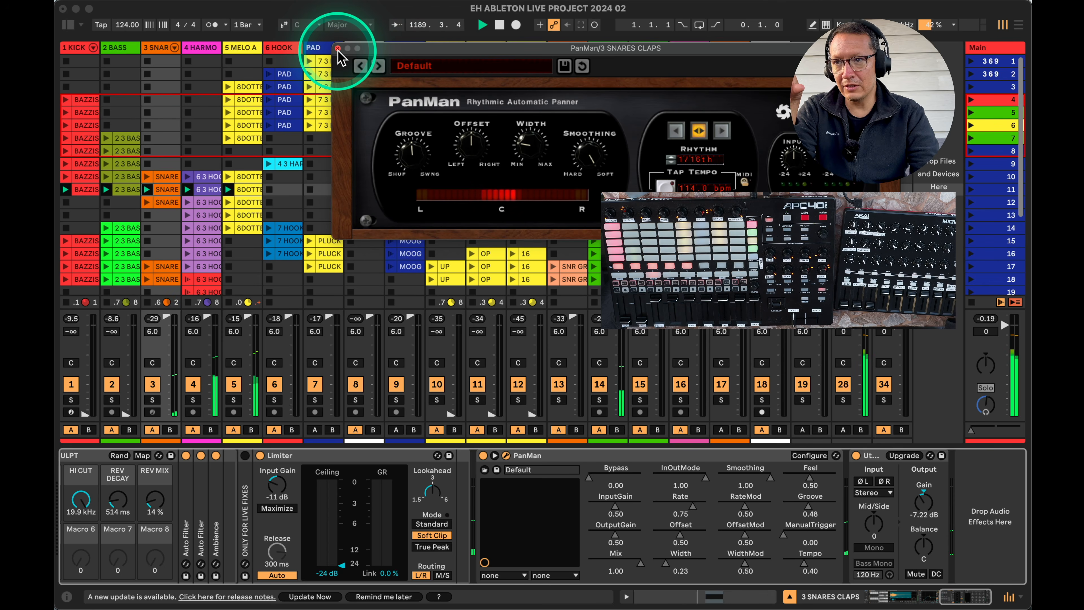
{"action": "left_click", "coordinate": [483, 456]}
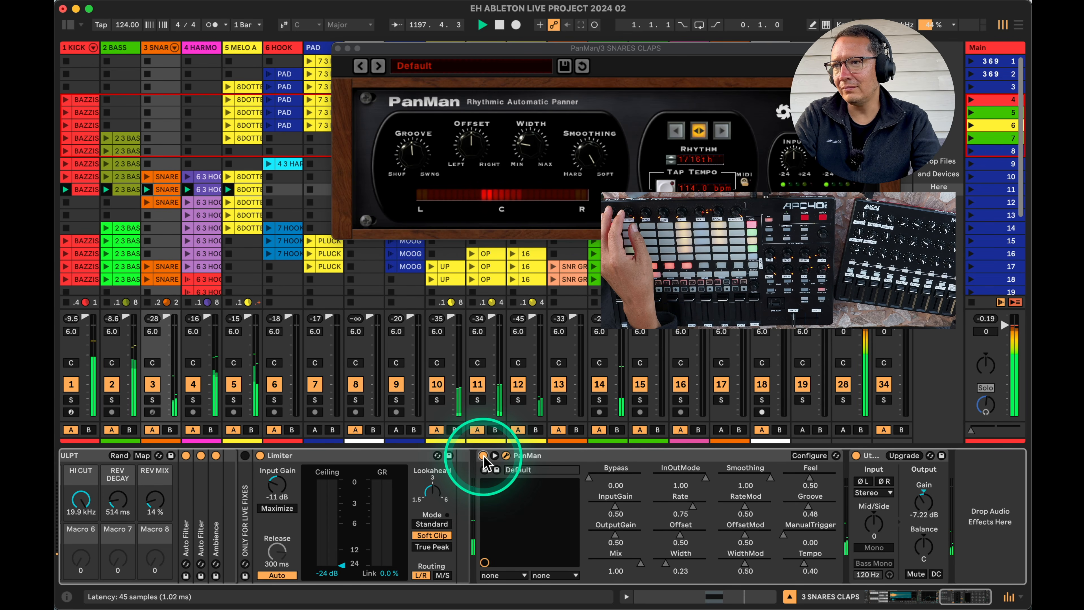
{"action": "left_click", "coordinate": [483, 455]}
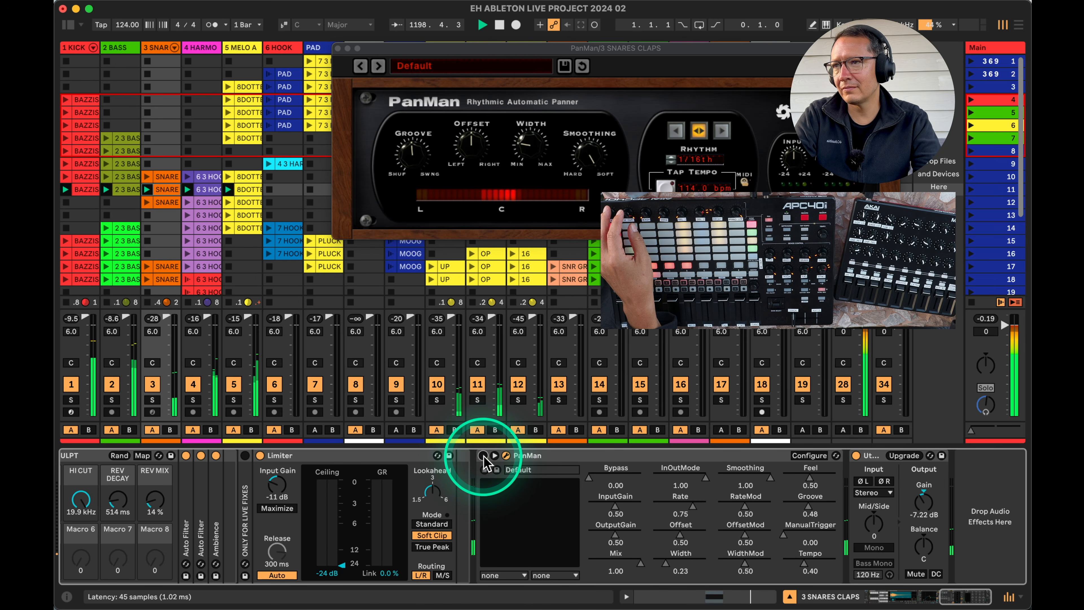
{"action": "left_click", "coordinate": [483, 455]}
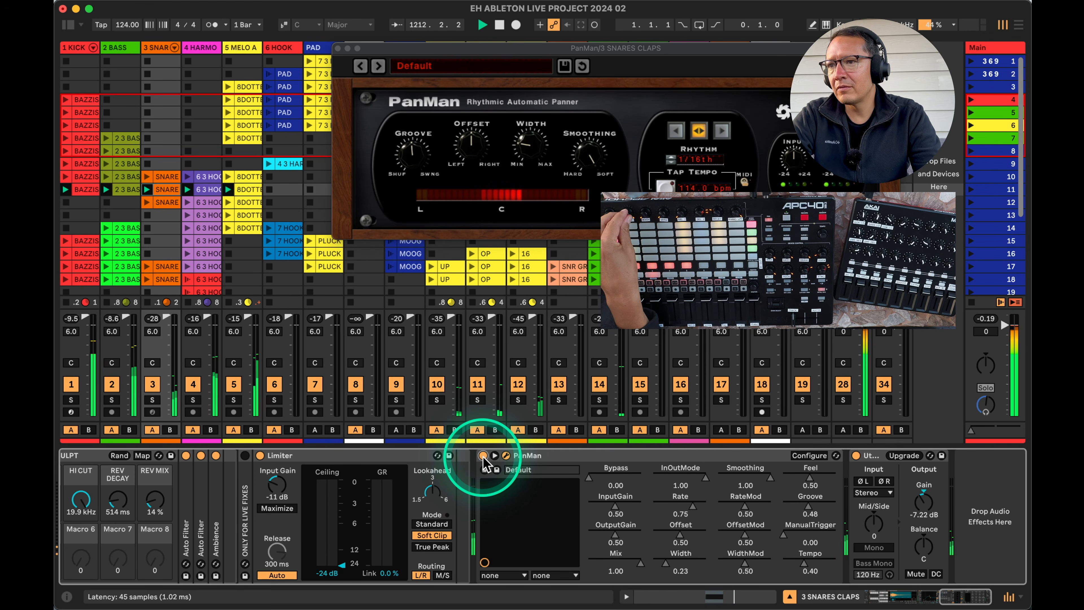
{"action": "left_click", "coordinate": [483, 455]}
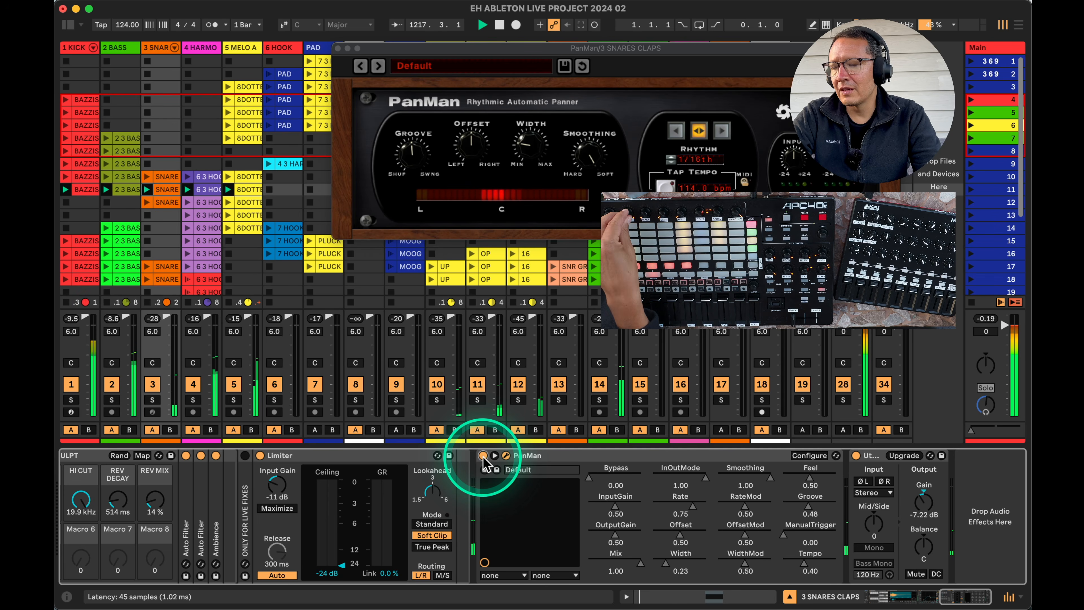
{"action": "left_click", "coordinate": [338, 48]}
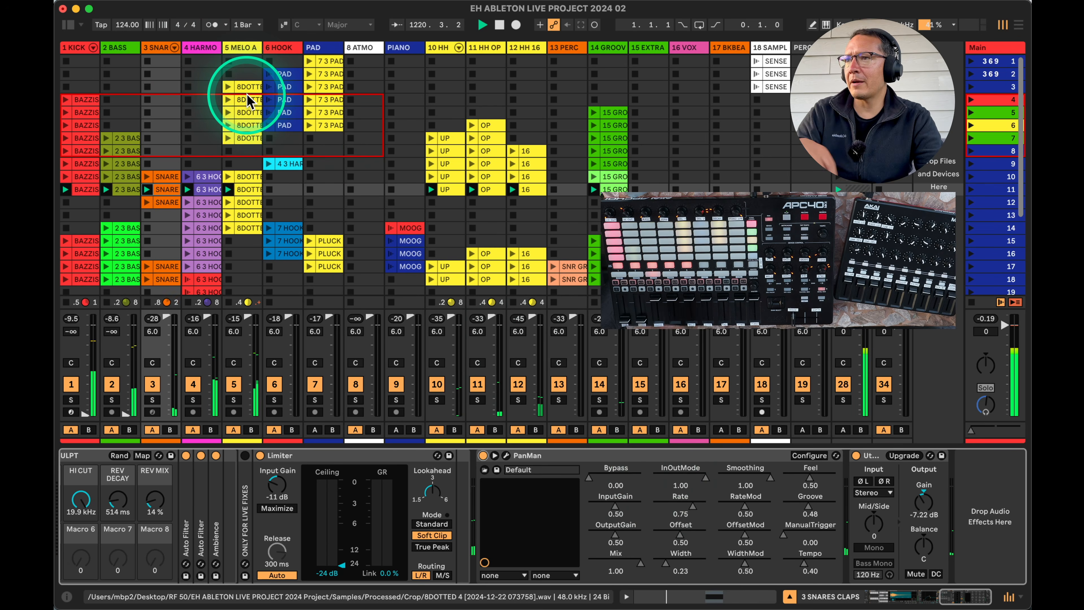
View the device chains of 4 HARMONY and 1 KICK, and select all tracks from 1 KICK through 18 SAMPL.
{"action": "left_click", "coordinate": [202, 48]}
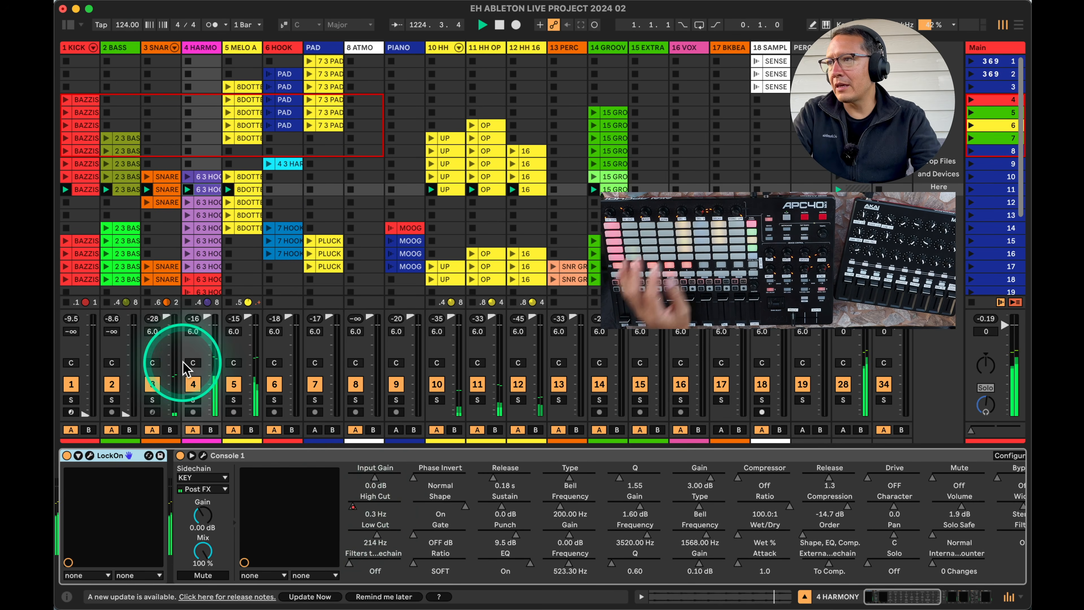
{"action": "left_click", "coordinate": [80, 47]}
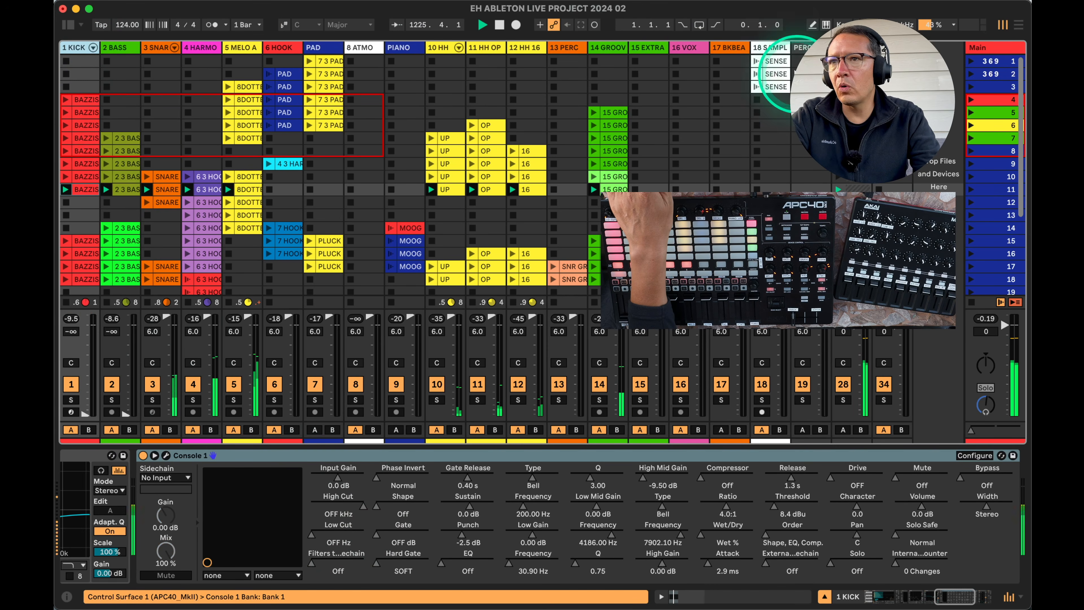
{"action": "left_click", "coordinate": [766, 48], "text": "shift"}
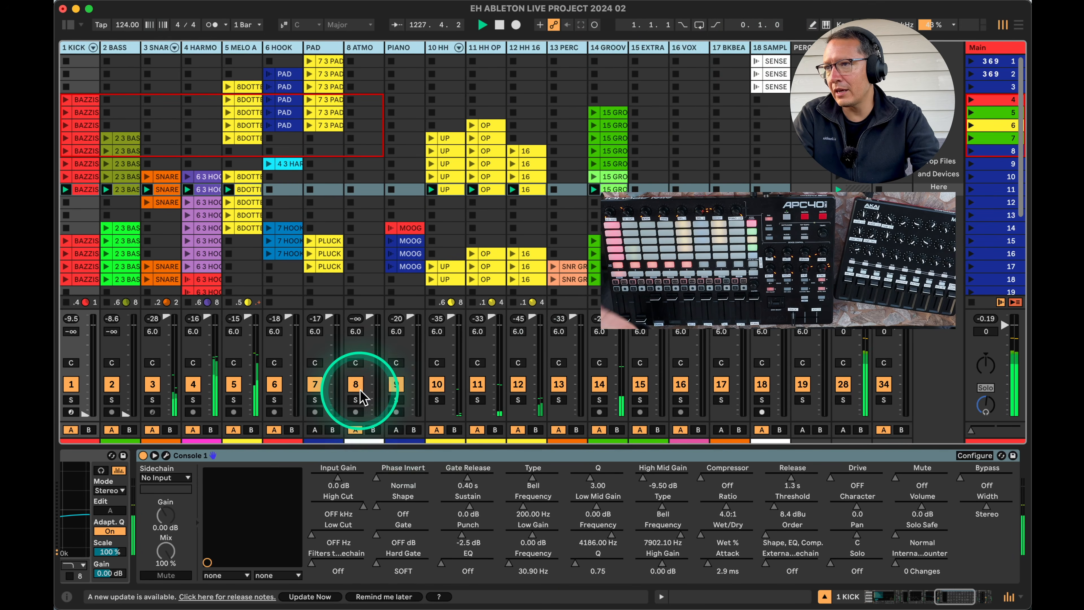
Show the device chains of tracks 2 BASS, 3 SNARES CLAPS and 4 HARMONY one after another.
{"action": "left_click", "coordinate": [119, 49]}
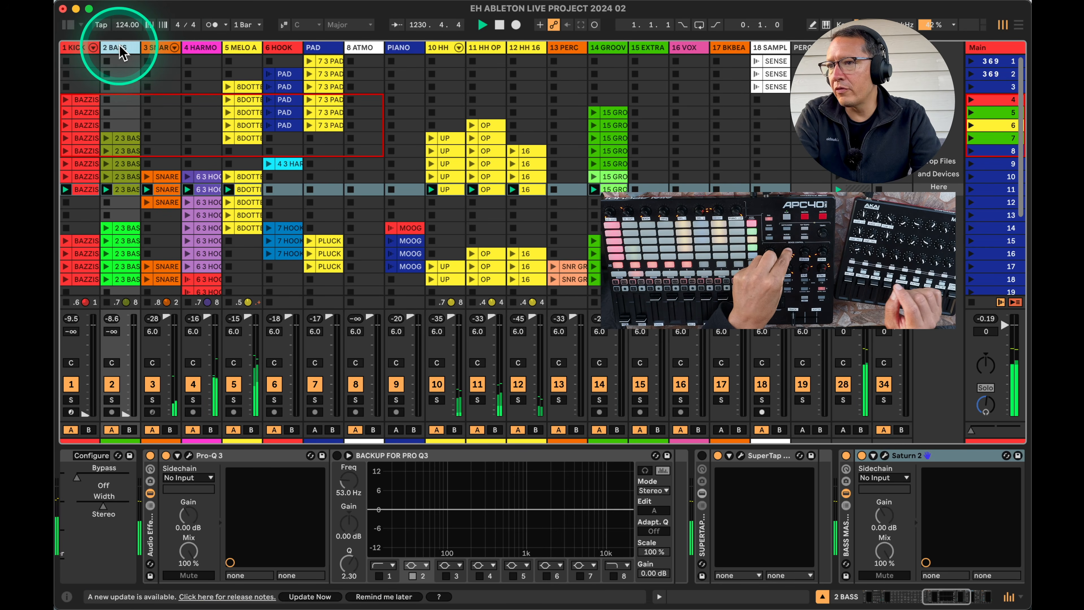
{"action": "left_click", "coordinate": [158, 55]}
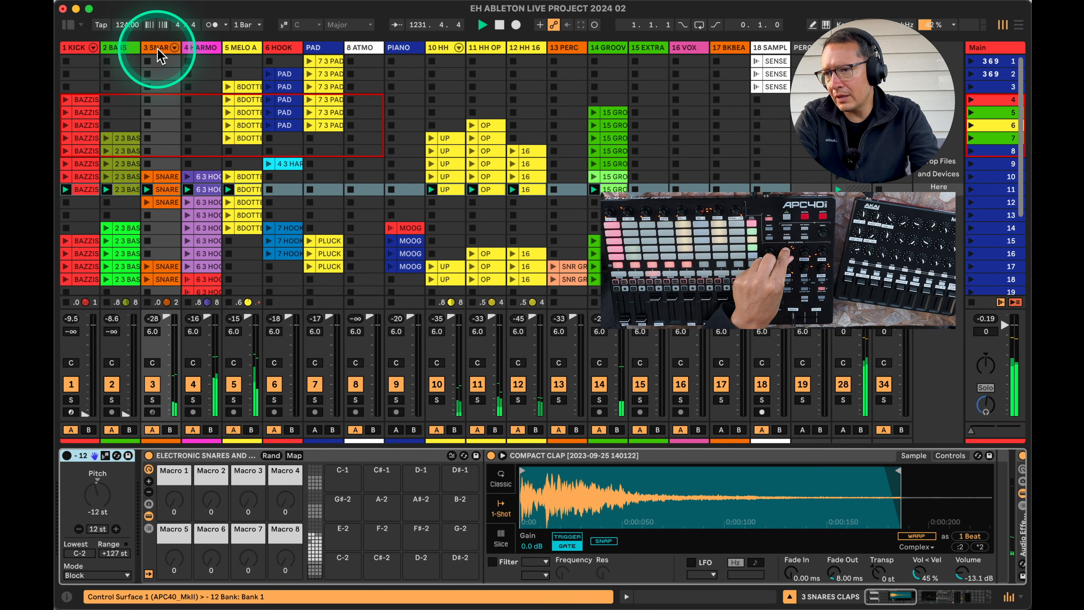
{"action": "left_click", "coordinate": [206, 54]}
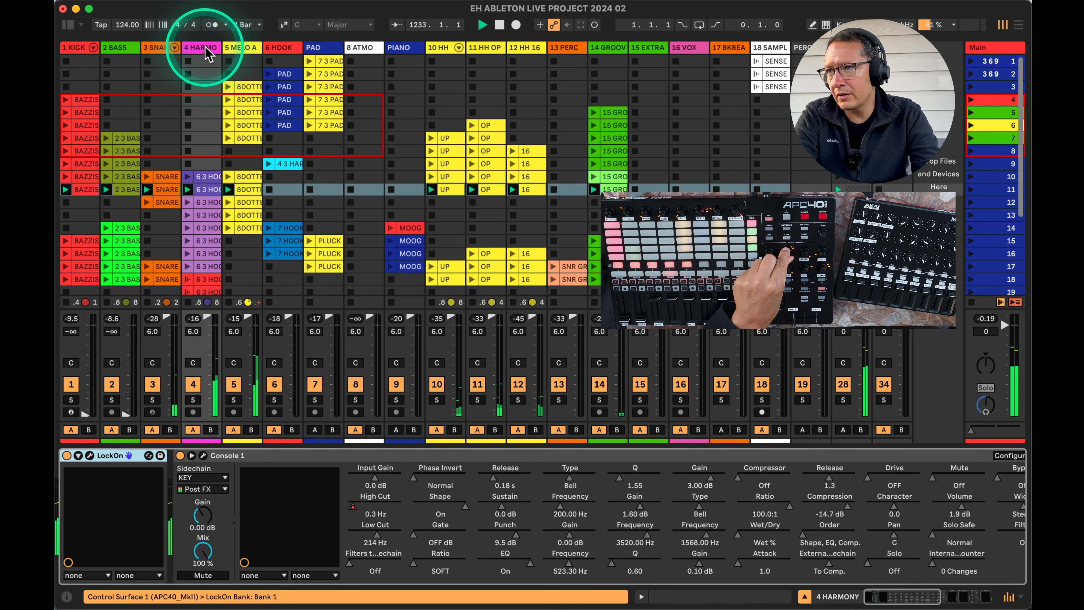
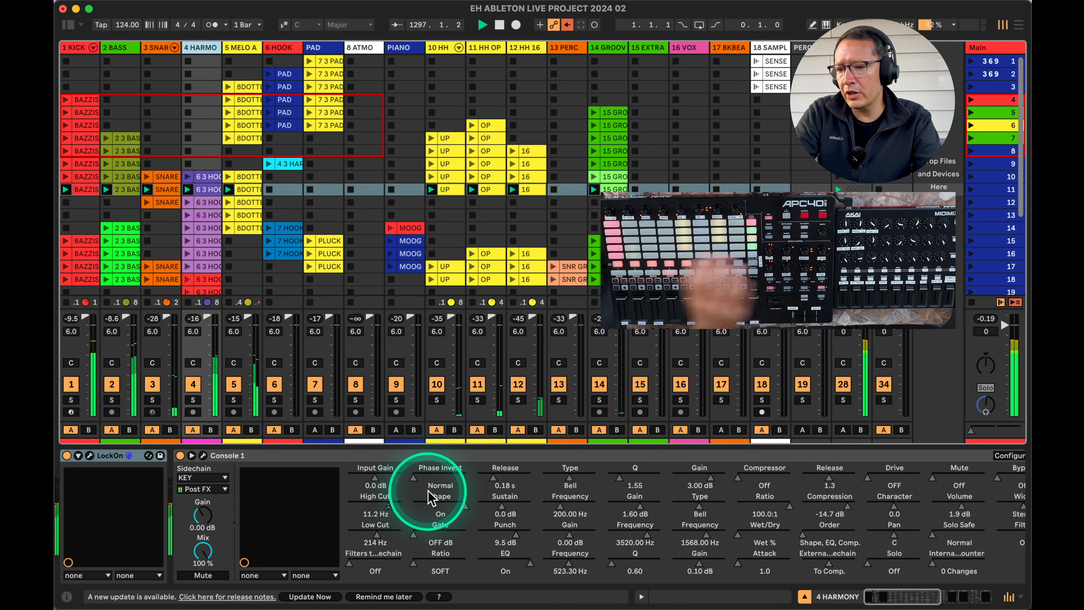
Open the LockOn plug-in window on track 4 HARMONY and close it after viewing.
{"action": "left_click", "coordinate": [90, 455]}
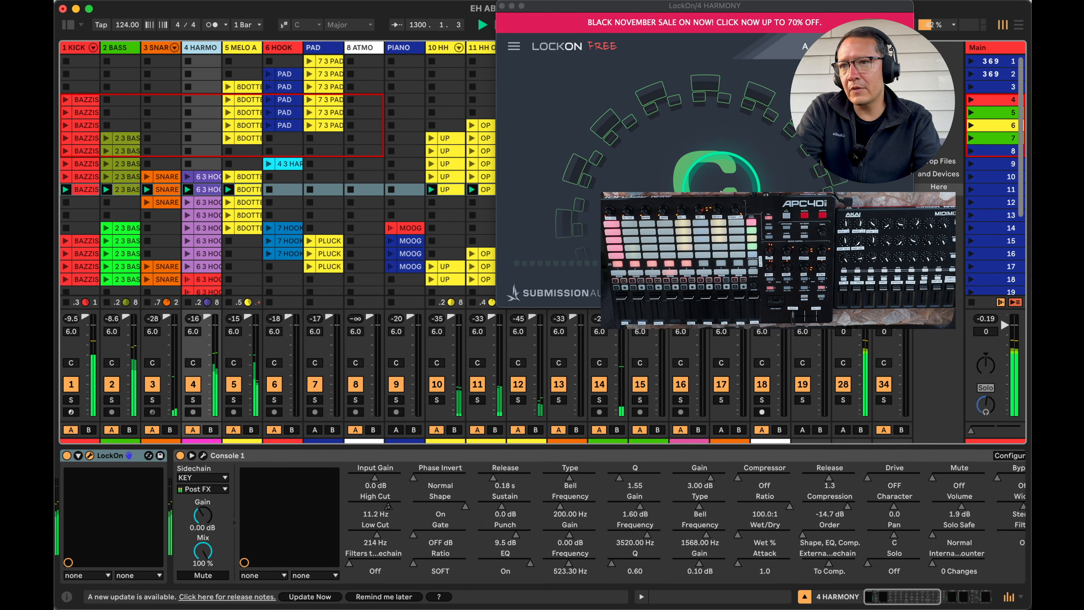
{"action": "left_click", "coordinate": [502, 6]}
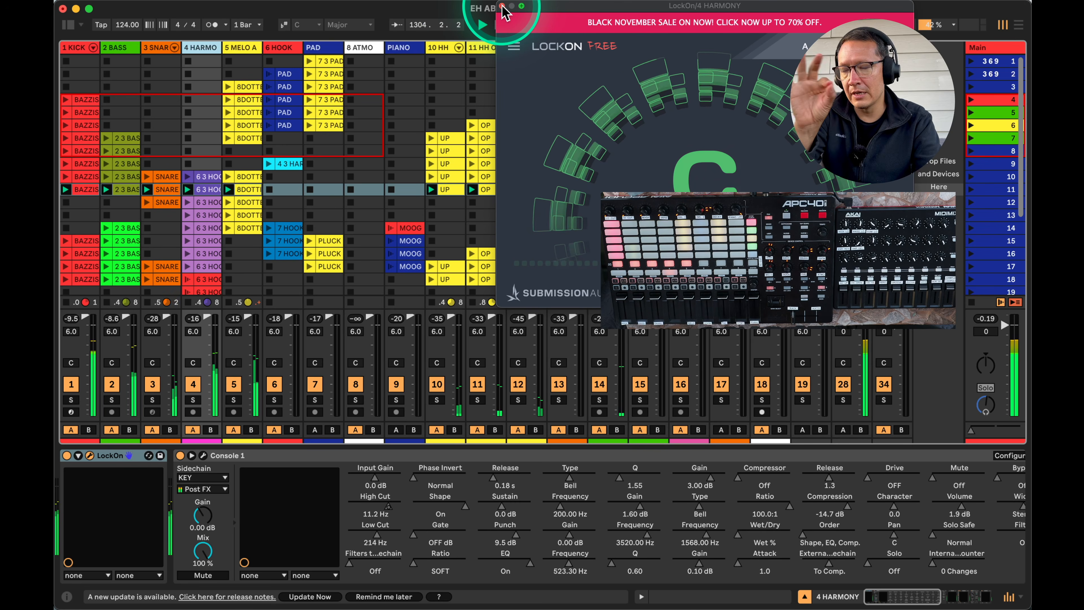
{"action": "left_click", "coordinate": [502, 6]}
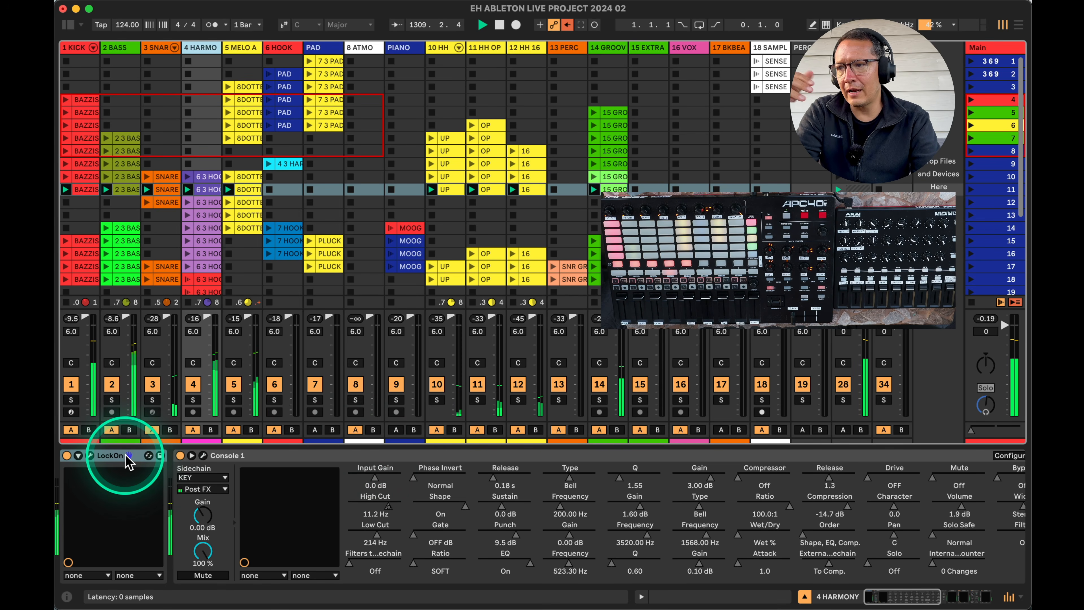
Show the device chains of 5 MELO ARPS, PAD and 6 HOOK, and launch the scene 2 PAD clip on 6 HOOK.
{"action": "left_click", "coordinate": [241, 48]}
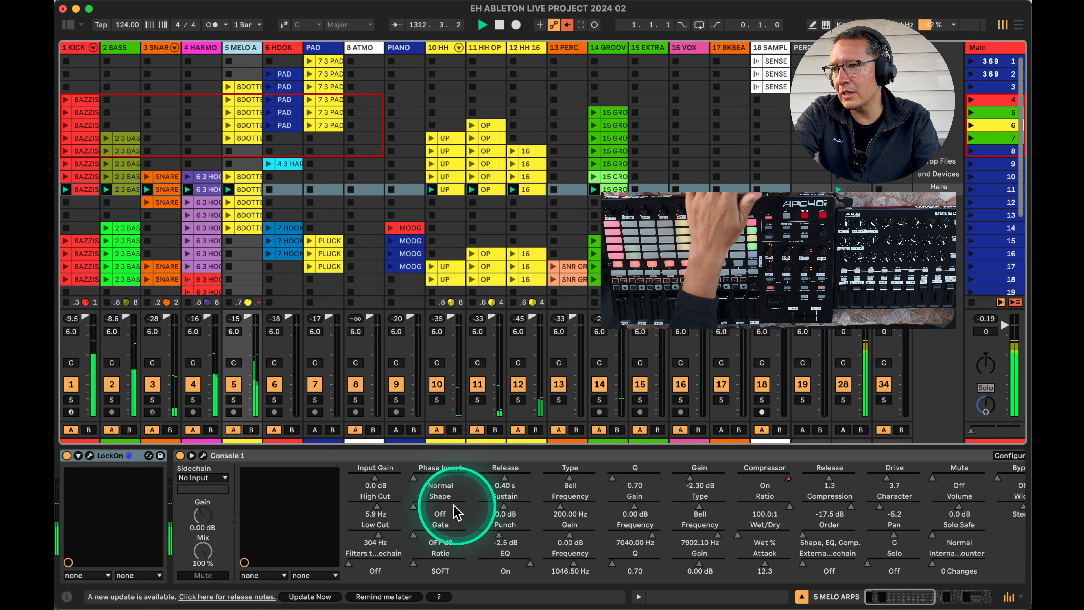
{"action": "left_click", "coordinate": [321, 46]}
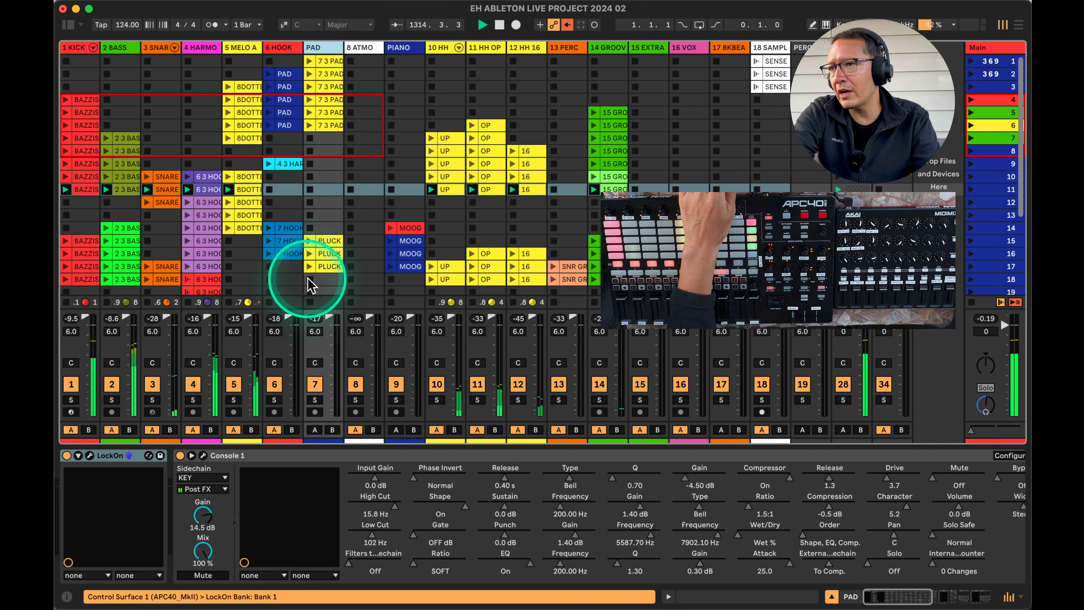
{"action": "left_click", "coordinate": [272, 76]}
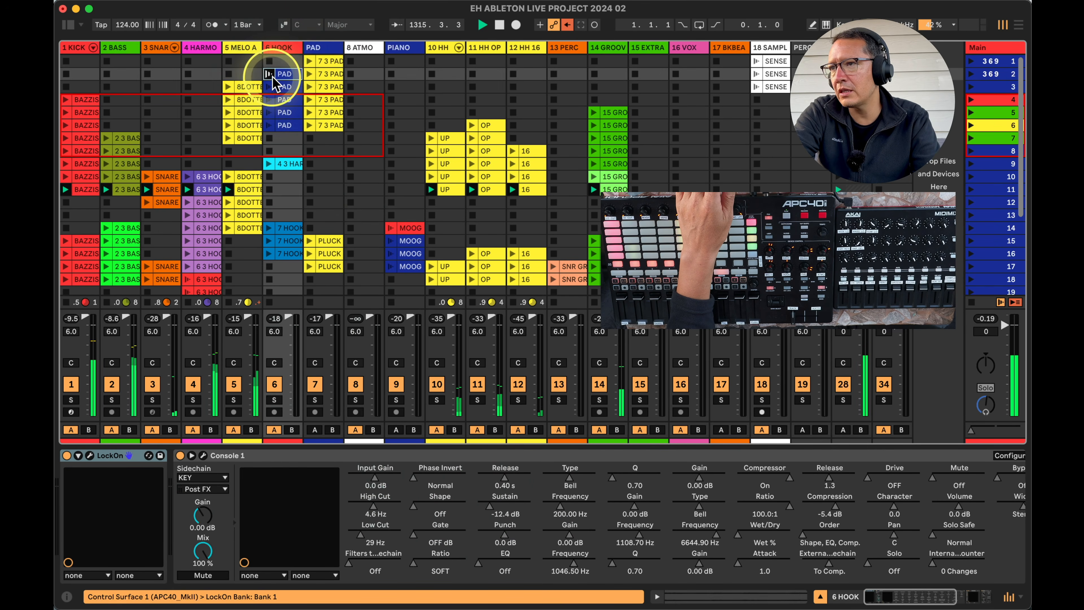
{"action": "left_click", "coordinate": [278, 46]}
{"action": "left_click", "coordinate": [348, 312]}
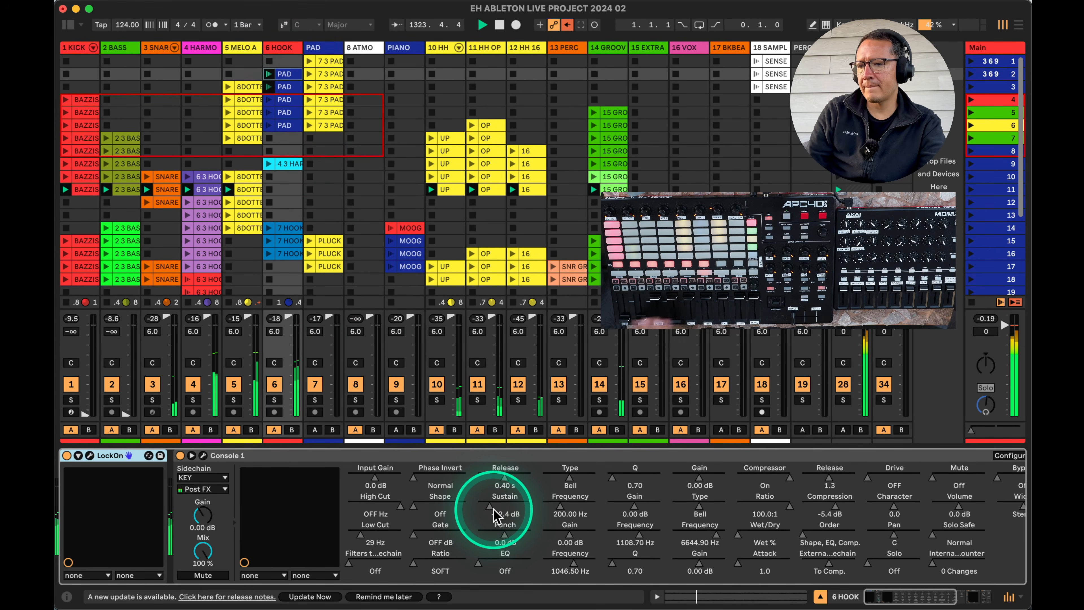
{"action": "scroll", "coordinate": [495, 515], "scroll_direction": "right", "scroll_amount": 10}
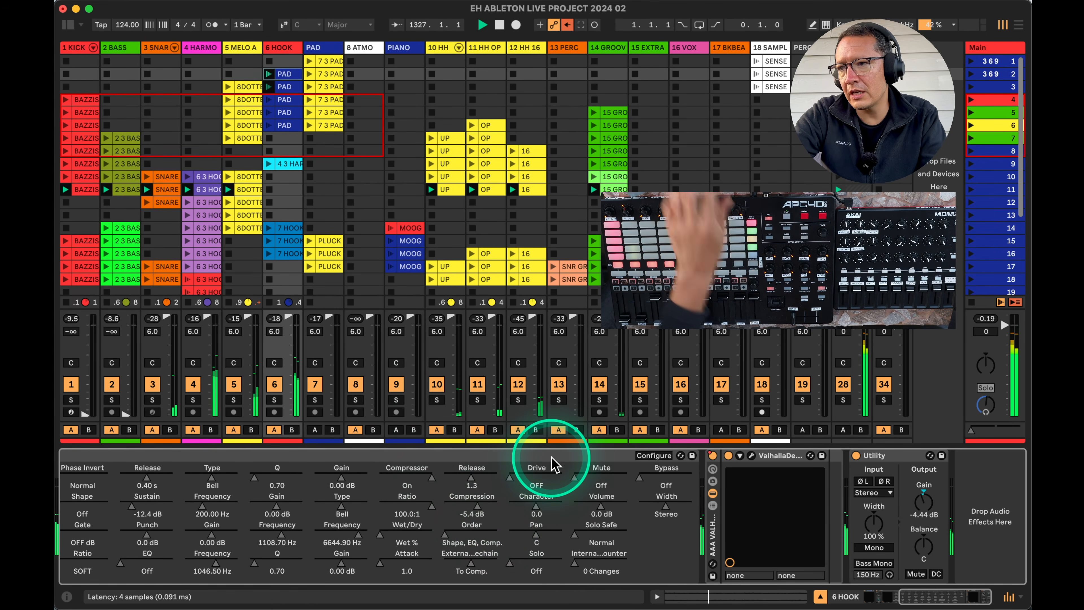
{"action": "scroll", "coordinate": [490, 474], "scroll_direction": "left", "scroll_amount": 10}
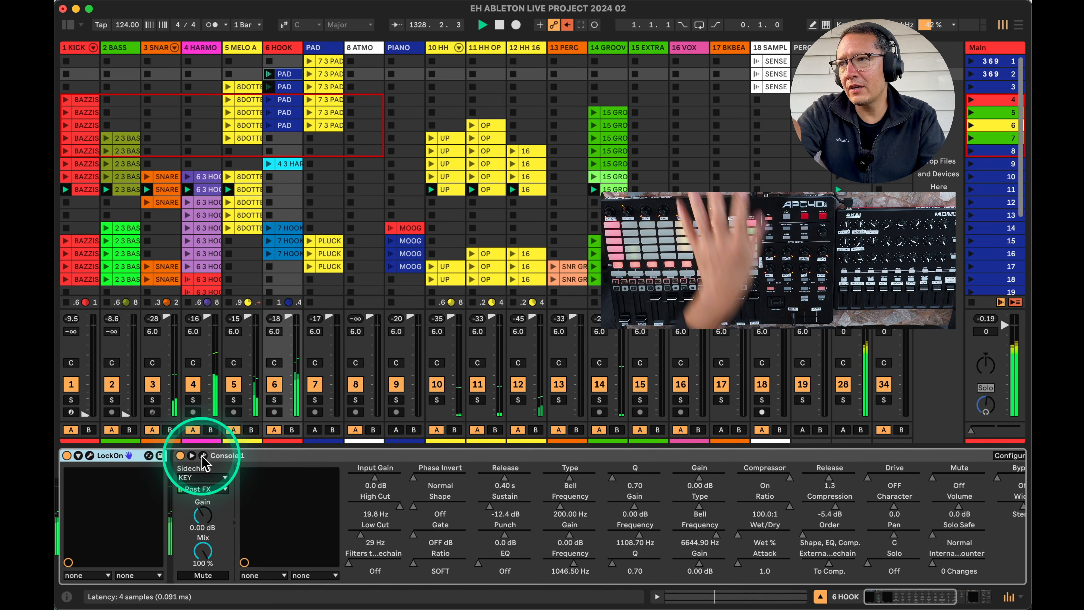
Open the Console 1 window on 6 HOOK, show its Smooth Compressor section, and close the window.
{"action": "left_click", "coordinate": [203, 455]}
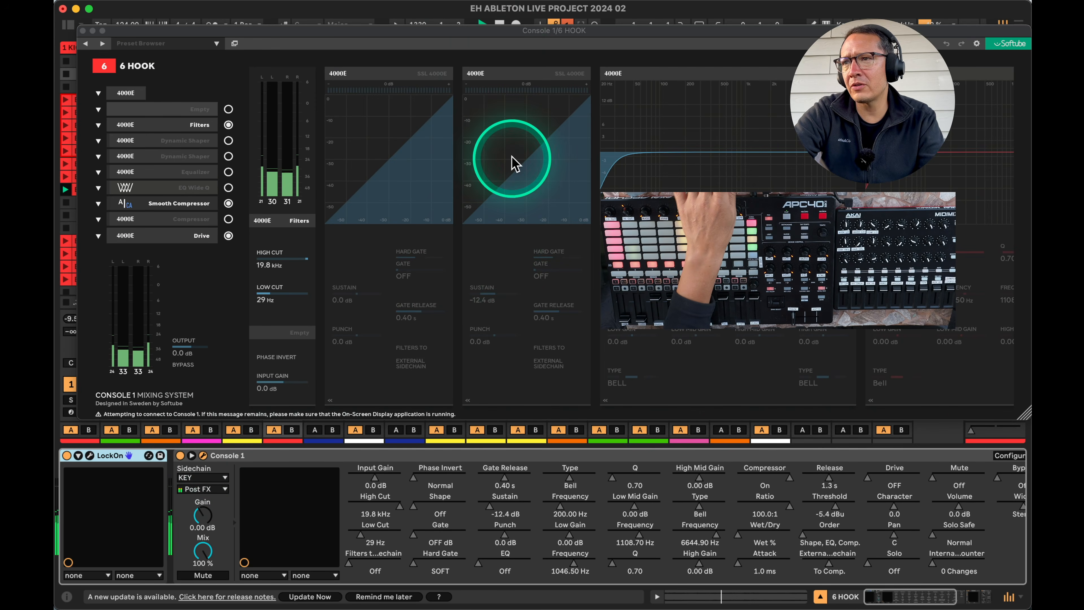
{"action": "left_click_drag", "start_coordinate": [484, 29], "coordinate": [436, 25]}
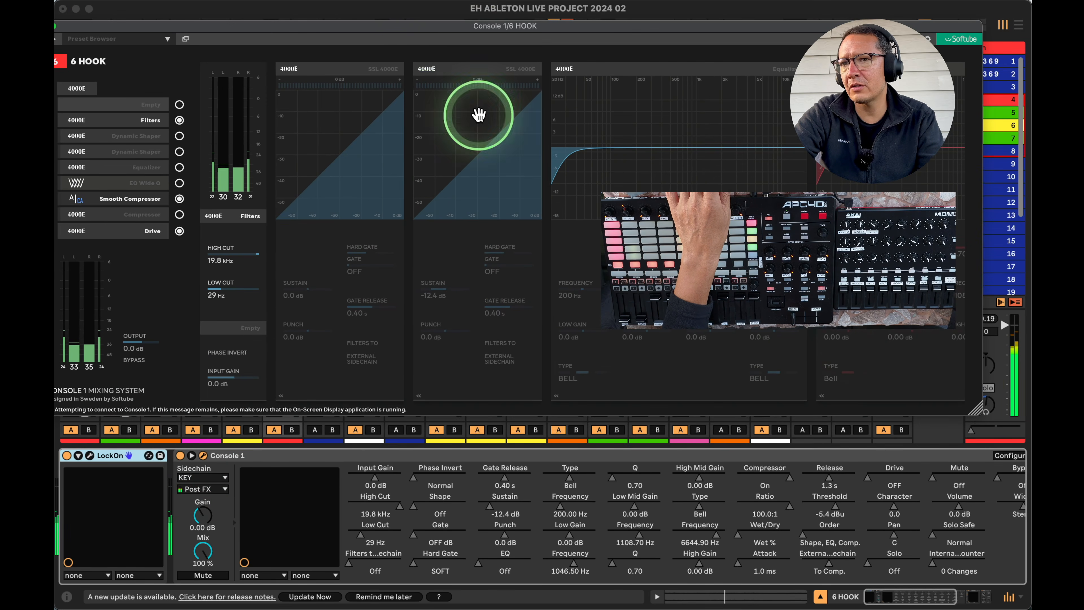
{"action": "left_click_drag", "start_coordinate": [447, 295], "coordinate": [453, 295]}
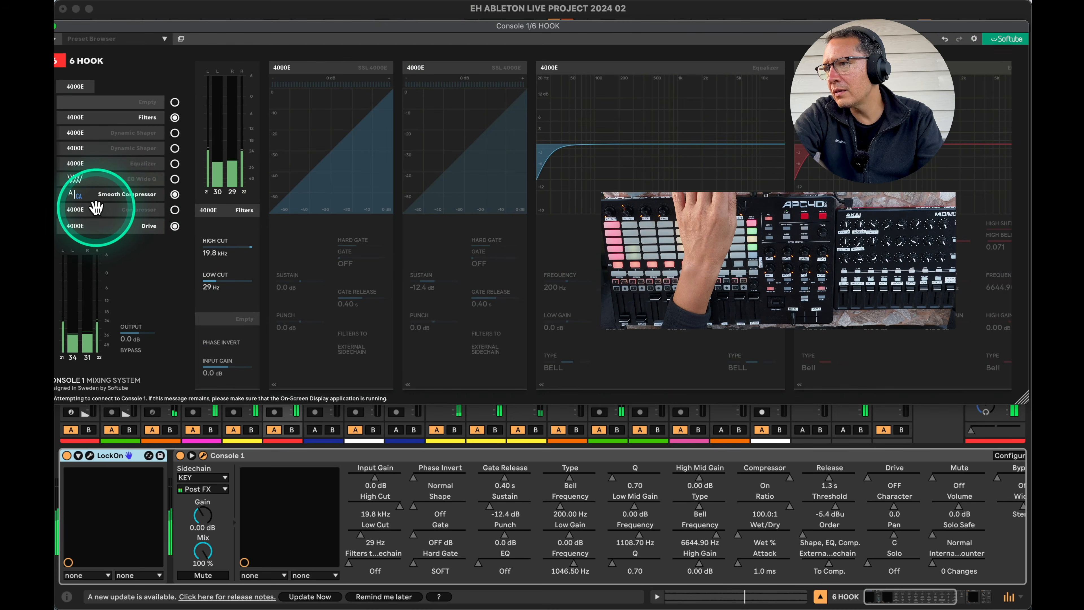
{"action": "left_click", "coordinate": [105, 195]}
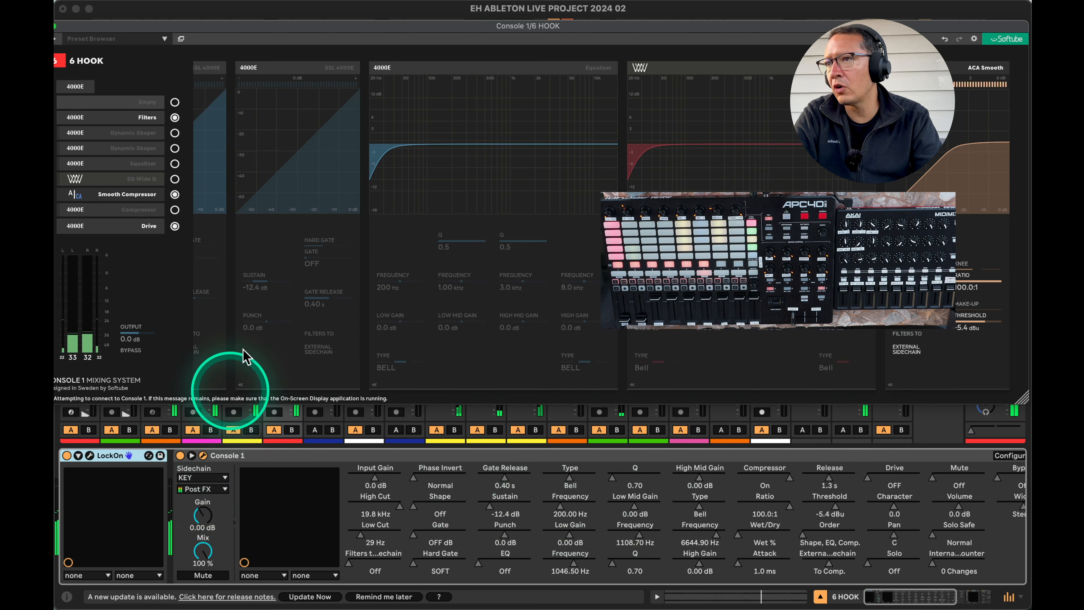
{"action": "left_click_drag", "start_coordinate": [96, 26], "coordinate": [132, 23]}
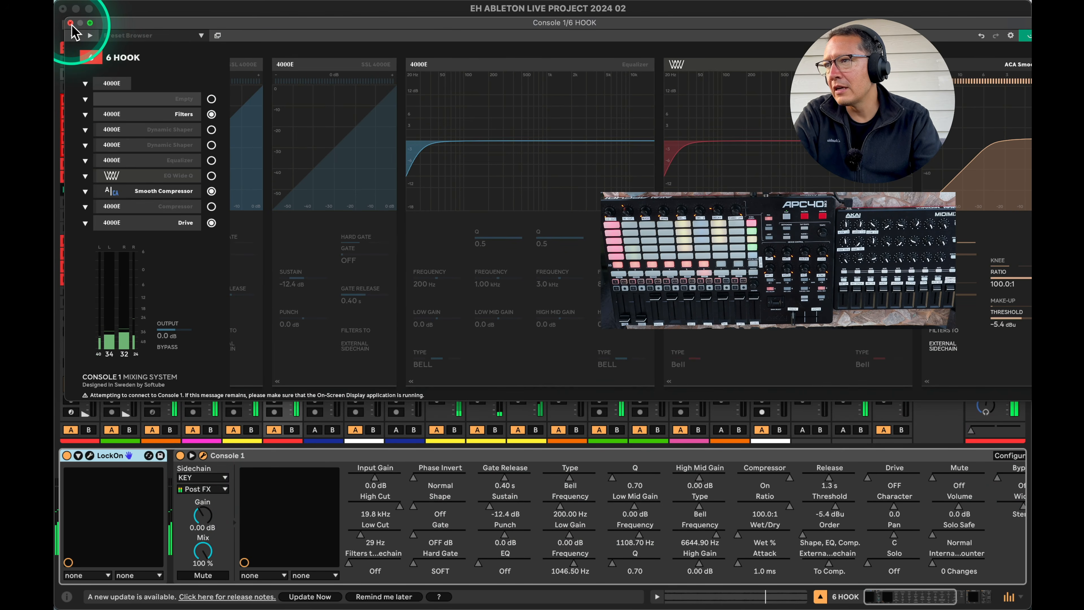
{"action": "left_click", "coordinate": [70, 23]}
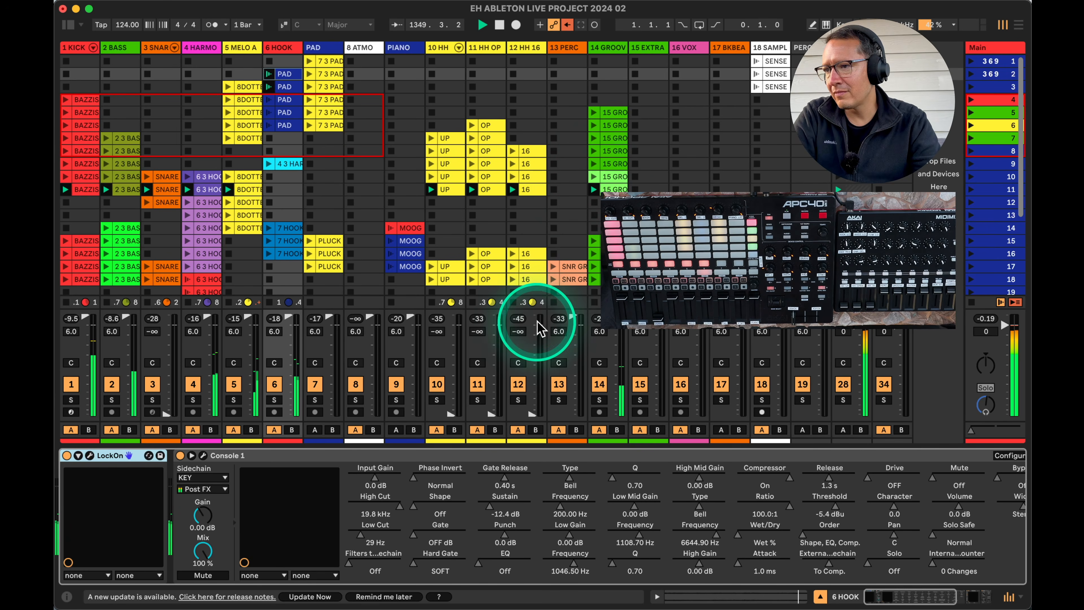
Compare 6 HOOK with the Console 1 Smooth Compressor switched off and on, and close the plug-in window.
{"action": "left_click", "coordinate": [203, 456]}
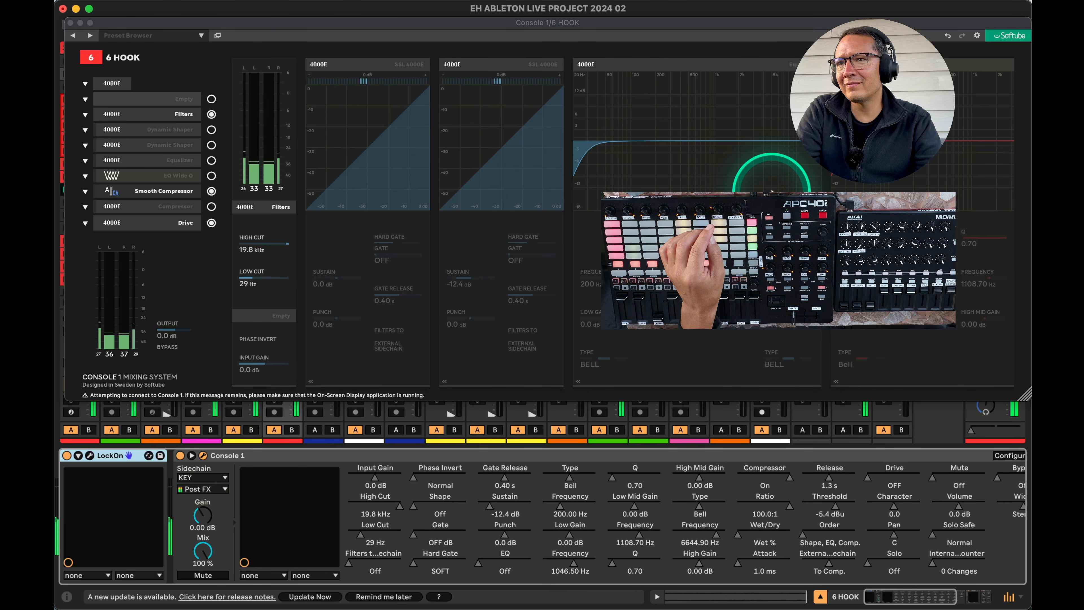
{"action": "left_click", "coordinate": [158, 192]}
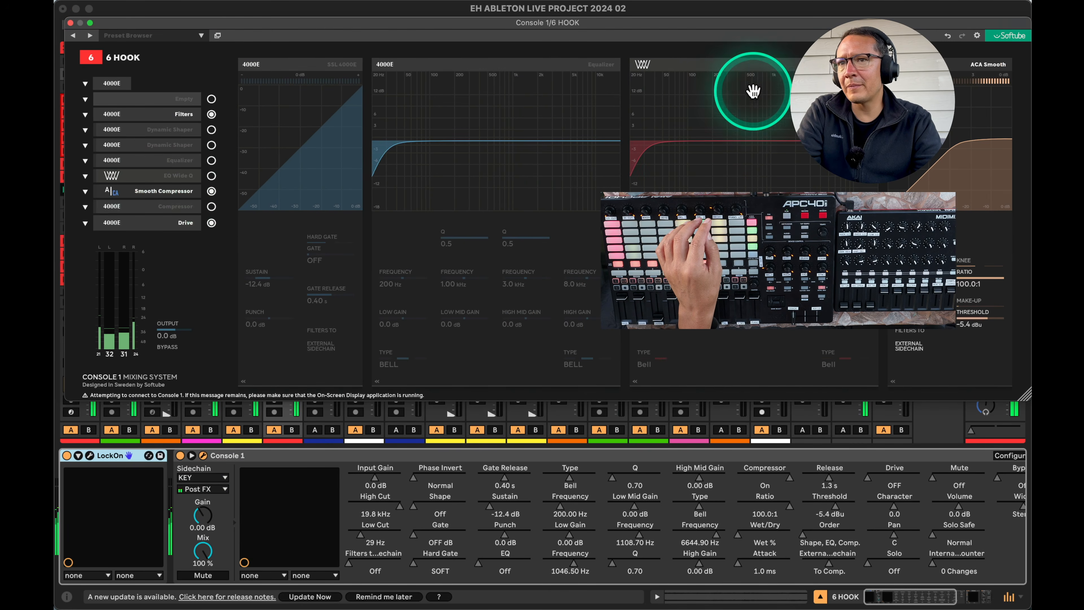
{"action": "left_click", "coordinate": [211, 192]}
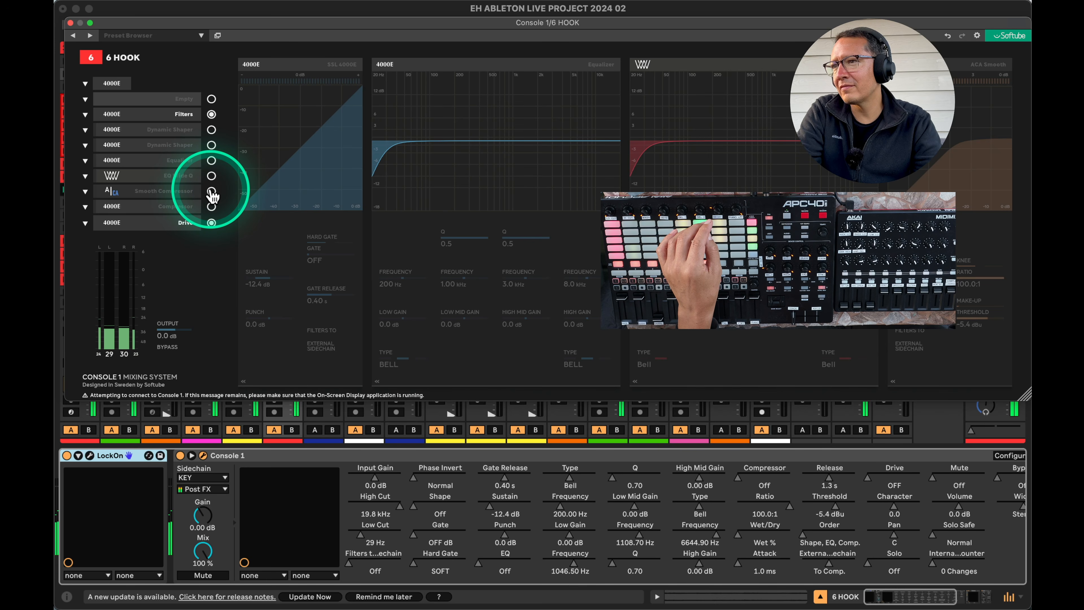
{"action": "left_click", "coordinate": [211, 192]}
{"action": "left_click", "coordinate": [70, 23]}
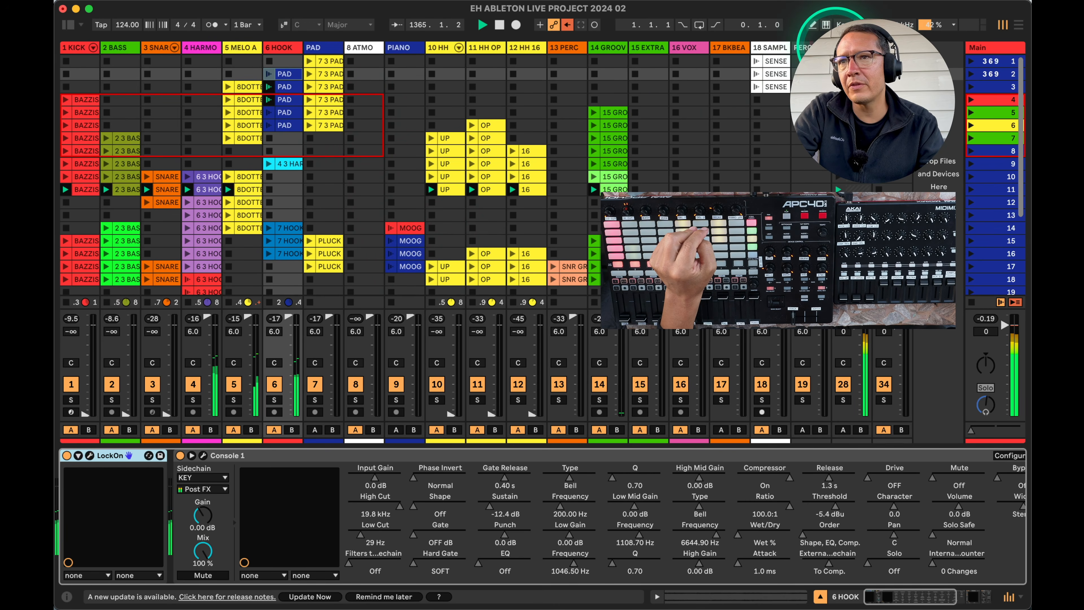
Unfold the RED group, inspect the BAZZISM 1 pad in the KEY track's Drum Rack, and fold the group again.
{"action": "left_click", "coordinate": [863, 48]}
{"action": "scroll", "coordinate": [862, 47], "scroll_direction": "right", "scroll_amount": 5}
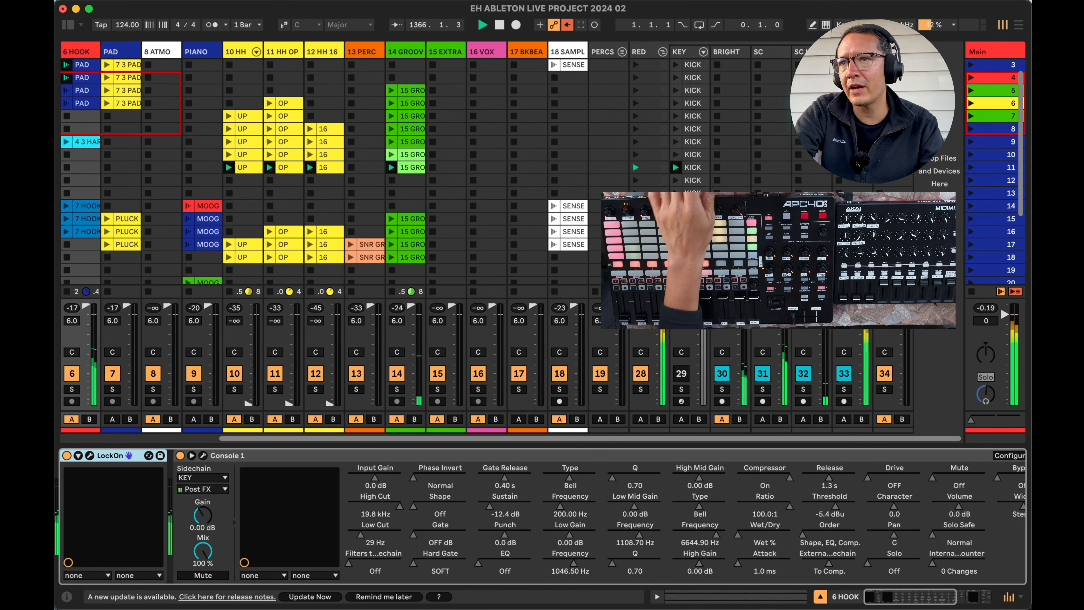
{"action": "left_click", "coordinate": [696, 71]}
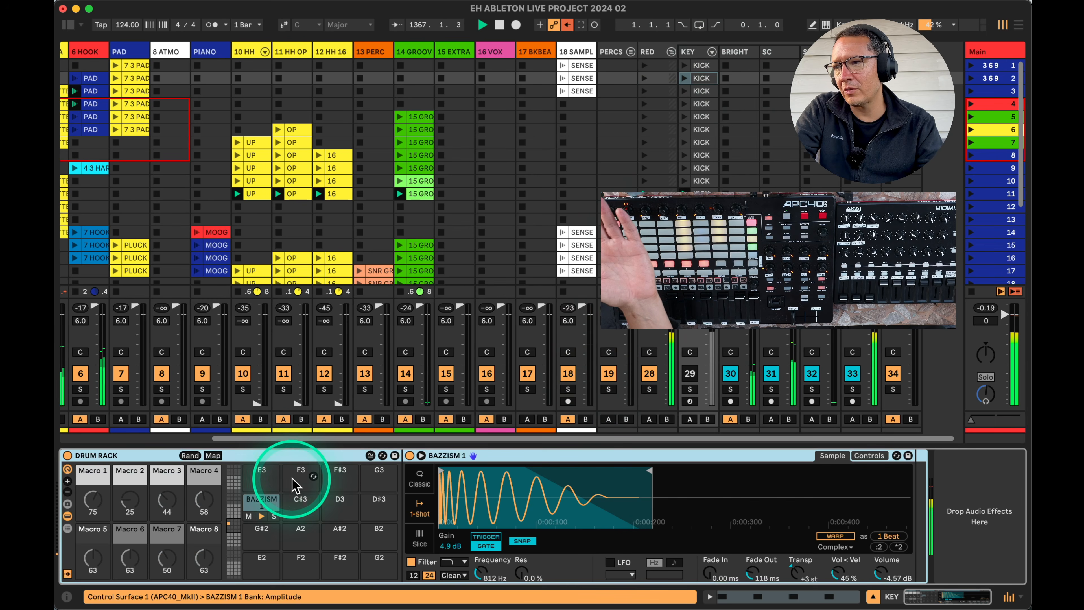
{"action": "left_click", "coordinate": [271, 504]}
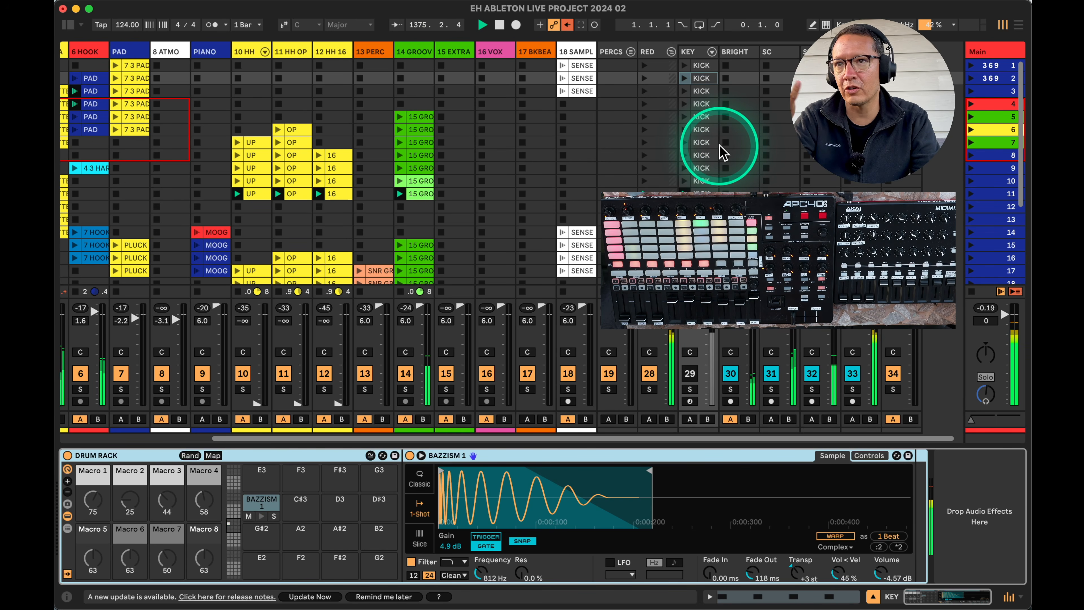
{"action": "left_click", "coordinate": [671, 53]}
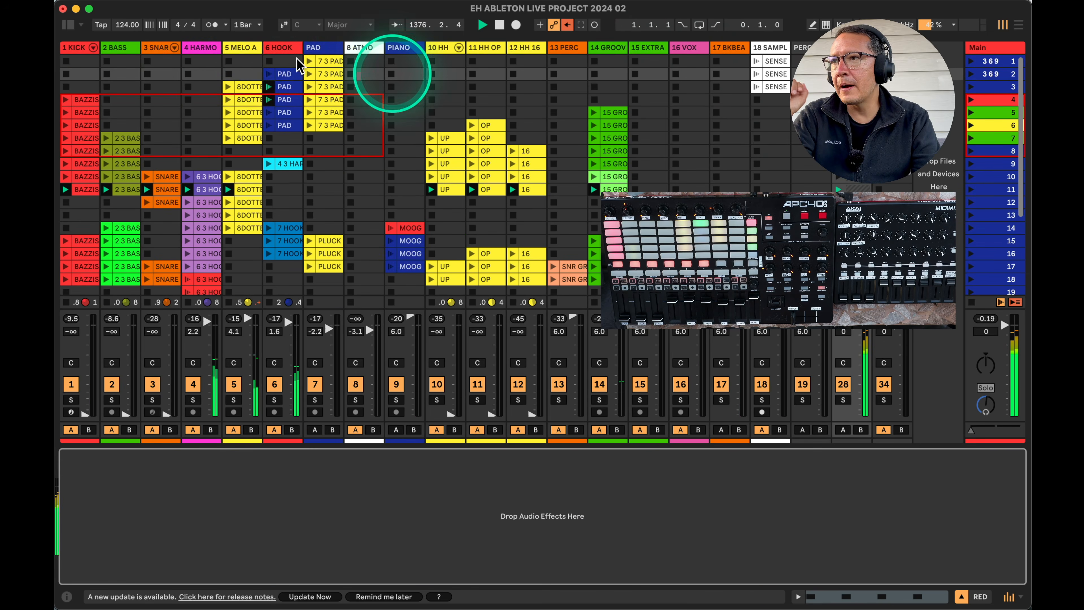
On track 5 MELO ARPS, view the CHopped paddelay Device On envelope of the 8DOTTED 4 clips in scenes 11 and 23.
{"action": "left_click", "coordinate": [242, 73]}
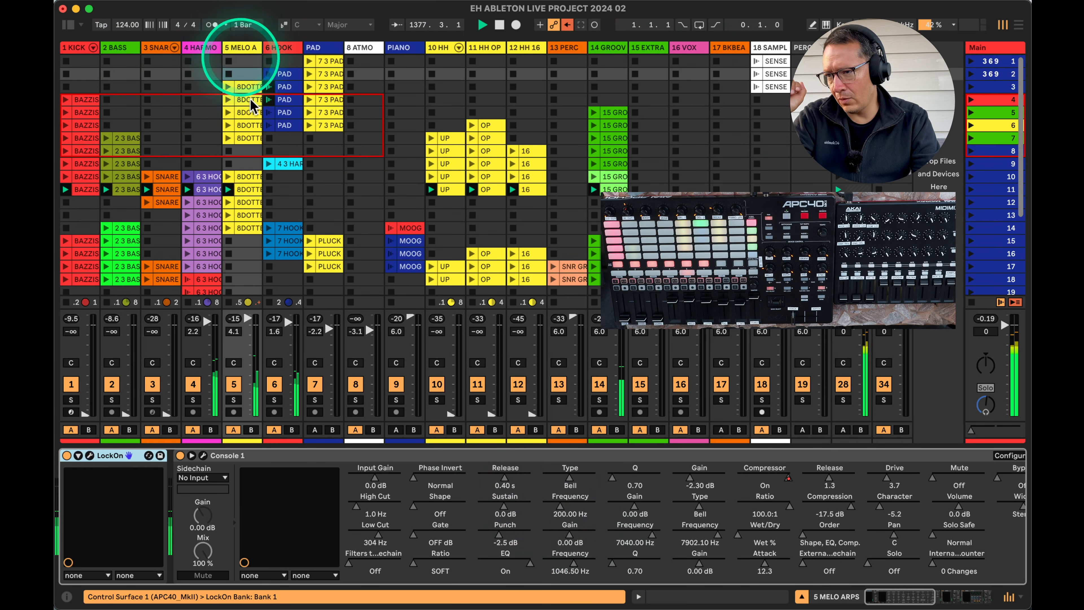
{"action": "scroll", "coordinate": [508, 497], "scroll_direction": "right", "scroll_amount": 10}
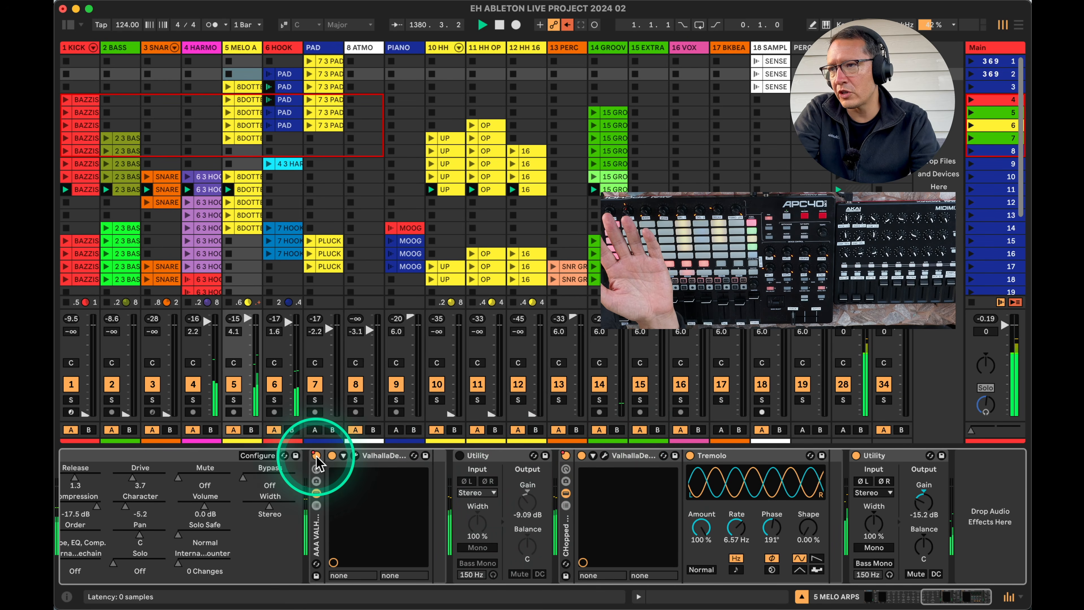
{"action": "left_click", "coordinate": [253, 190]}
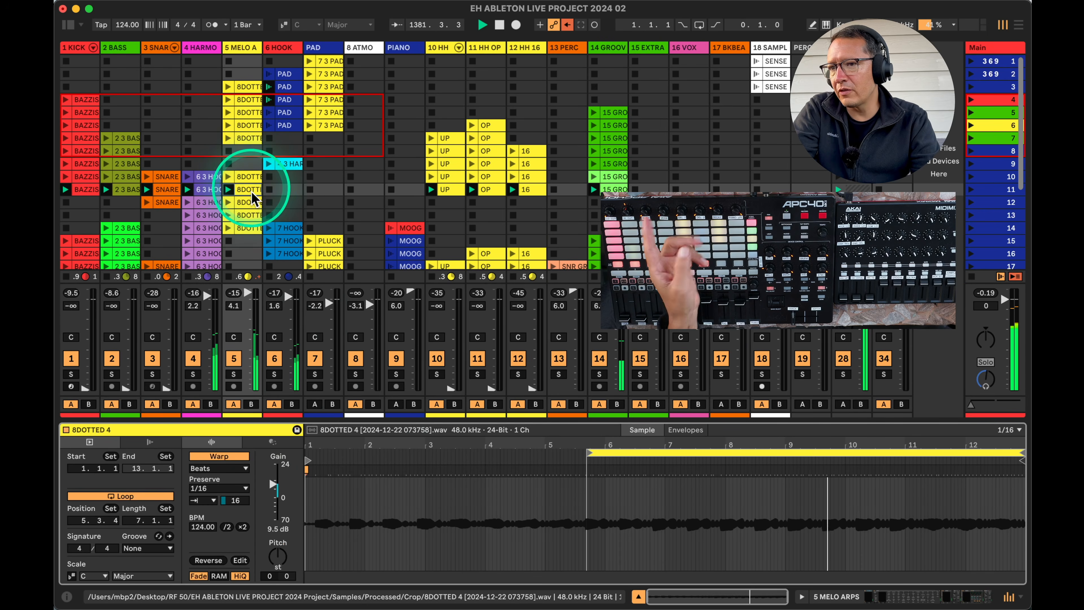
{"action": "left_click", "coordinate": [684, 431]}
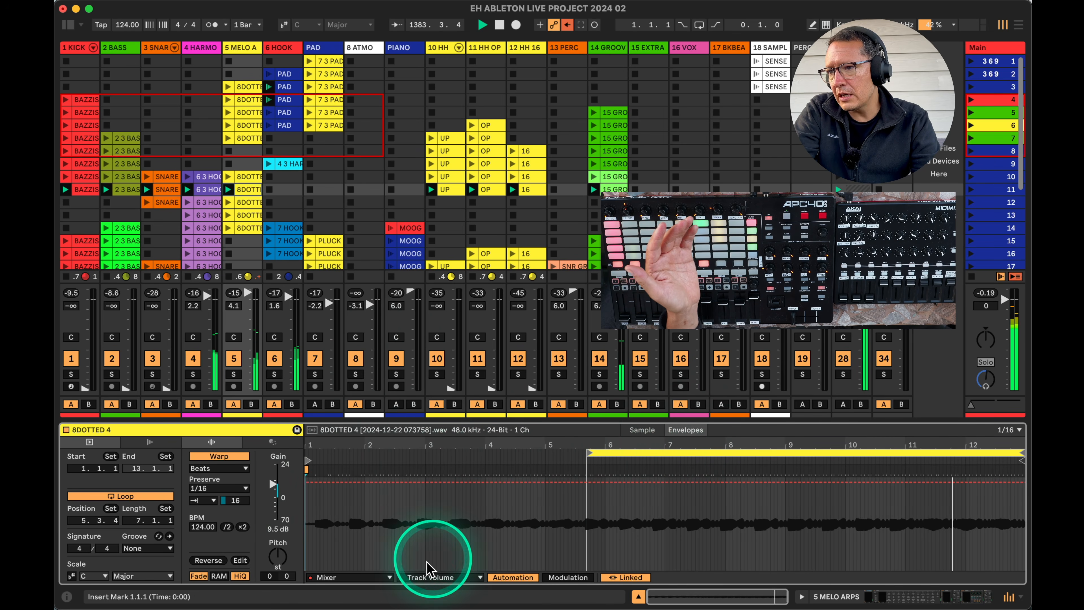
{"action": "left_click", "coordinate": [384, 577]}
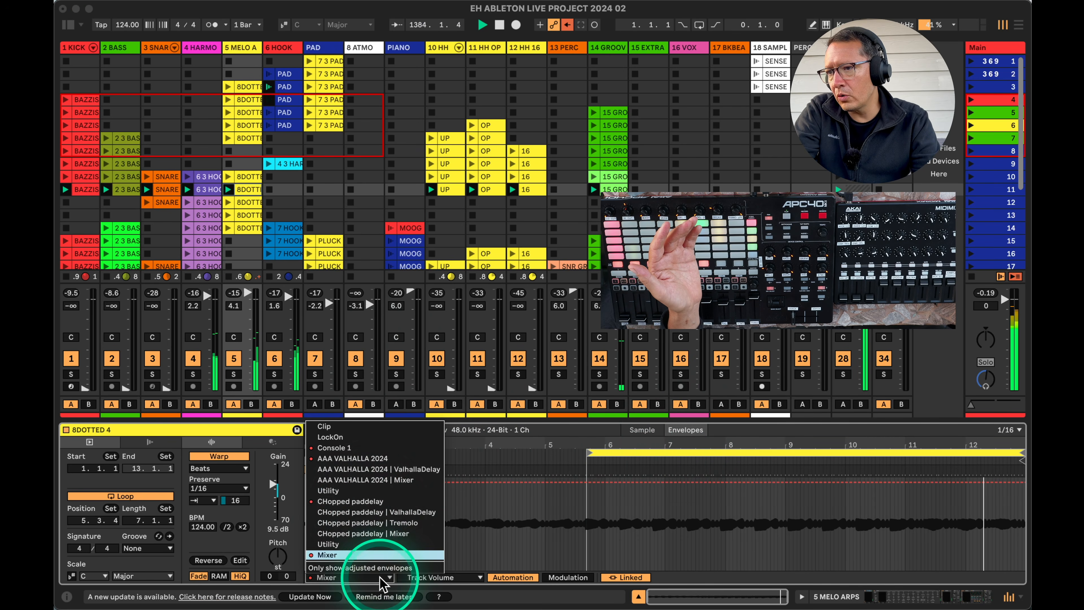
{"action": "left_click", "coordinate": [366, 502]}
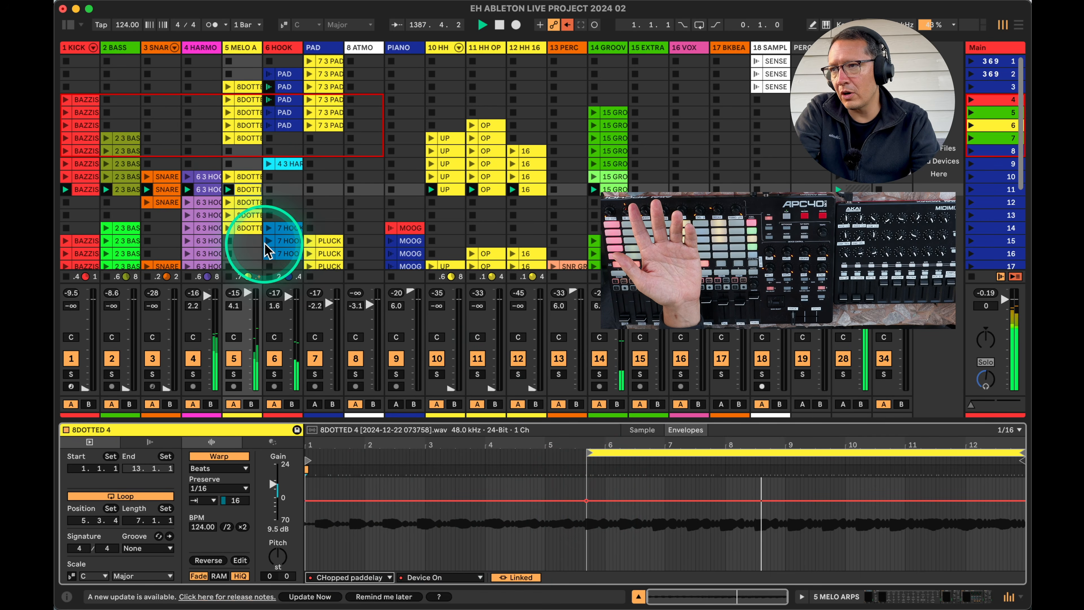
{"action": "scroll", "coordinate": [263, 242], "scroll_direction": "down", "scroll_amount": 8}
{"action": "left_click", "coordinate": [244, 135]}
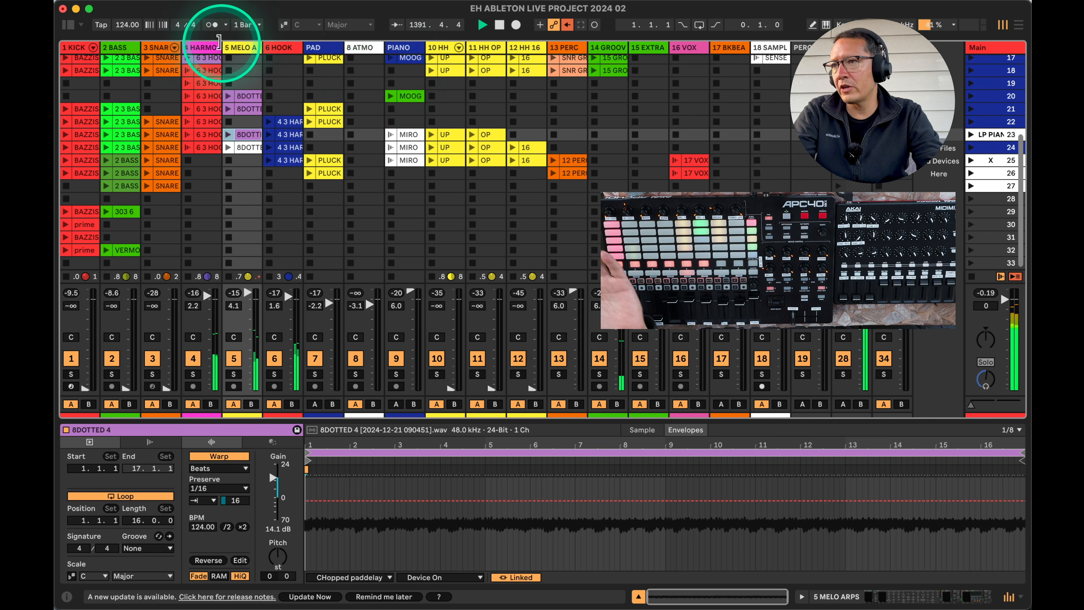
Show the device chains of 5 MELO ARPS and 6 HOOK, through to the ValhallaDelay rack and Utility on 6 HOOK.
{"action": "left_click", "coordinate": [249, 54]}
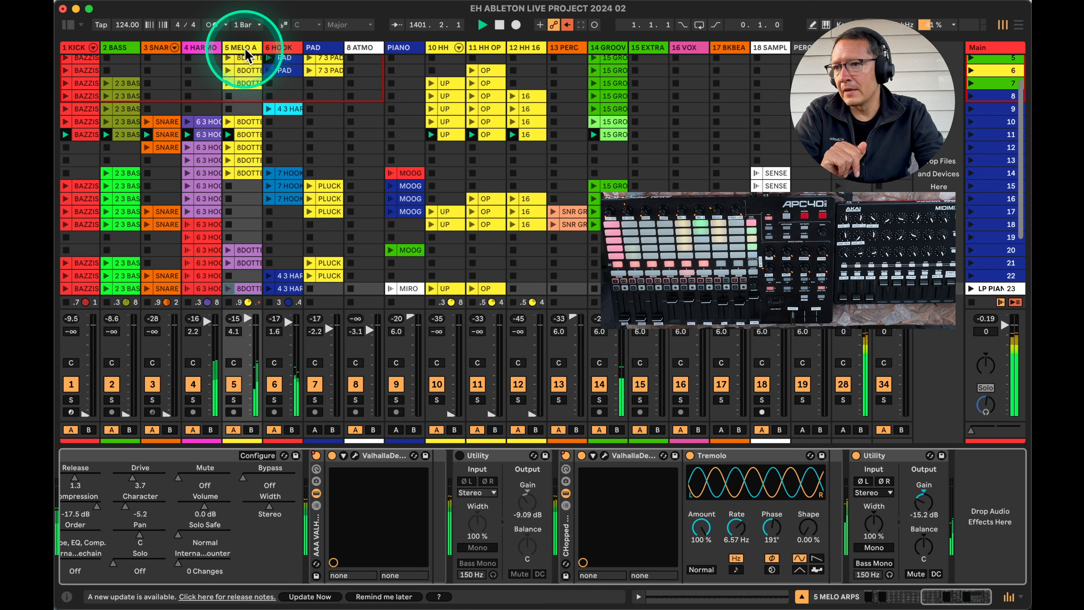
{"action": "left_click", "coordinate": [285, 48]}
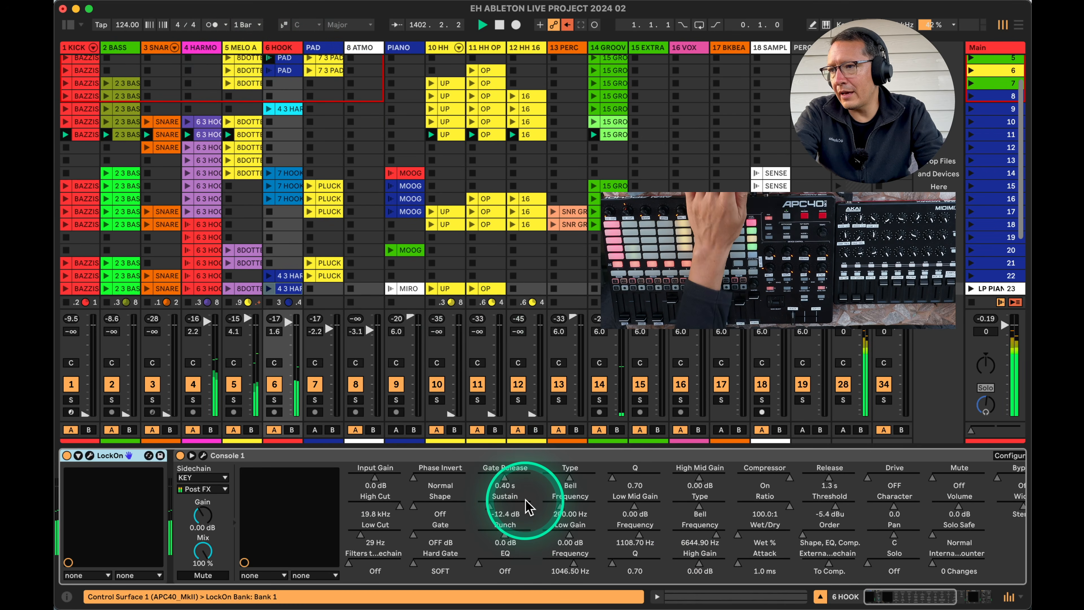
{"action": "scroll", "coordinate": [526, 506], "scroll_direction": "right", "scroll_amount": 10}
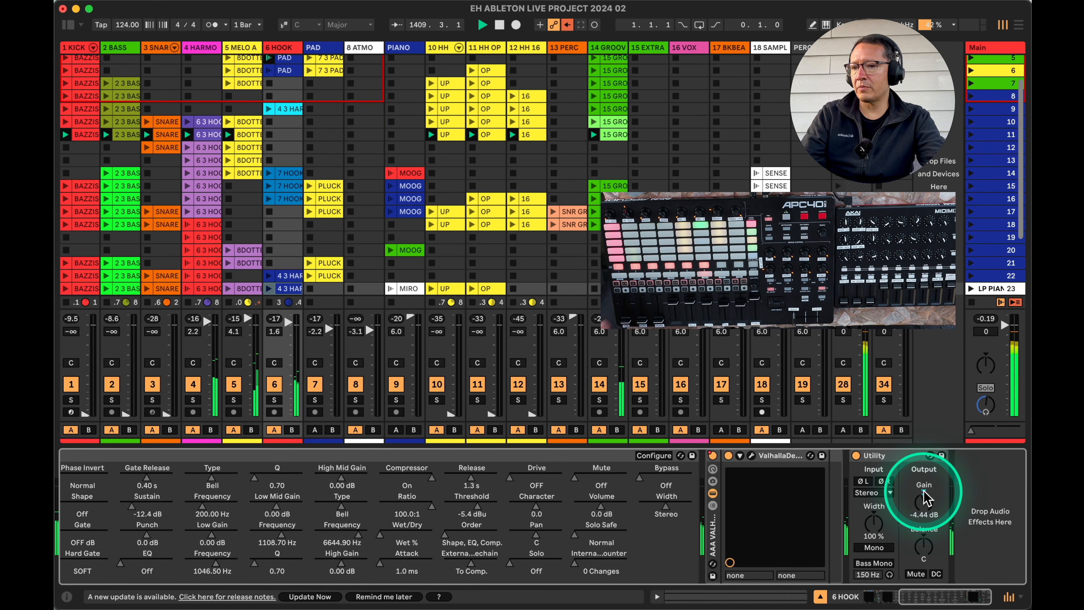
Check the spectrum and loudness in Studio Session Analyzer twice, returning to the Ableton Live session each time.
{"action": "key", "text": "ctrl+Up"}
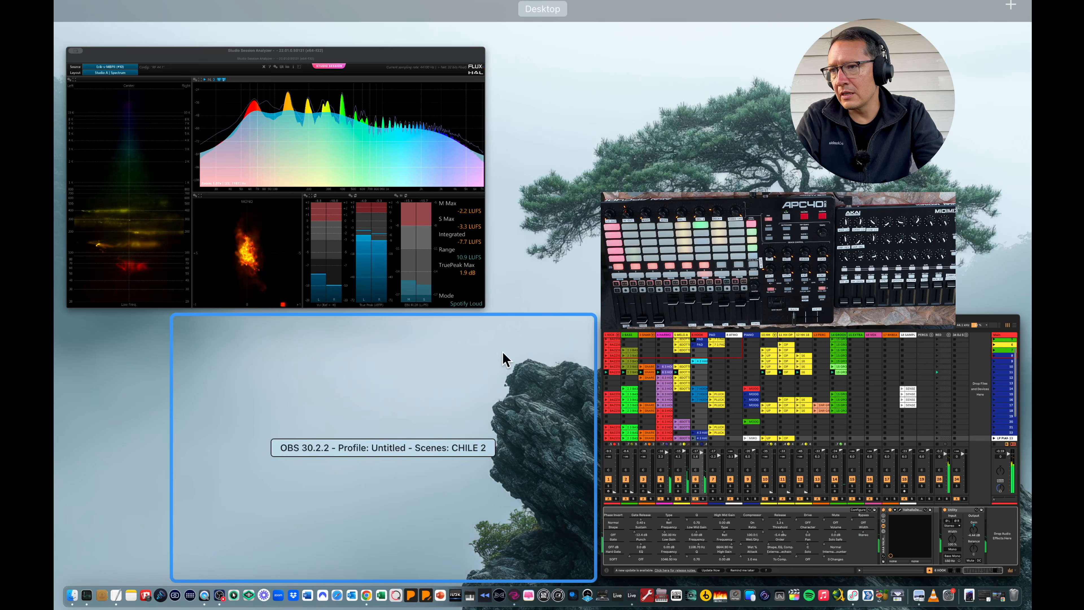
{"action": "left_click", "coordinate": [519, 378]}
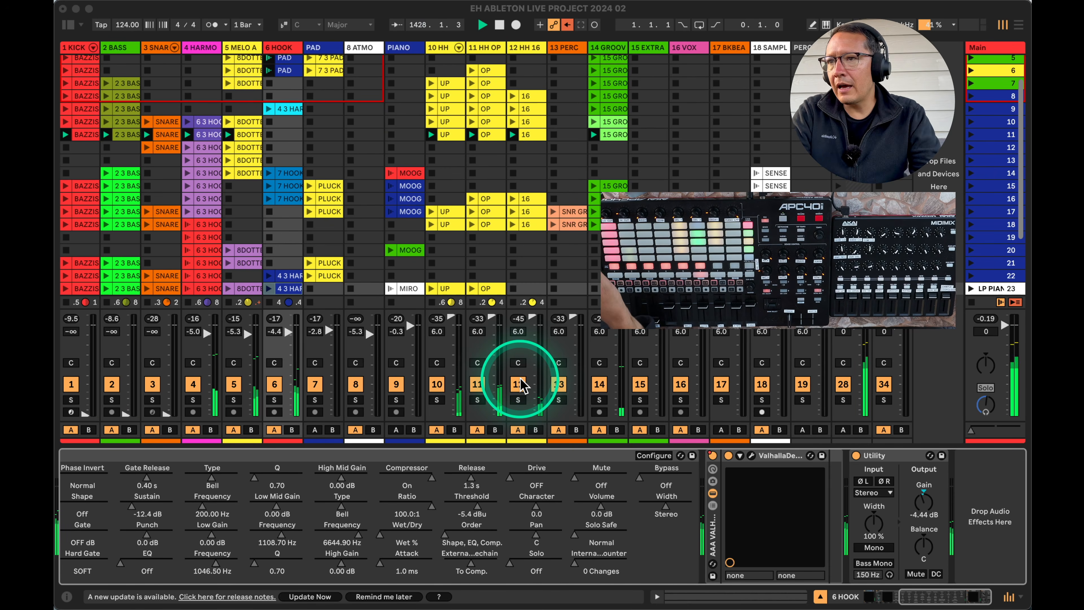
{"action": "key", "text": "ctrl+Up"}
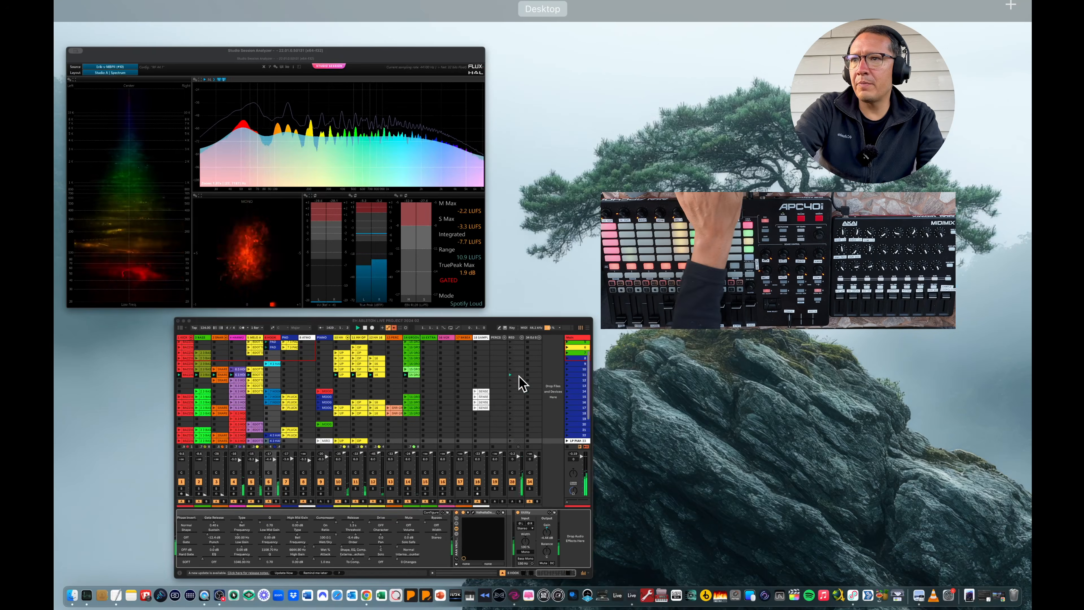
{"action": "left_click", "coordinate": [494, 411]}
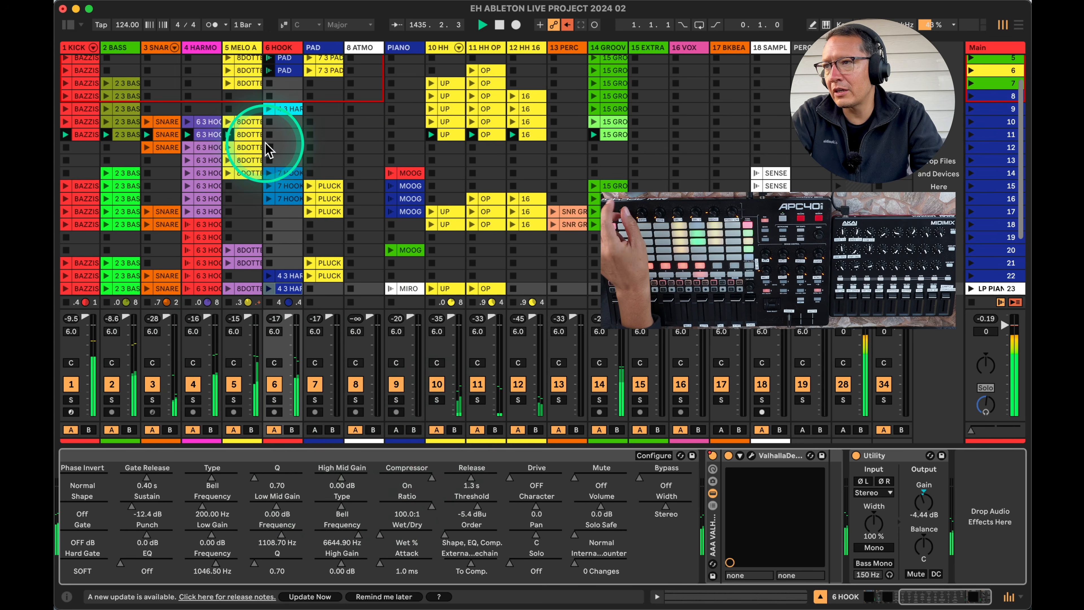
Inspect the scene 11 clip on MELO ARPS, the scene 10 clip on HARMONY, and the HARMONY device chain.
{"action": "left_click", "coordinate": [251, 136]}
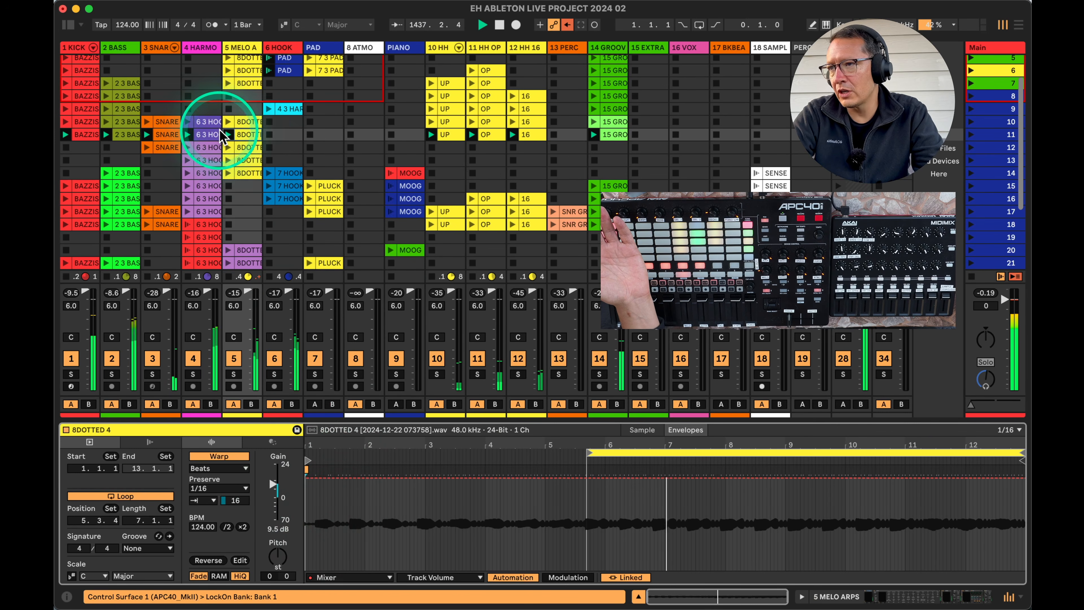
{"action": "left_click", "coordinate": [200, 121]}
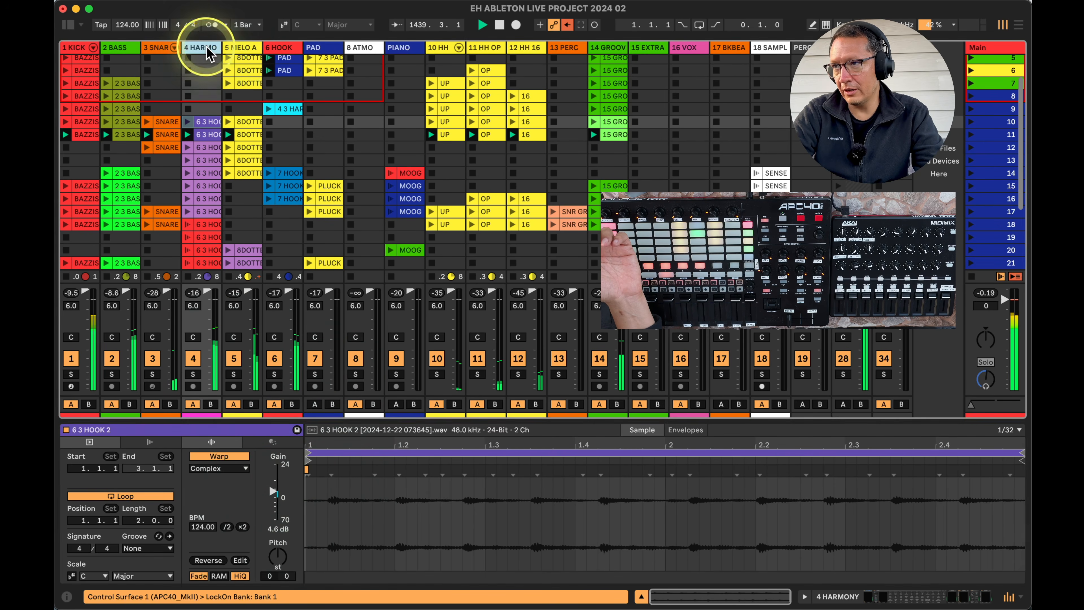
{"action": "left_click", "coordinate": [197, 47]}
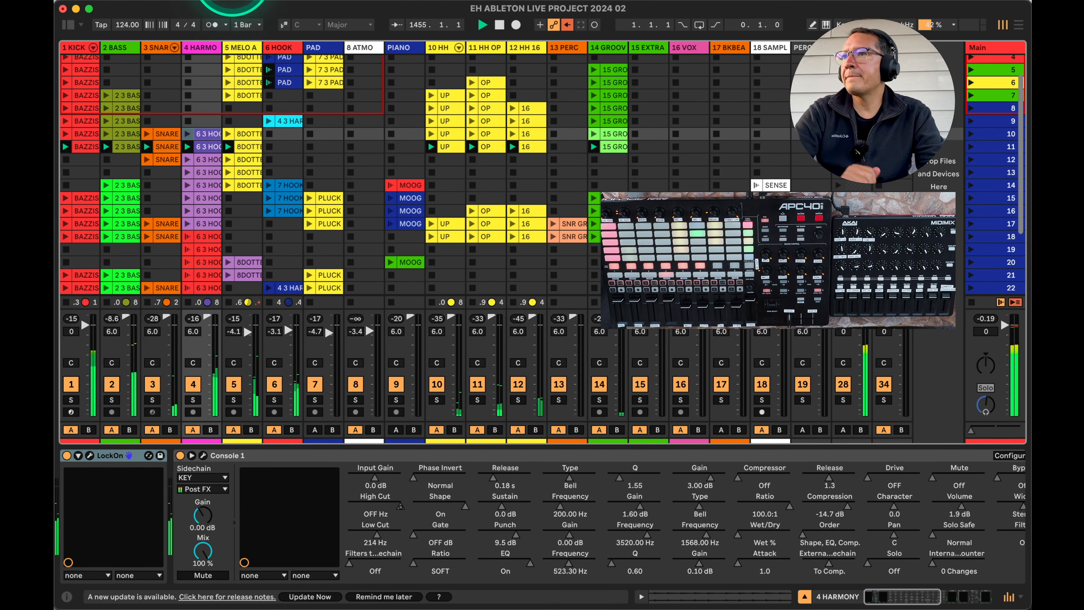
Examine the MELO ARPS and HOOK tracks' device chains through to the Utility at the end of each.
{"action": "left_click", "coordinate": [261, 70]}
{"action": "left_click", "coordinate": [242, 47]}
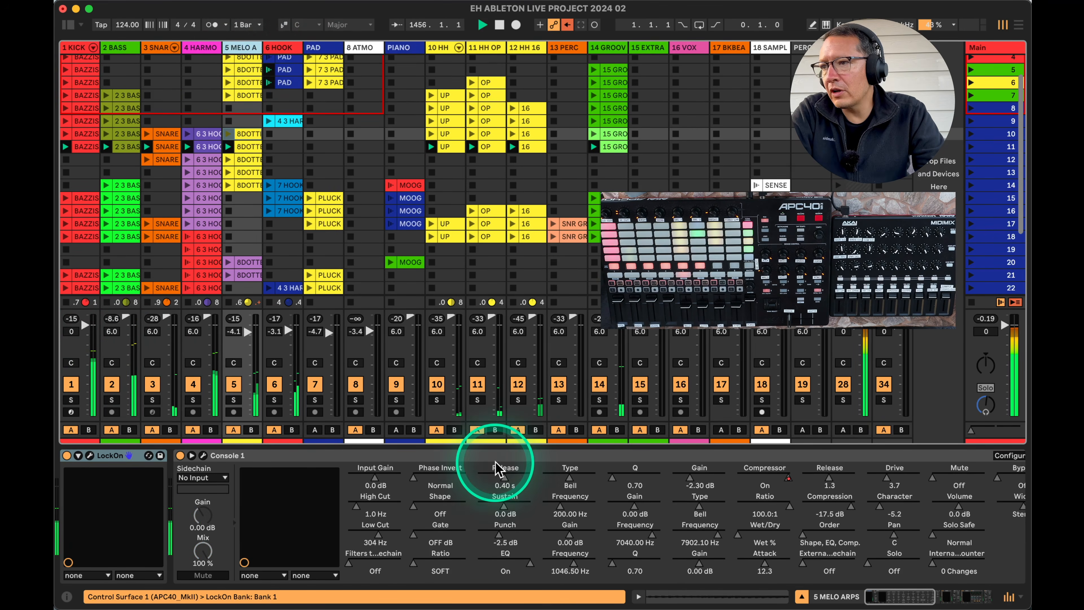
{"action": "scroll", "coordinate": [499, 485], "scroll_direction": "right", "scroll_amount": 10}
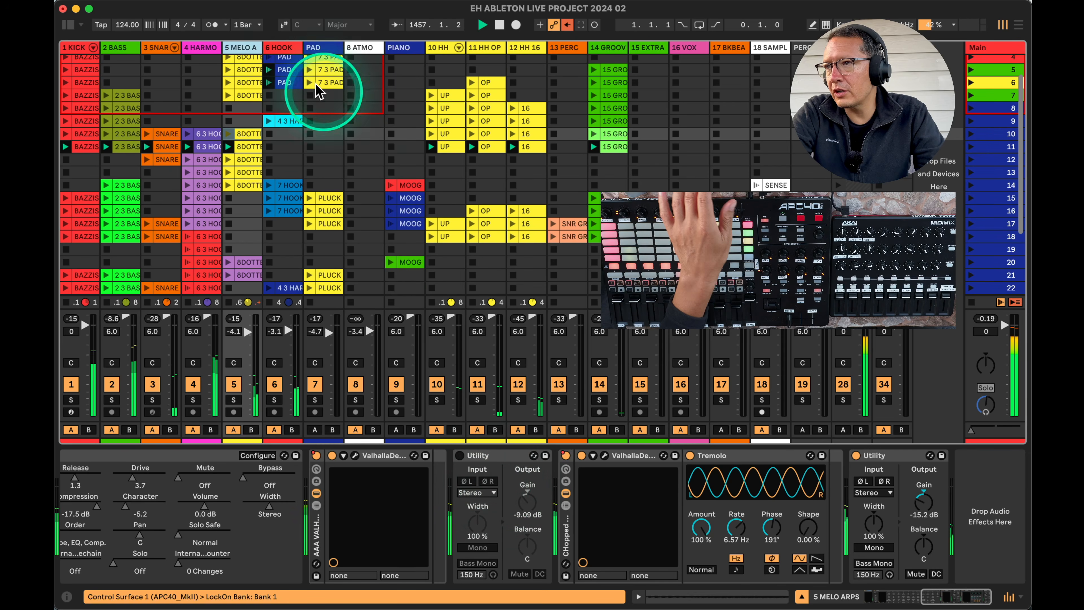
{"action": "left_click", "coordinate": [279, 48]}
{"action": "scroll", "coordinate": [495, 469], "scroll_direction": "right", "scroll_amount": 5}
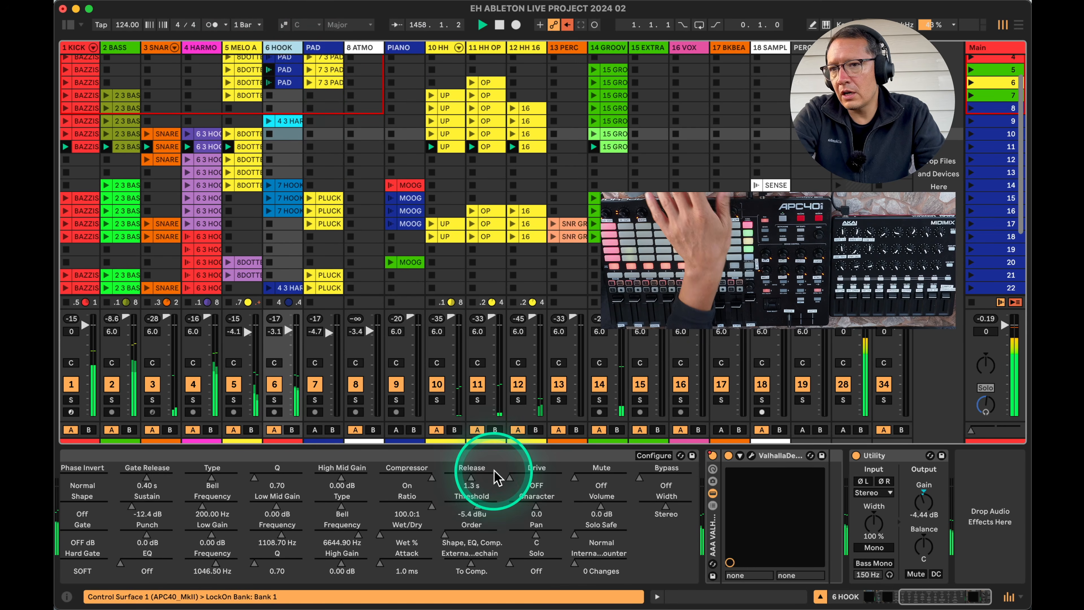
View the device chains of the PAD, ATMO and PIANO tracks in turn.
{"action": "left_click", "coordinate": [326, 49]}
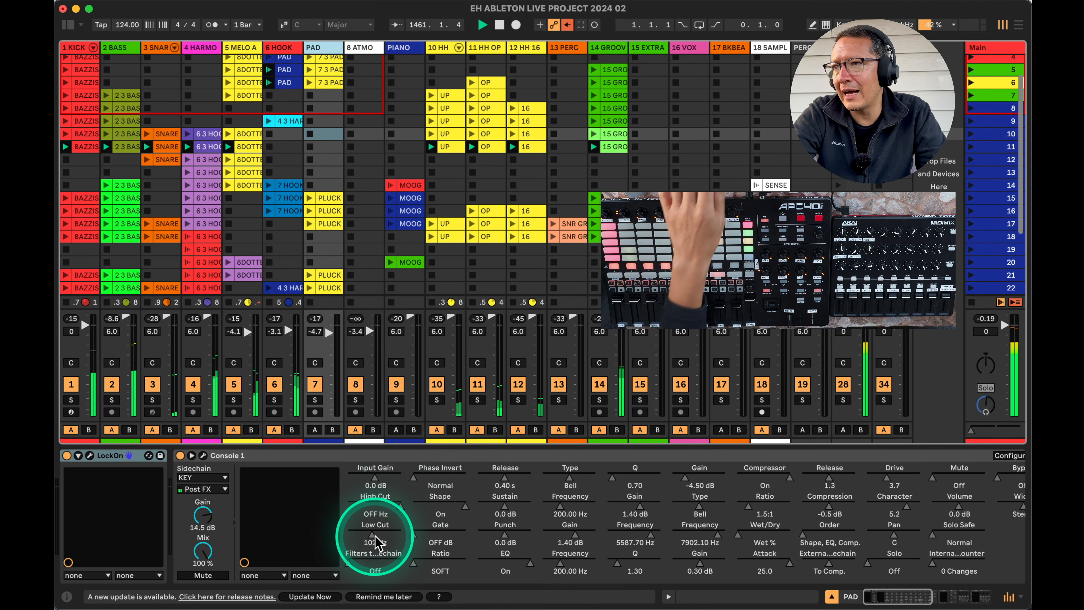
{"action": "left_click", "coordinate": [374, 50]}
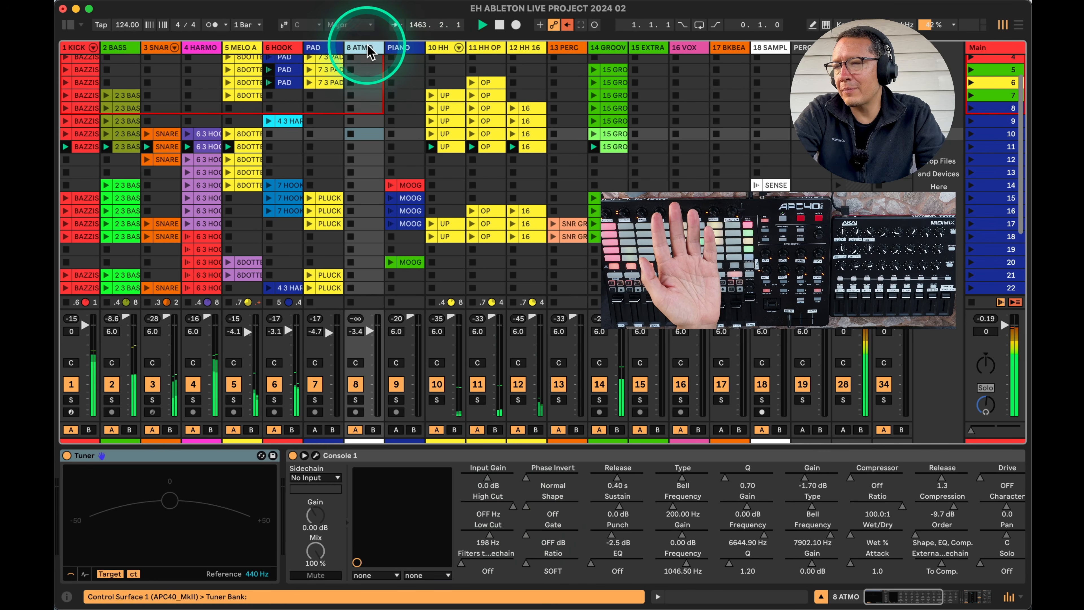
{"action": "left_click", "coordinate": [412, 52]}
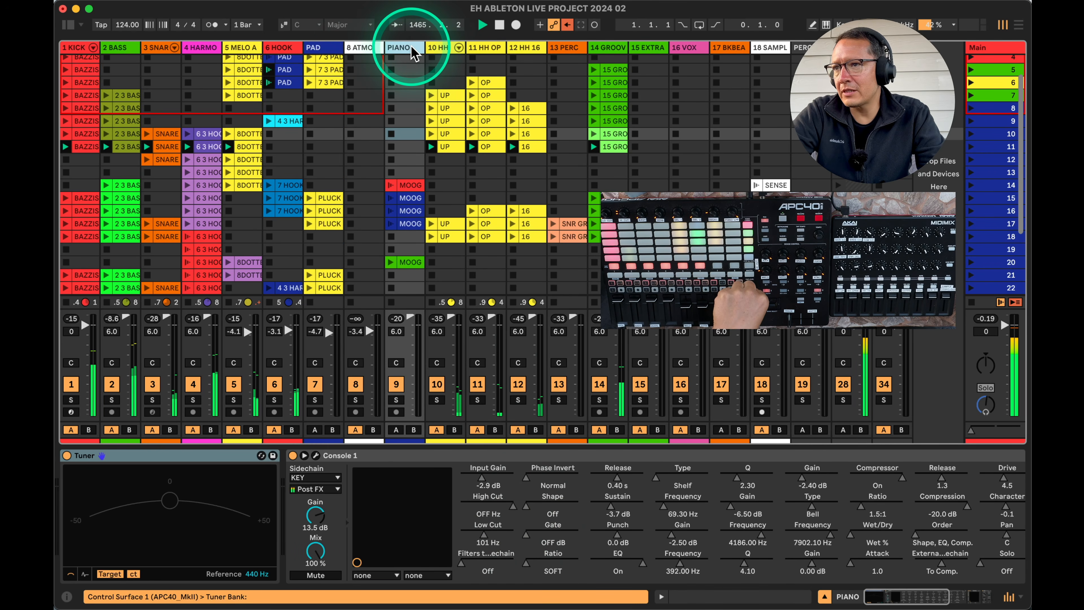
Launch scene 15 and select its MOOG clip on the PIANO track.
{"action": "left_click", "coordinate": [971, 199]}
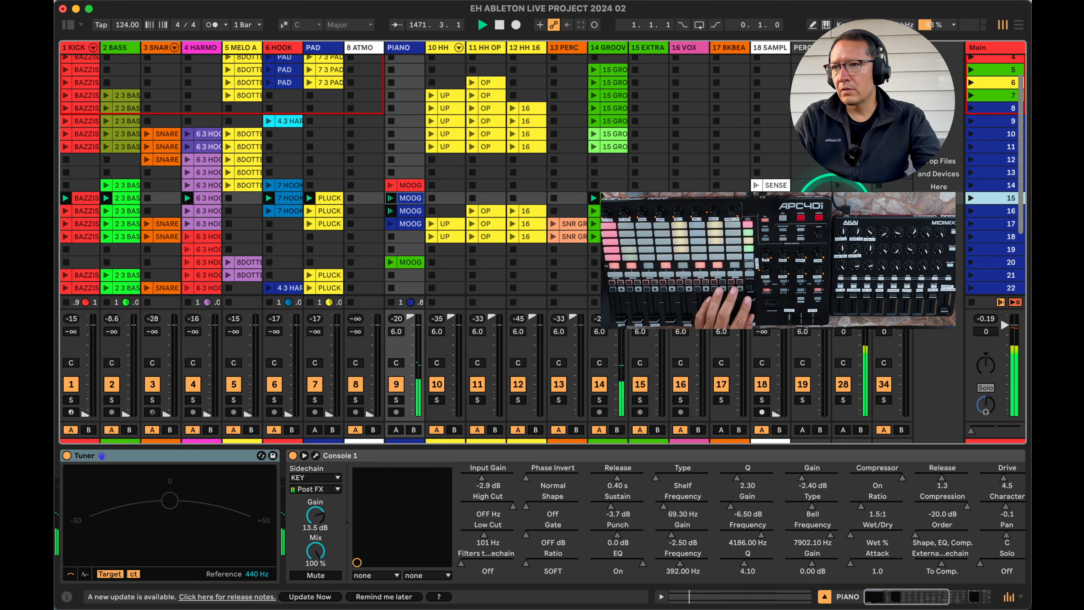
{"action": "left_click", "coordinate": [416, 198]}
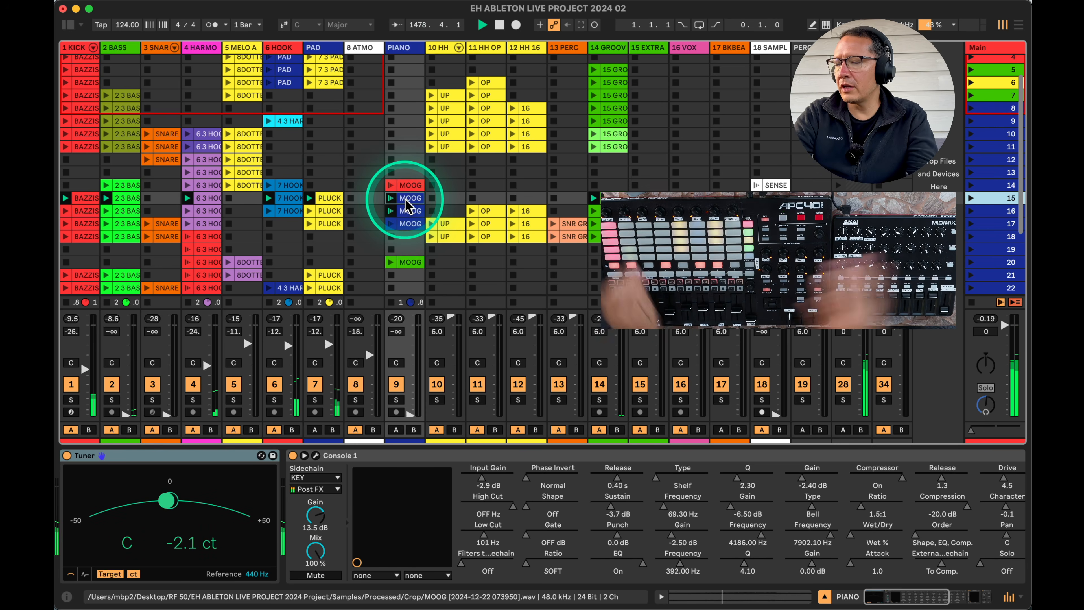
Examine the device chains of the 10 HH UP and 13 PERC tracks, through to the Utility ending the PERC chain.
{"action": "left_click", "coordinate": [437, 46]}
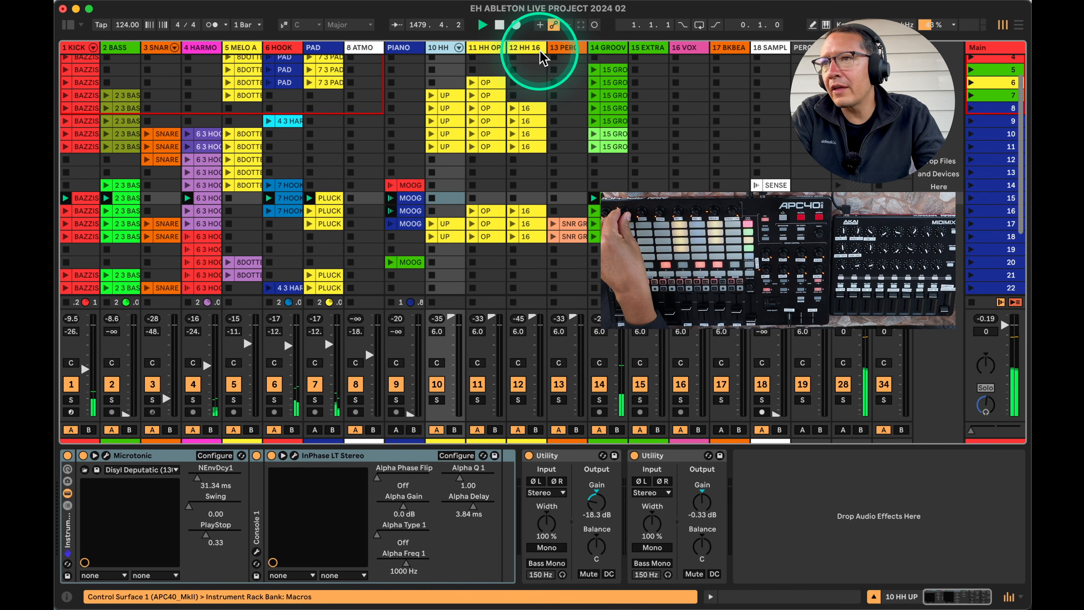
{"action": "left_click", "coordinate": [566, 48]}
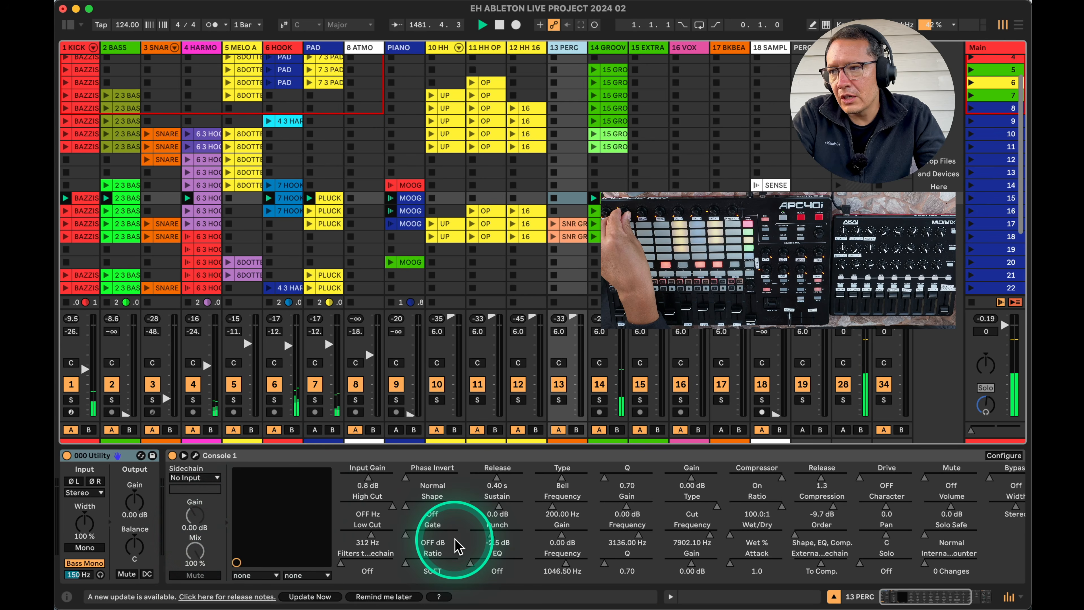
{"action": "scroll", "coordinate": [431, 544], "scroll_direction": "right", "scroll_amount": 2}
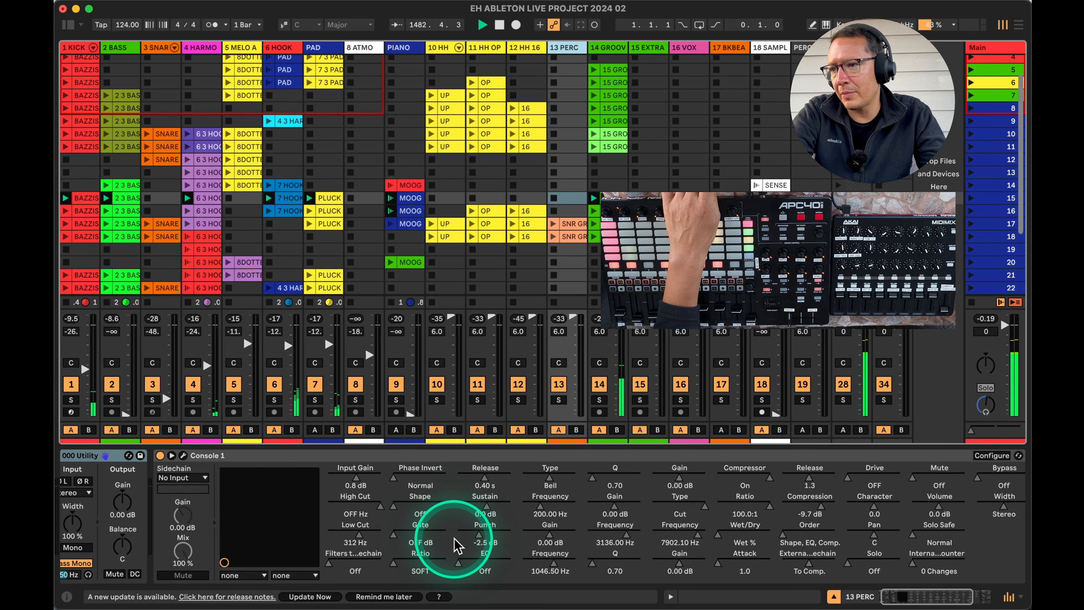
{"action": "scroll", "coordinate": [354, 478], "scroll_direction": "right", "scroll_amount": 5}
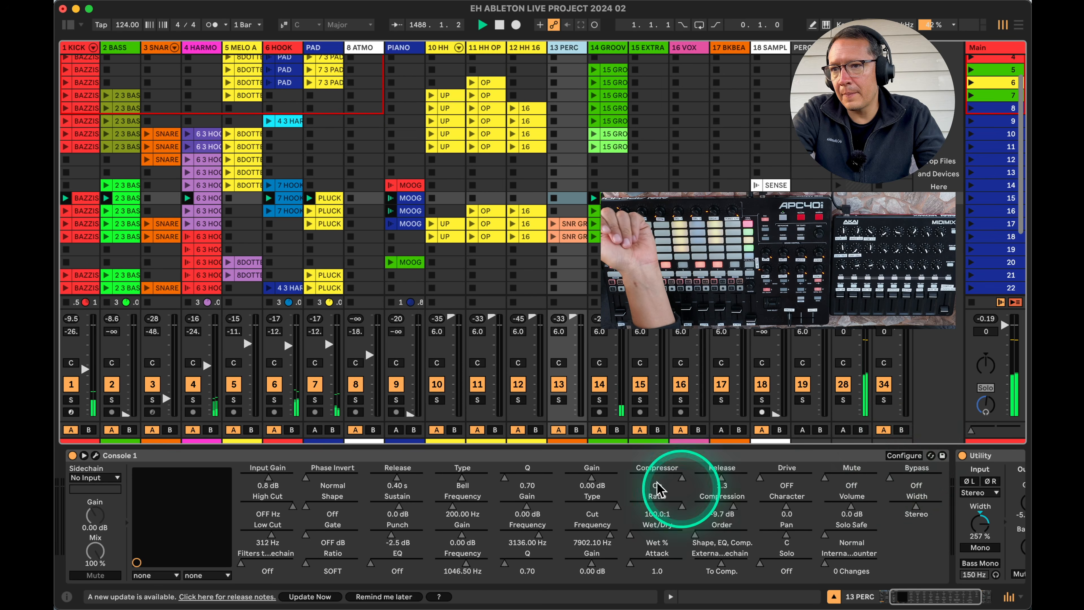
{"action": "scroll", "coordinate": [699, 535], "scroll_direction": "right", "scroll_amount": 3}
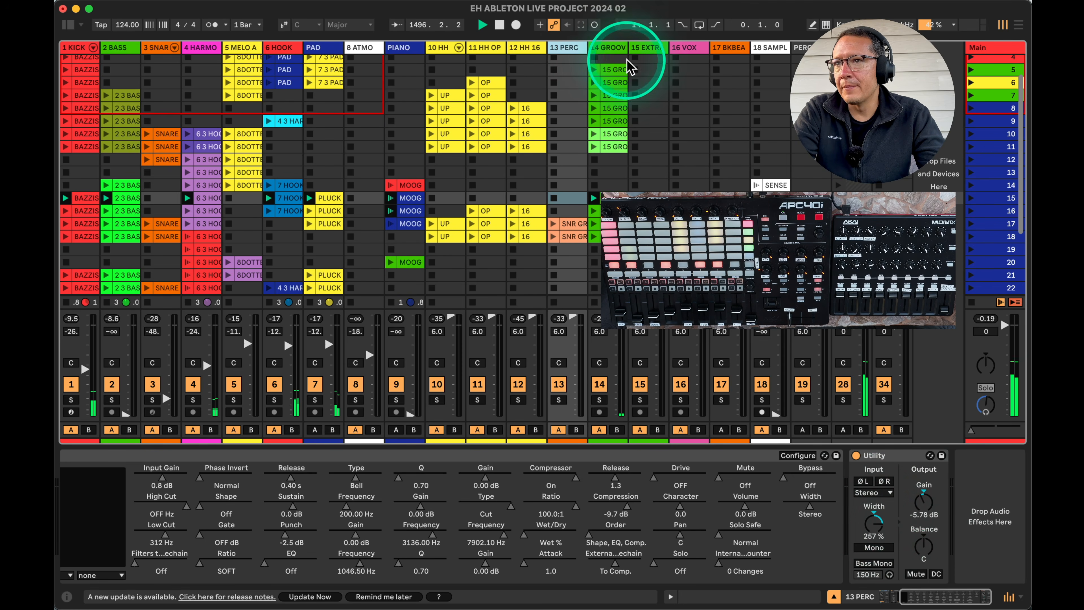
Open the Pro-Q 3 equalizer on the GROOVE track to examine its curve, and close its window.
{"action": "left_click", "coordinate": [608, 47]}
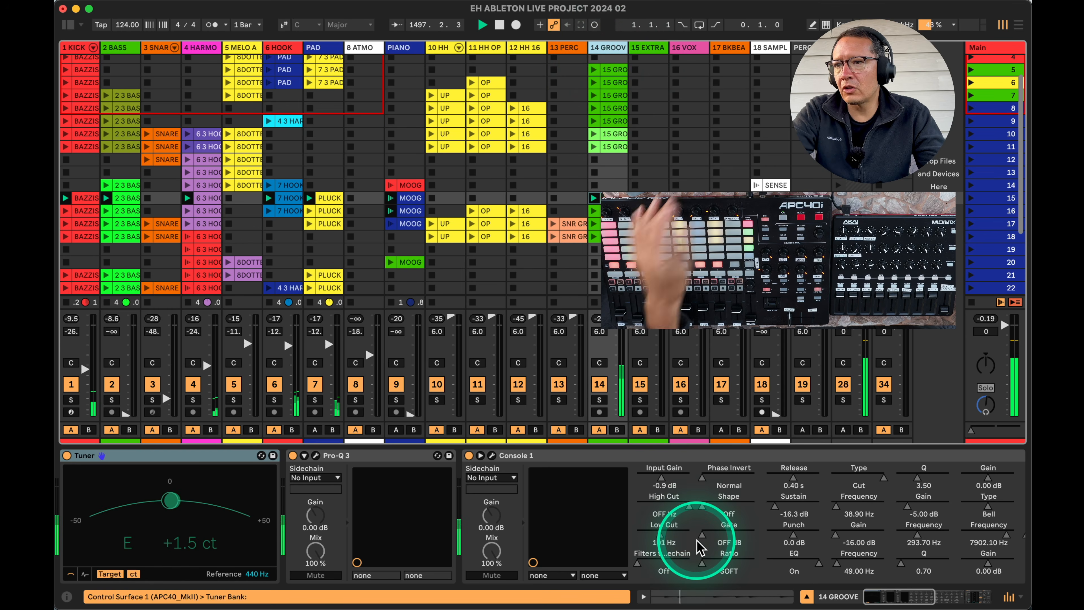
{"action": "left_click", "coordinate": [312, 455]}
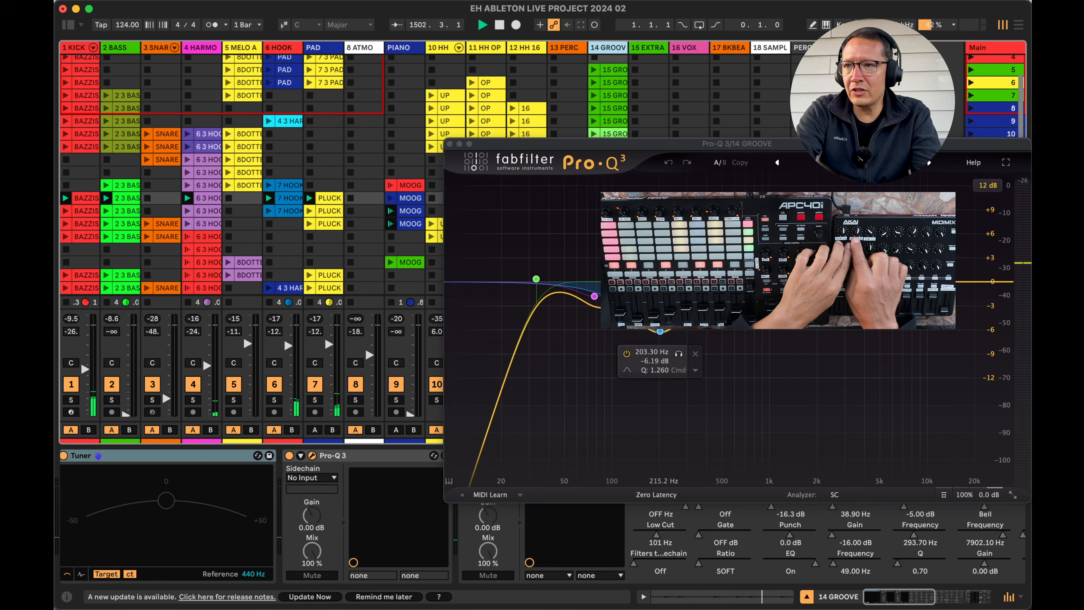
{"action": "left_click", "coordinate": [394, 346]}
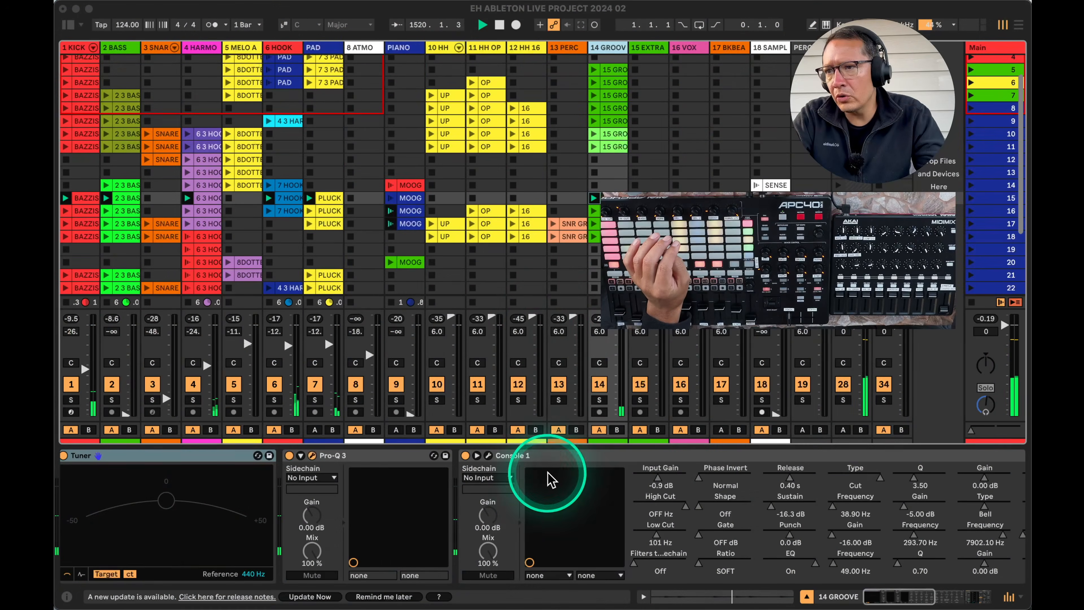
{"action": "left_click", "coordinate": [304, 457]}
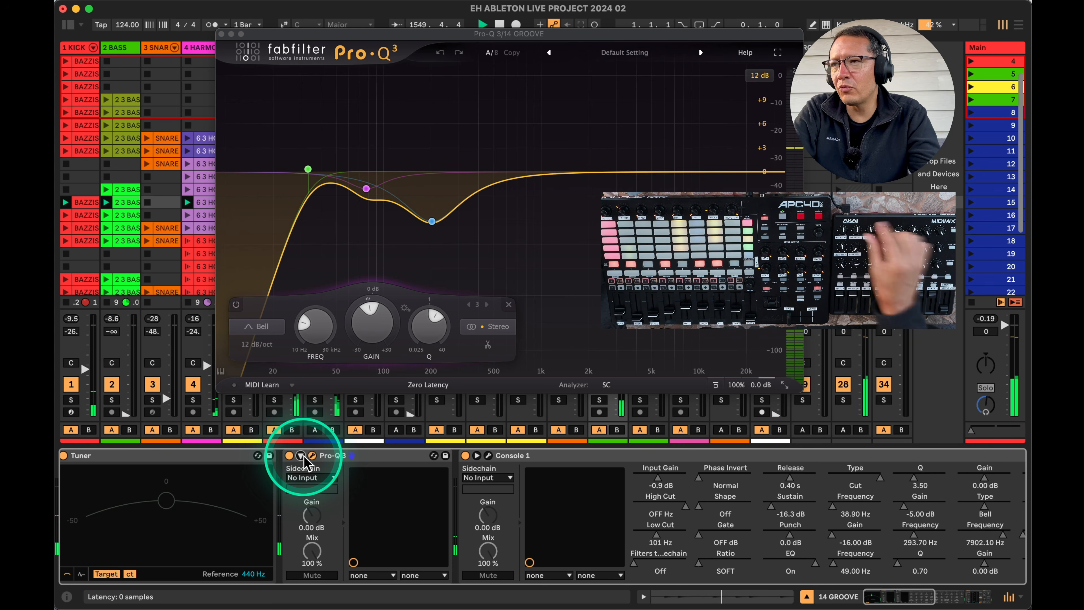
{"action": "left_click", "coordinate": [221, 33]}
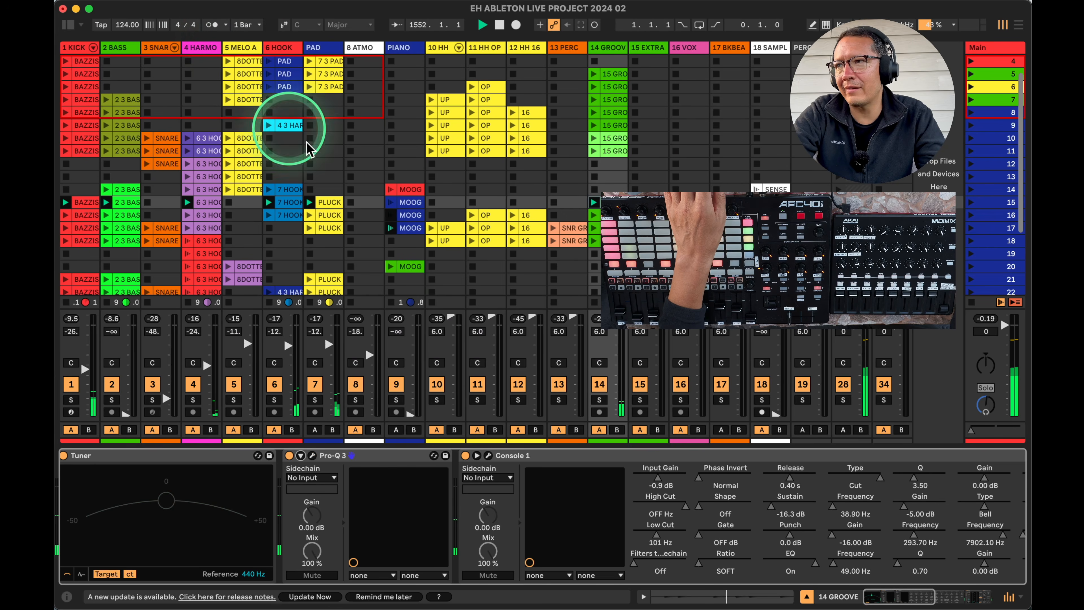
Open the BASS track's Pro-Q 3 with its parameter panel expanded and Configure mode turned on.
{"action": "left_click", "coordinate": [123, 48]}
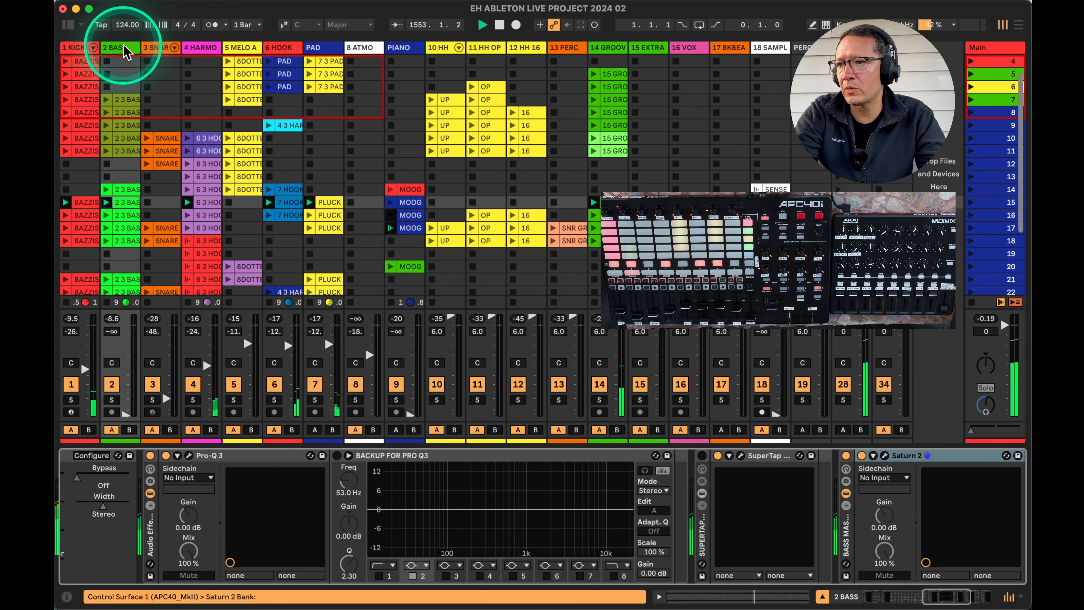
{"action": "left_click", "coordinate": [188, 455]}
{"action": "left_click", "coordinate": [177, 455]}
{"action": "left_click", "coordinate": [344, 455]}
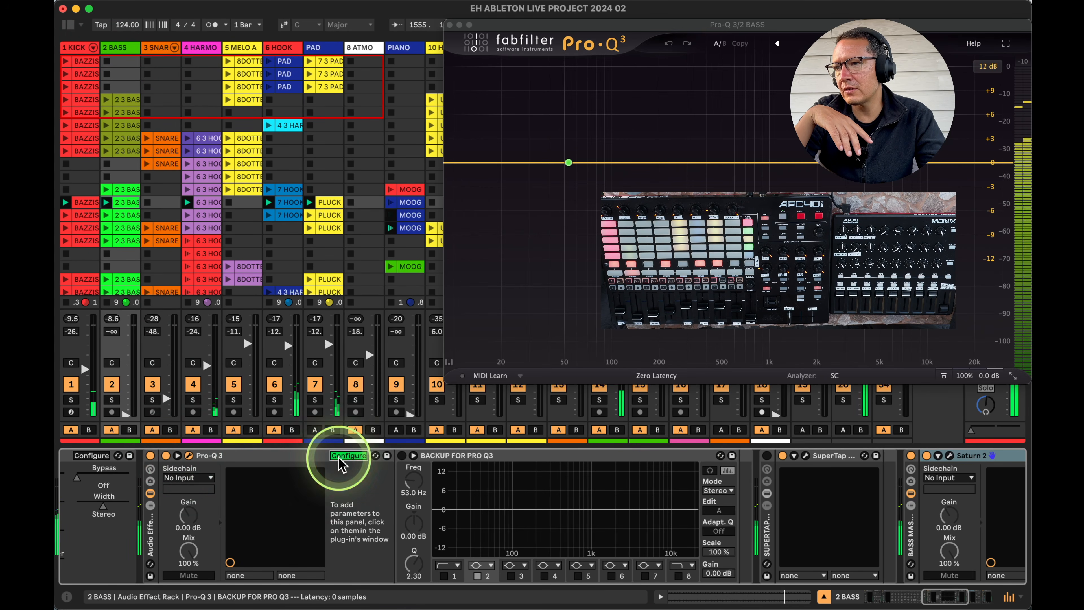
{"action": "left_click", "coordinate": [177, 455]}
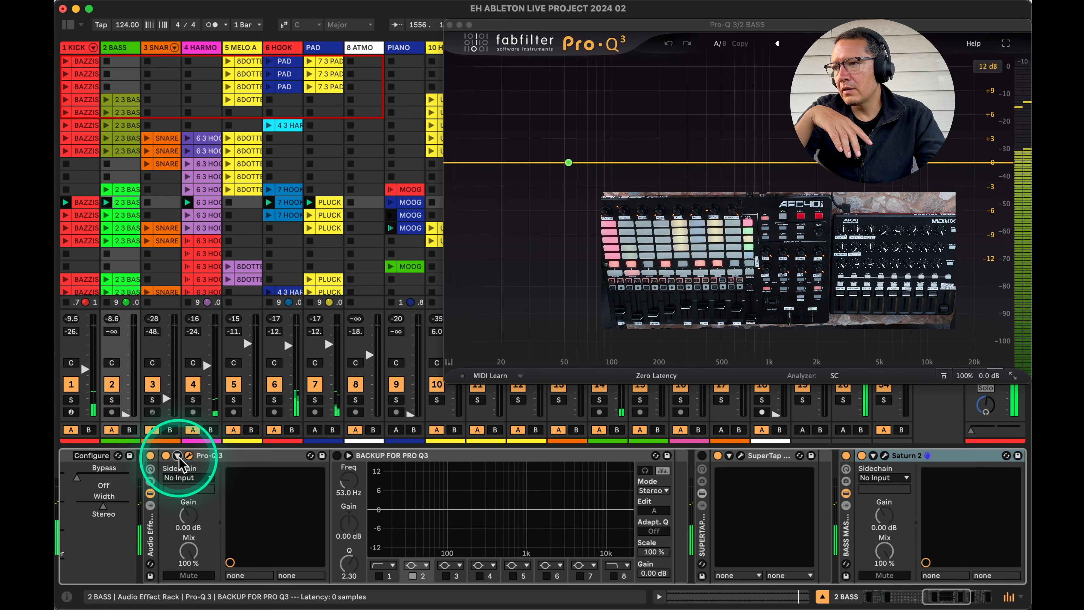
{"action": "left_click", "coordinate": [177, 455]}
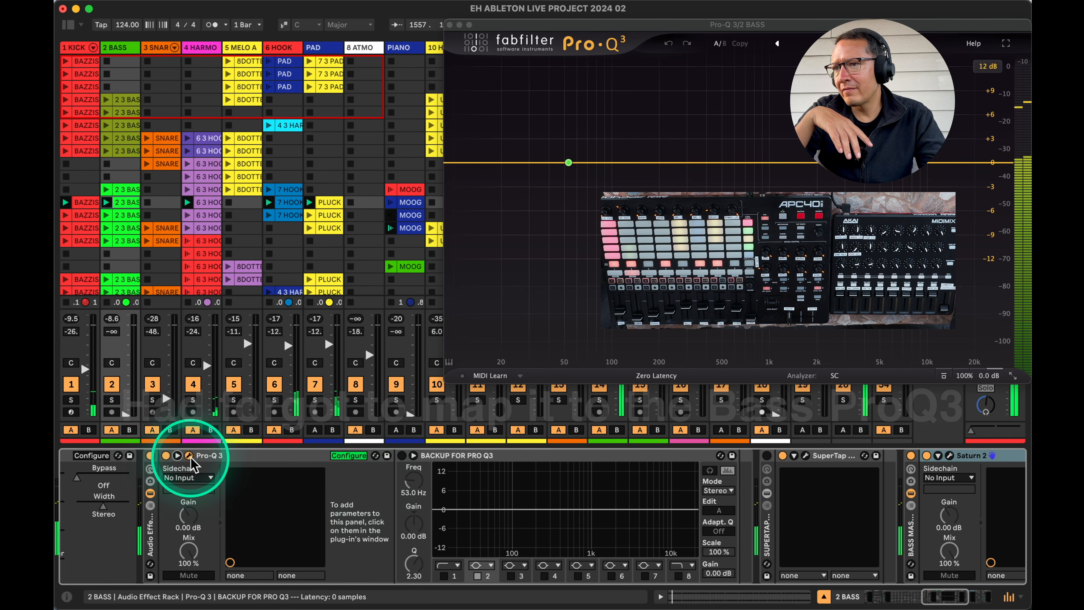
Add Band 1 Gain to the BASS Pro-Q 3 parameter panel and select it in MIDI mapping mode.
{"action": "left_click", "coordinate": [568, 162]}
{"action": "left_click", "coordinate": [591, 316]}
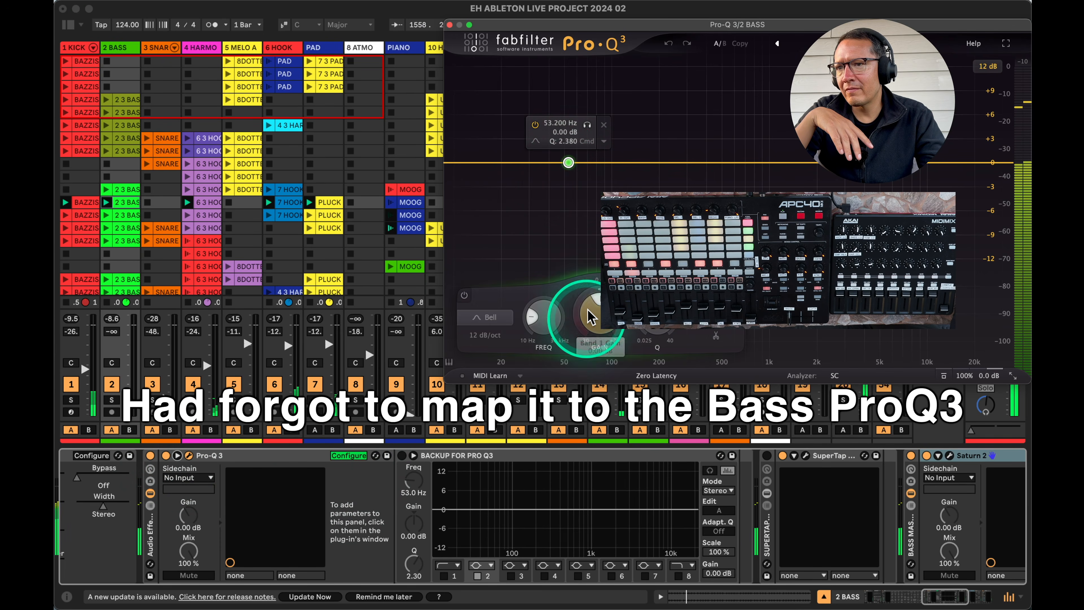
{"action": "left_click", "coordinate": [593, 304]}
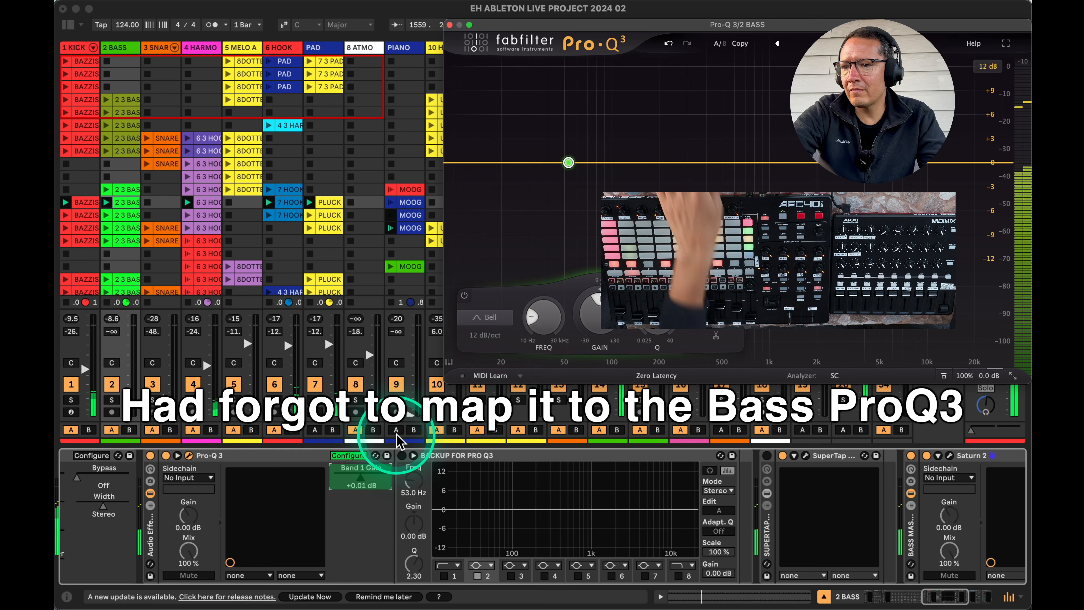
{"action": "key", "text": "super+m"}
{"action": "left_click", "coordinate": [363, 470]}
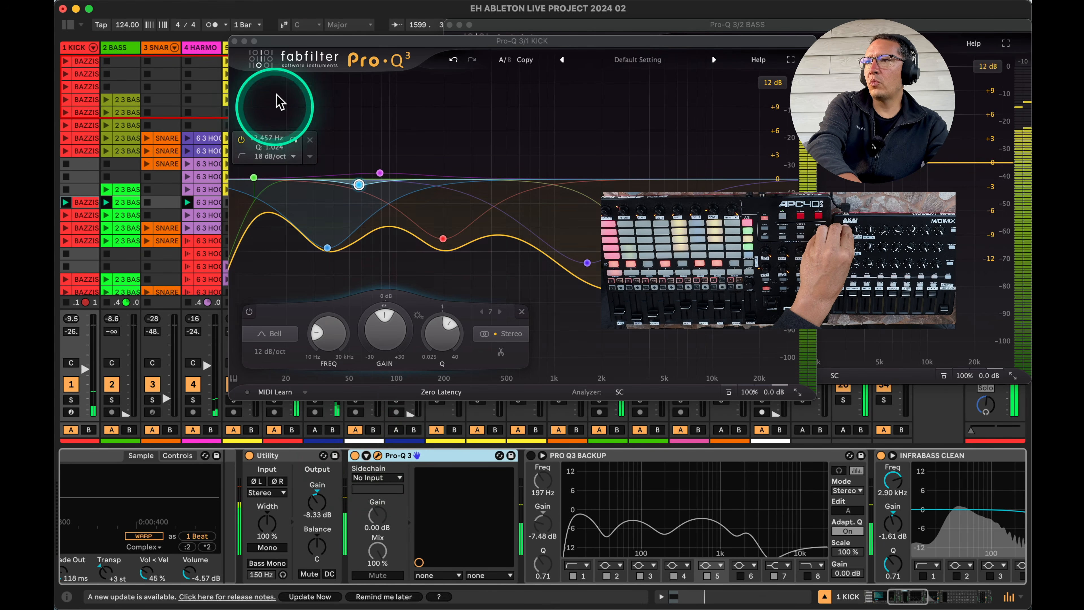
Reposition the KICK track's Pro-Q 3 window beside the BASS one and close it.
{"action": "left_click_drag", "start_coordinate": [290, 42], "coordinate": [132, 290]}
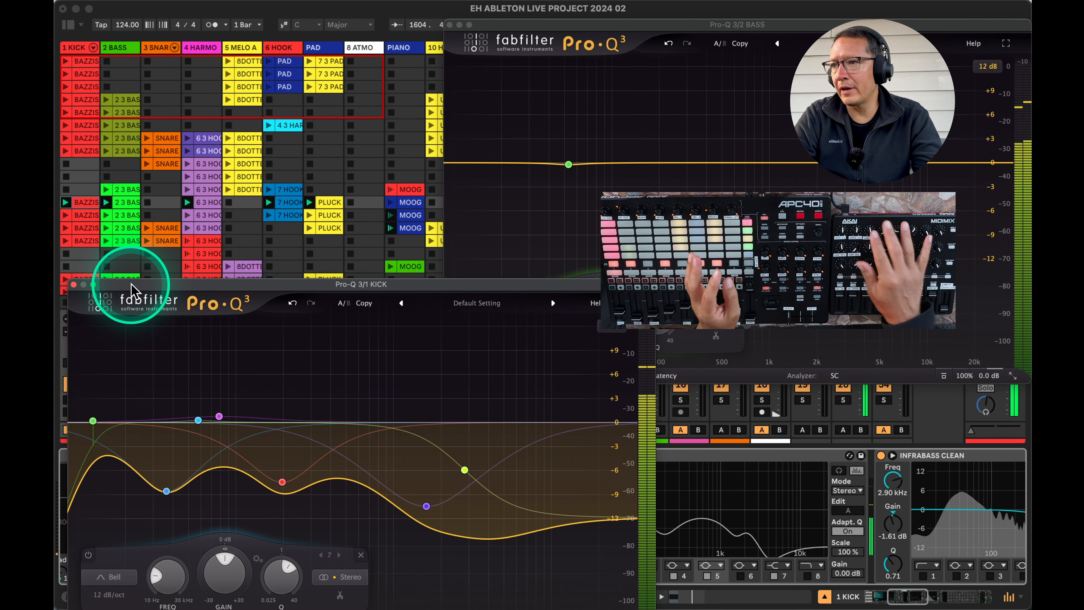
{"action": "left_click_drag", "start_coordinate": [131, 285], "coordinate": [156, 130]}
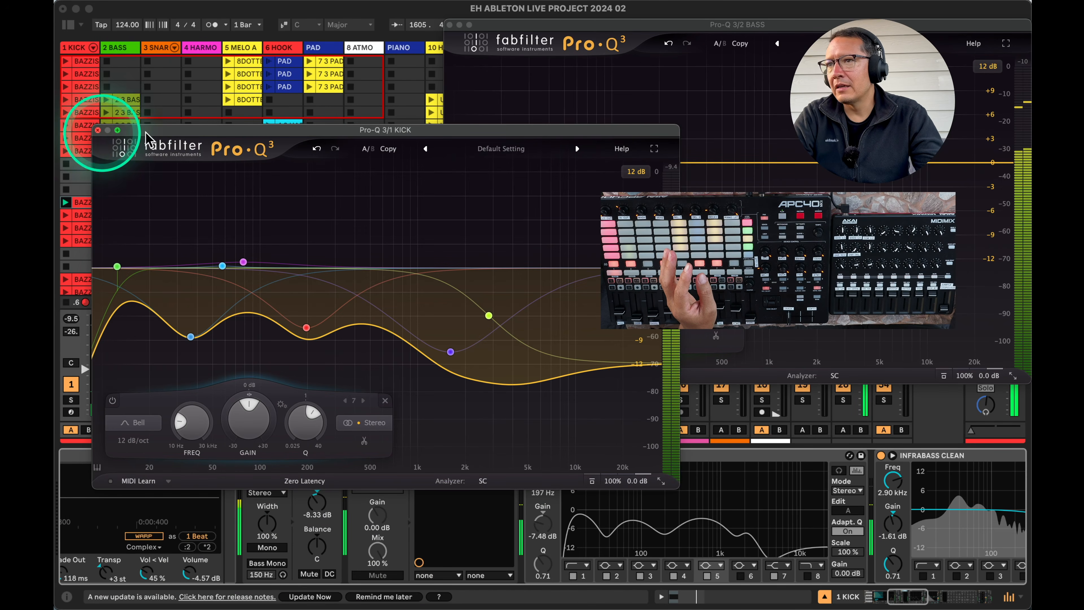
{"action": "left_click", "coordinate": [98, 130]}
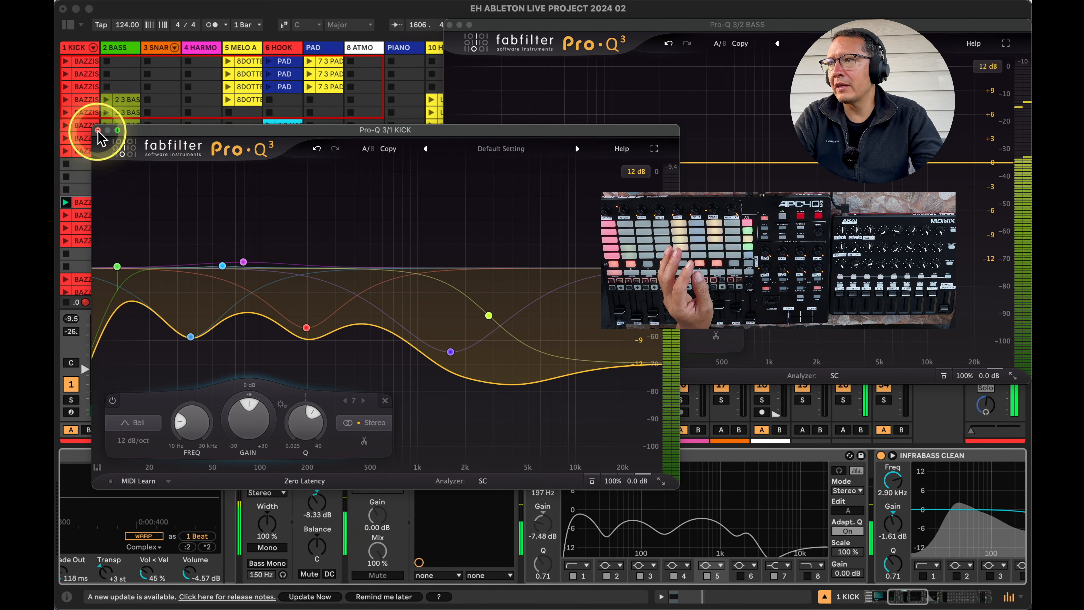
Close the BASS track's Pro-Q 3 window, switch to OBS, and return to the Ableton Live set.
{"action": "left_click", "coordinate": [449, 25]}
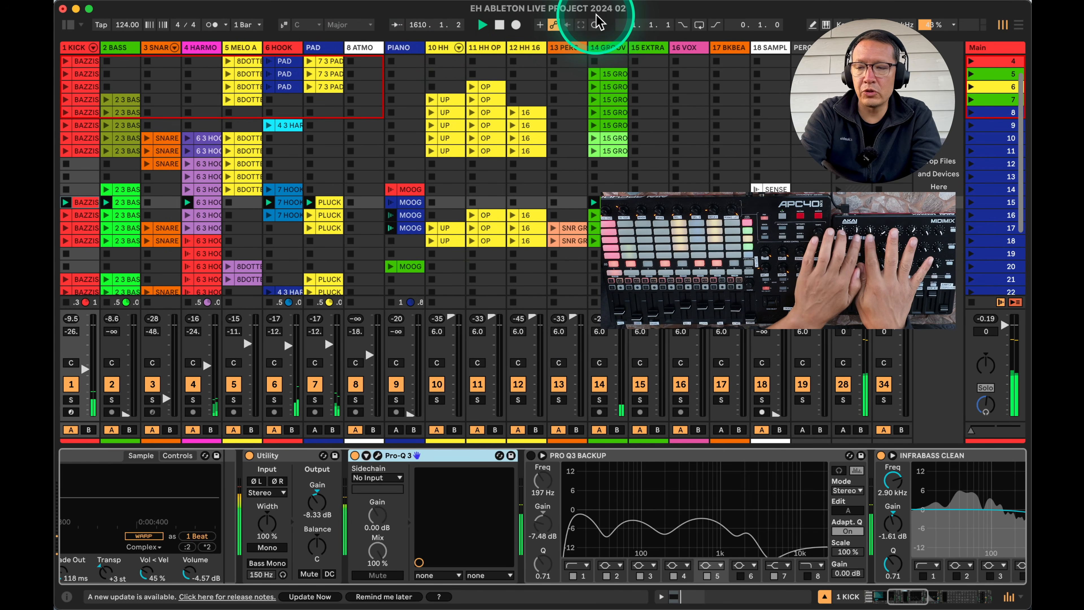
{"action": "key", "text": "super+Tab"}
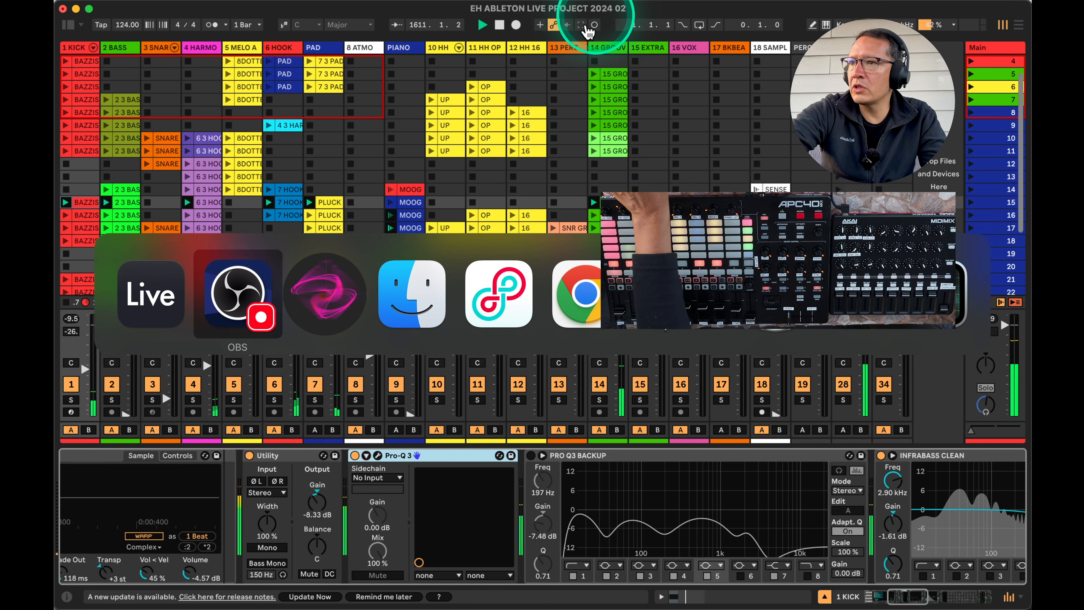
{"action": "left_click", "coordinate": [235, 287]}
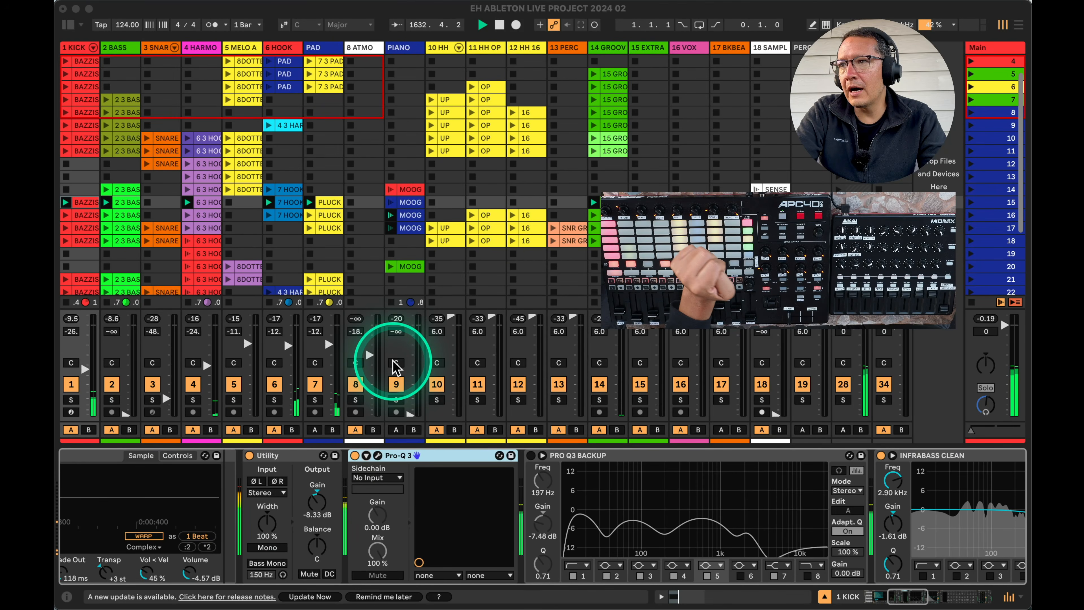
{"action": "key", "text": "ctrl+Up"}
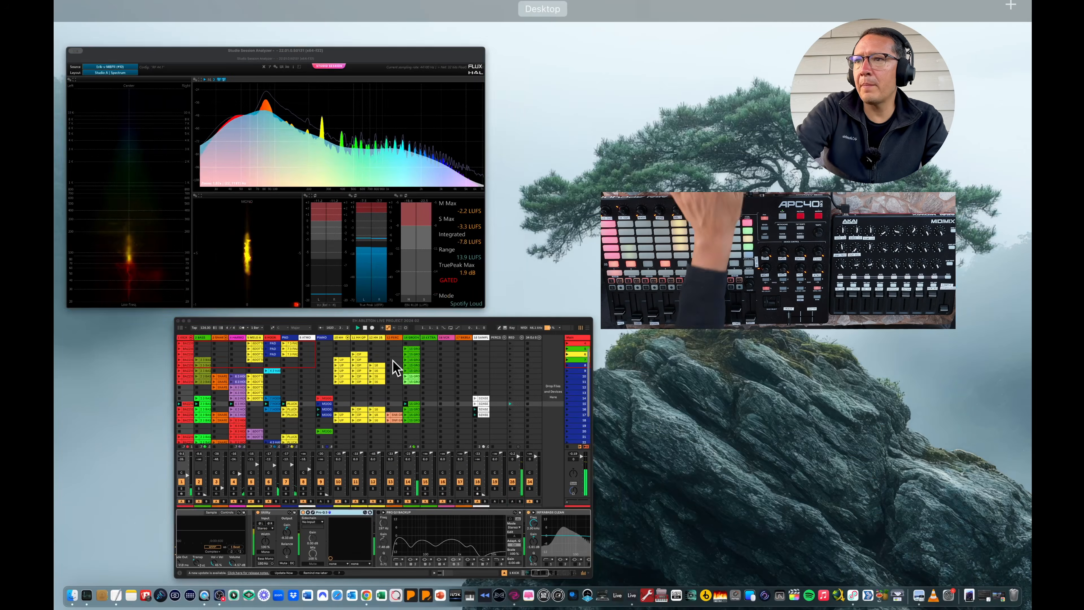
{"action": "left_click", "coordinate": [338, 360]}
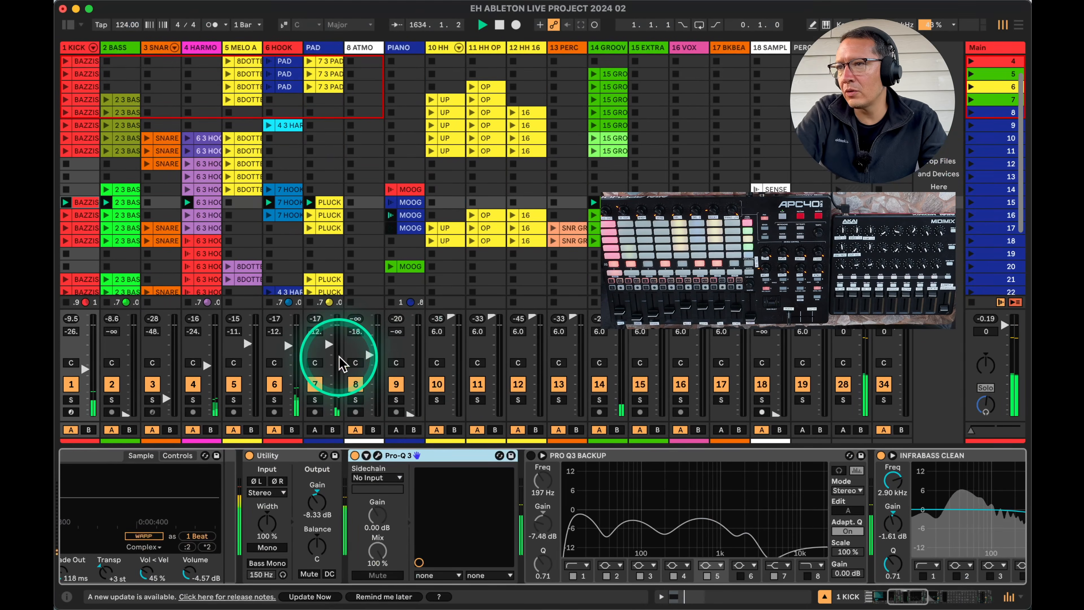
Examine the device chains of the PAD, 10 HH UP, 11 HH OPEN and 12 HH 16 tracks.
{"action": "left_click", "coordinate": [319, 47]}
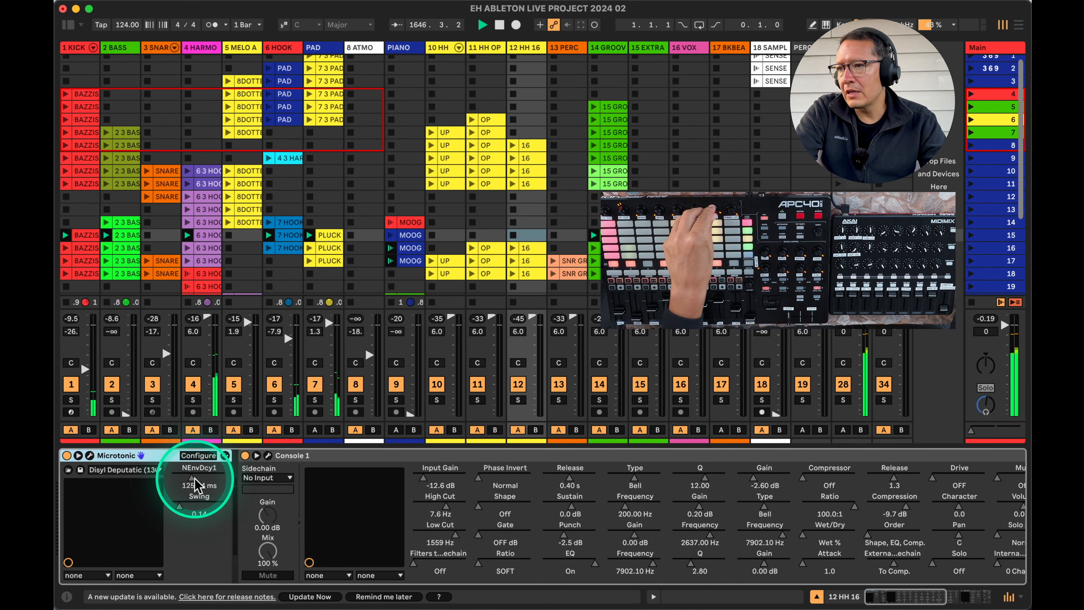
{"action": "left_click", "coordinate": [447, 46]}
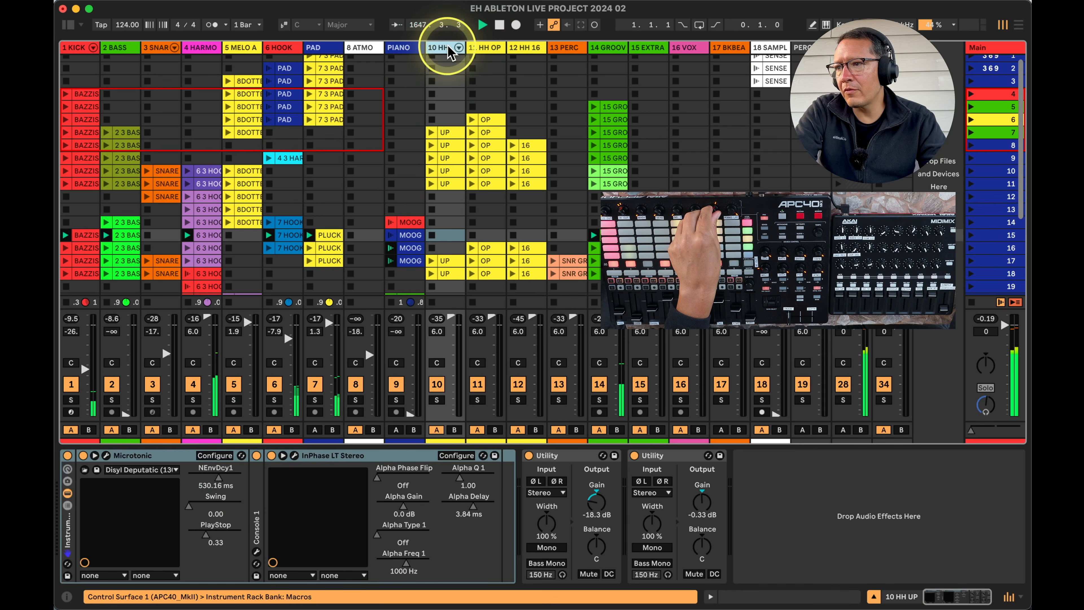
{"action": "left_click", "coordinate": [492, 50]}
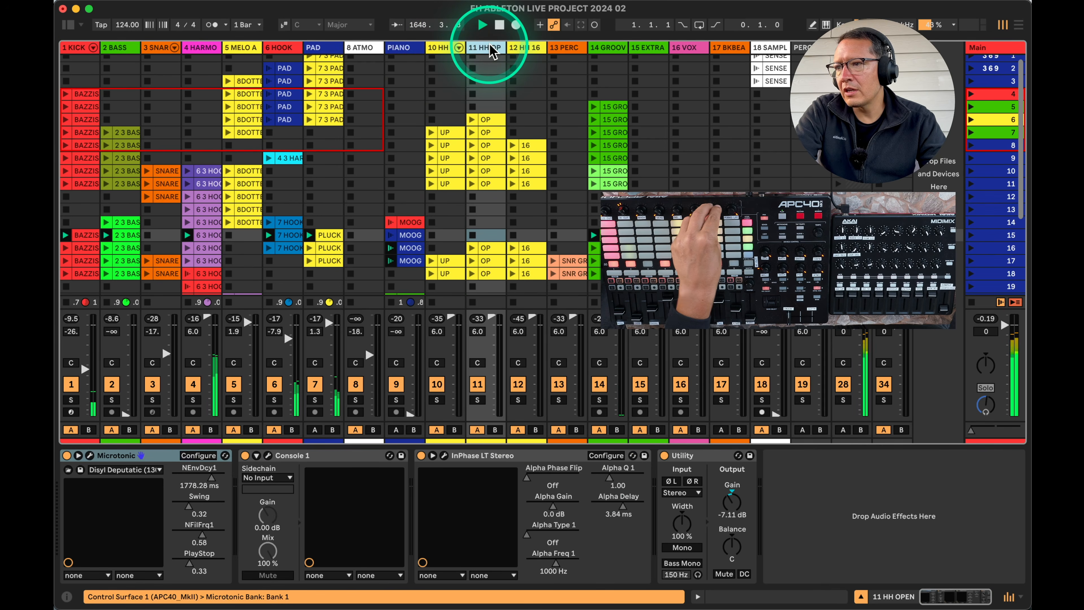
{"action": "left_click", "coordinate": [533, 48]}
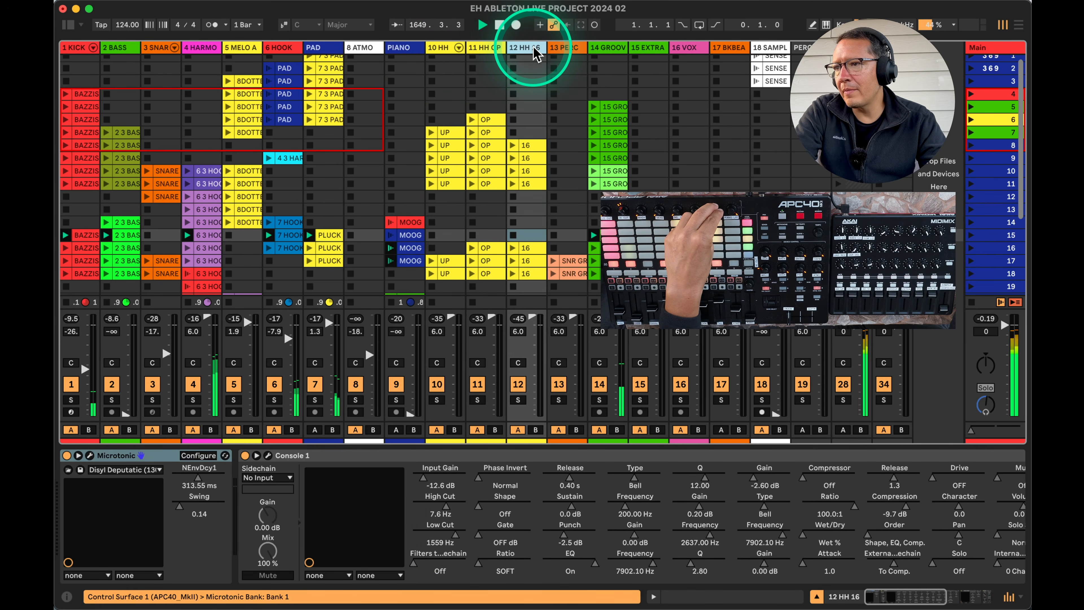
{"action": "left_click", "coordinate": [488, 50]}
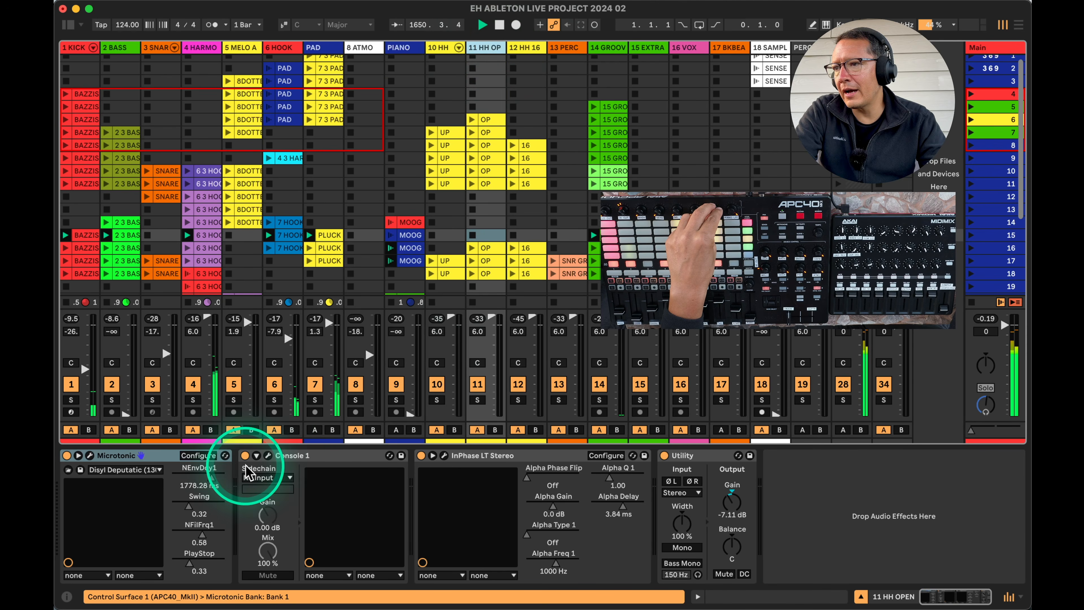
Inspect the MIDI mapping of Microtonic's NEnvDcy1 on the 10 HH UP track with the browser shown, and restore the normal view.
{"action": "left_click", "coordinate": [432, 47]}
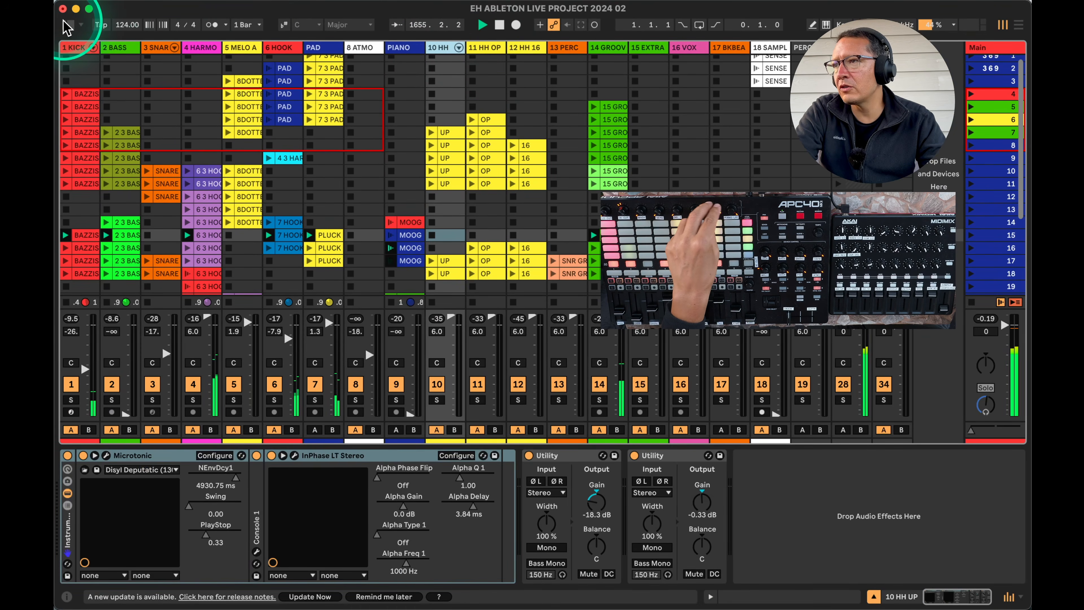
{"action": "left_click", "coordinate": [67, 25]}
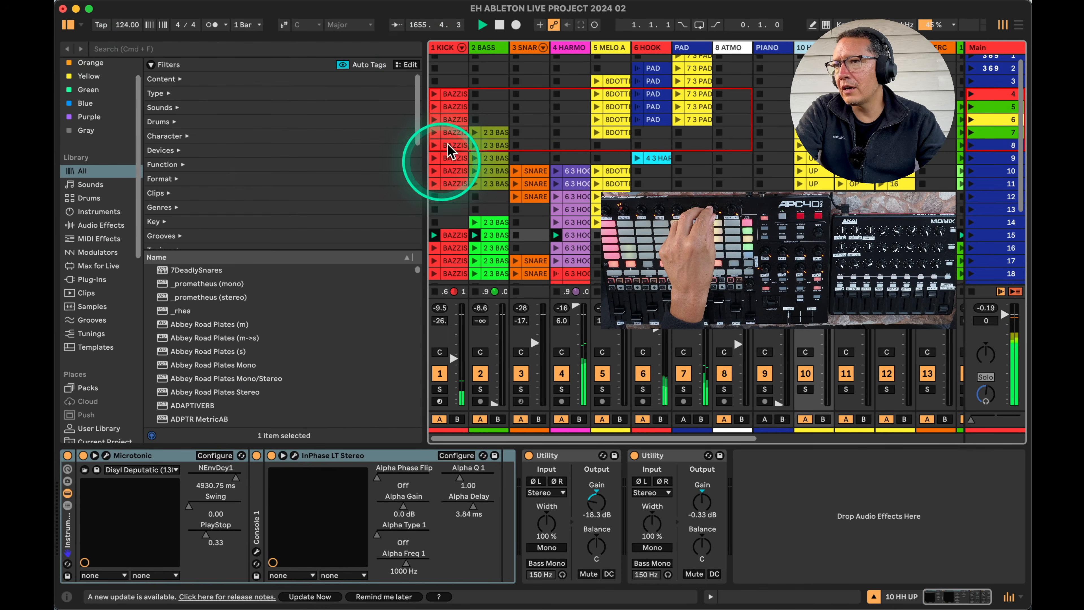
{"action": "left_click", "coordinate": [231, 475]}
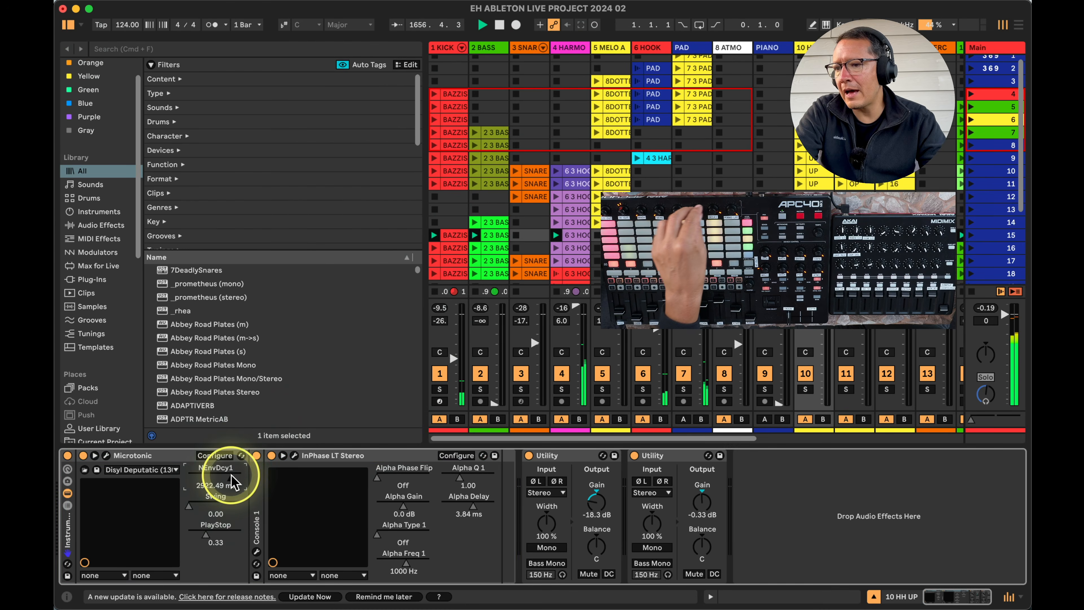
{"action": "key", "text": "super+m"}
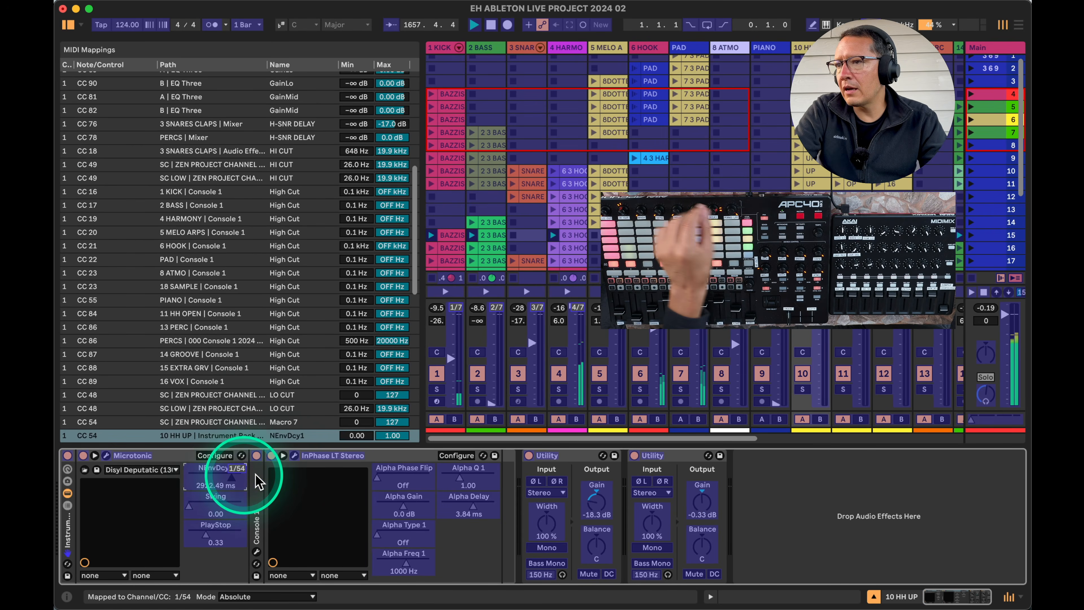
{"action": "left_click_drag", "start_coordinate": [396, 441], "coordinate": [395, 444]}
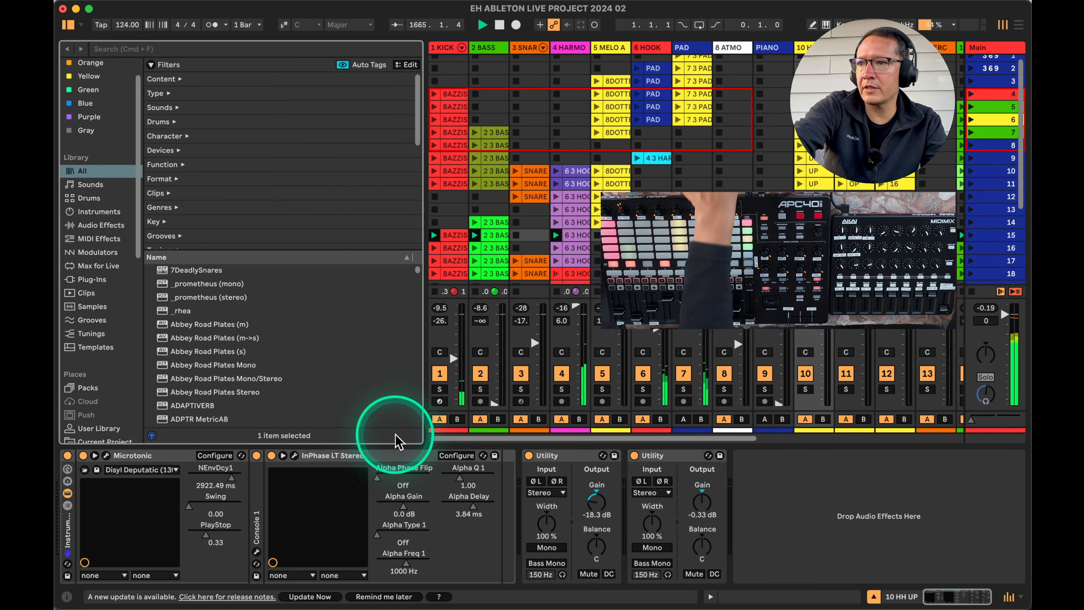
{"action": "key", "text": "super+m"}
{"action": "left_click", "coordinate": [68, 25]}
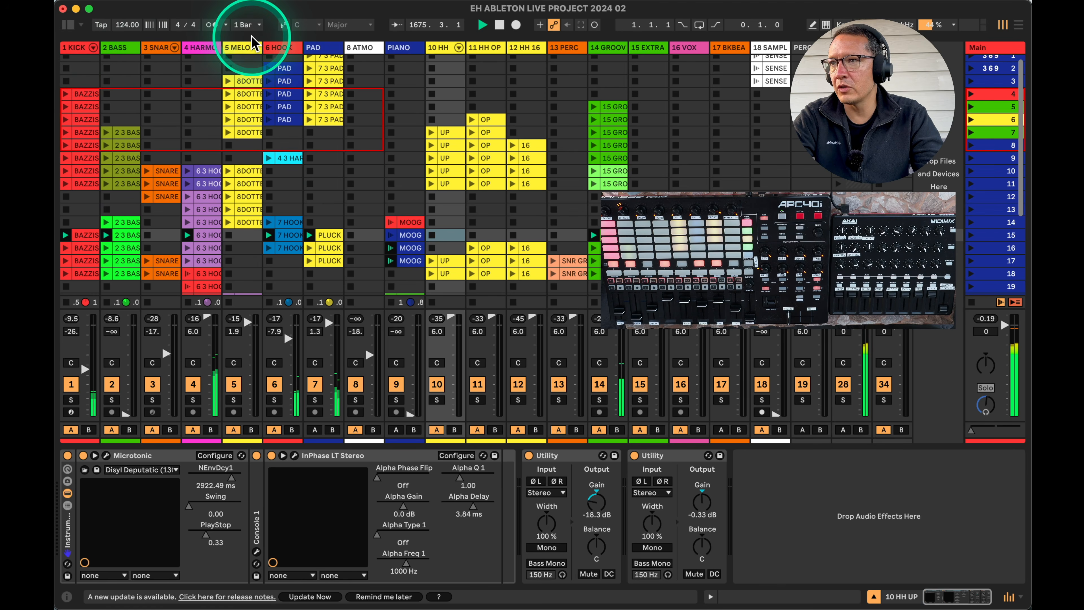
Review the device chains of the PAD, 8 ATMO, PIANO, 10 HH UP and 12 HH 16 tracks.
{"action": "left_click", "coordinate": [320, 52]}
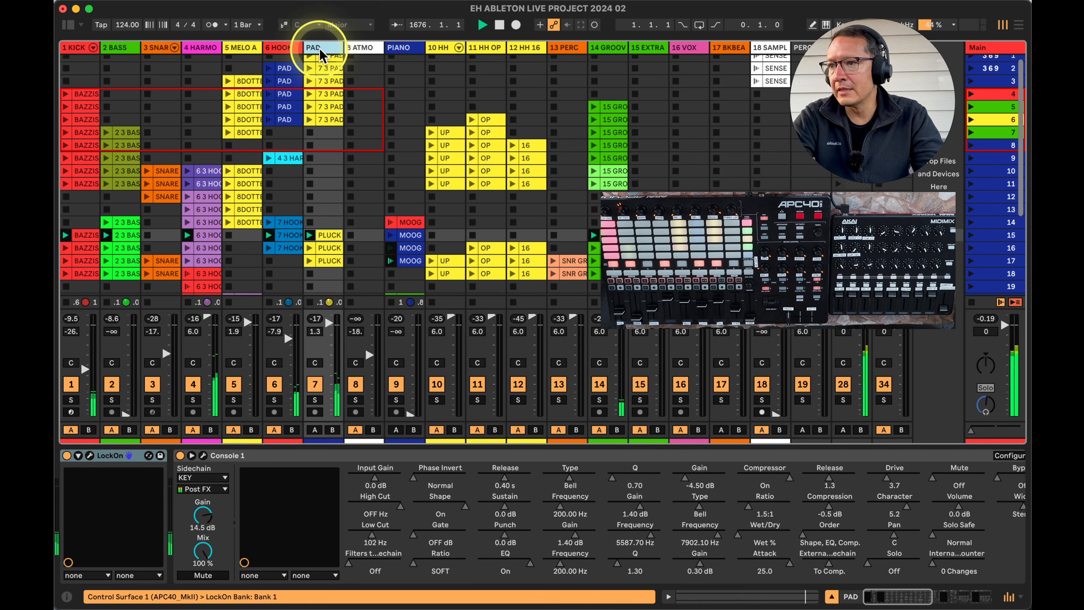
{"action": "left_click", "coordinate": [371, 49]}
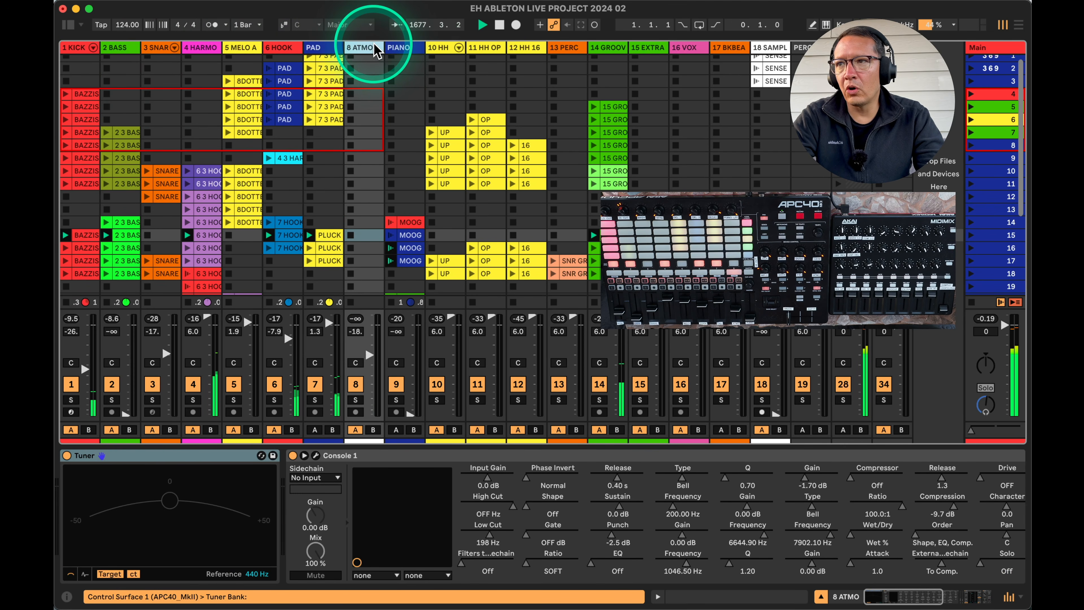
{"action": "left_click", "coordinate": [397, 51]}
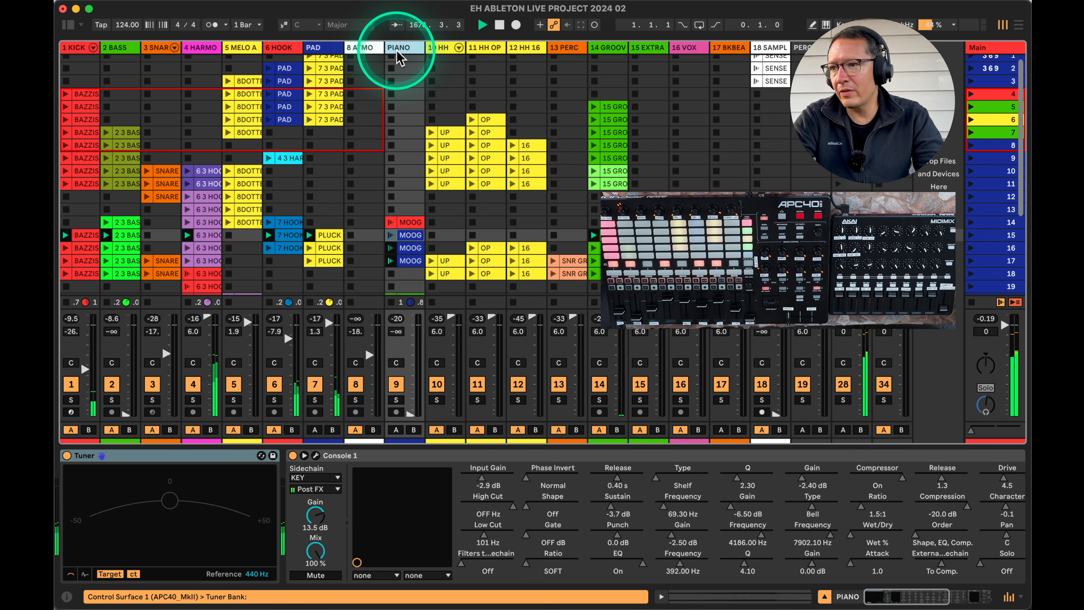
{"action": "scroll", "coordinate": [588, 519], "scroll_direction": "right", "scroll_amount": 10}
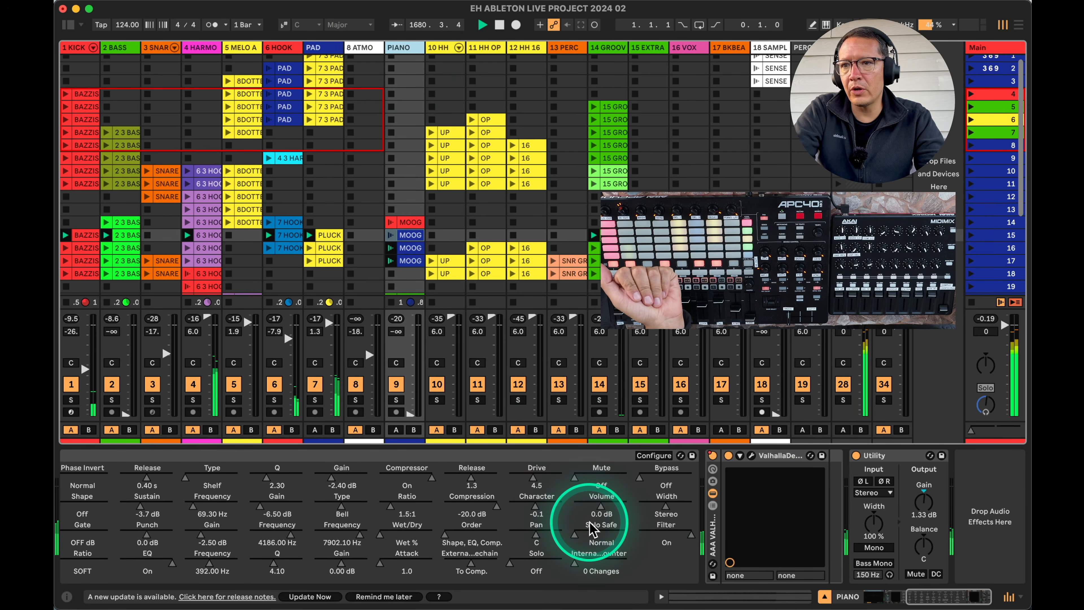
{"action": "left_click", "coordinate": [438, 48]}
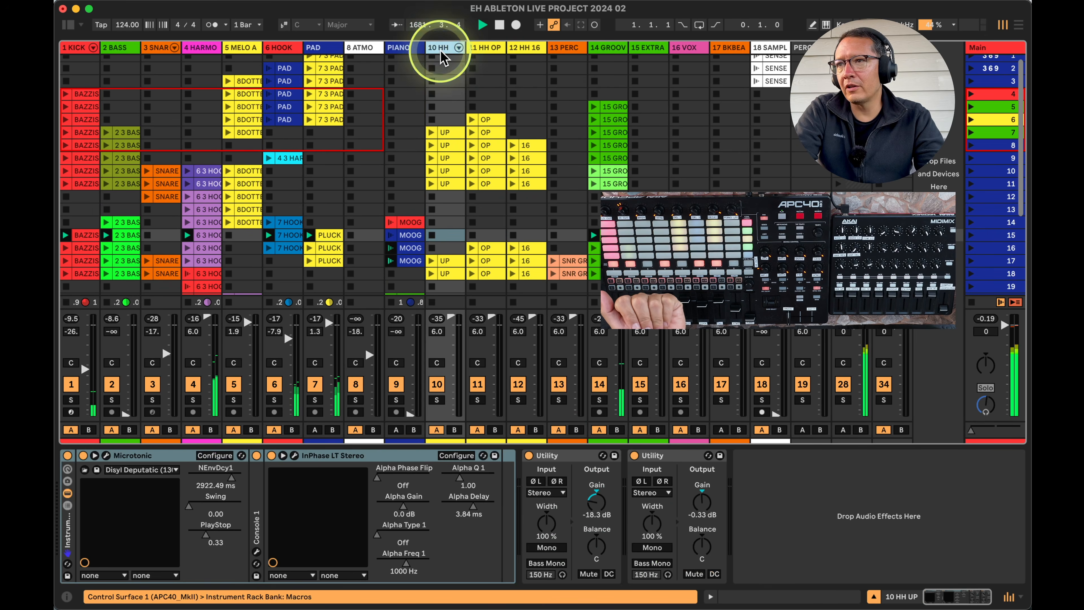
{"action": "left_click", "coordinate": [529, 46]}
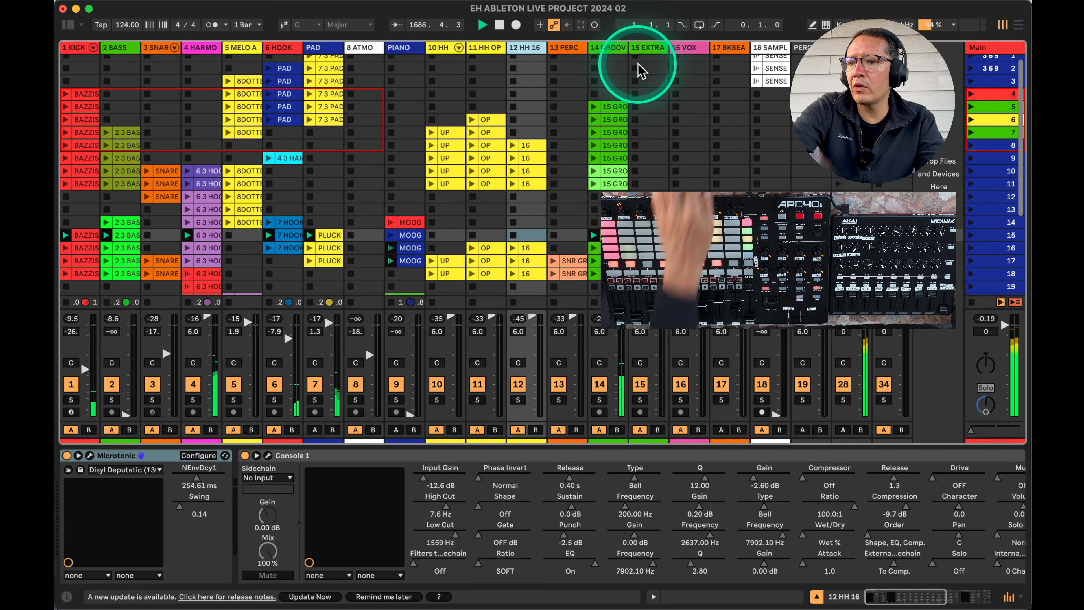
Examine the Display & Input and Link, Tempo & MIDI settings, including the control surface assignments, and close Settings.
{"action": "key", "text": "super+comma"}
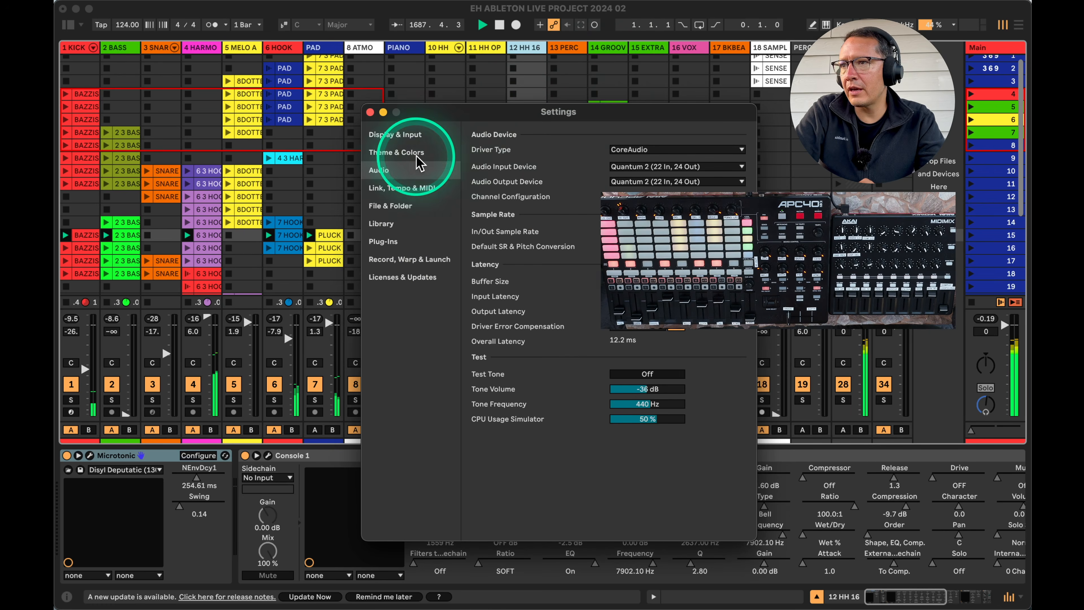
{"action": "left_click", "coordinate": [393, 134]}
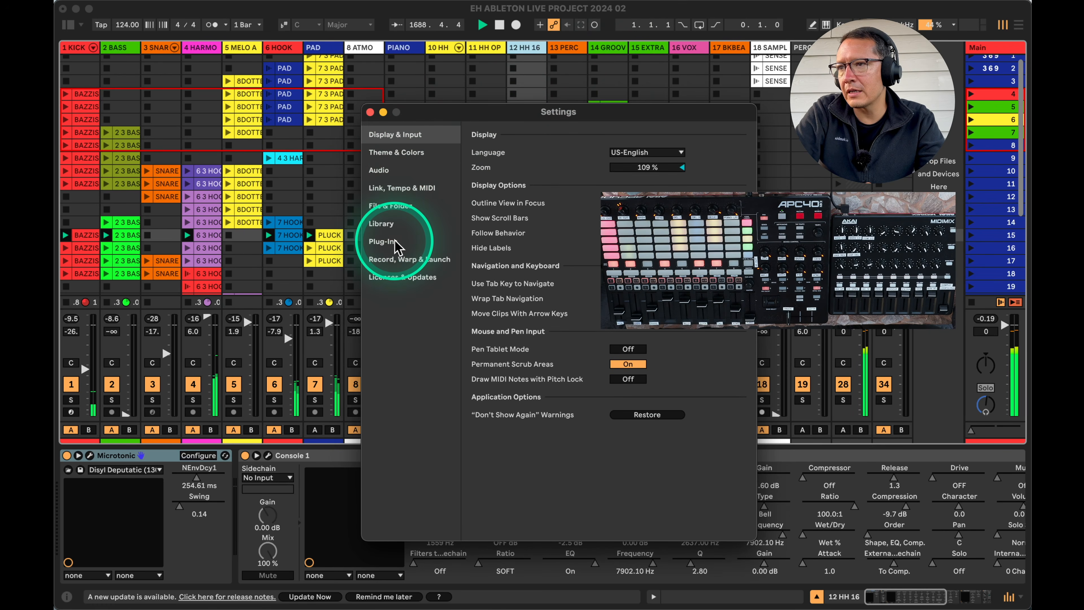
{"action": "left_click", "coordinate": [401, 188]}
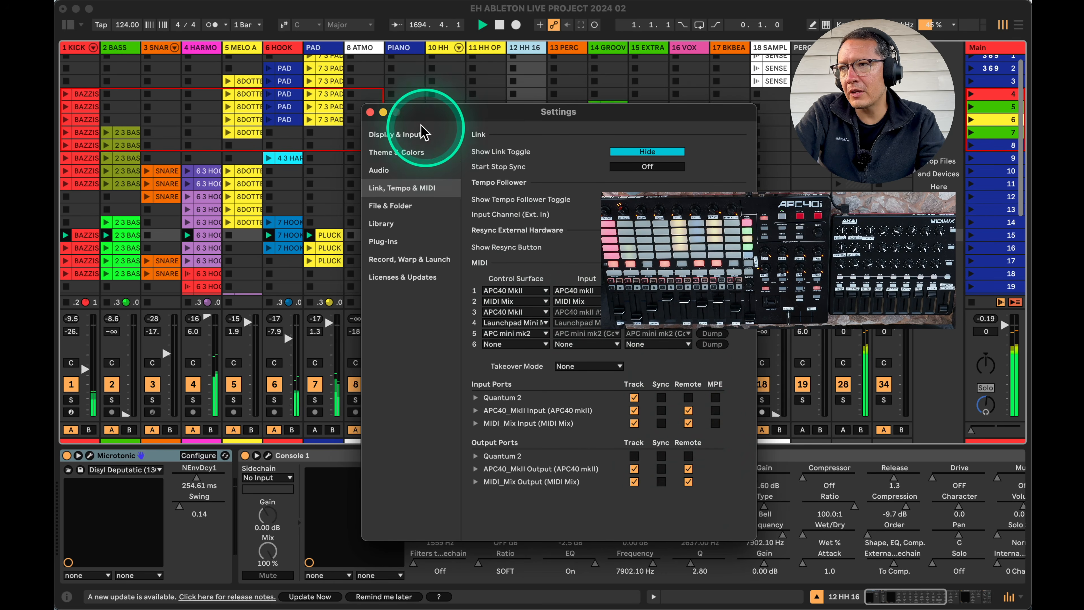
{"action": "left_click", "coordinate": [369, 112]}
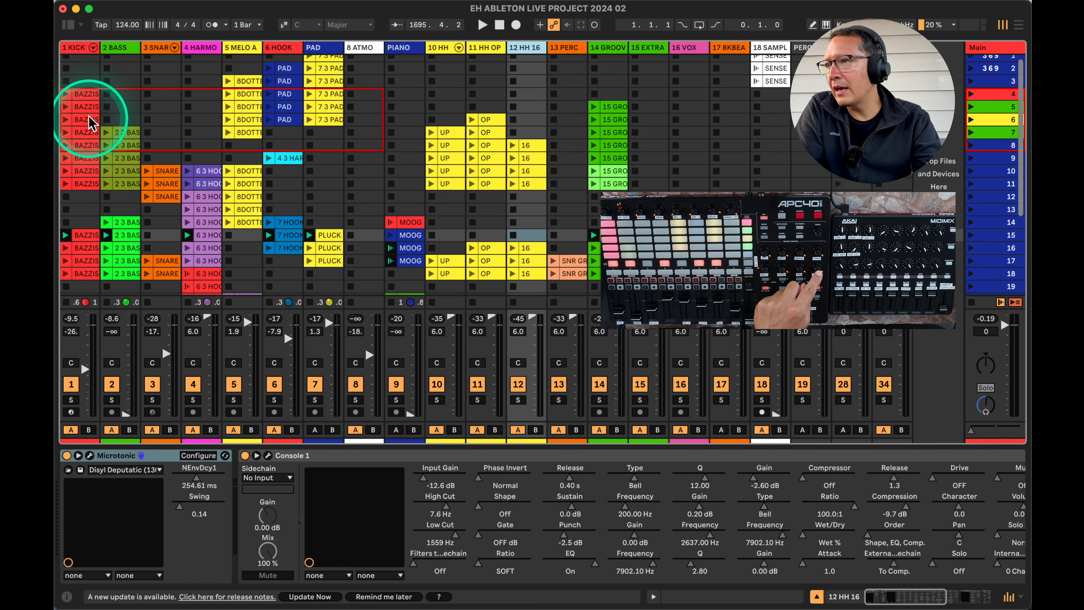
Check the MIDI mappings of Console 1 on the 12 HH 16 track and its High Cut on the KICK track, and leave mapping mode.
{"action": "left_click", "coordinate": [290, 455]}
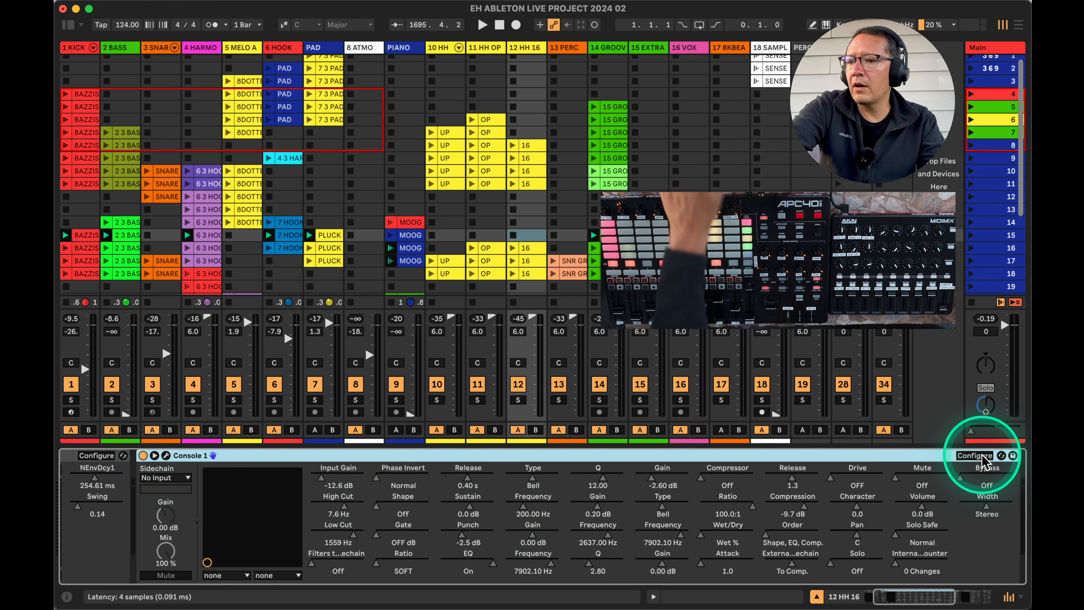
{"action": "key", "text": "super+m"}
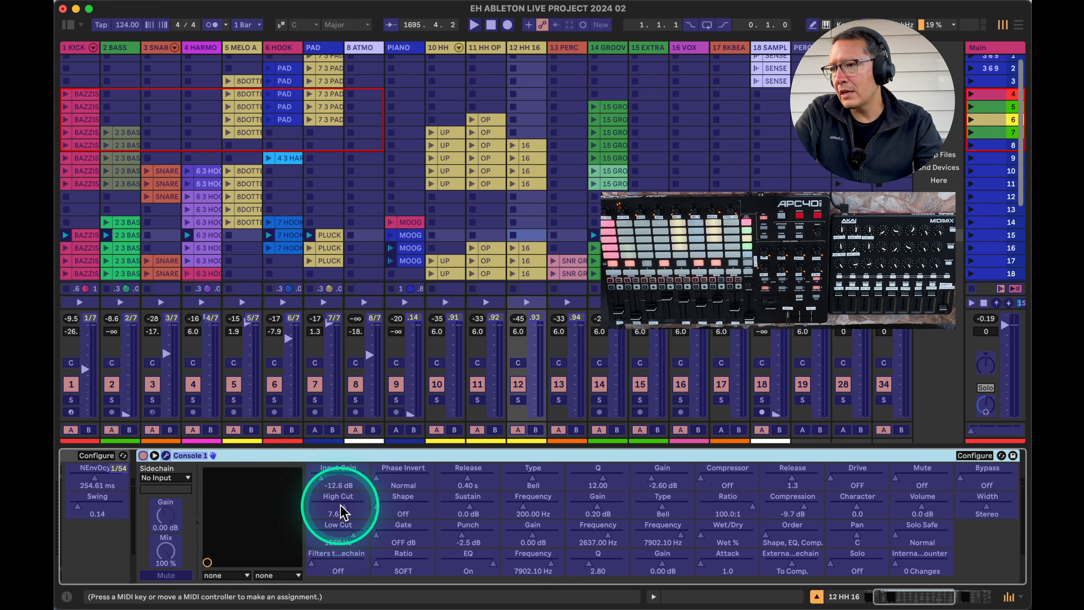
{"action": "left_click", "coordinate": [79, 49]}
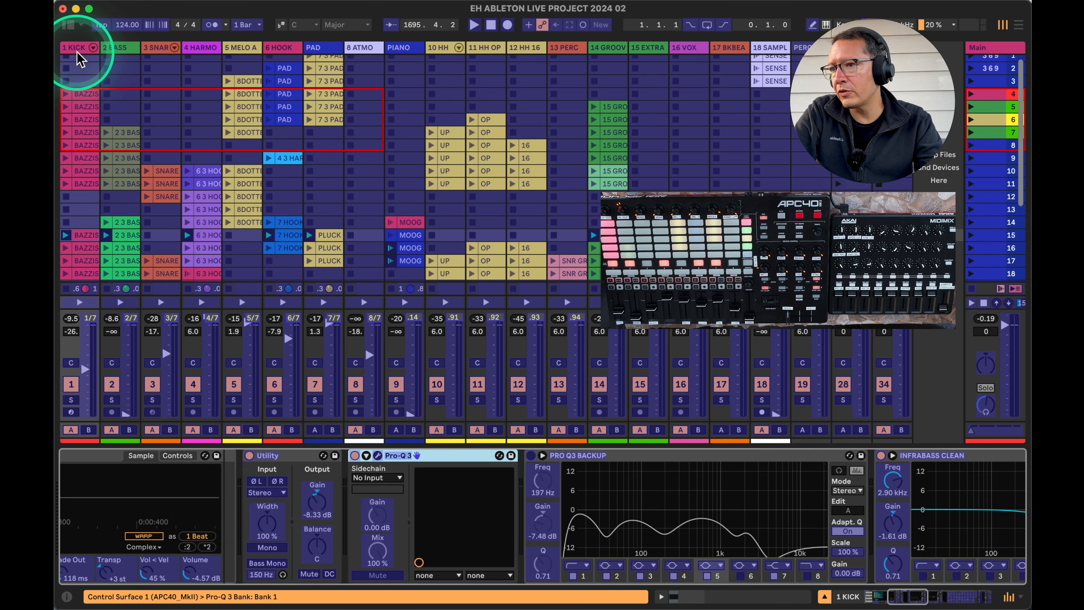
{"action": "scroll", "coordinate": [218, 484], "scroll_direction": "left", "scroll_amount": 5}
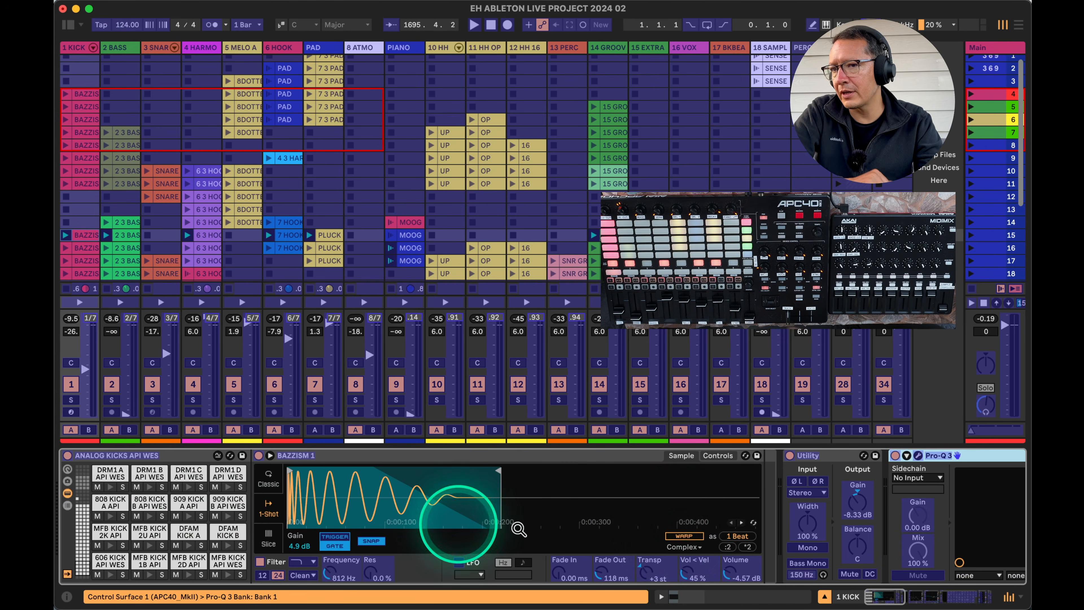
{"action": "scroll", "coordinate": [675, 528], "scroll_direction": "right", "scroll_amount": 10}
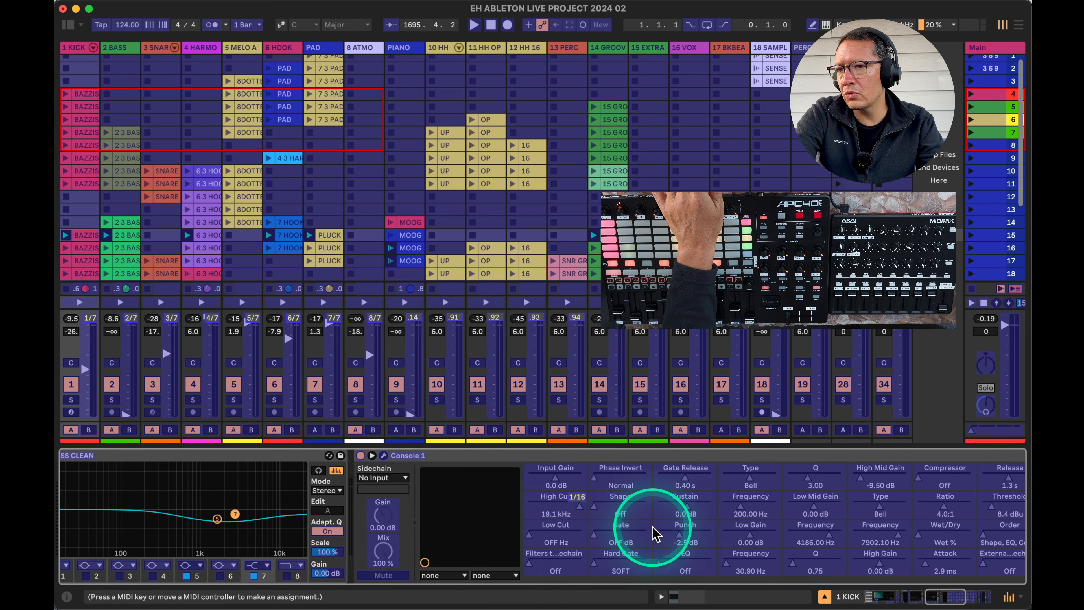
{"action": "left_click", "coordinate": [518, 513]}
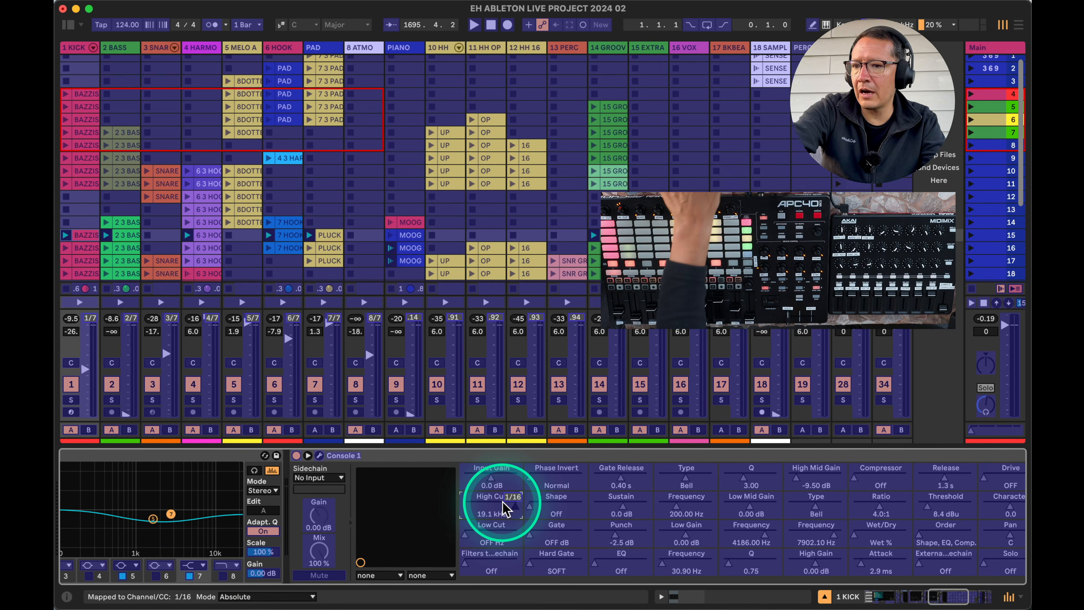
{"action": "key", "text": "super+m"}
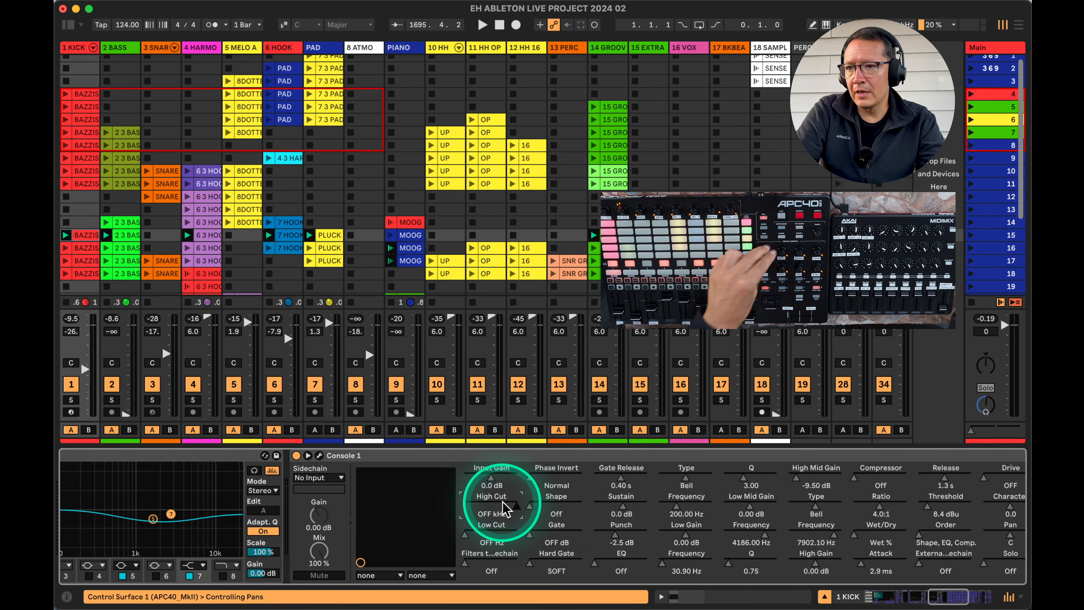
Review the device chain of the 2 BASS track, from Saturn 2 and occularScope back to ShaperBox 3 and Console 1.
{"action": "left_click", "coordinate": [115, 47]}
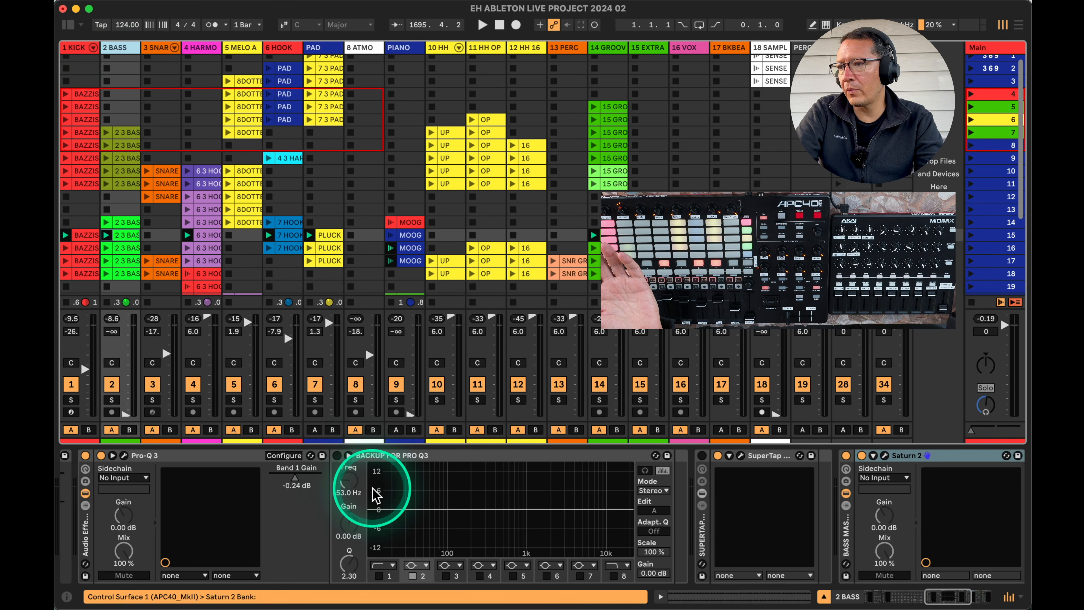
{"action": "scroll", "coordinate": [332, 520], "scroll_direction": "right", "scroll_amount": 9}
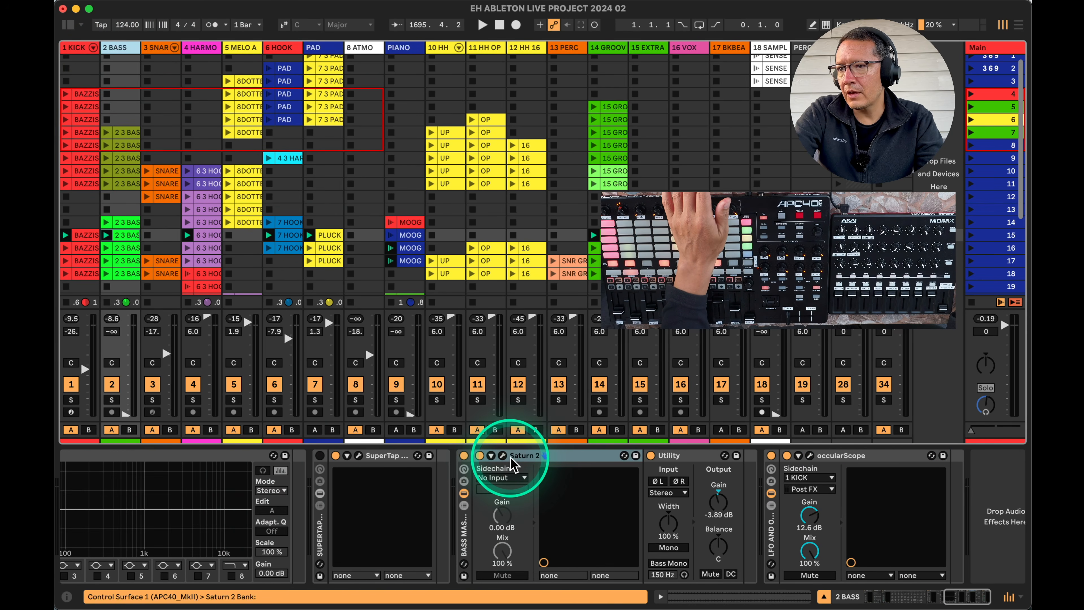
{"action": "scroll", "coordinate": [511, 462], "scroll_direction": "left", "scroll_amount": 20}
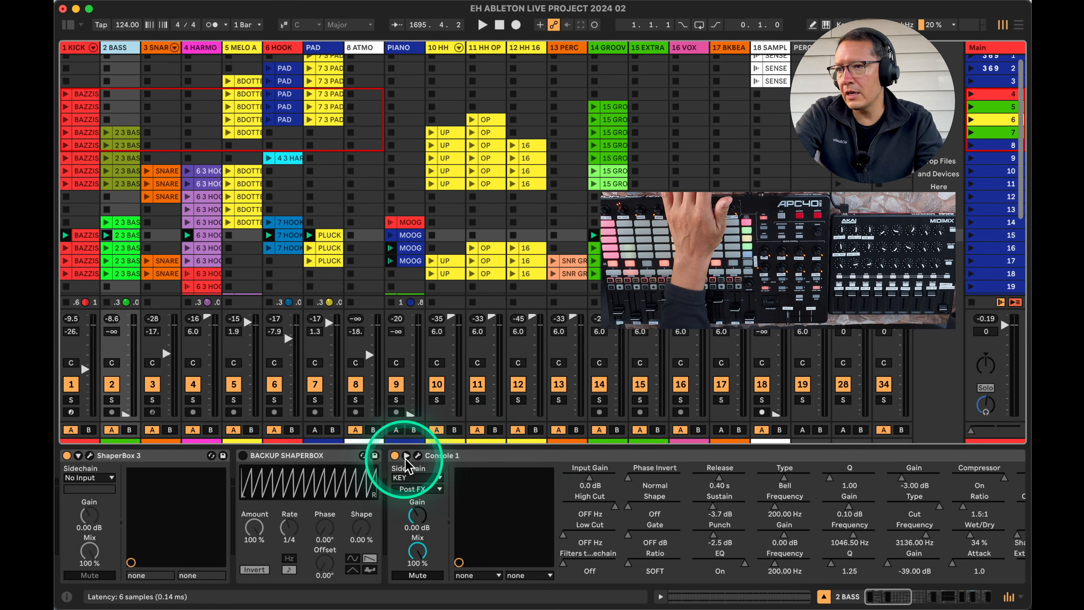
Inspect the MIDI mapping of Console 1's High Cut on the 2 BASS track, and leave mapping mode.
{"action": "left_click", "coordinate": [456, 455]}
{"action": "key", "text": "super+m"}
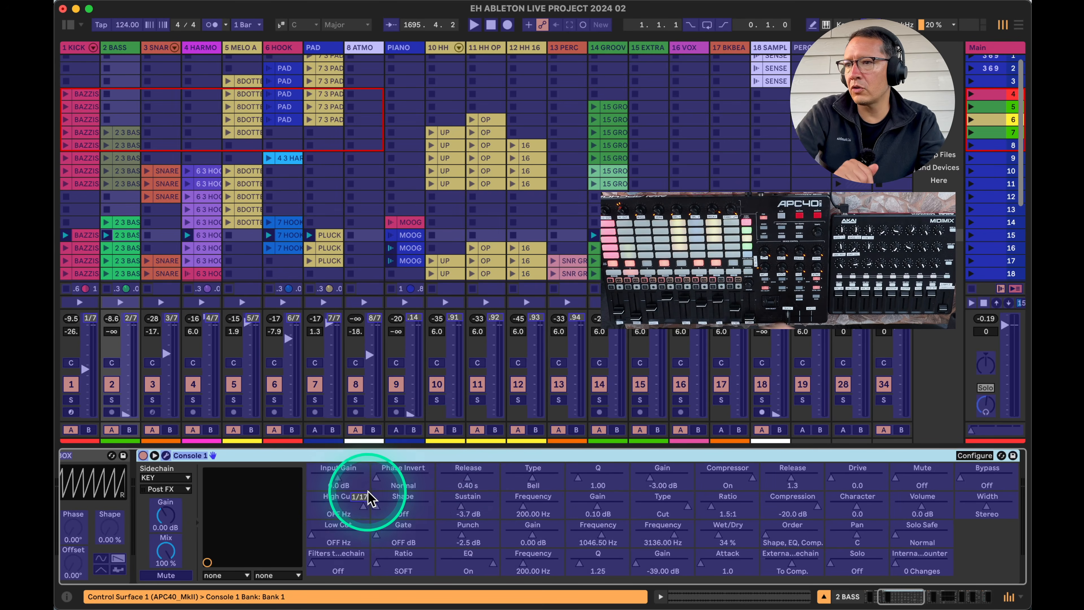
{"action": "left_click", "coordinate": [356, 502]}
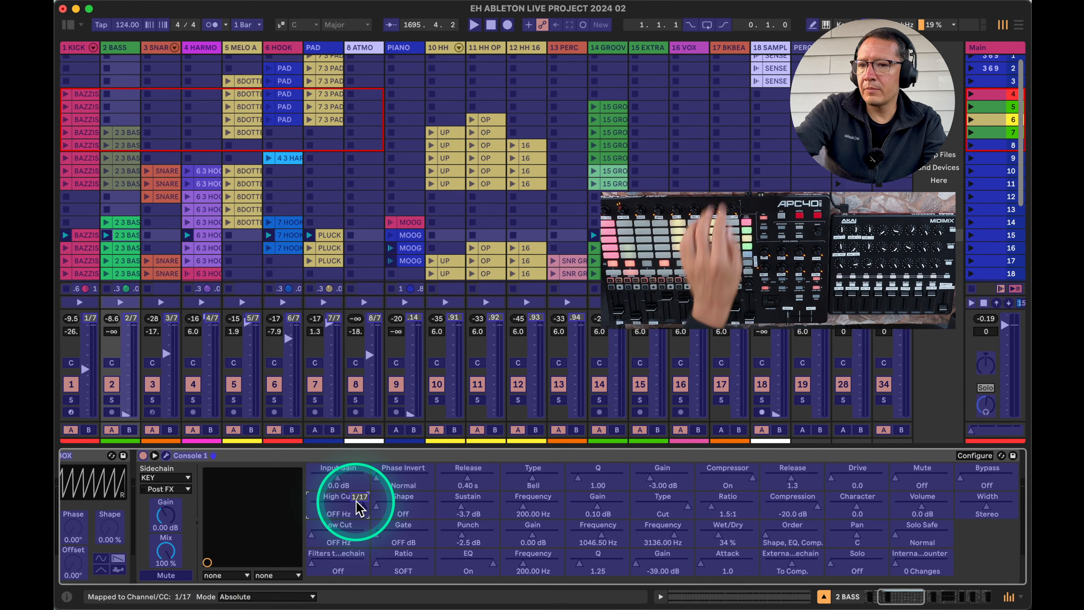
{"action": "key", "text": "BackSpace"}
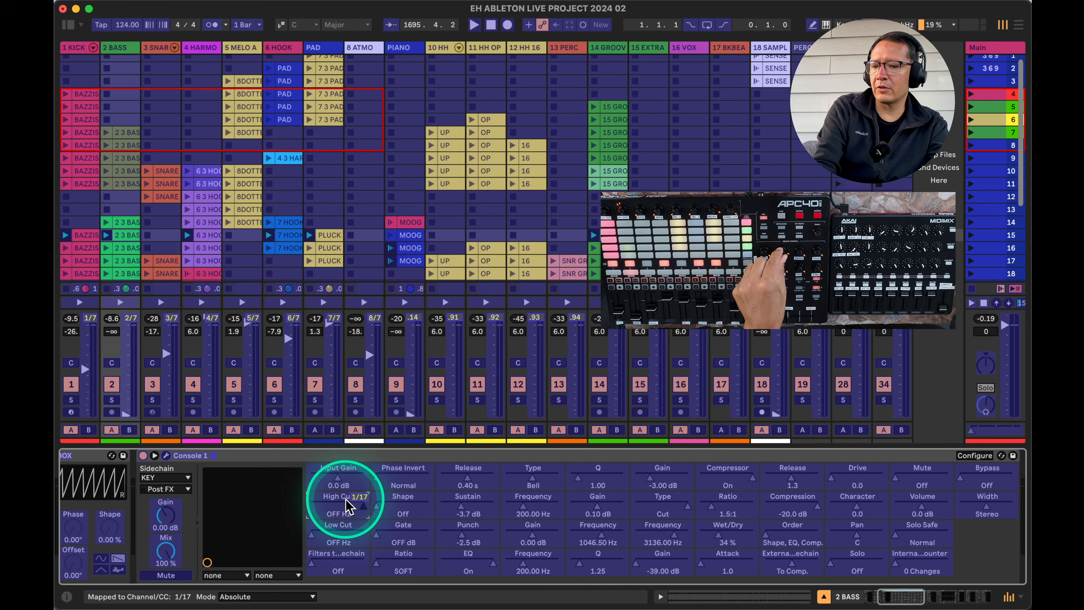
{"action": "key", "text": "super+m"}
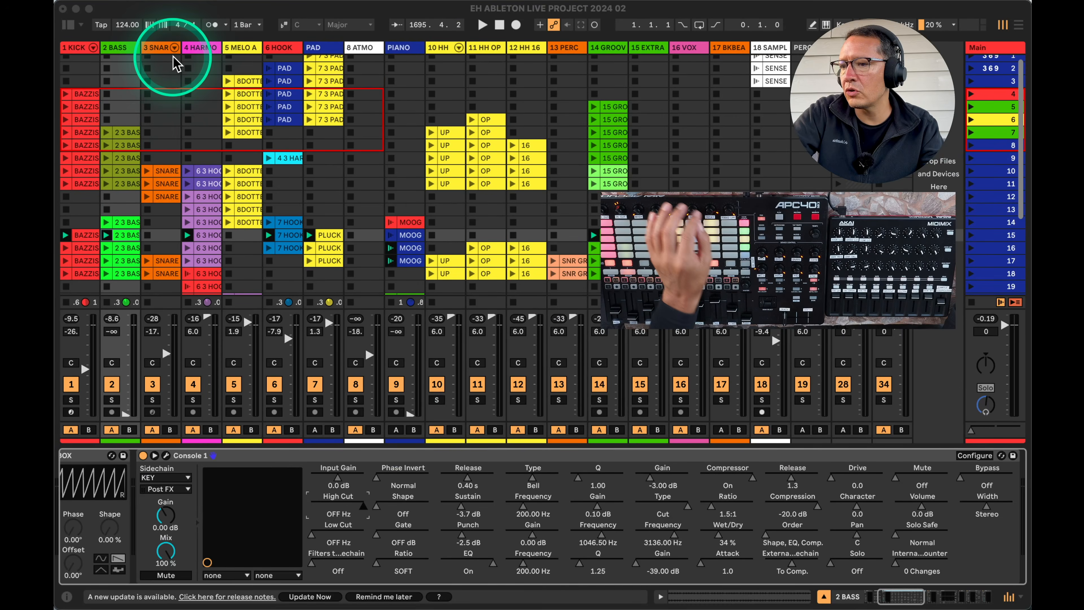
Check the MIDI mappings of sends B and H on the 3 SNARES CLAPS track, and hide the sends again.
{"action": "key", "text": "super+Tab"}
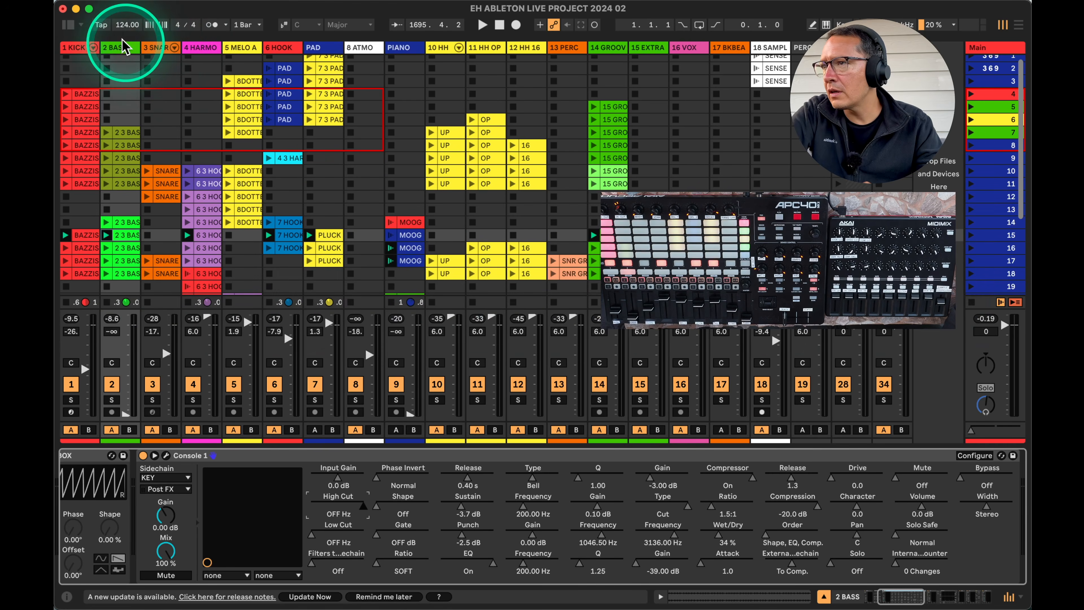
{"action": "left_click", "coordinate": [158, 55]}
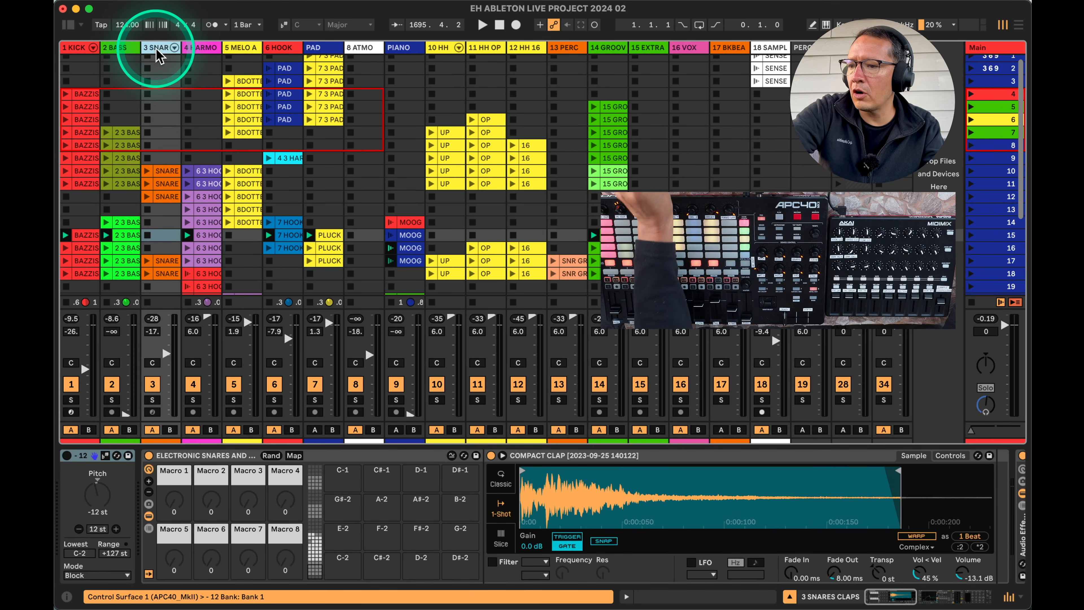
{"action": "key", "text": "super+alt+s"}
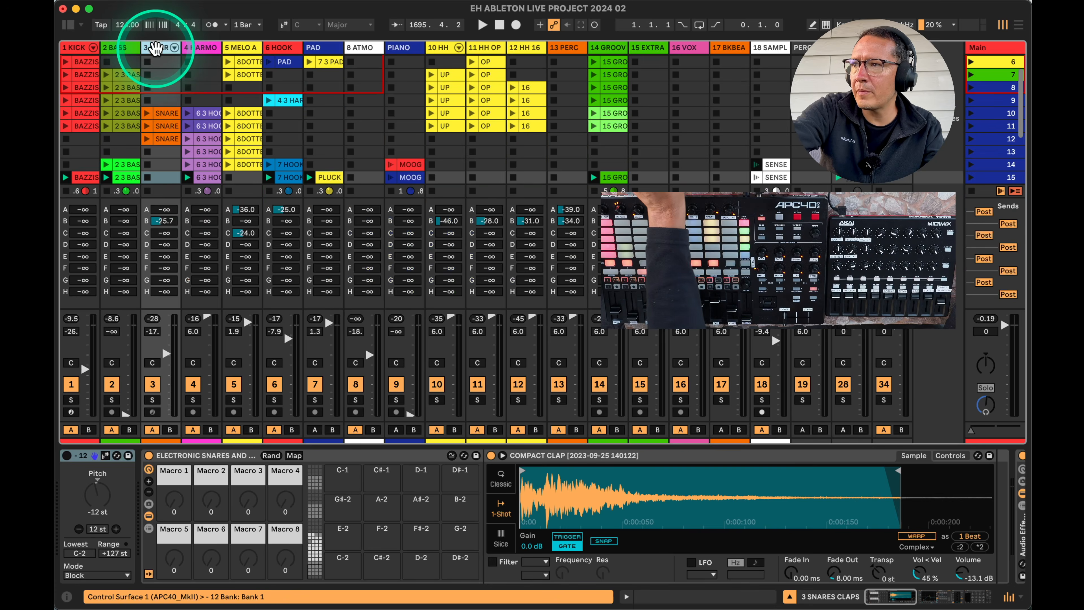
{"action": "left_click", "coordinate": [164, 223]}
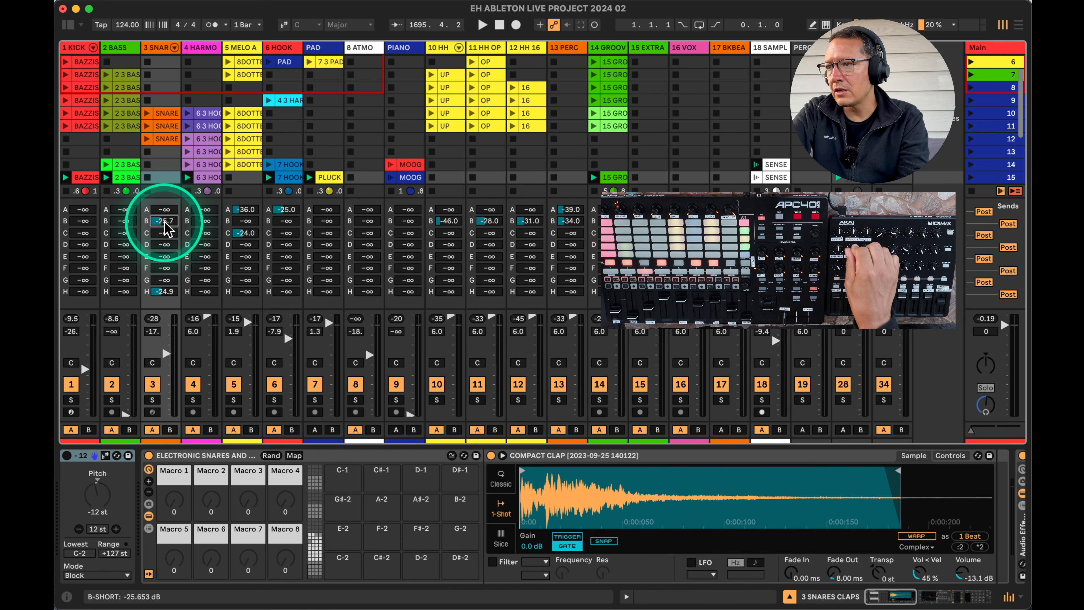
{"action": "key", "text": "super+m"}
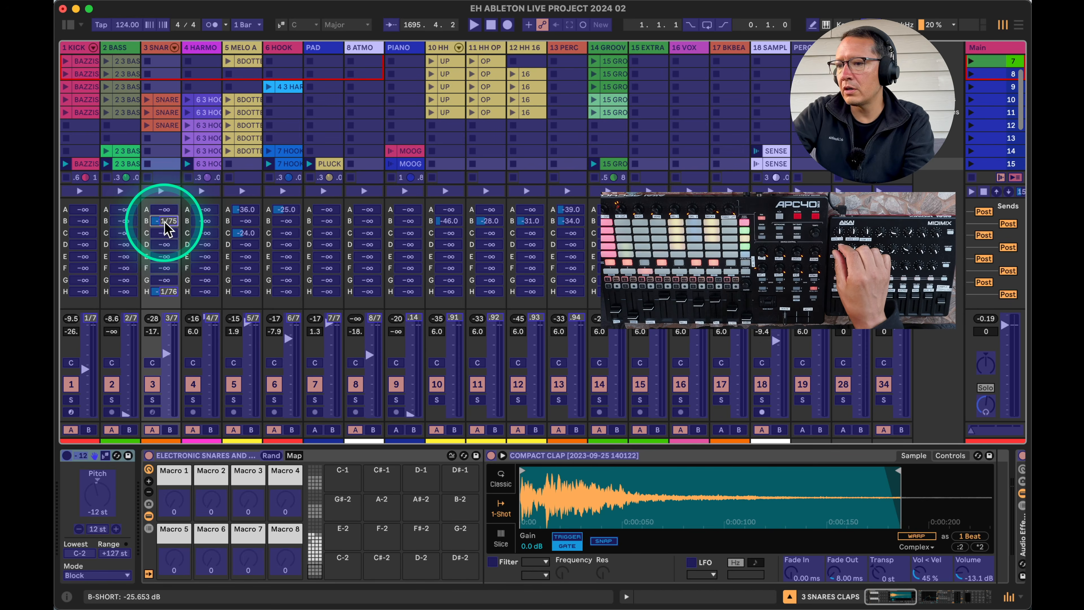
{"action": "key", "text": "super+m"}
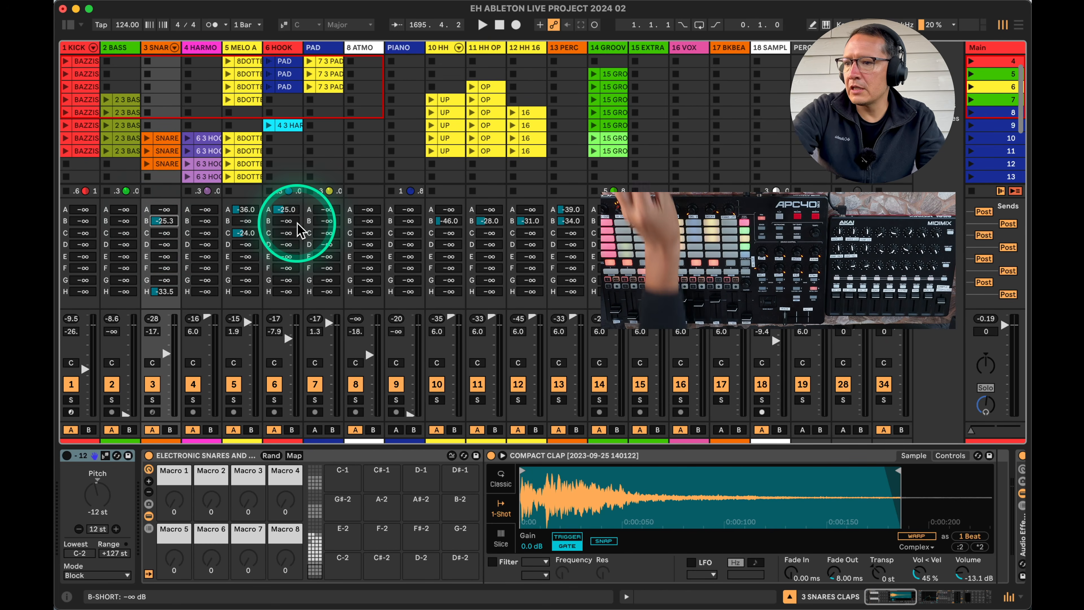
{"action": "key", "text": "super+alt+s"}
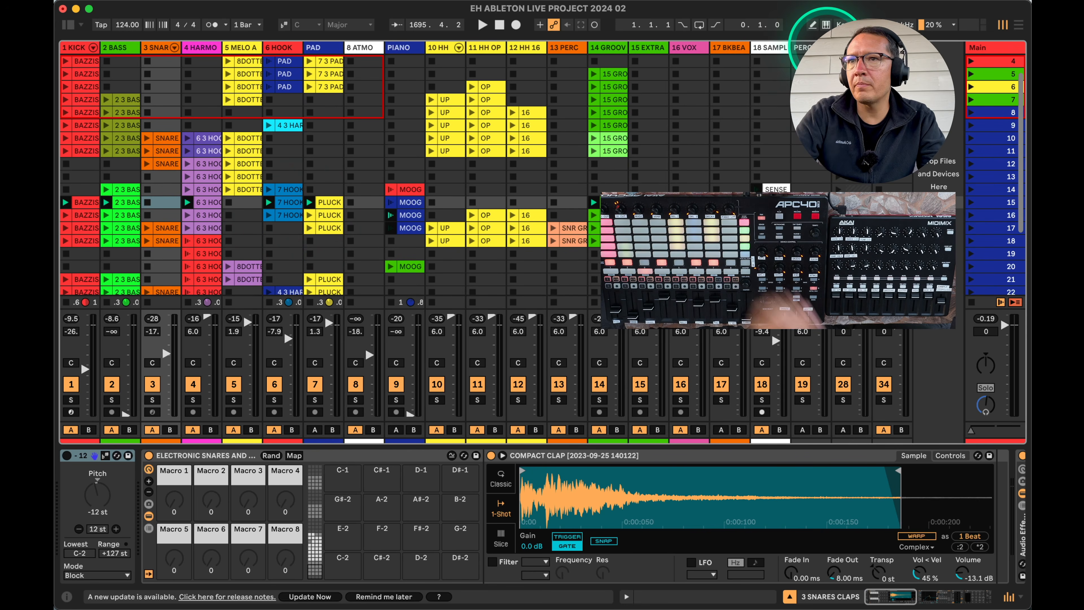
Show the sends and inspect the MIDI mappings of the Audio Effect Rack's LO CUT and HI CUT controls on the SC track.
{"action": "scroll", "coordinate": [283, 332], "scroll_direction": "right", "scroll_amount": 5}
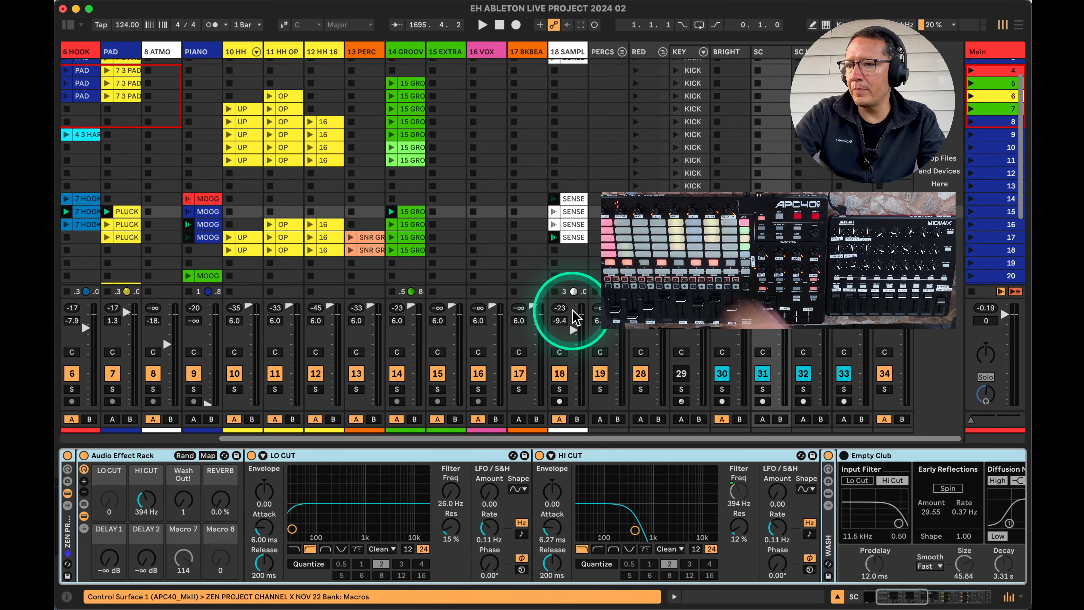
{"action": "key", "text": "super+alt+s"}
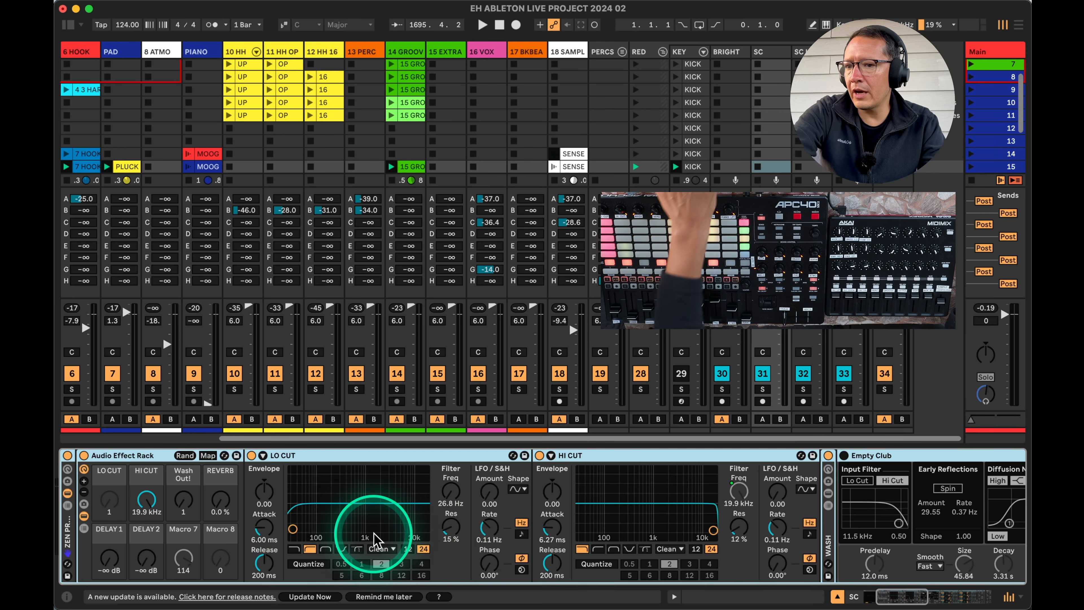
{"action": "key", "text": "super+m"}
{"action": "left_click", "coordinate": [447, 496]}
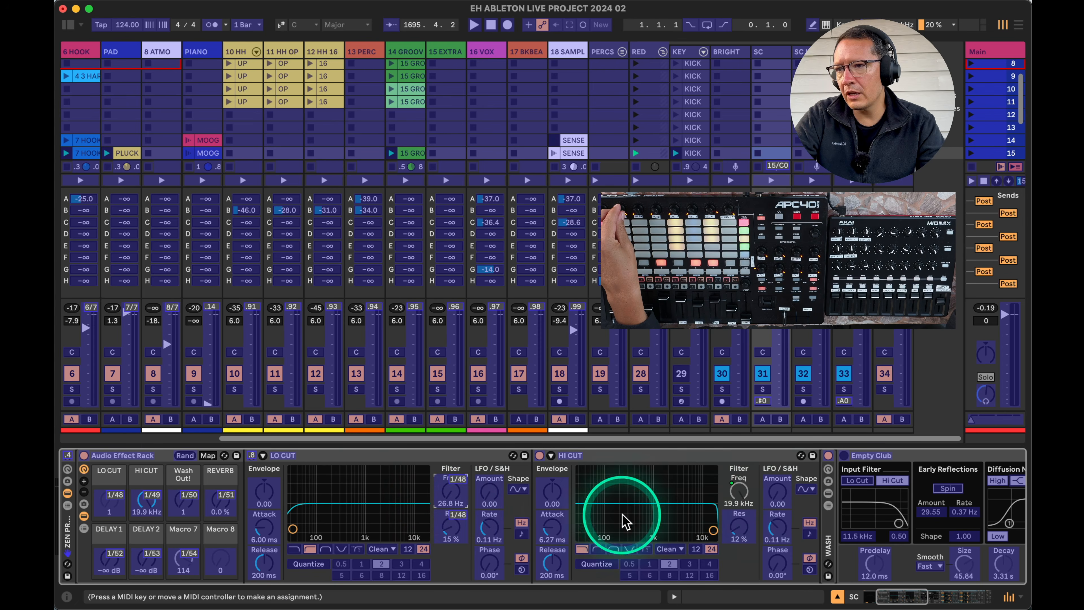
{"action": "left_click", "coordinate": [150, 505]}
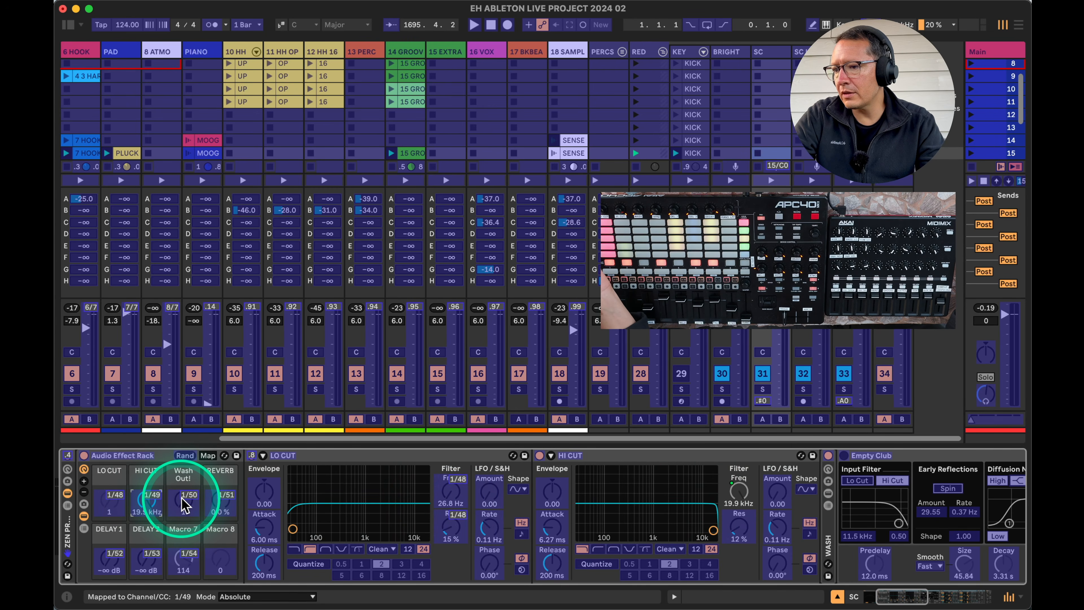
{"action": "key", "text": "super+m"}
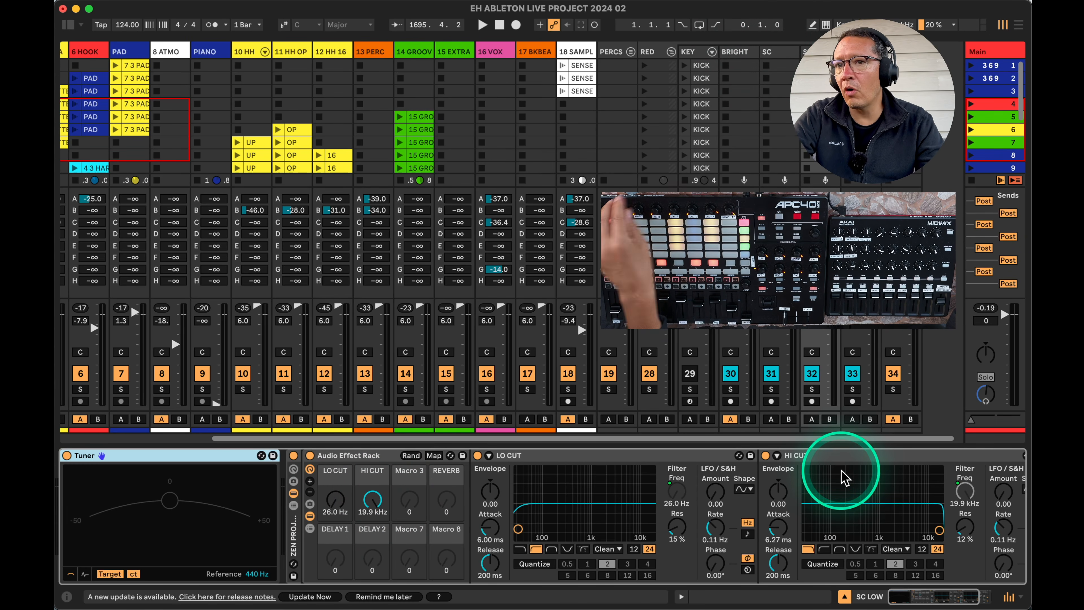
Review the device chain of the SC LOW track, and check the MIDI assignment of Send D on the SC track.
{"action": "scroll", "coordinate": [842, 471], "scroll_direction": "right", "scroll_amount": 3}
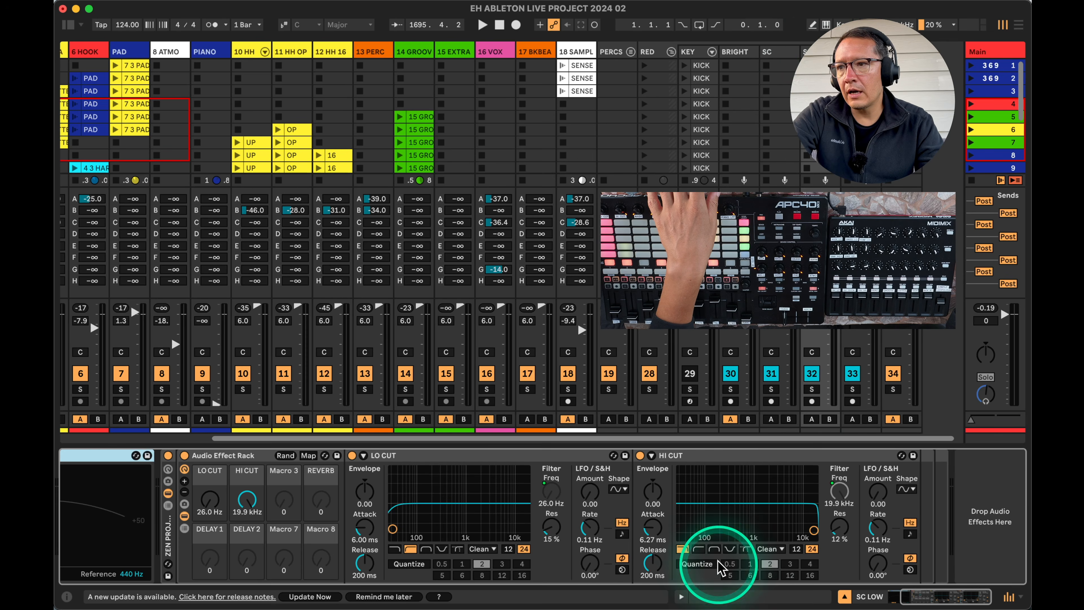
{"action": "scroll", "coordinate": [691, 525], "scroll_direction": "left", "scroll_amount": 3}
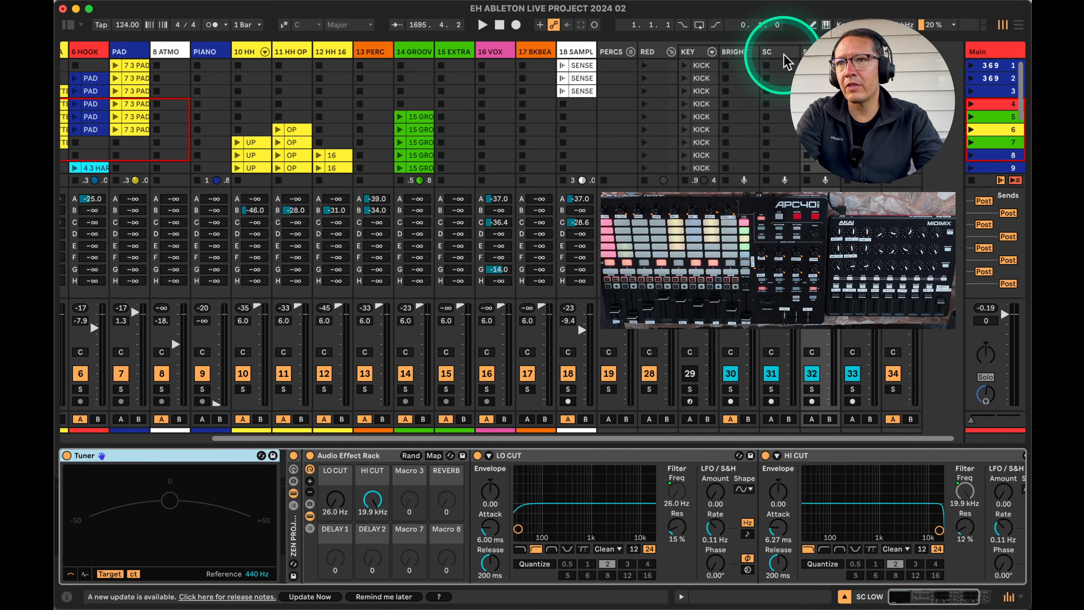
{"action": "left_click", "coordinate": [785, 62]}
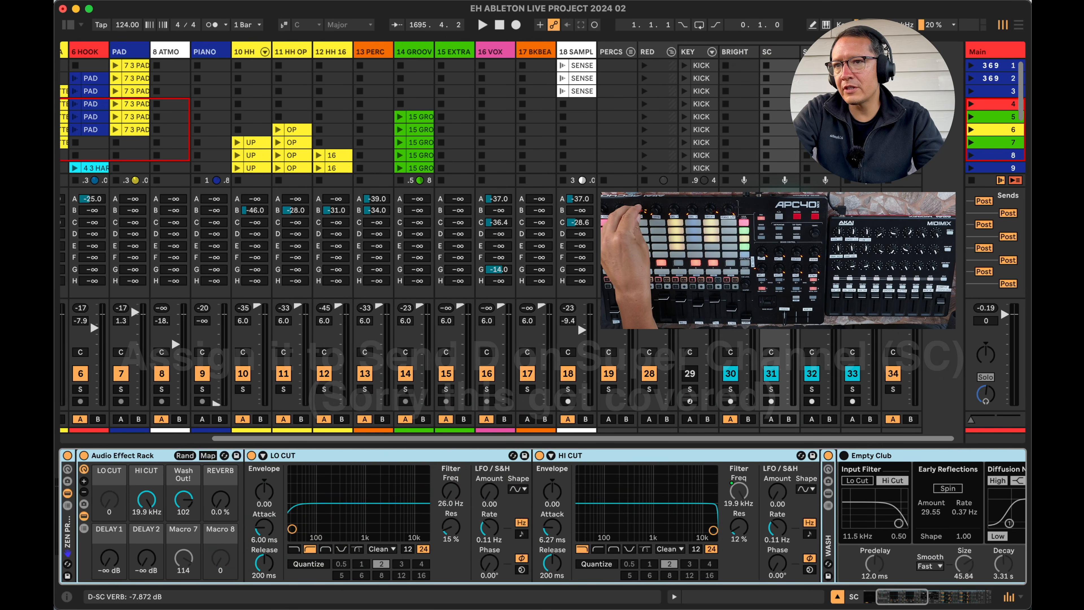
{"action": "key", "text": "super+m"}
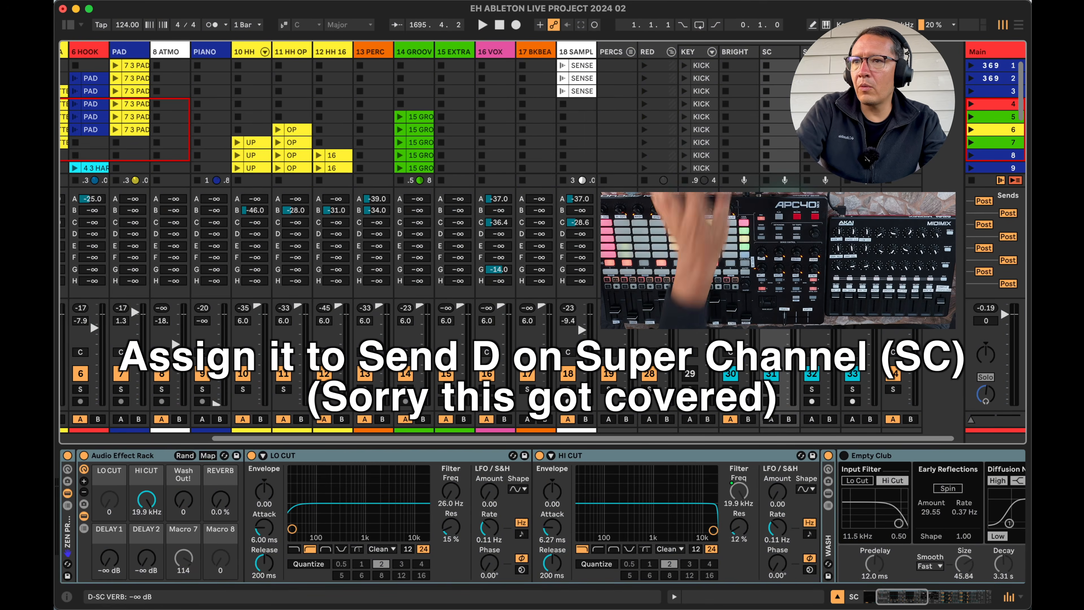
{"action": "key", "text": "super+m"}
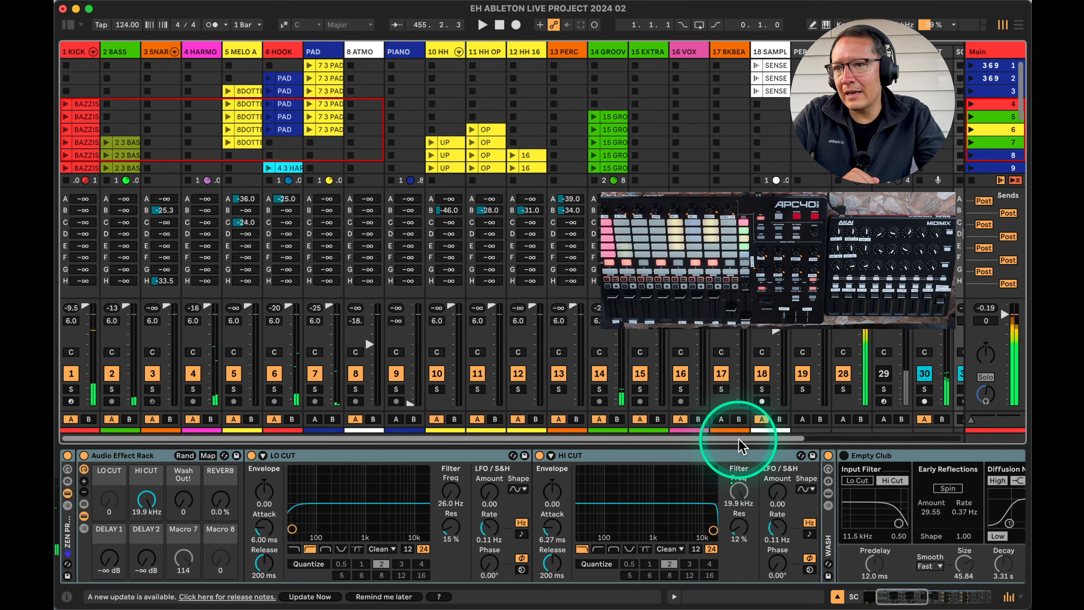
Examine the SC track's full device chain, including Empty Club, both Filter Delays and the Utility devices.
{"action": "left_click_drag", "start_coordinate": [737, 437], "coordinate": [999, 436]}
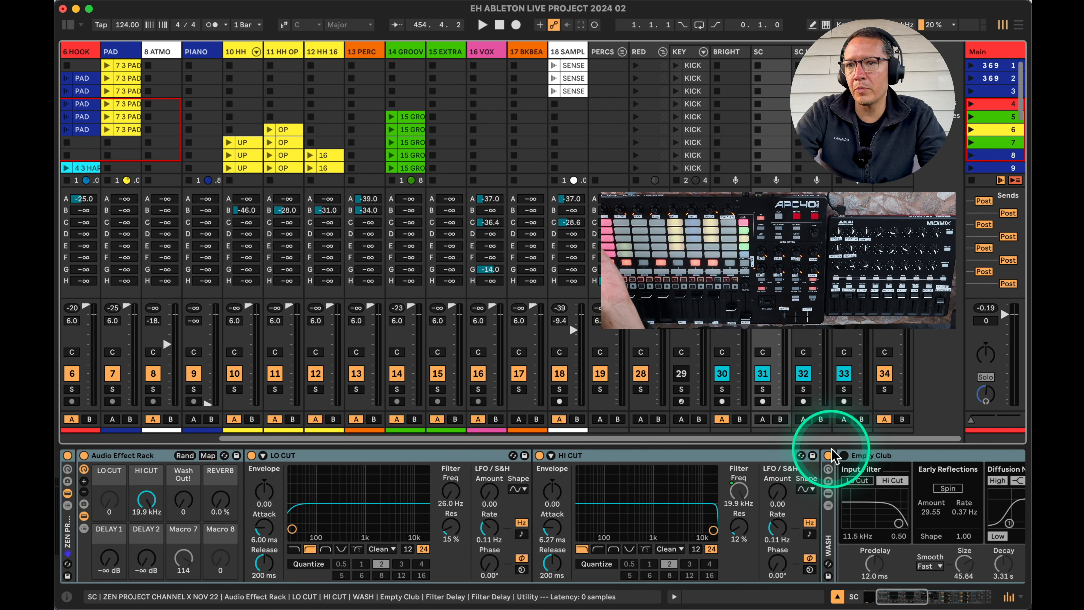
{"action": "scroll", "coordinate": [777, 515], "scroll_direction": "right", "scroll_amount": 10}
{"action": "scroll", "coordinate": [777, 518], "scroll_direction": "right", "scroll_amount": 15}
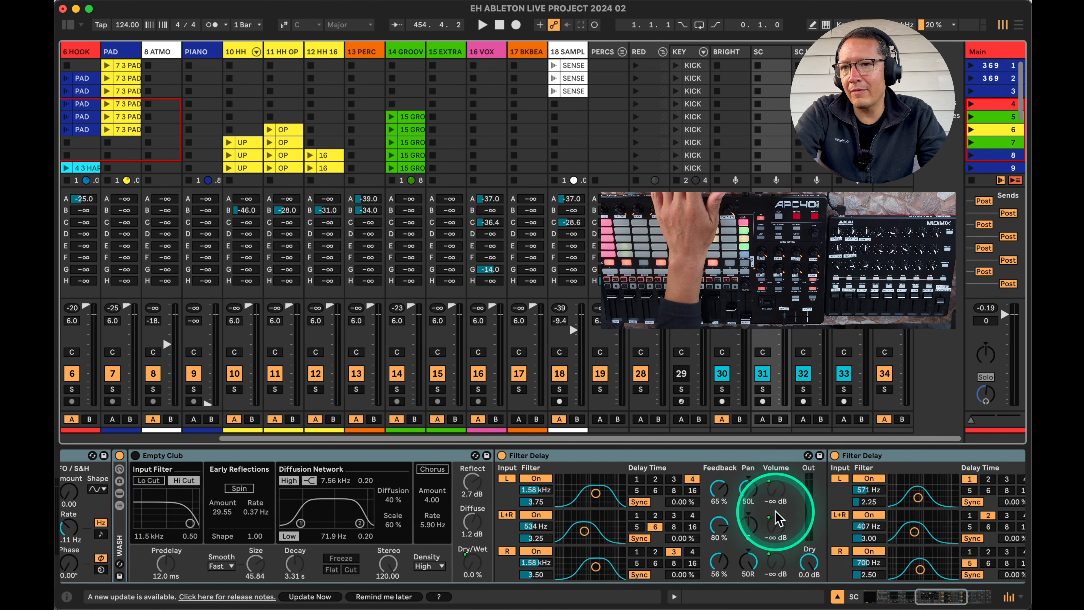
{"action": "scroll", "coordinate": [751, 508], "scroll_direction": "right", "scroll_amount": 5}
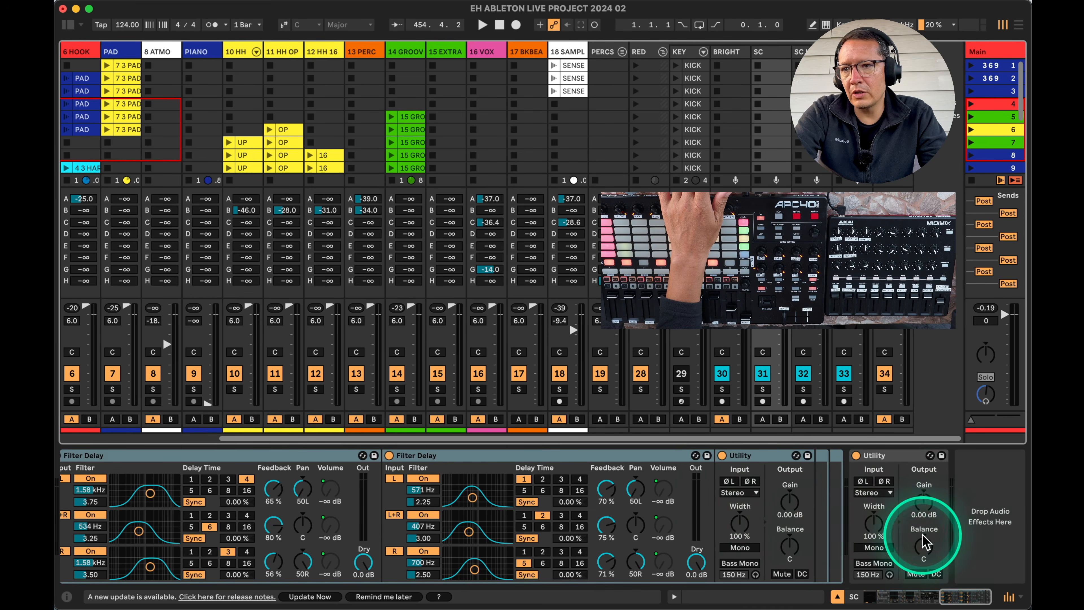
{"action": "scroll", "coordinate": [687, 518], "scroll_direction": "left", "scroll_amount": 20}
{"action": "scroll", "coordinate": [687, 520], "scroll_direction": "left", "scroll_amount": 2}
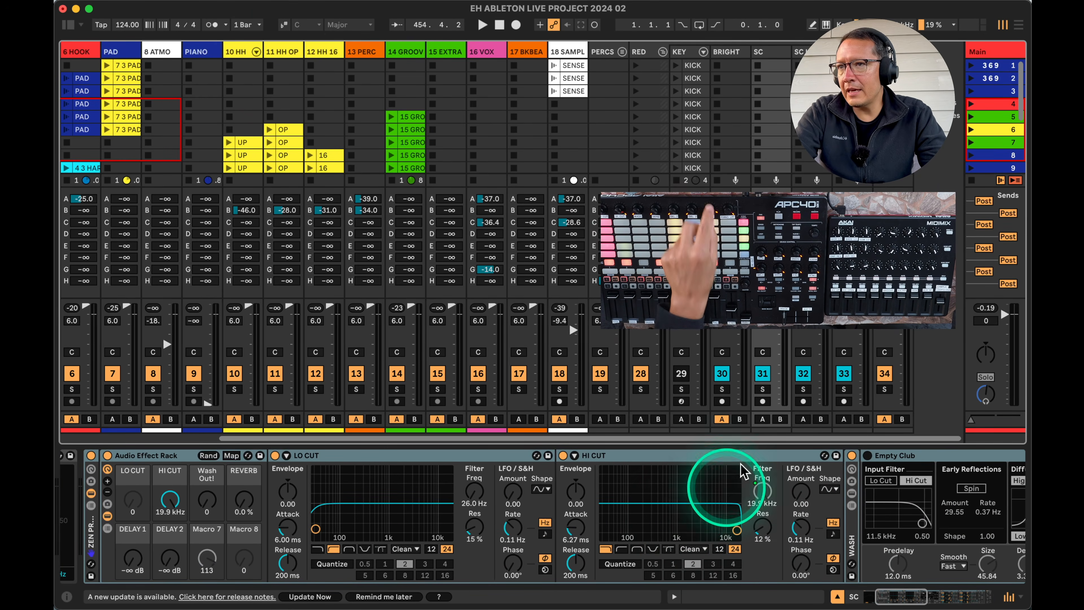
Lower Microtonic's NEnvDcy1 on the 10 HH UP track to about 144 ms, and view that parameter on 11 HH OPEN and 12 HH 16.
{"action": "left_click", "coordinate": [234, 51]}
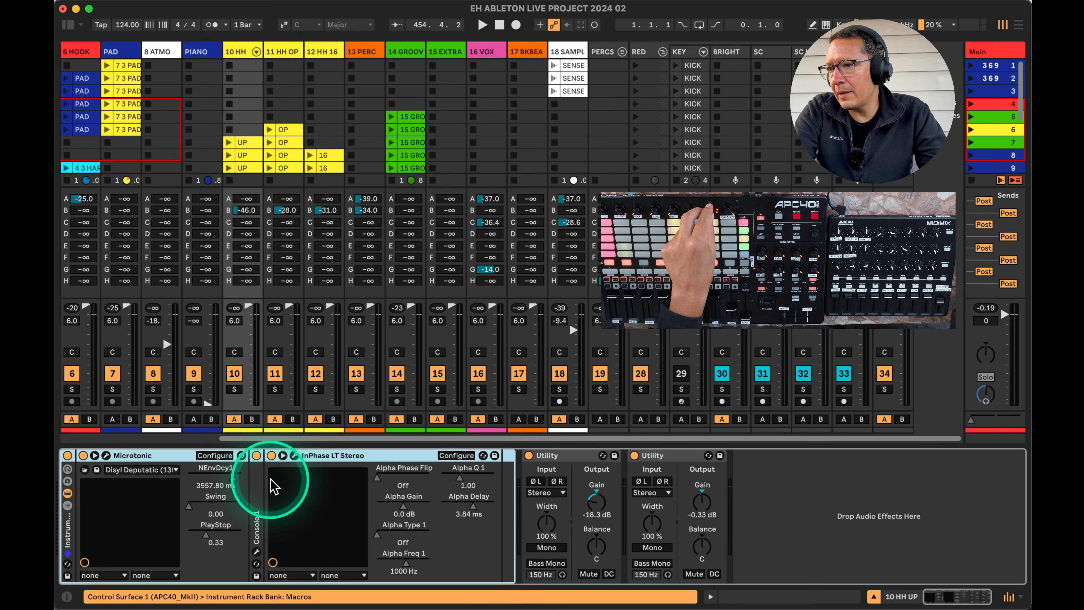
{"action": "left_click_drag", "start_coordinate": [233, 477], "coordinate": [218, 465]}
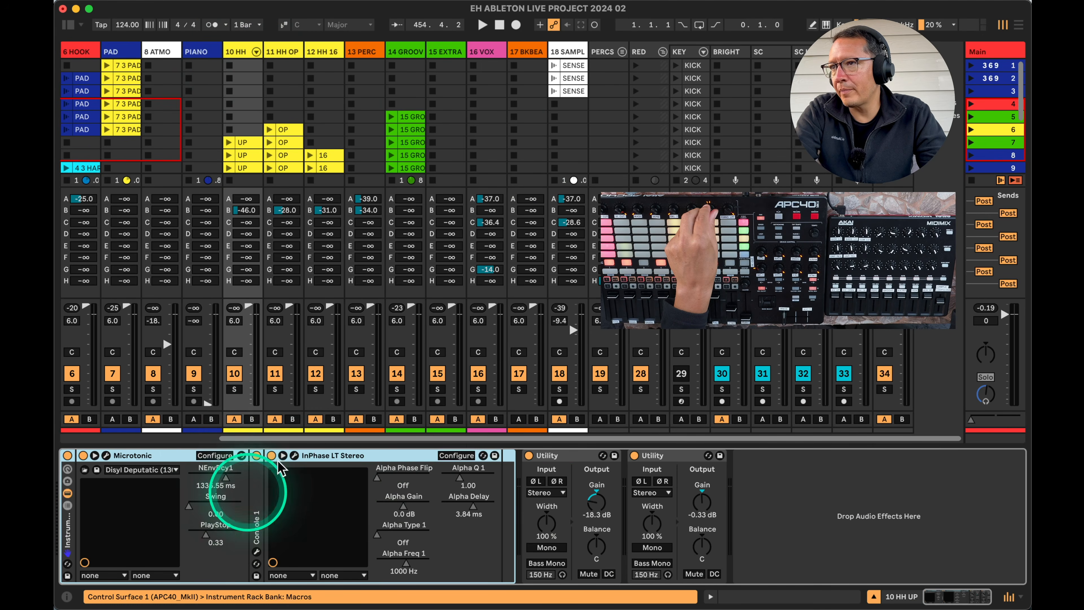
{"action": "left_click", "coordinate": [290, 53]}
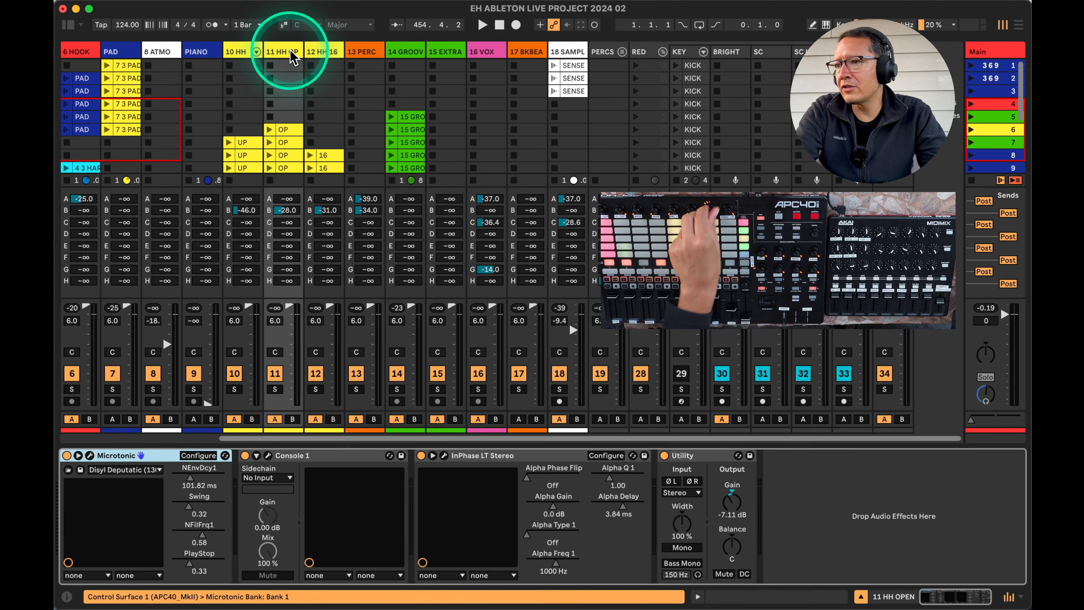
{"action": "left_click", "coordinate": [328, 52]}
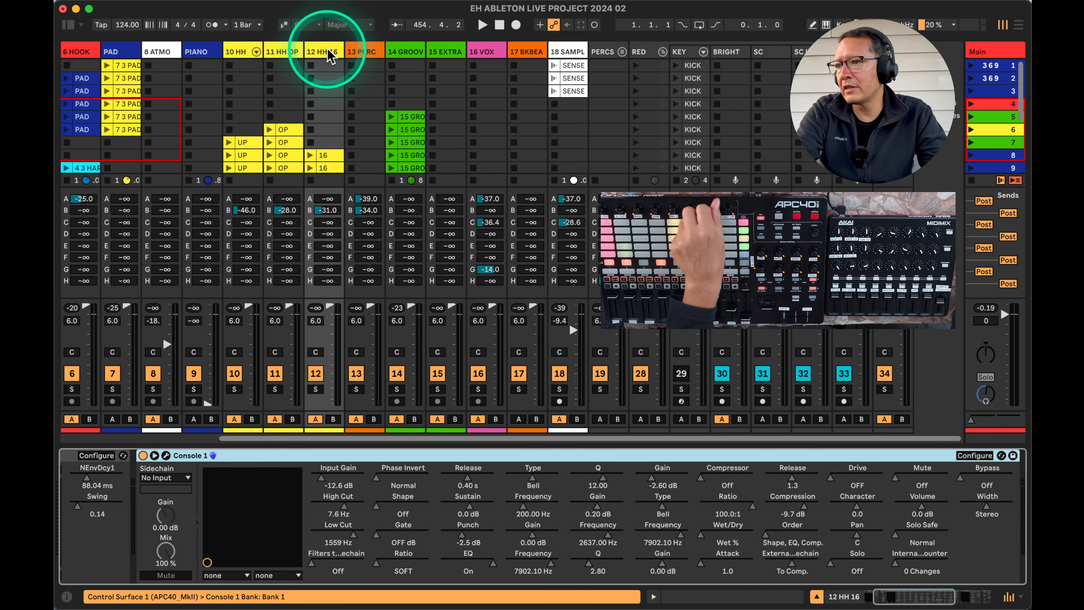
{"action": "left_click", "coordinate": [236, 52]}
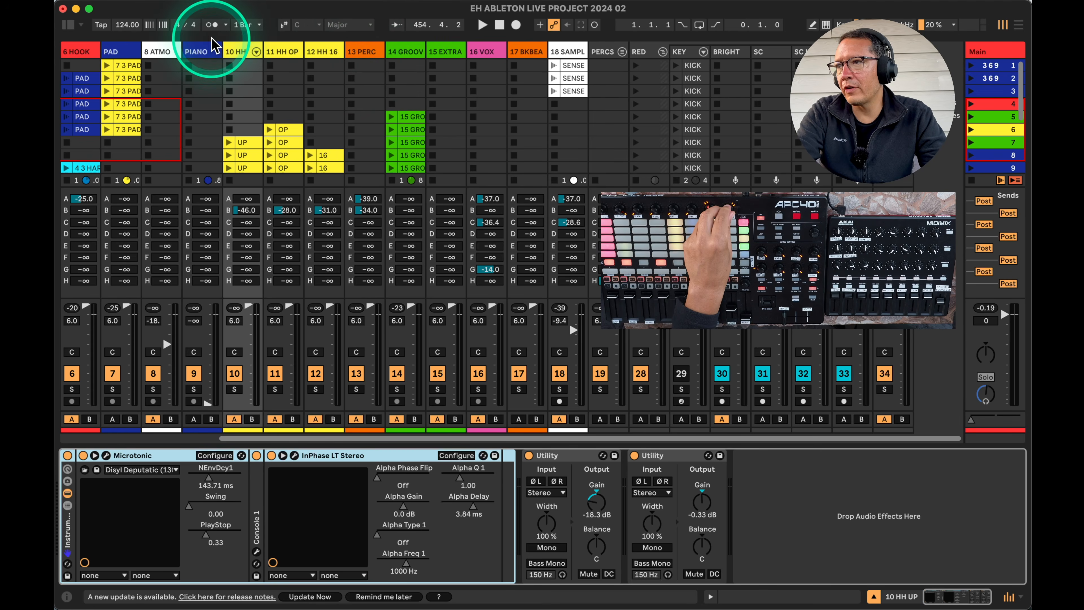
View the PIANO track's Console 1 parameters and its clips down to the LP PIANO scene.
{"action": "left_click", "coordinate": [211, 48]}
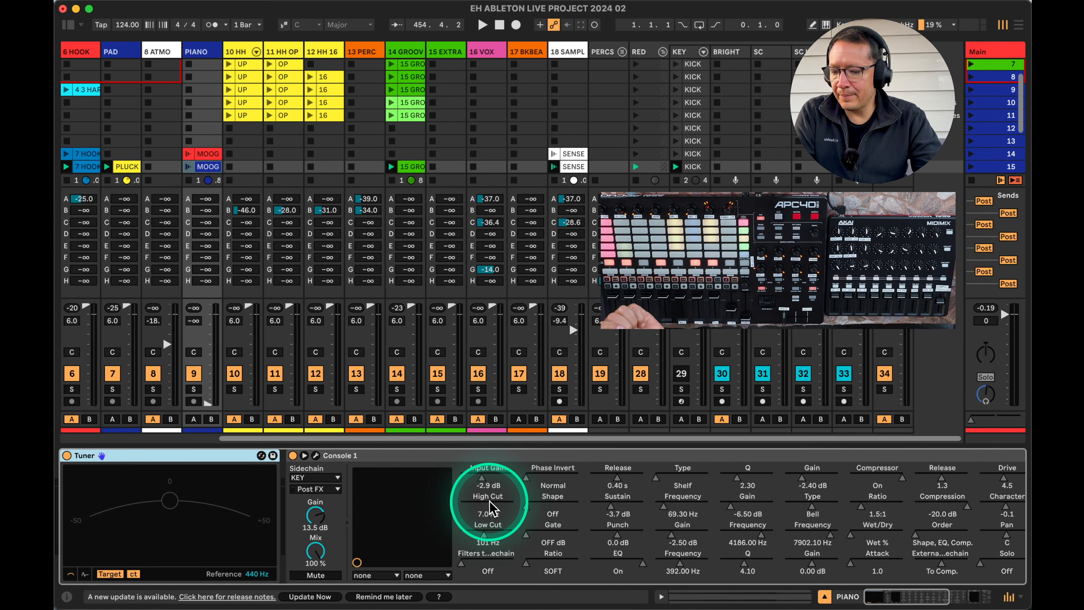
{"action": "scroll", "coordinate": [802, 126], "scroll_direction": "down", "scroll_amount": 5}
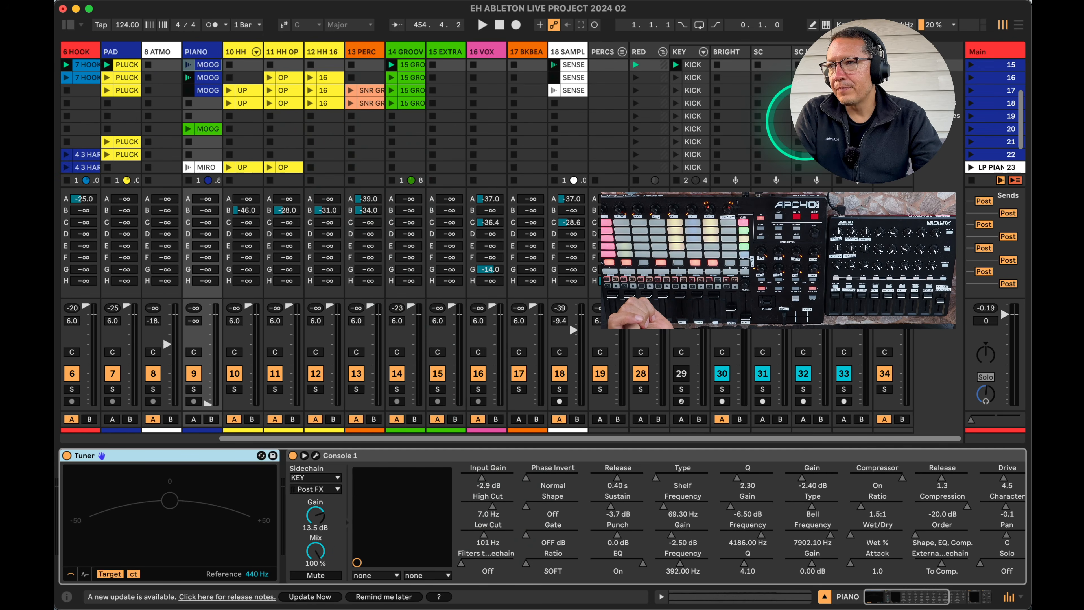
Hide the mixer's send controls and bring the clip grid into view from the 1 KICK track onward.
{"action": "key", "text": "alt+super+s"}
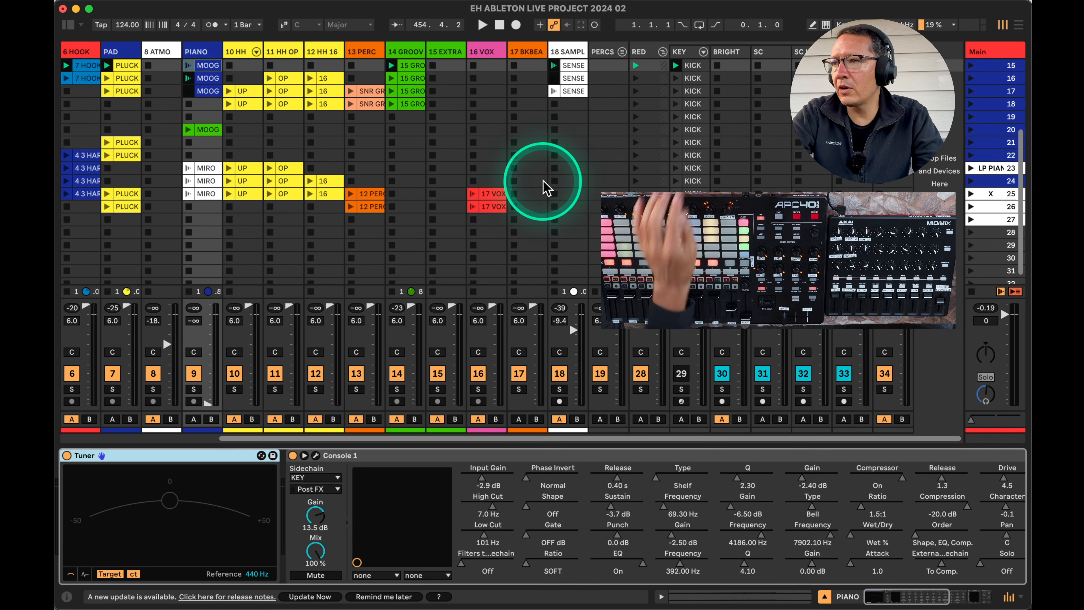
{"action": "scroll", "coordinate": [546, 185], "scroll_direction": "up", "scroll_amount": 9}
{"action": "scroll", "coordinate": [546, 185], "scroll_direction": "left", "scroll_amount": 8}
{"action": "scroll", "coordinate": [547, 187], "scroll_direction": "down", "scroll_amount": 1}
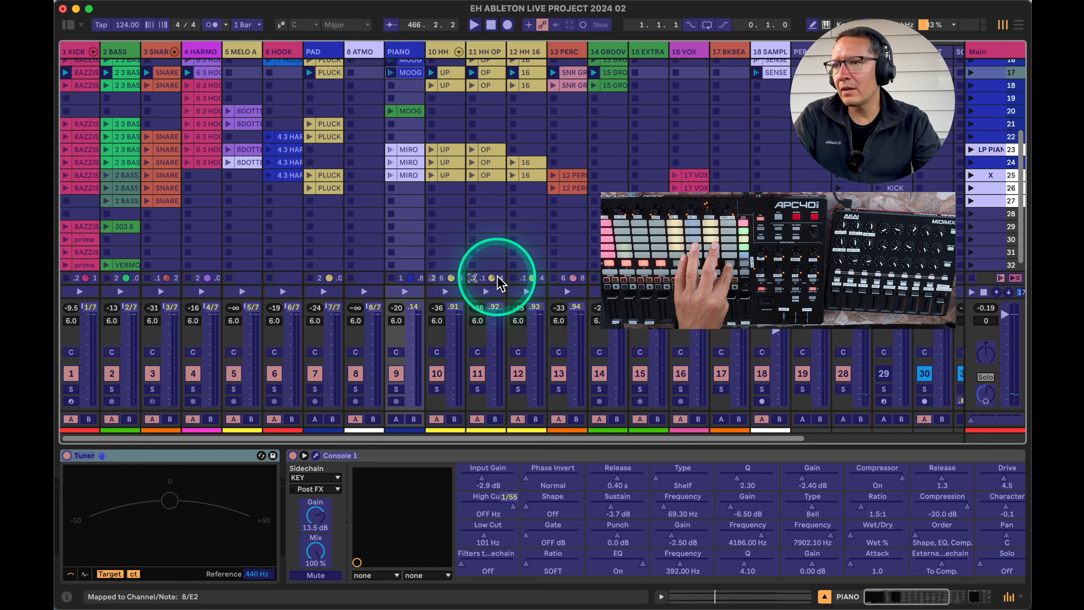
Check the MIDI assignments of the clip stop buttons on the 12 HH 16, 13 PERC and 3 SNARE tracks.
{"action": "left_click", "coordinate": [513, 278]}
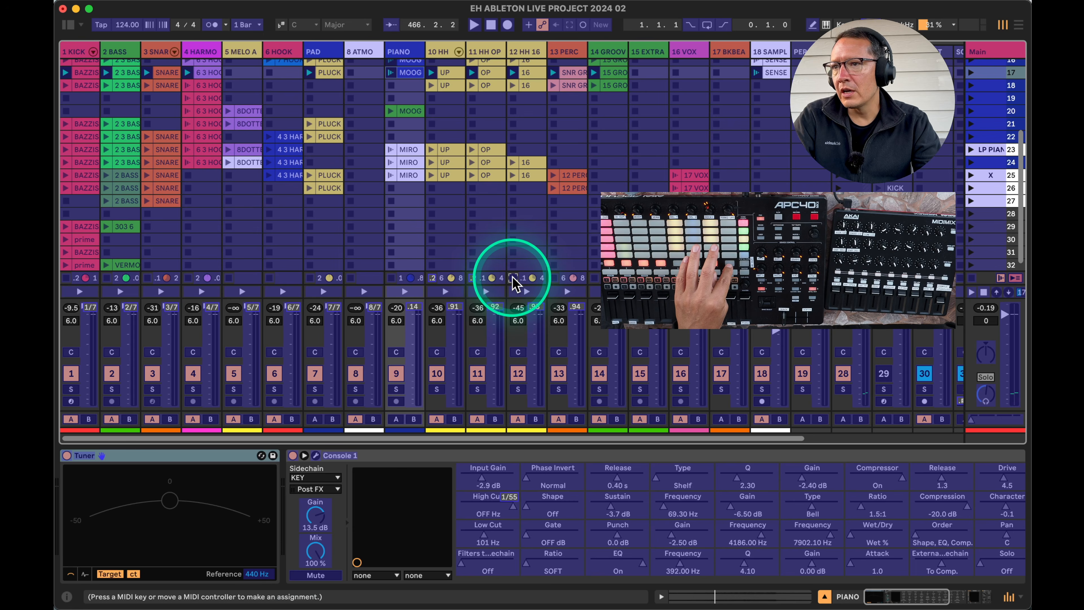
{"action": "left_click", "coordinate": [553, 278]}
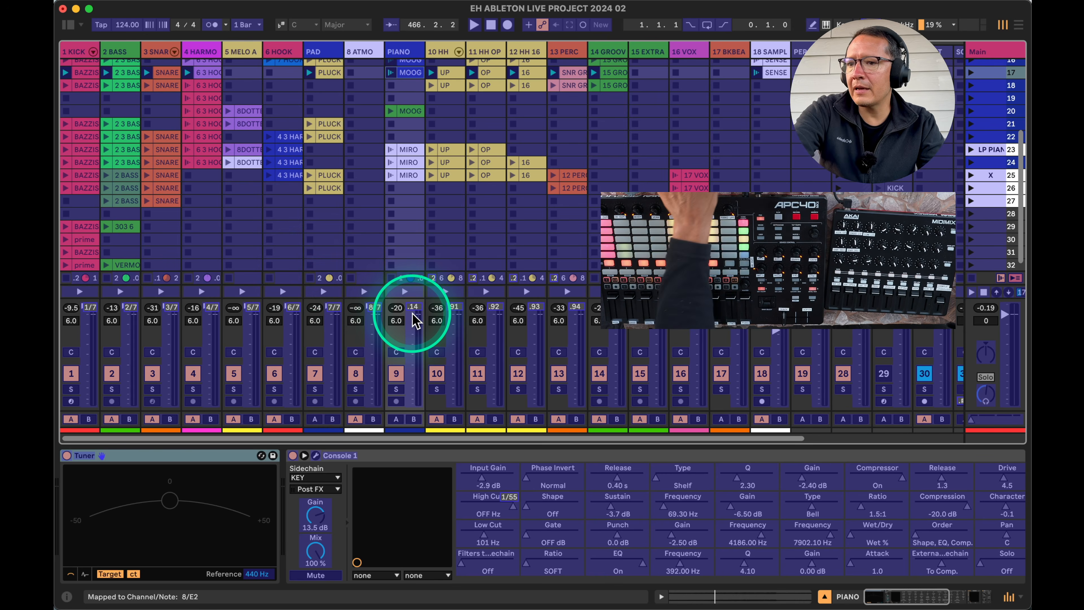
{"action": "key", "text": "super+m"}
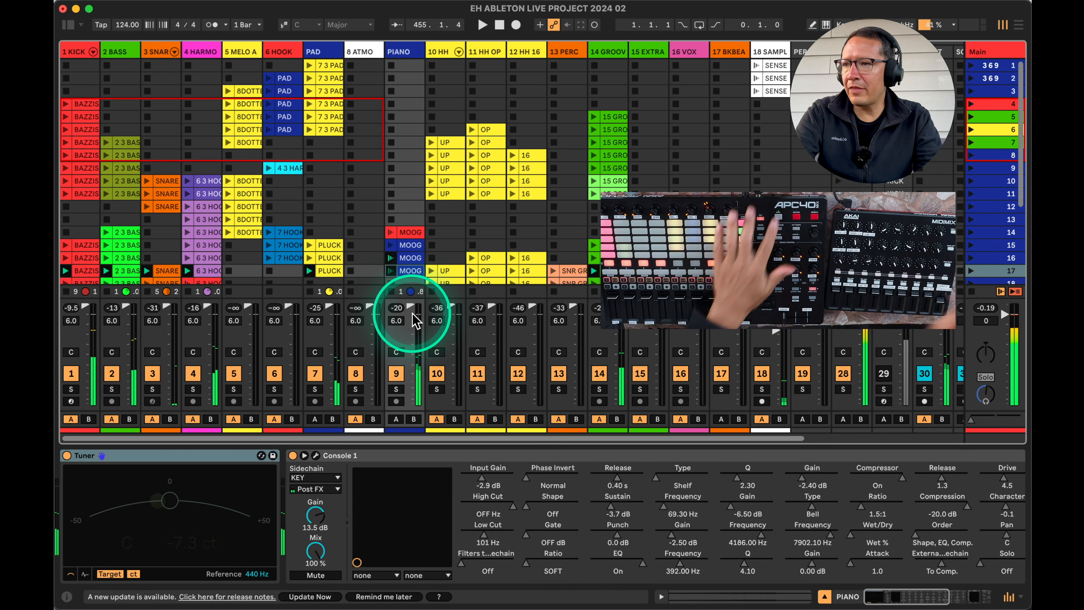
{"action": "key", "text": "super+m"}
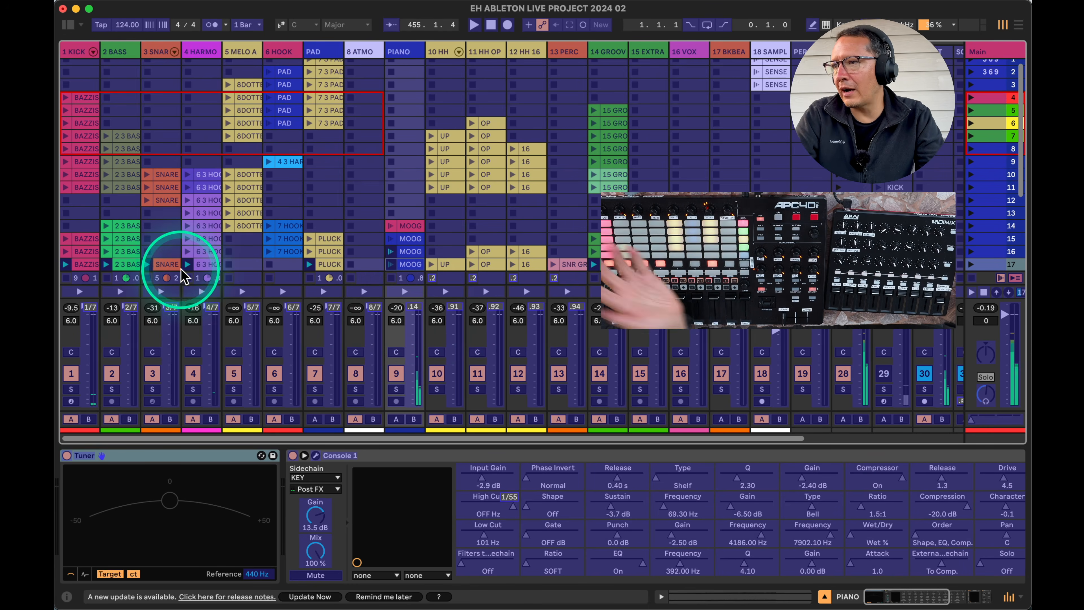
{"action": "left_click", "coordinate": [147, 278]}
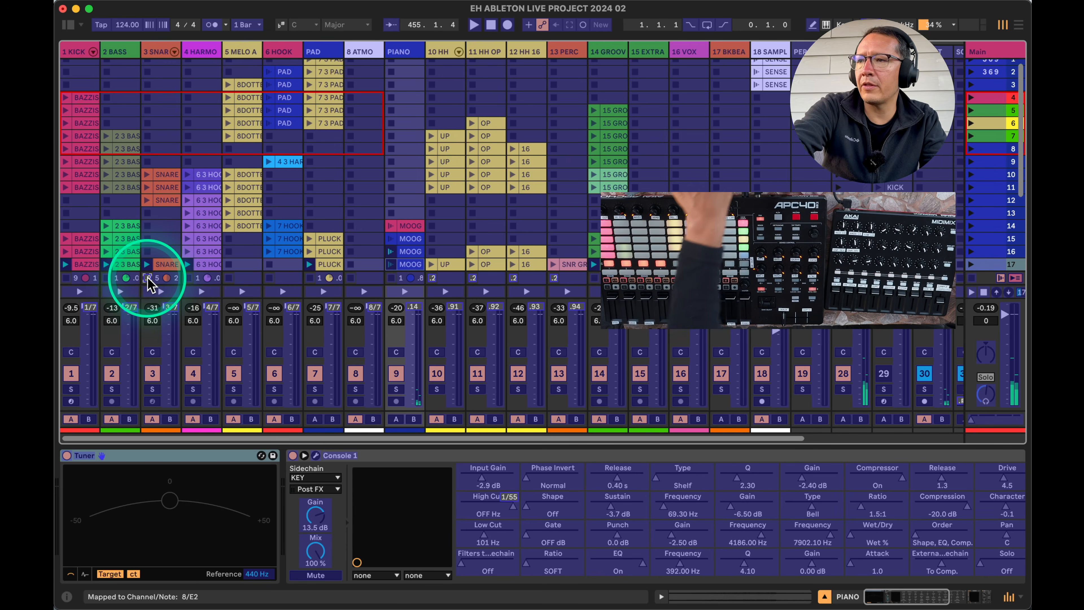
{"action": "key", "text": "super+m"}
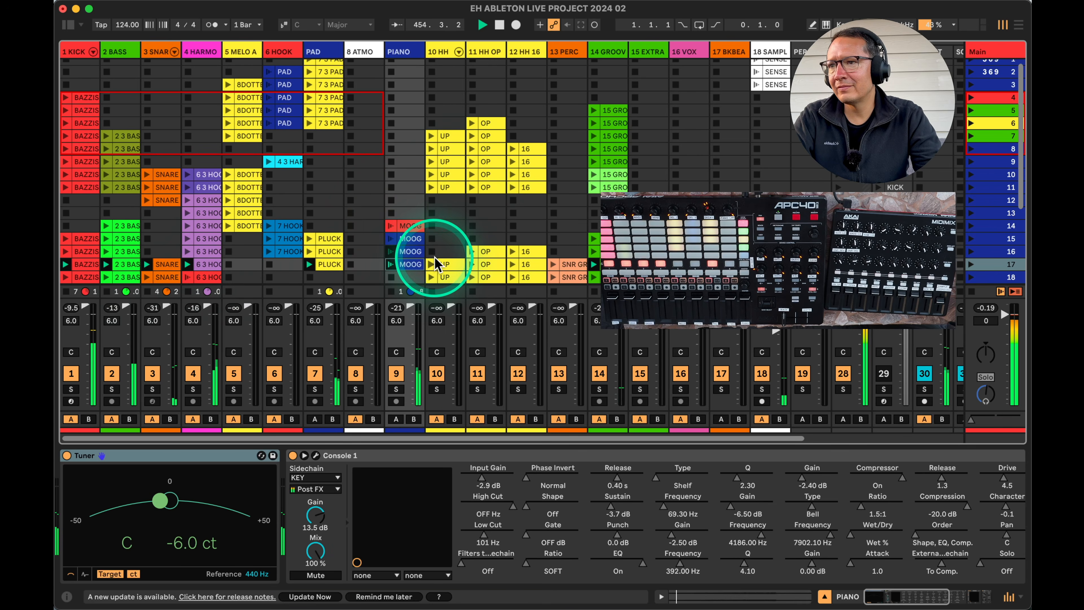
Launch the scene 17 clips on 10 HH, 11 HH OP, 12 HH 16 and 13 PERC, and pick an empty slot on 13 PERC.
{"action": "left_click", "coordinate": [441, 264]}
{"action": "left_click", "coordinate": [481, 264]}
{"action": "left_click", "coordinate": [510, 264]}
{"action": "left_click", "coordinate": [549, 263]}
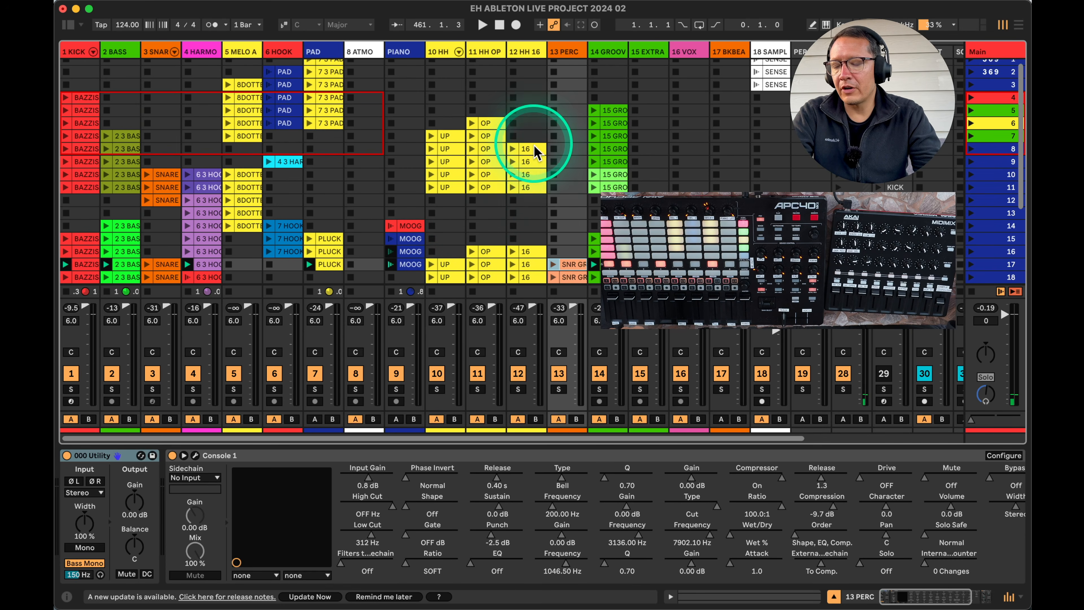
{"action": "left_click", "coordinate": [550, 175]}
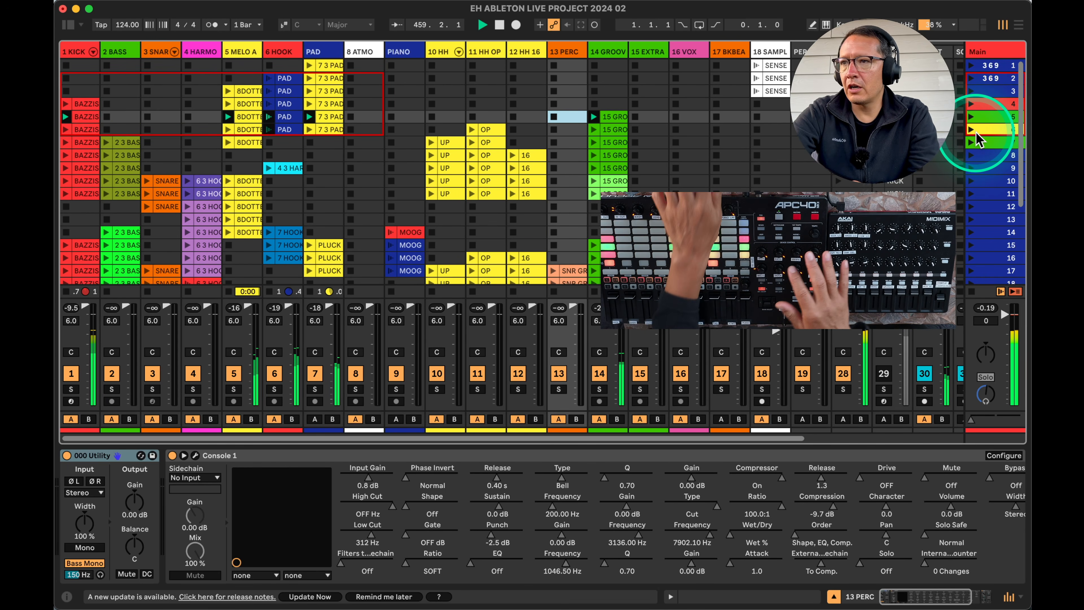
{"action": "key", "text": "ctrl+Up"}
{"action": "left_click", "coordinate": [493, 376]}
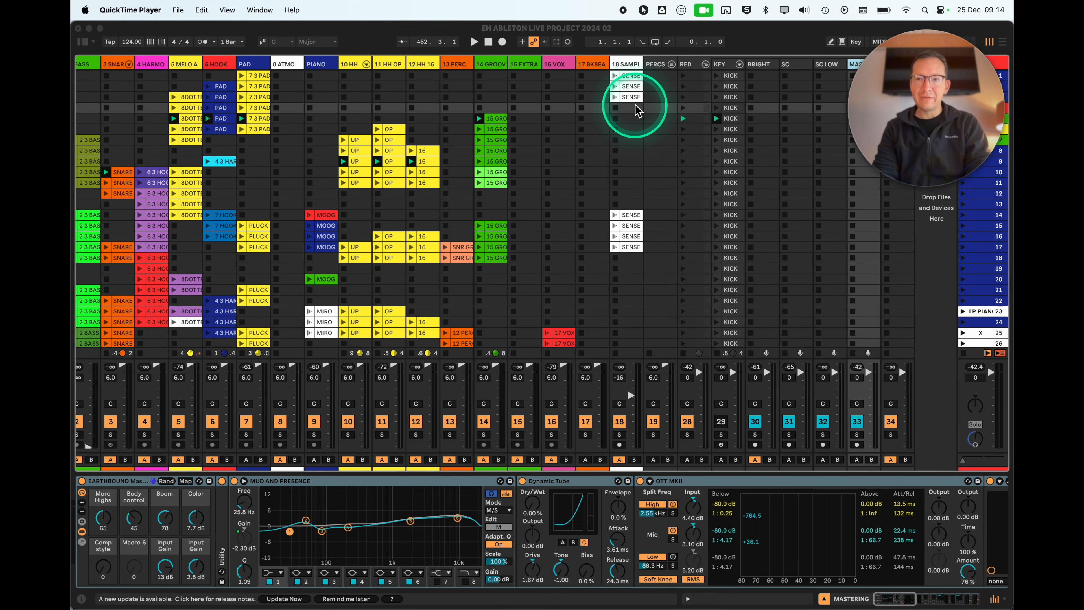
Show the MASTERING track's EARTHBOUND Mastering Chain and collapse its OTT MKII device.
{"action": "left_click", "coordinate": [858, 67]}
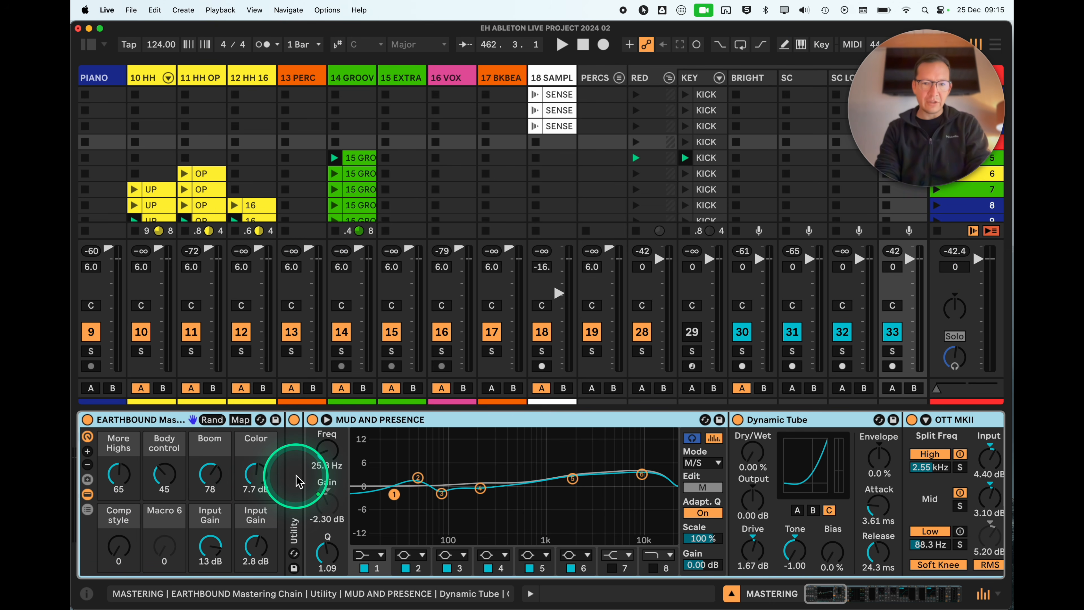
{"action": "scroll", "coordinate": [298, 481], "scroll_direction": "right", "scroll_amount": 6}
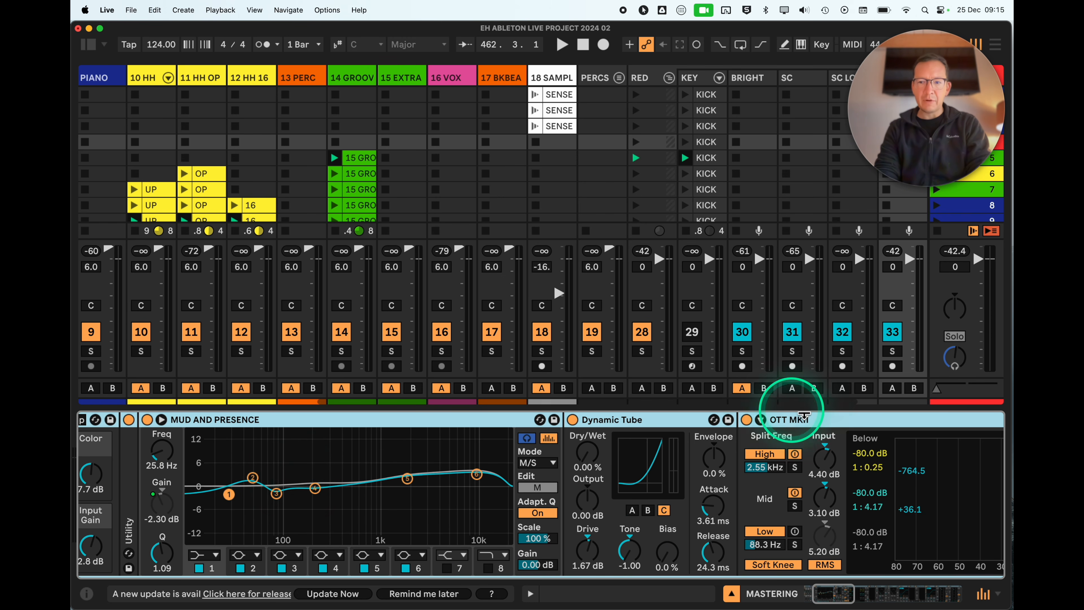
{"action": "double_click", "coordinate": [827, 419]}
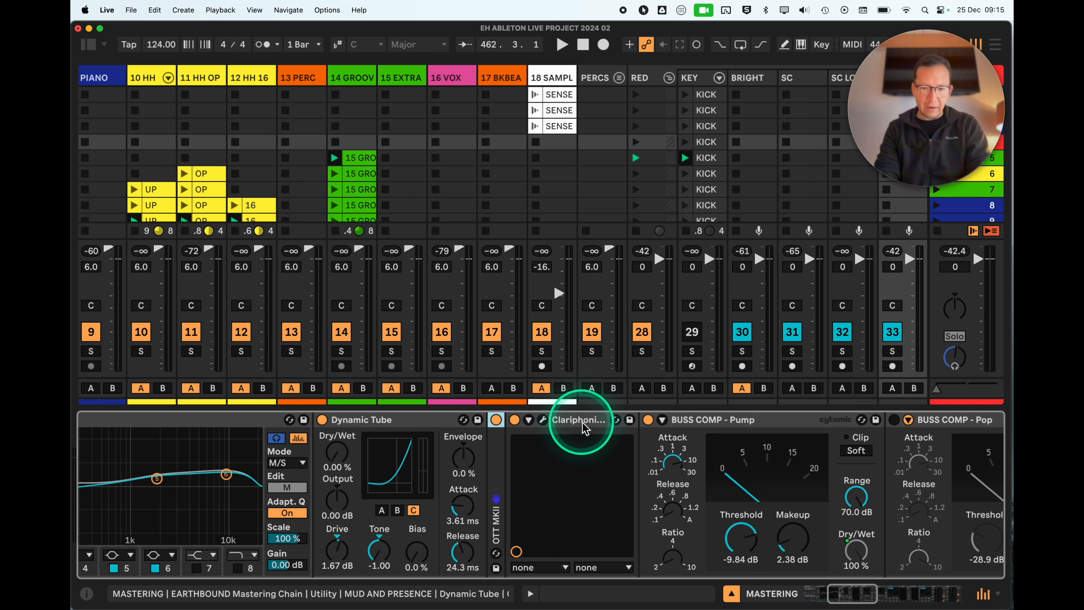
Inspect the Clariphonic equalizer's plug-in window, both BUSS COMP compressors (Pump and Pop) and the CLIPPER in the mastering chain.
{"action": "left_click", "coordinate": [542, 419]}
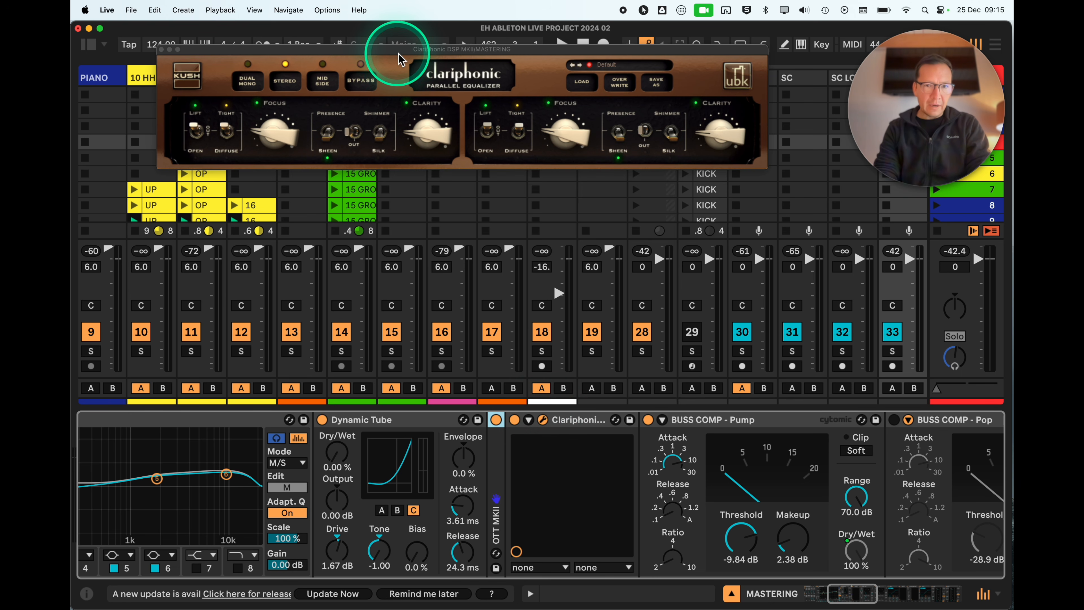
{"action": "left_click_drag", "start_coordinate": [401, 49], "coordinate": [431, 118]}
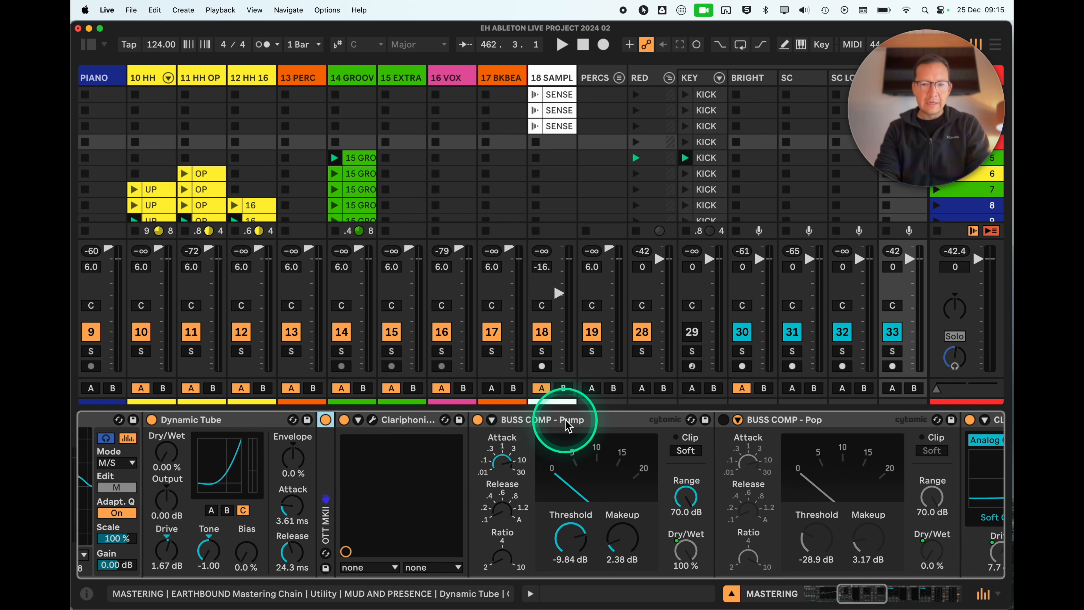
{"action": "scroll", "coordinate": [567, 427], "scroll_direction": "right", "scroll_amount": 3}
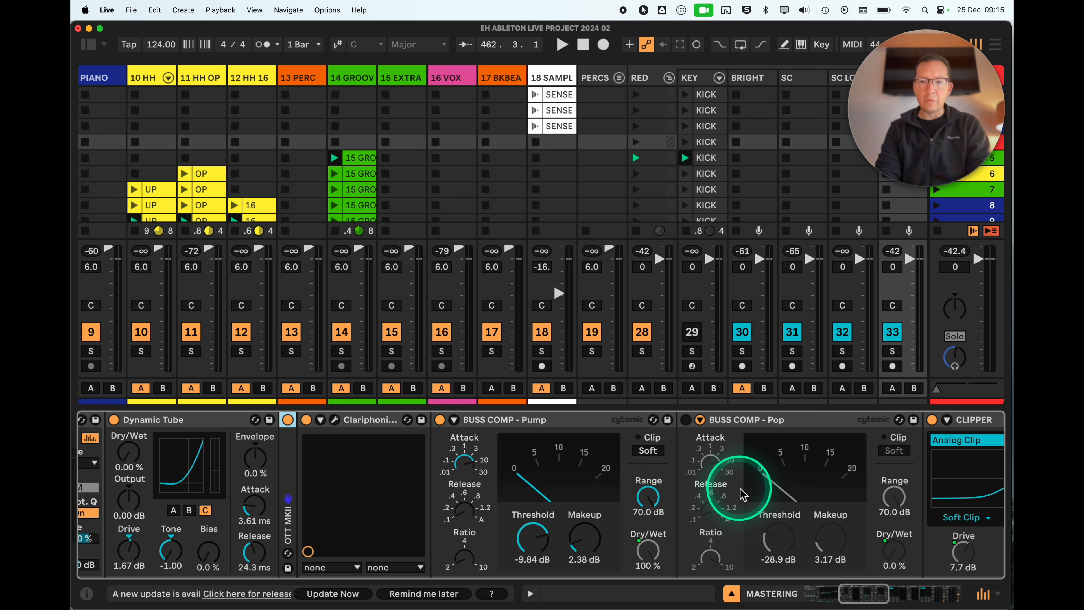
{"action": "scroll", "coordinate": [738, 487], "scroll_direction": "right", "scroll_amount": 5}
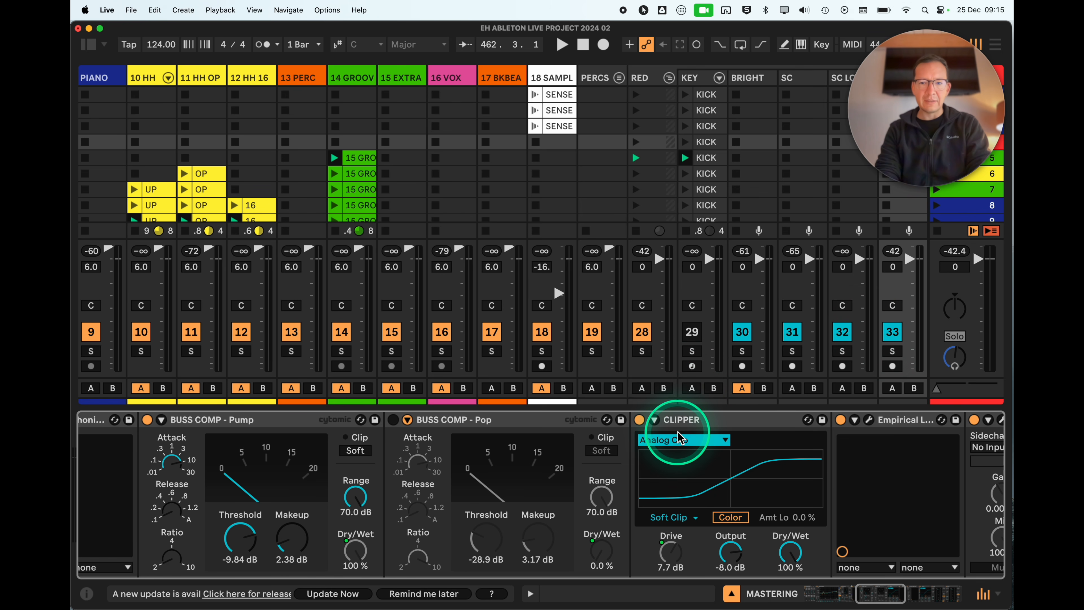
{"action": "scroll", "coordinate": [824, 496], "scroll_direction": "right", "scroll_amount": 5}
{"action": "scroll", "coordinate": [617, 515], "scroll_direction": "right", "scroll_amount": 4}
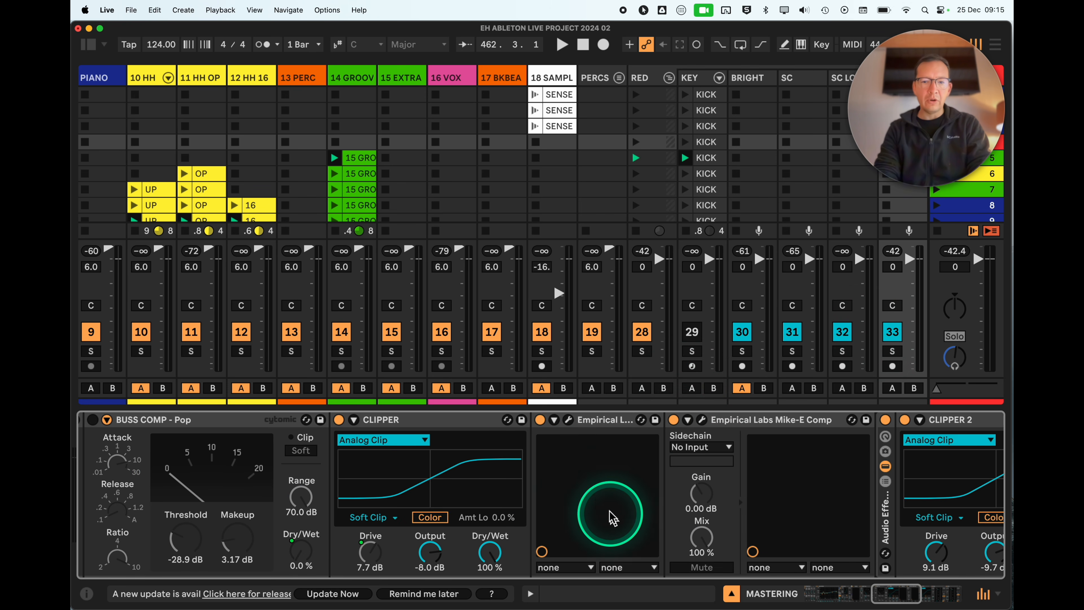
Open the Empirical Labs Lil FrEQ and Mike-E Comp plug-in windows and move them apart so both are fully visible.
{"action": "left_click", "coordinate": [568, 419]}
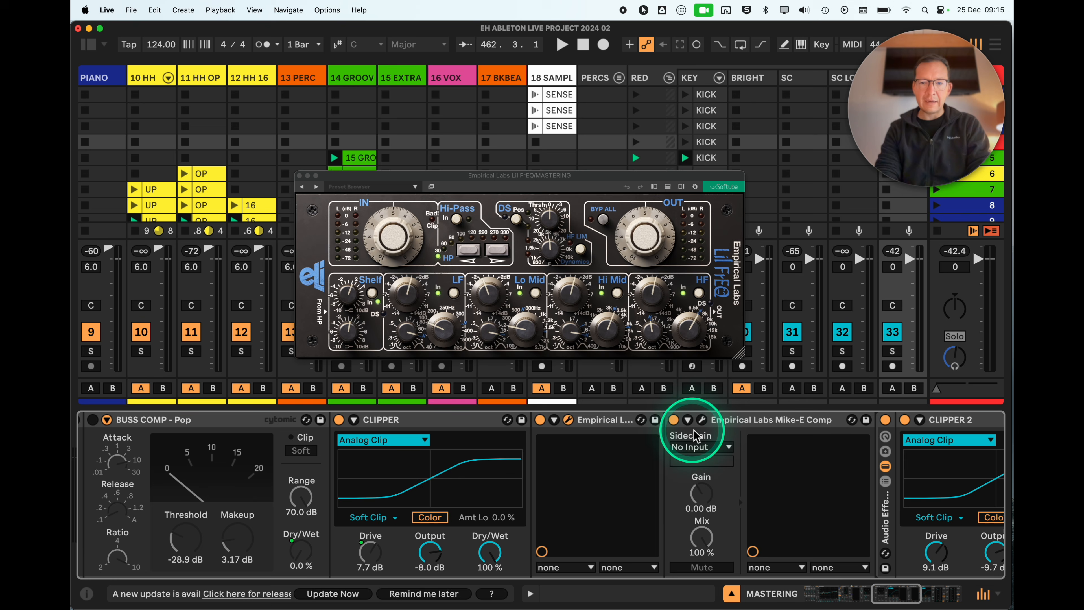
{"action": "left_click", "coordinate": [701, 419]}
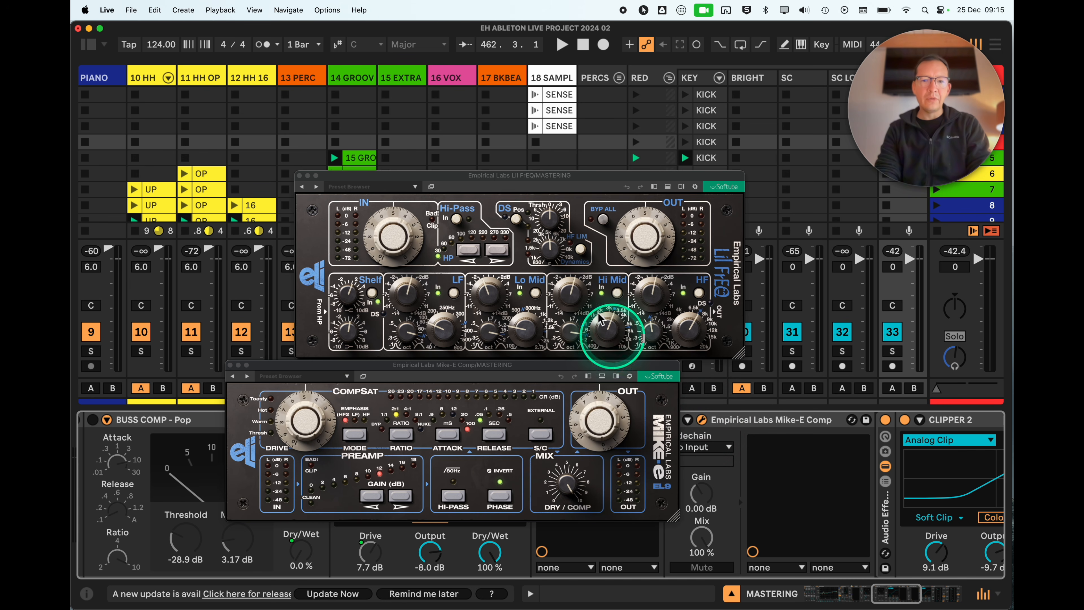
{"action": "left_click_drag", "start_coordinate": [520, 180], "coordinate": [351, 81]}
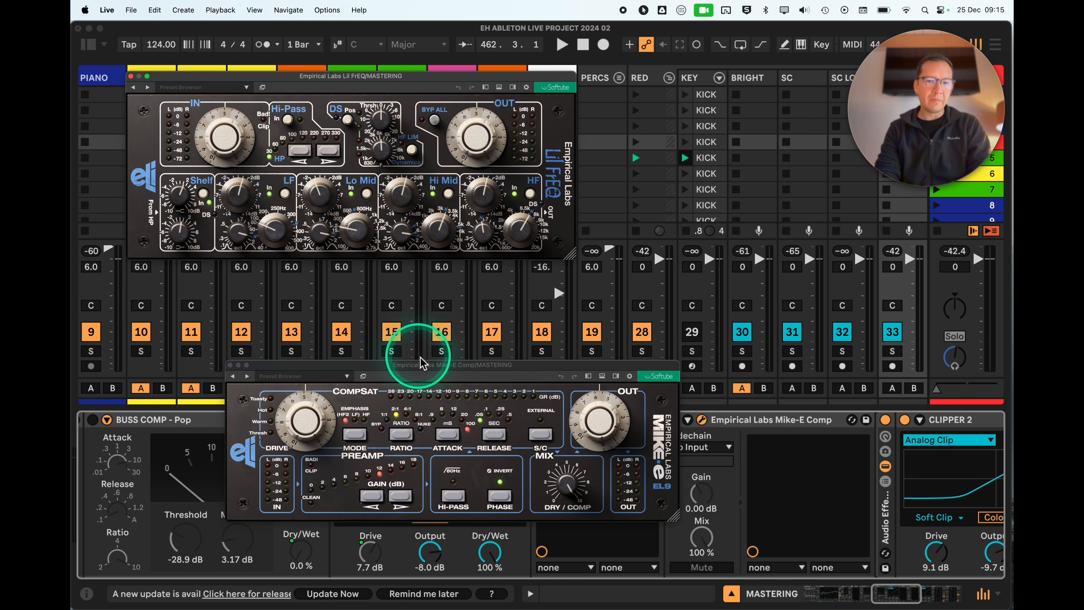
{"action": "left_click_drag", "start_coordinate": [420, 363], "coordinate": [726, 281]}
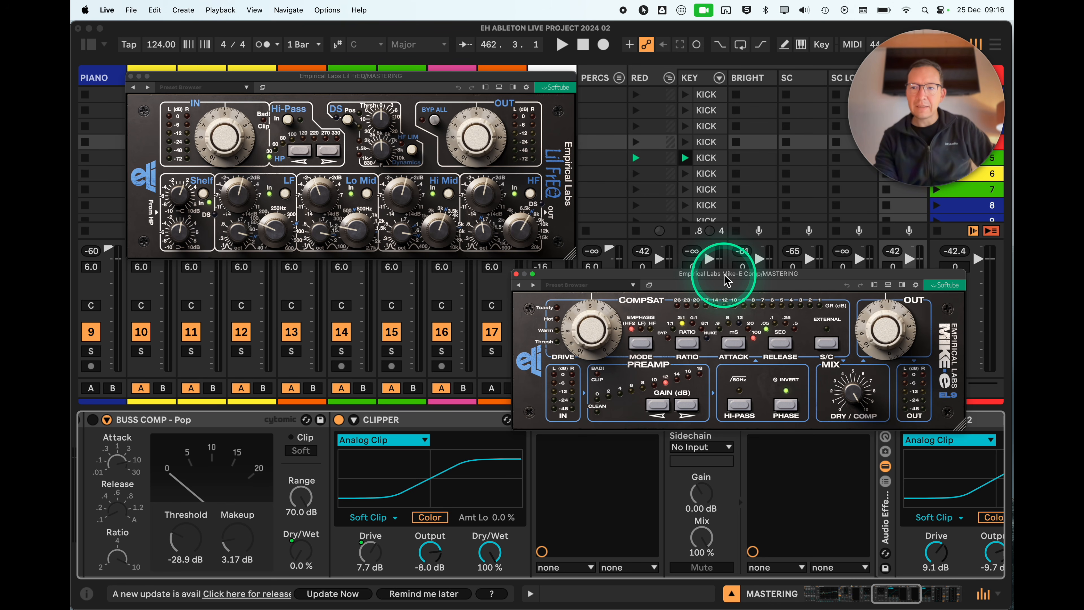
Play the set with Mike-E Comp placed below Lil FrEQ to watch their meters, stop playback and close both plug-in windows.
{"action": "scroll", "coordinate": [980, 259], "scroll_direction": "left", "scroll_amount": 10}
{"action": "key", "text": "space"}
{"action": "left_click_drag", "start_coordinate": [614, 275], "coordinate": [230, 275]}
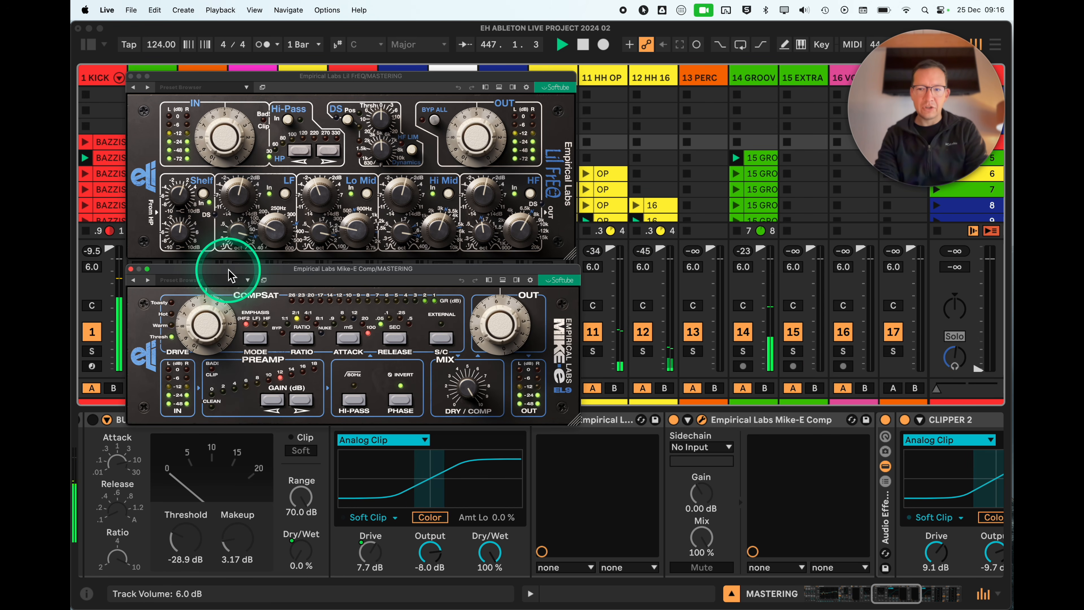
{"action": "key", "text": "space"}
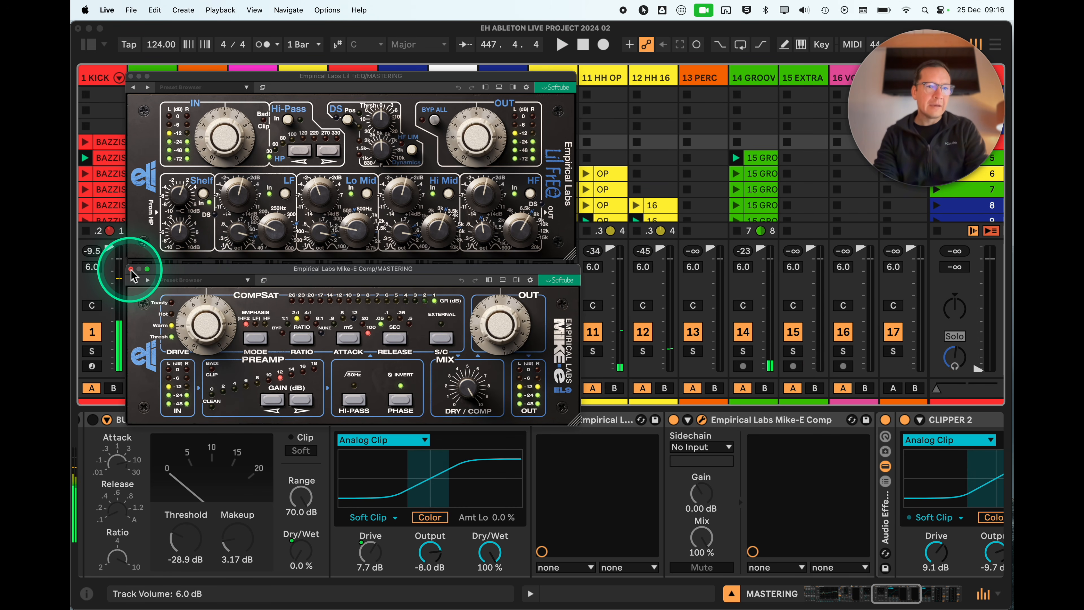
{"action": "left_click", "coordinate": [131, 269]}
{"action": "left_click", "coordinate": [131, 76]}
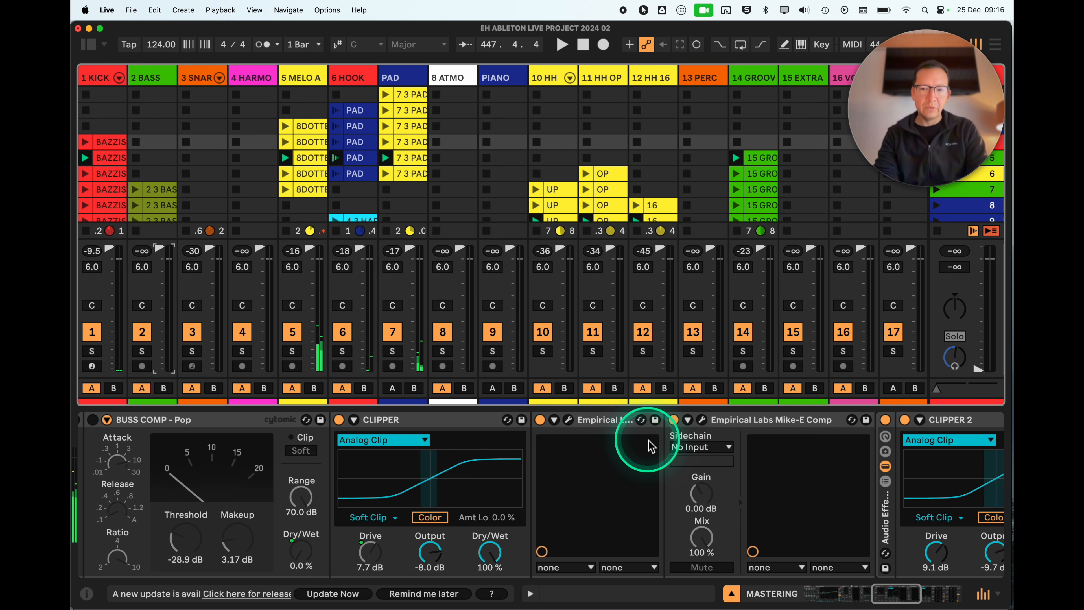
Examine CLIPPER 2 and the two LIM STREA limiters at the end of the mastering chain during playback.
{"action": "scroll", "coordinate": [749, 500], "scroll_direction": "right", "scroll_amount": 8}
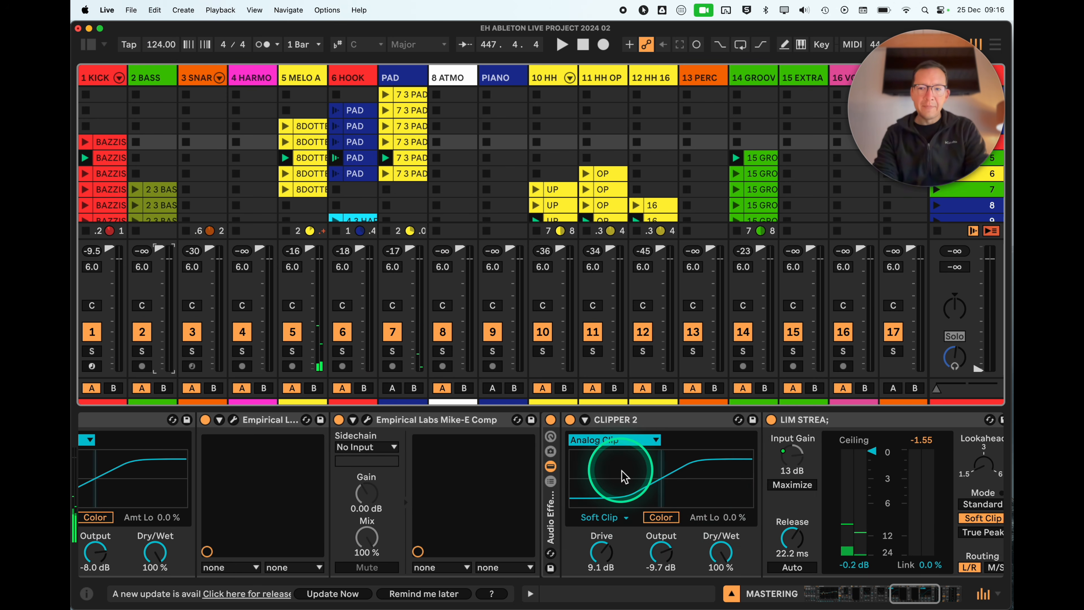
{"action": "scroll", "coordinate": [623, 473], "scroll_direction": "right", "scroll_amount": 2}
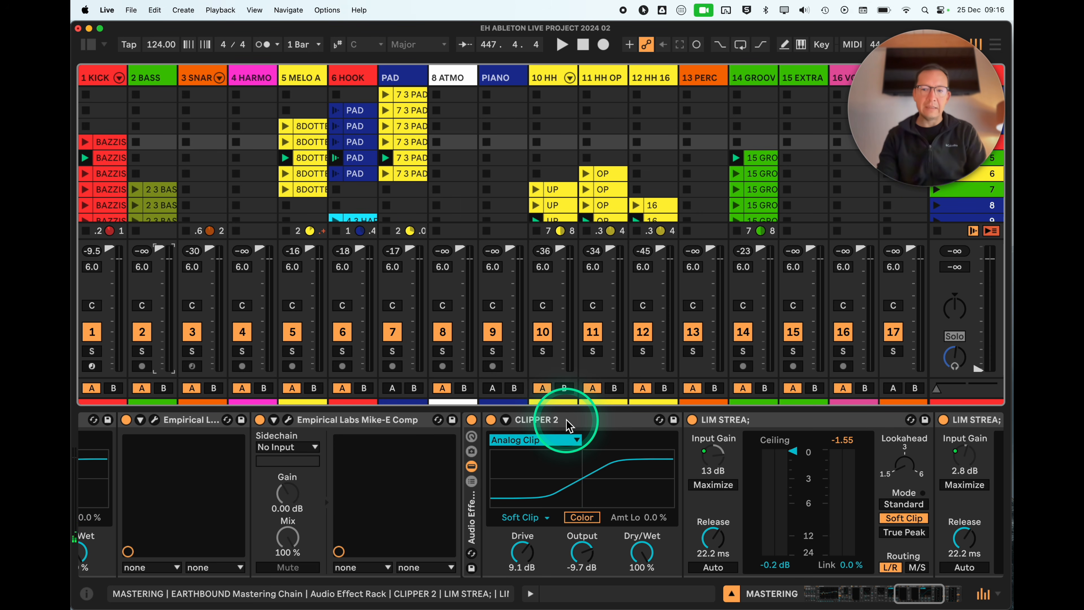
{"action": "key", "text": "space"}
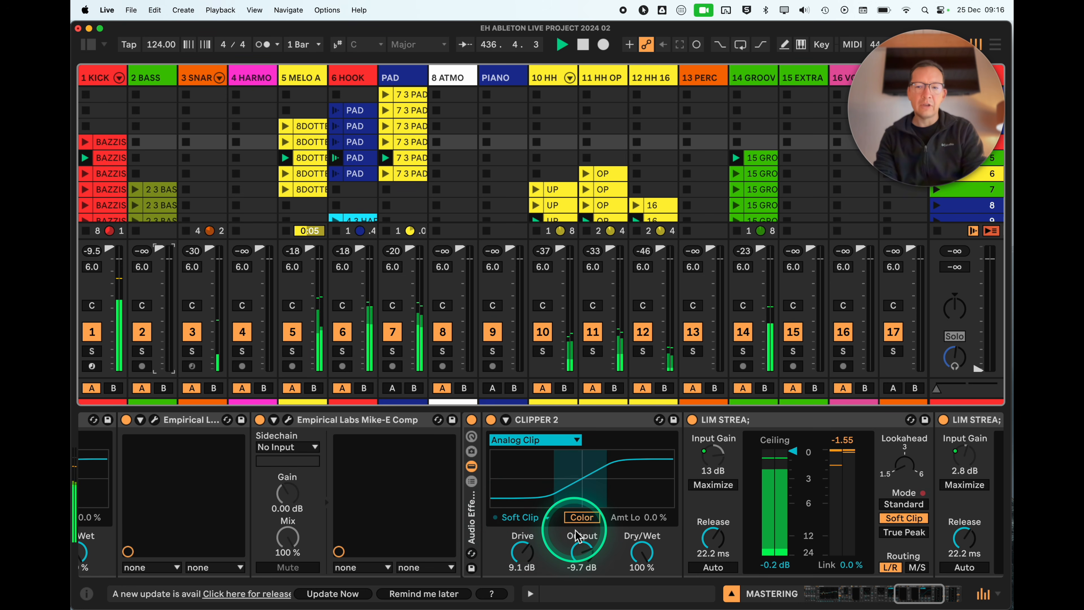
{"action": "scroll", "coordinate": [577, 536], "scroll_direction": "right", "scroll_amount": 10}
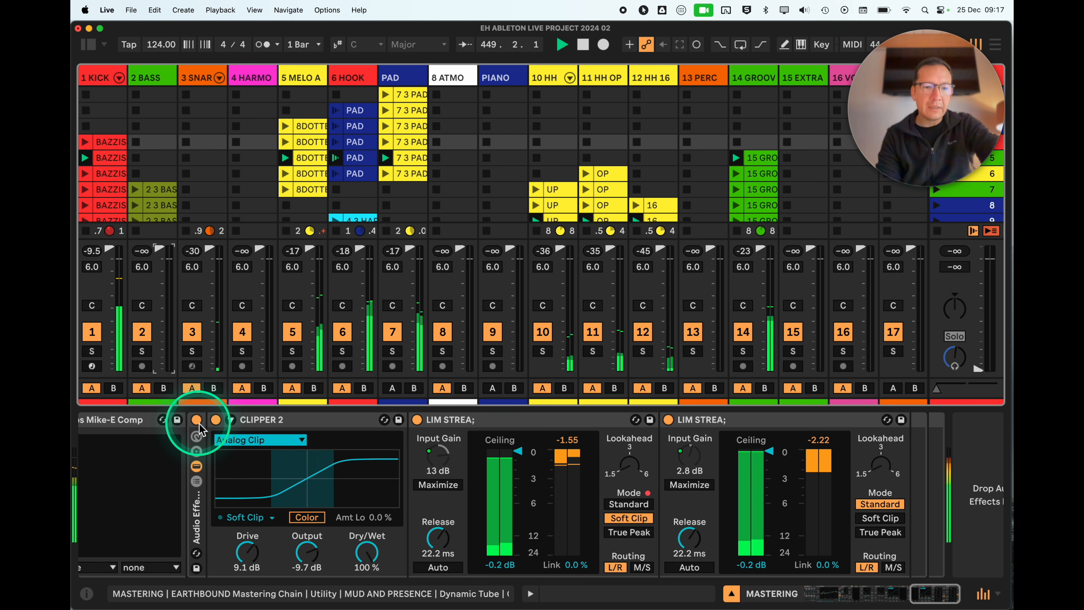
Bypass the Audio Effect Rack holding CLIPPER 2 and the limiters to compare the sound, and switch it back on.
{"action": "left_click", "coordinate": [197, 420]}
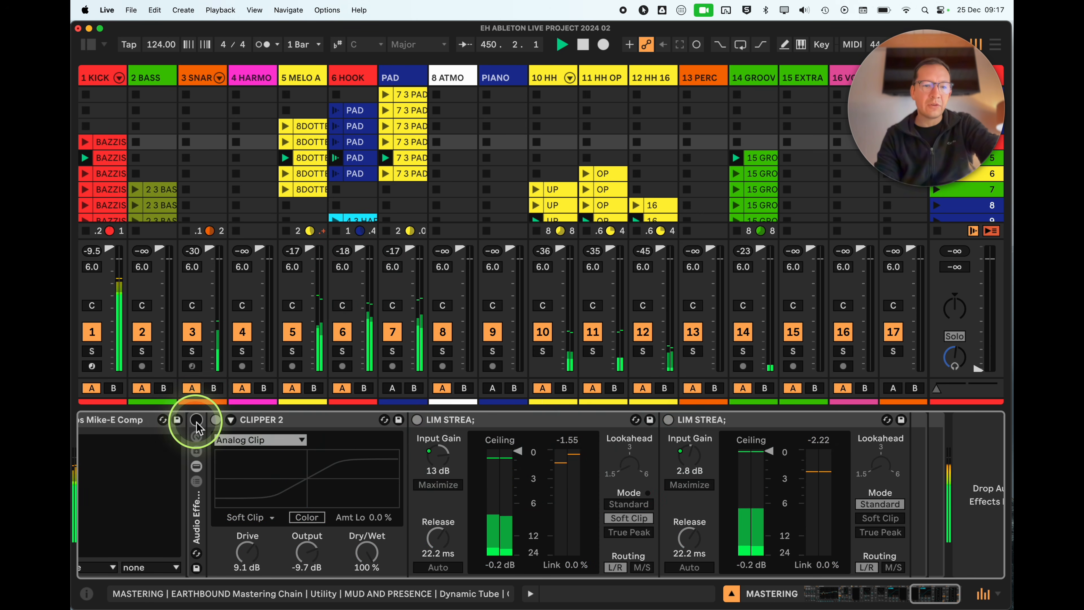
{"action": "scroll", "coordinate": [189, 484], "scroll_direction": "left", "scroll_amount": 5}
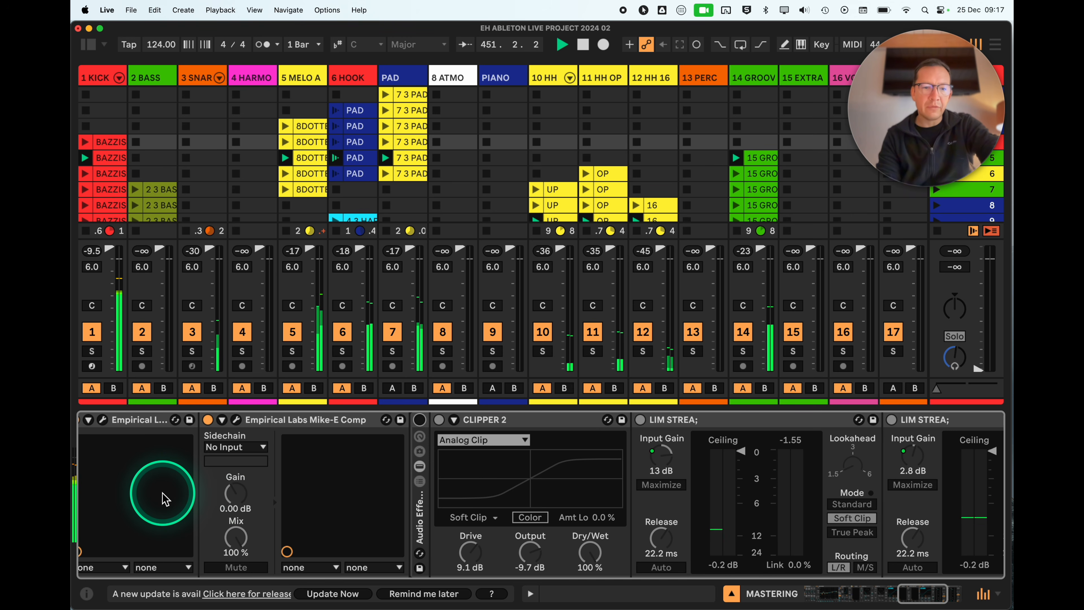
{"action": "scroll", "coordinate": [165, 497], "scroll_direction": "right", "scroll_amount": 5}
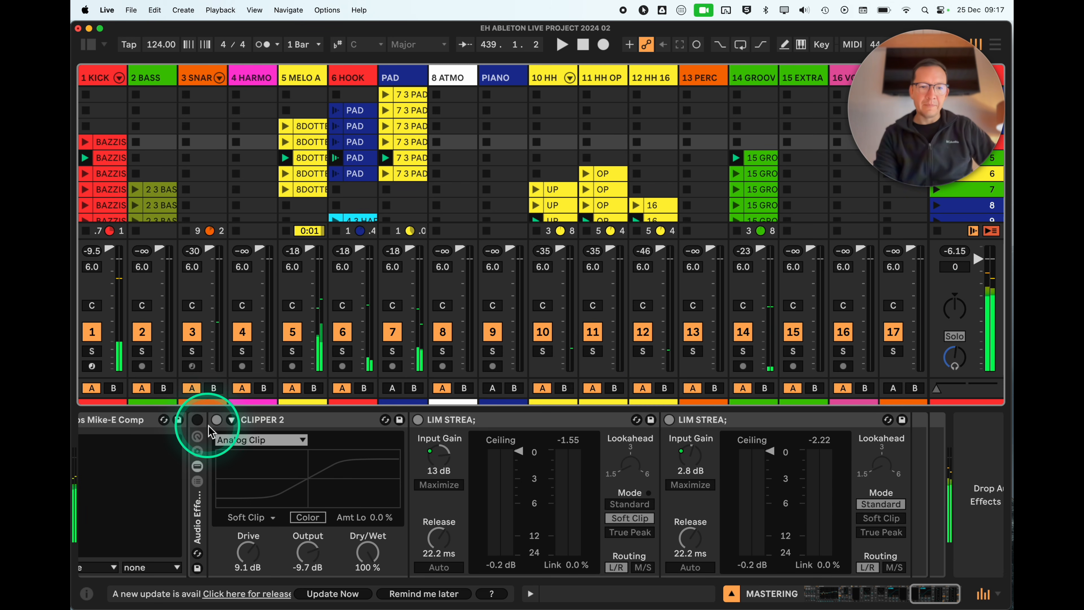
{"action": "left_click", "coordinate": [198, 420]}
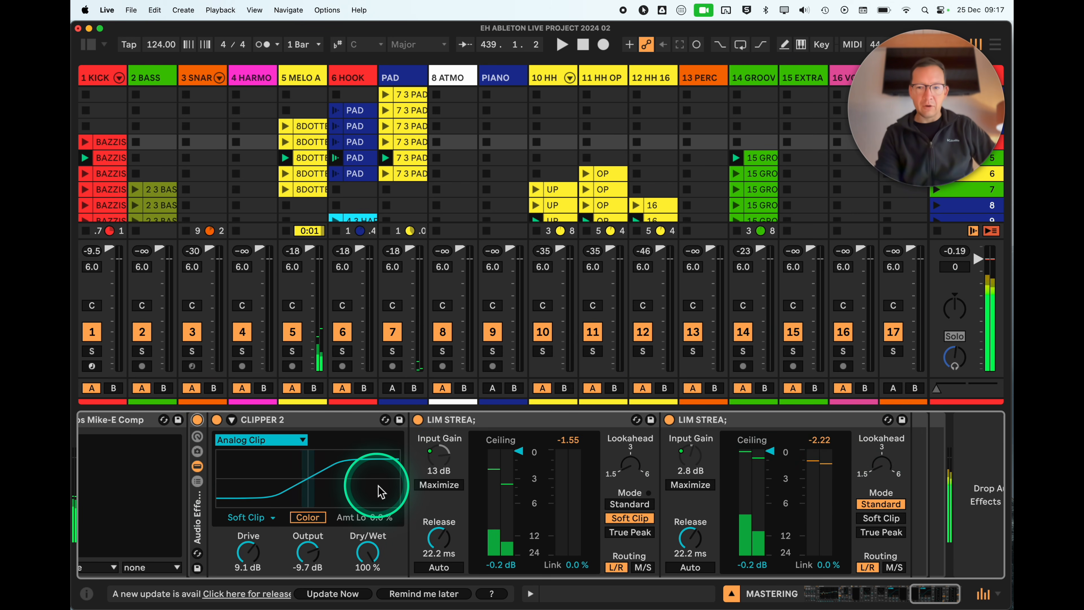
{"action": "scroll", "coordinate": [599, 478], "scroll_direction": "left", "scroll_amount": 10}
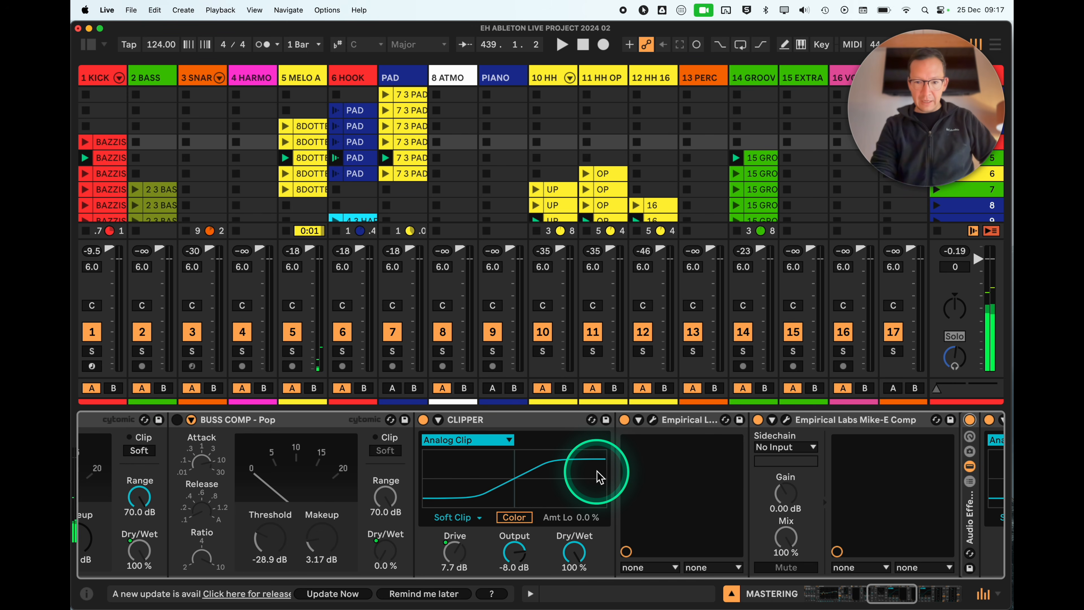
Review the mastering chain from CLIPPER back through BUSS COMP, OTT MKII and Dynamic Tube to the MUD AND PRESENCE equalizer.
{"action": "scroll", "coordinate": [599, 477], "scroll_direction": "left", "scroll_amount": 15}
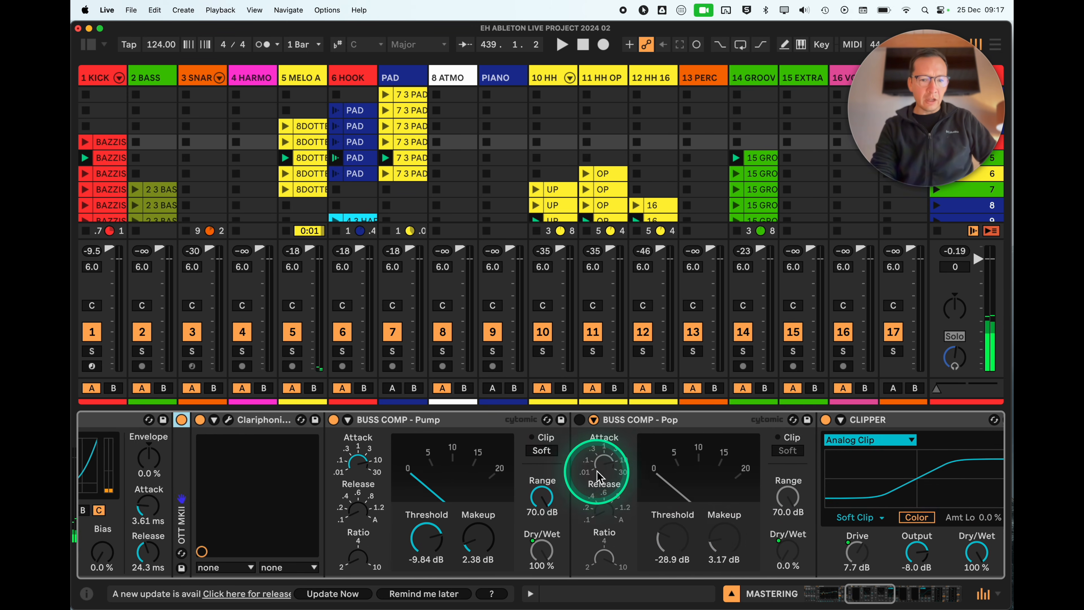
{"action": "scroll", "coordinate": [600, 477], "scroll_direction": "left", "scroll_amount": 8}
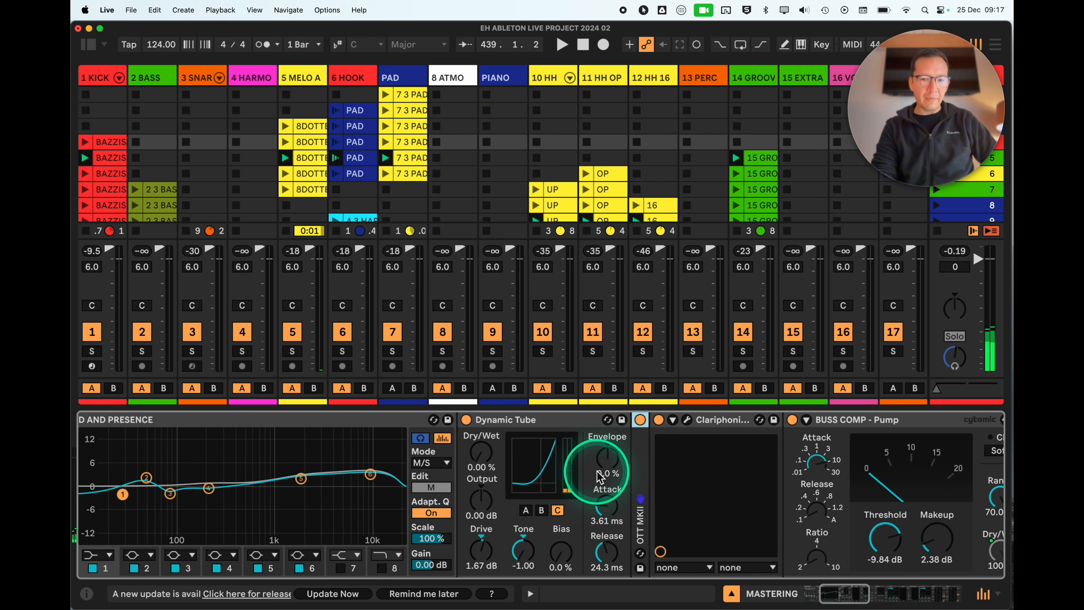
{"action": "scroll", "coordinate": [599, 477], "scroll_direction": "left", "scroll_amount": 6}
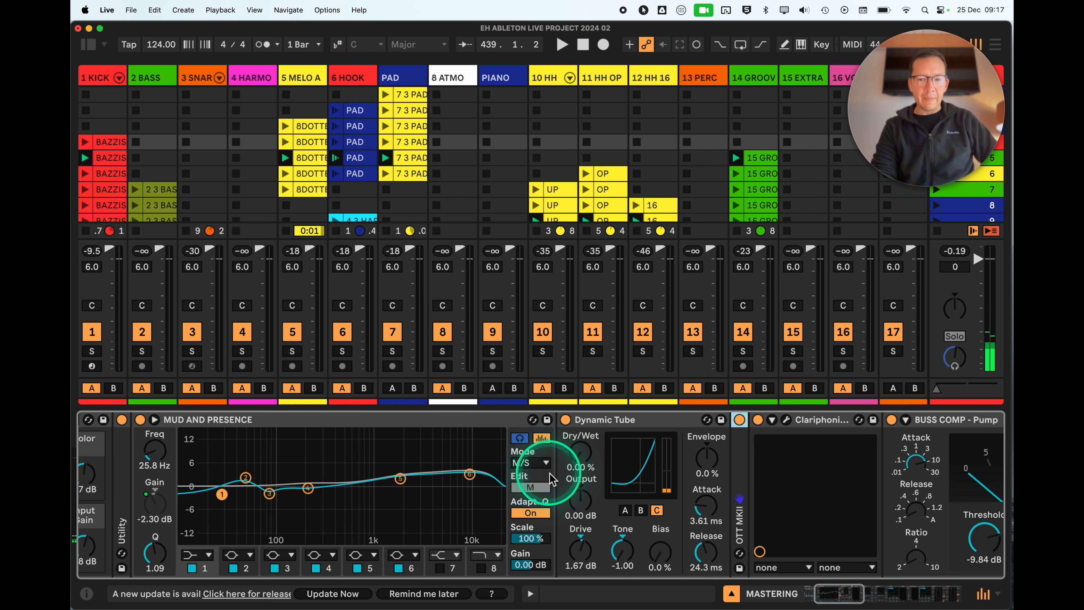
{"action": "scroll", "coordinate": [551, 478], "scroll_direction": "left", "scroll_amount": 8}
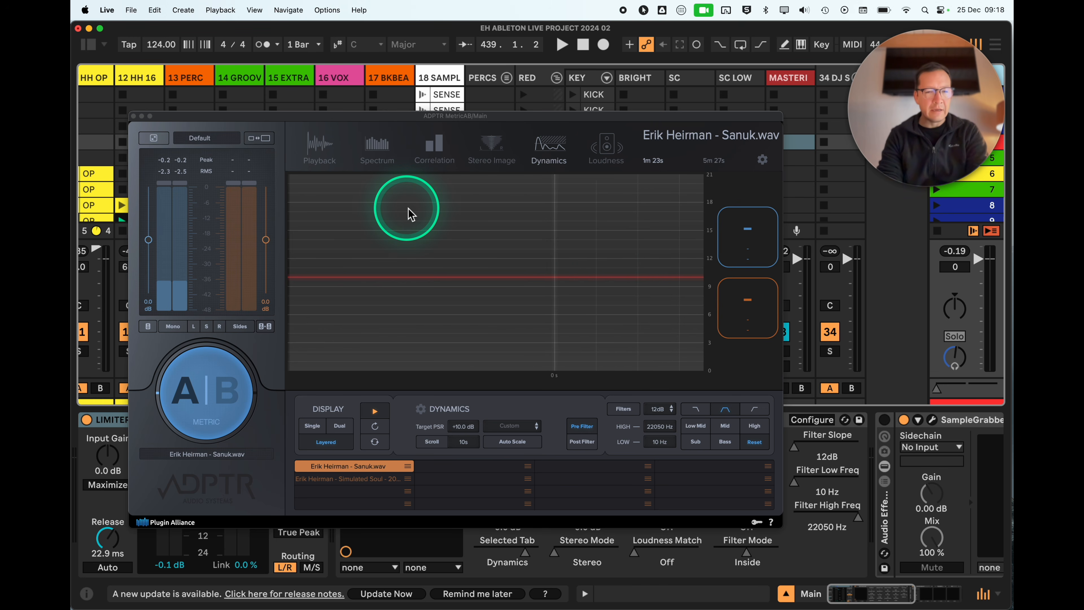
Show the Spectrum display in ADPTR MetricAB and start playback.
{"action": "left_click", "coordinate": [370, 150]}
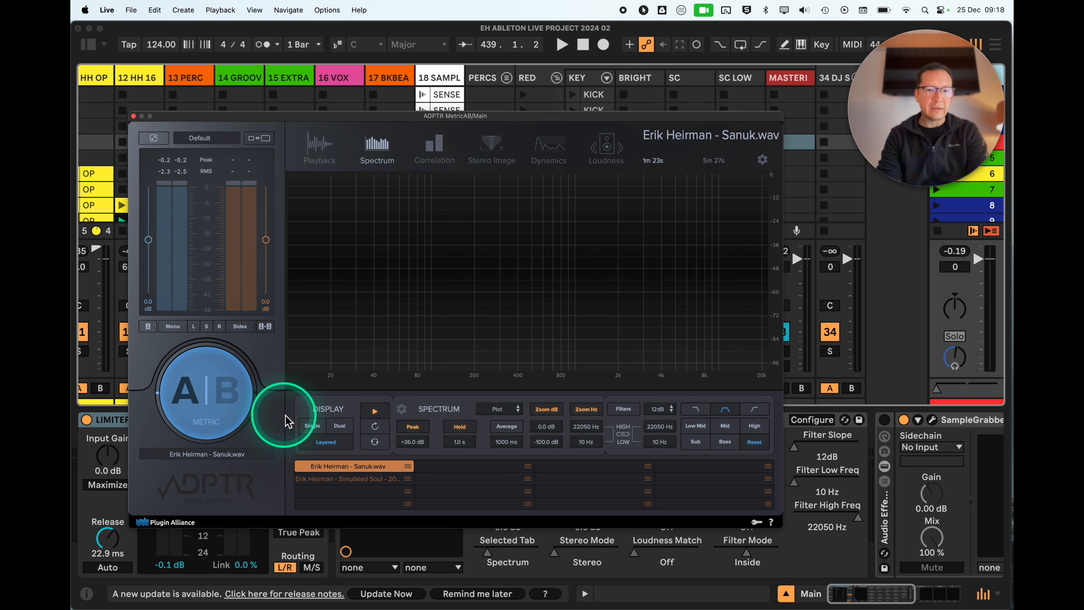
{"action": "key", "text": "space"}
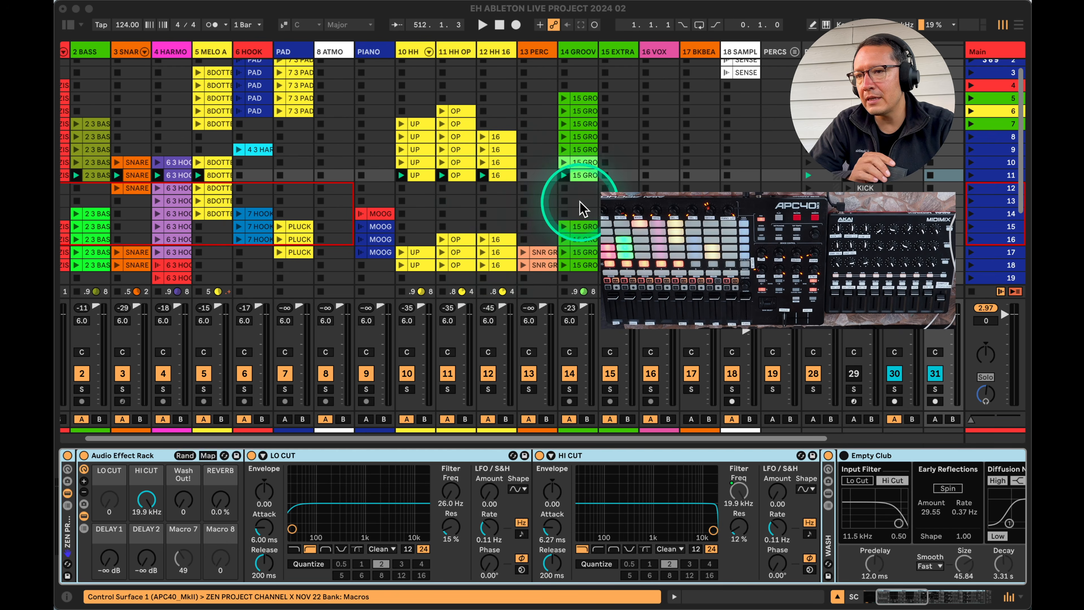
Bring the Ableton Live set window to the front from the overview of open windows.
{"action": "key", "text": "ctrl+Up"}
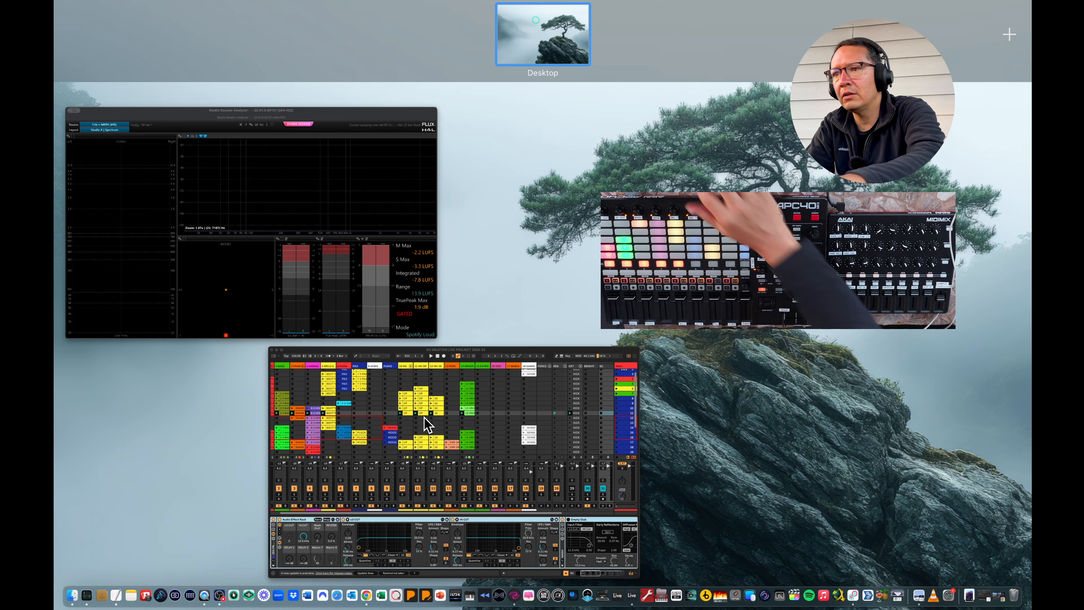
{"action": "left_click", "coordinate": [424, 416]}
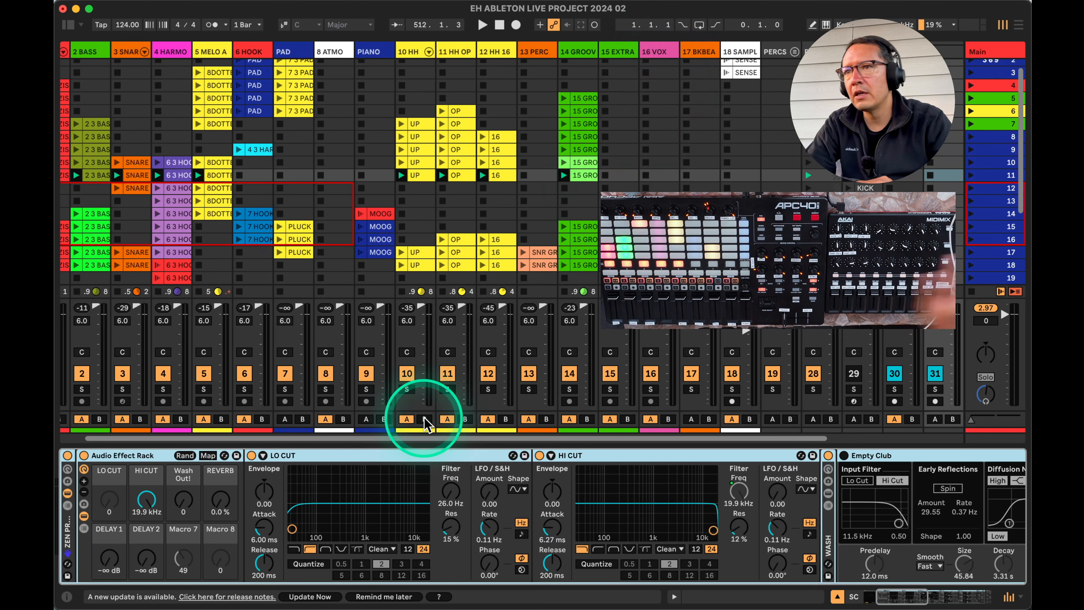
{"action": "left_click", "coordinate": [939, 51]}
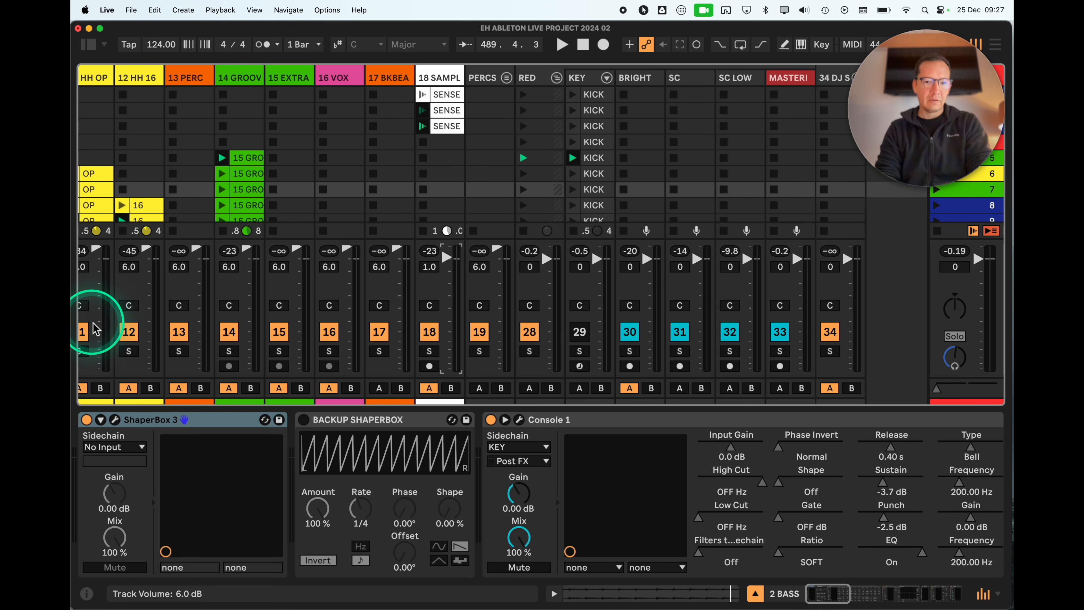
Look through the SENSE clips on 18 SAMPLE and the two 17 VOX clips on 16 VOX, selecting the lower VOX clip.
{"action": "left_click", "coordinate": [456, 315]}
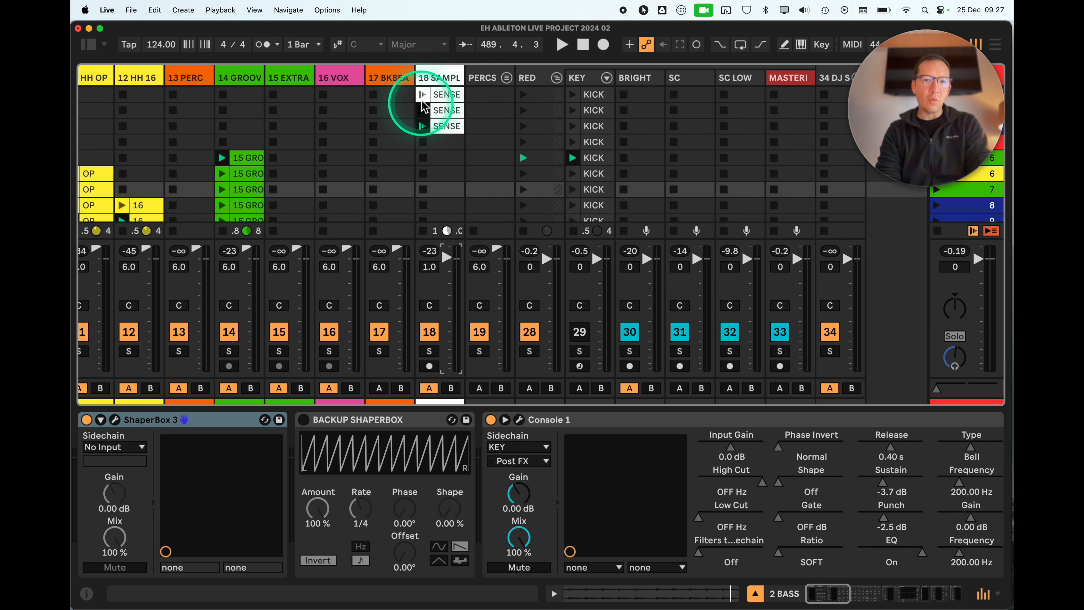
{"action": "scroll", "coordinate": [357, 165], "scroll_direction": "down", "scroll_amount": 8}
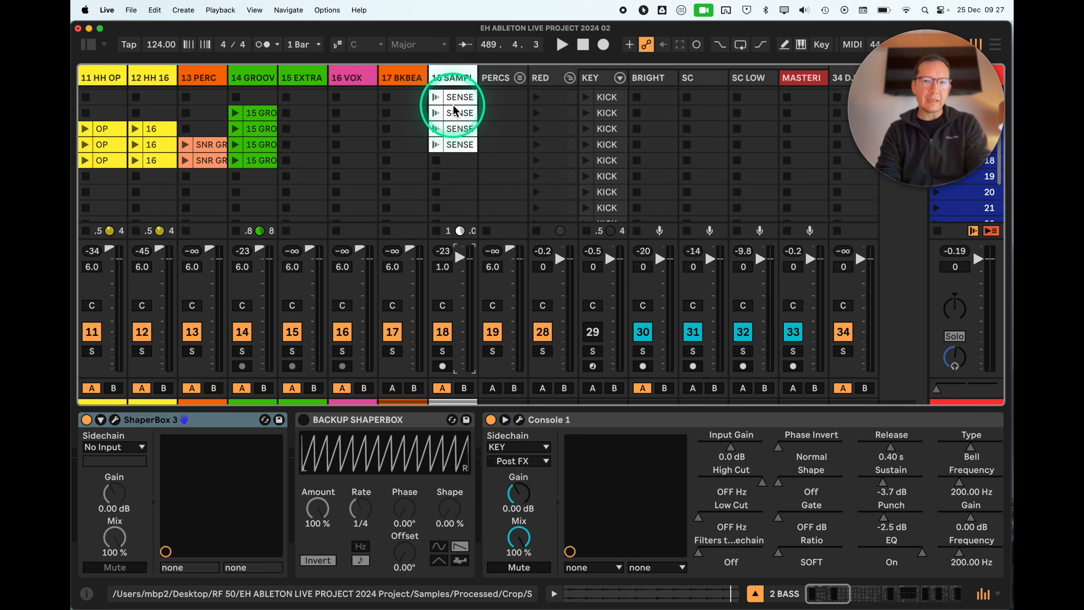
{"action": "scroll", "coordinate": [408, 158], "scroll_direction": "down", "scroll_amount": 7}
{"action": "scroll", "coordinate": [407, 158], "scroll_direction": "left", "scroll_amount": 2}
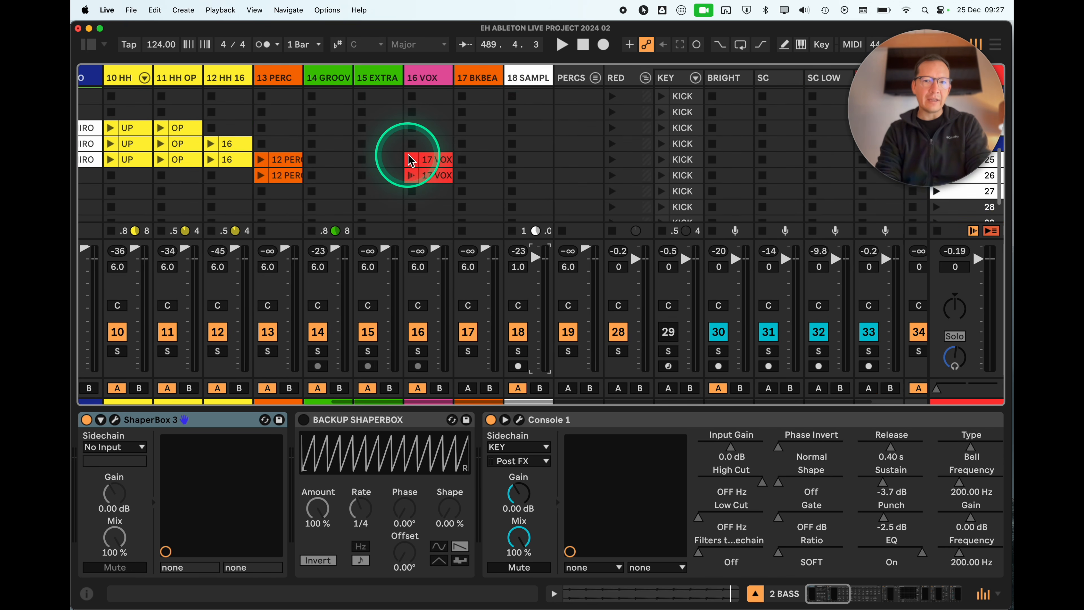
{"action": "left_click", "coordinate": [412, 161]}
{"action": "left_click", "coordinate": [438, 181]}
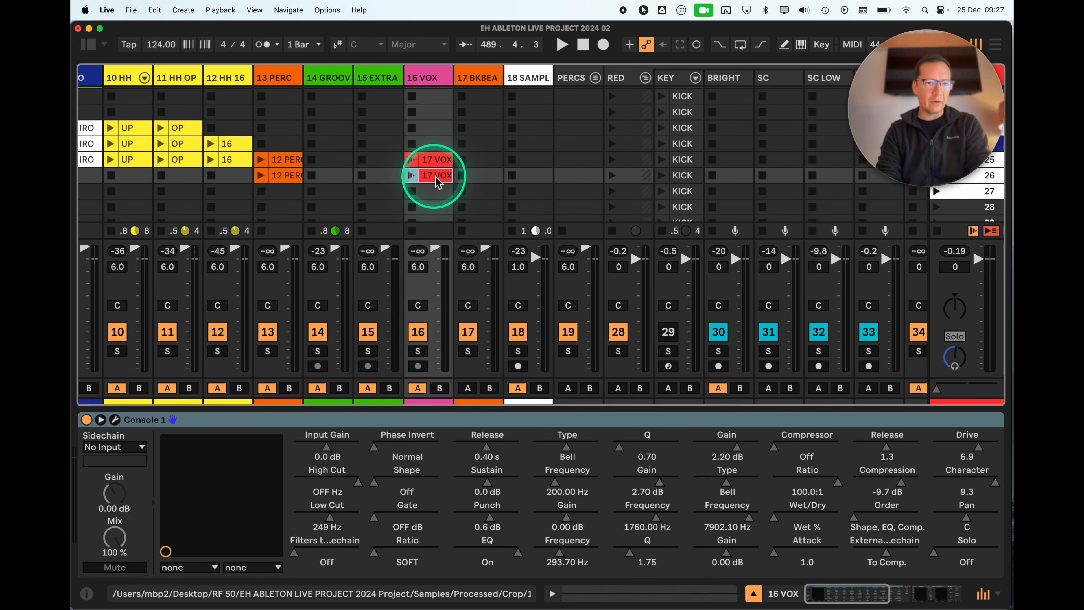
Open the first SENSE clip on 18 SAMPLE and show its follow action and launch settings.
{"action": "scroll", "coordinate": [436, 162], "scroll_direction": "up", "scroll_amount": 20}
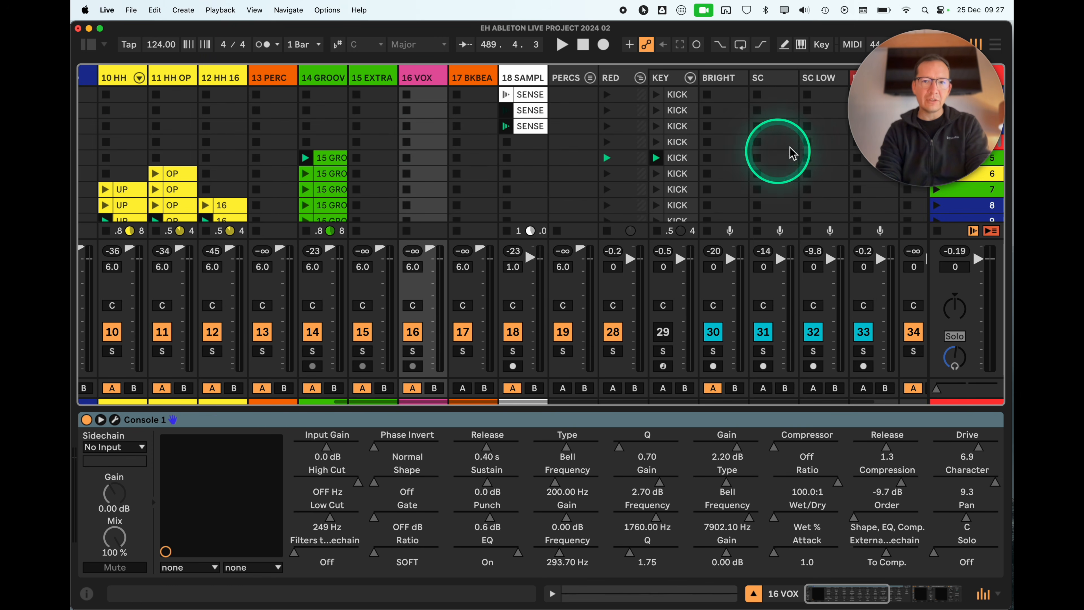
{"action": "left_click", "coordinate": [928, 110]}
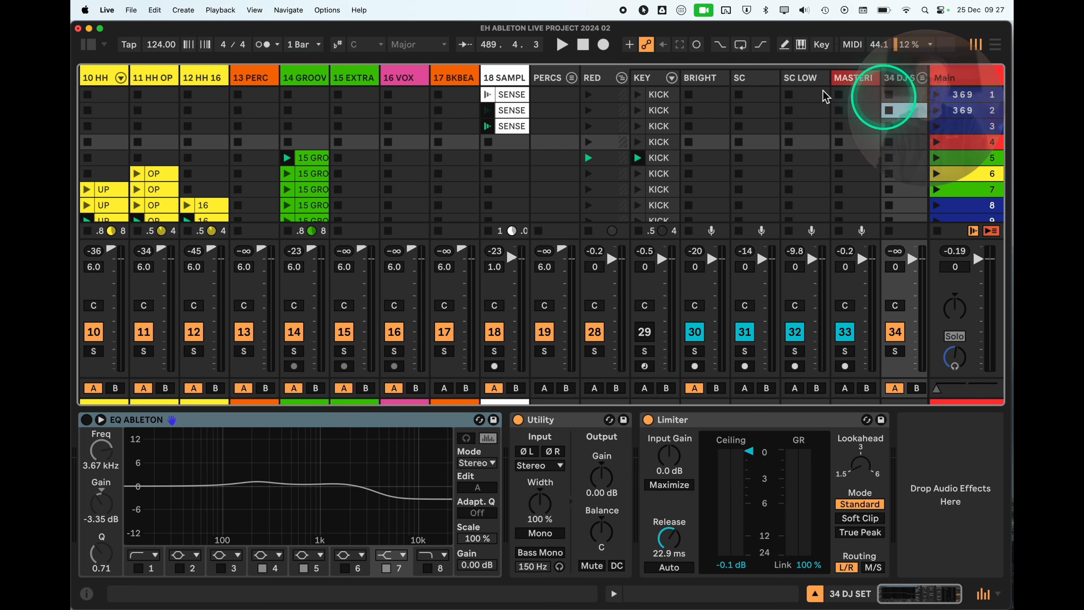
{"action": "left_click", "coordinate": [513, 96]}
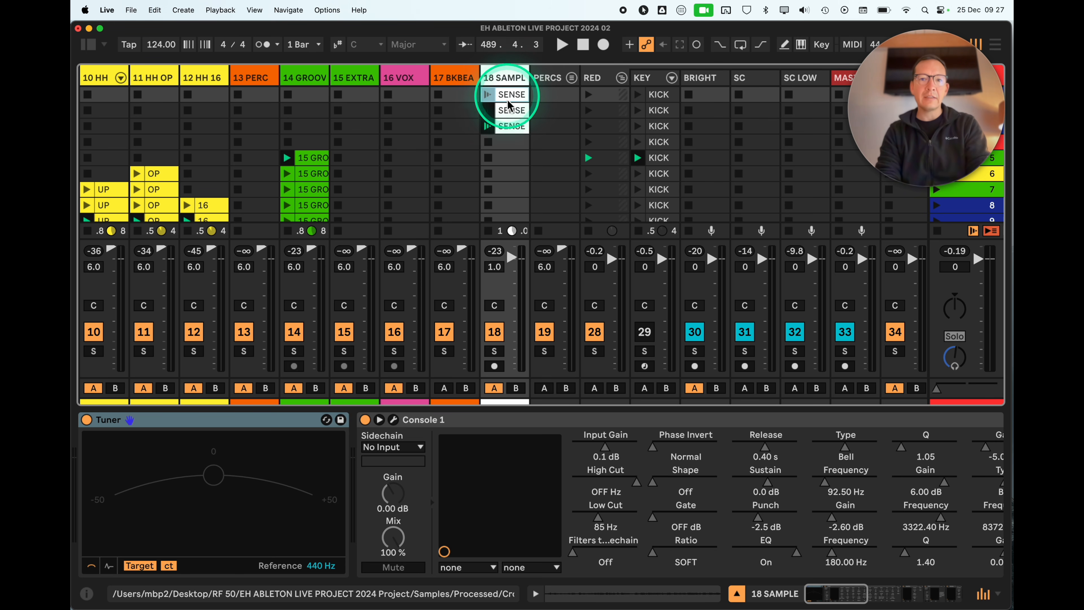
{"action": "double_click", "coordinate": [512, 95]}
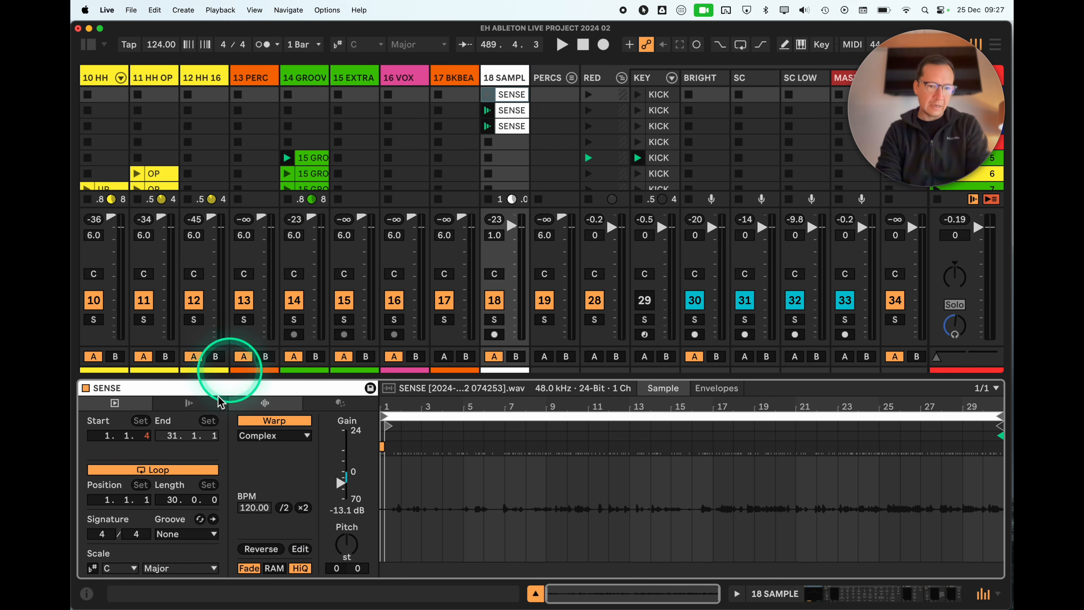
{"action": "left_click", "coordinate": [187, 404]}
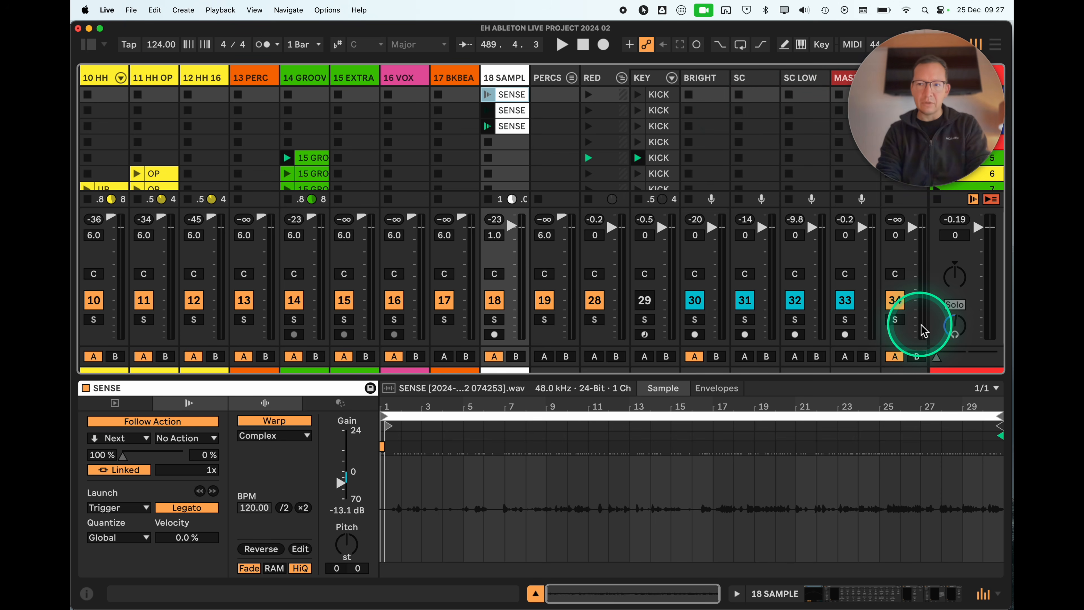
Lower the Main track volume to -55 dB, launch scene 3 and select the first SENSE clip on 18 SAMPLE.
{"action": "left_click_drag", "start_coordinate": [977, 229], "coordinate": [976, 326]}
{"action": "left_click", "coordinate": [936, 126]}
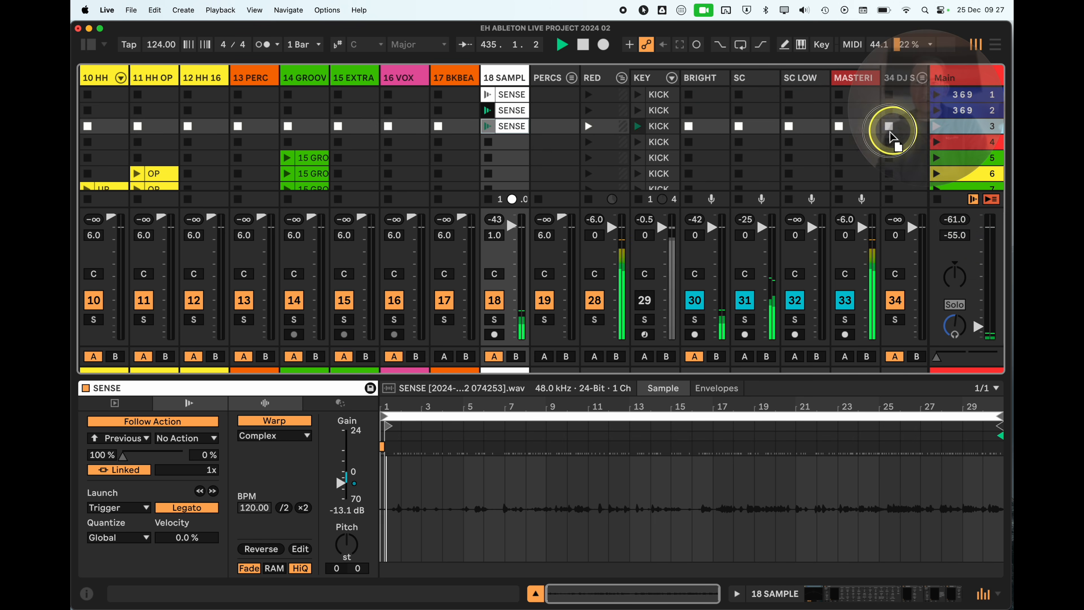
{"action": "left_click", "coordinate": [874, 127]}
{"action": "left_click", "coordinate": [511, 95]}
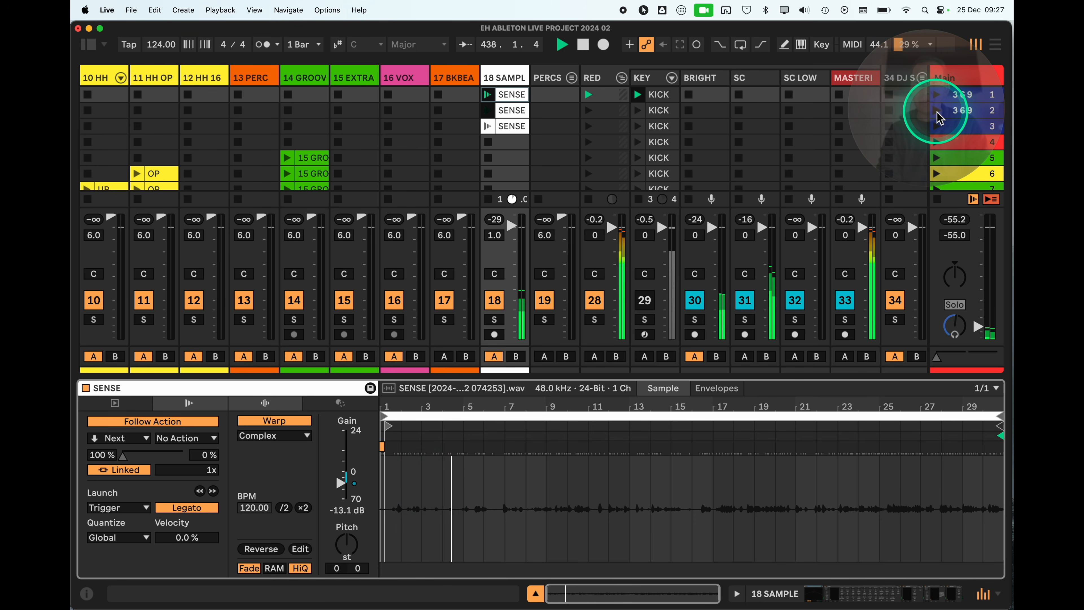
Launch scene 2 and inspect the follow action settings of the third SENSE clip.
{"action": "left_click", "coordinate": [936, 112]}
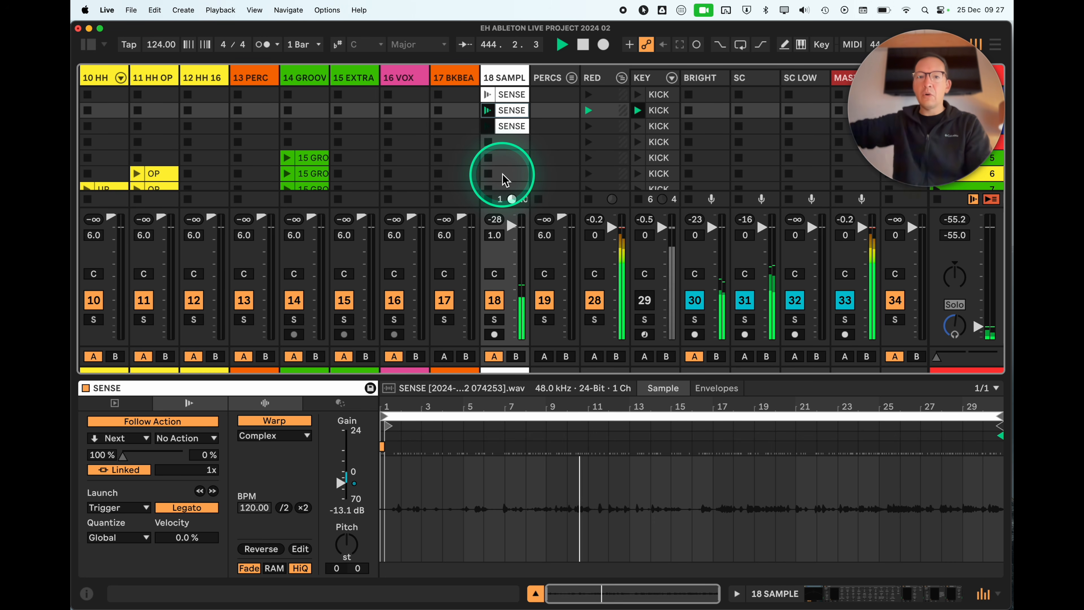
{"action": "left_click", "coordinate": [507, 127]}
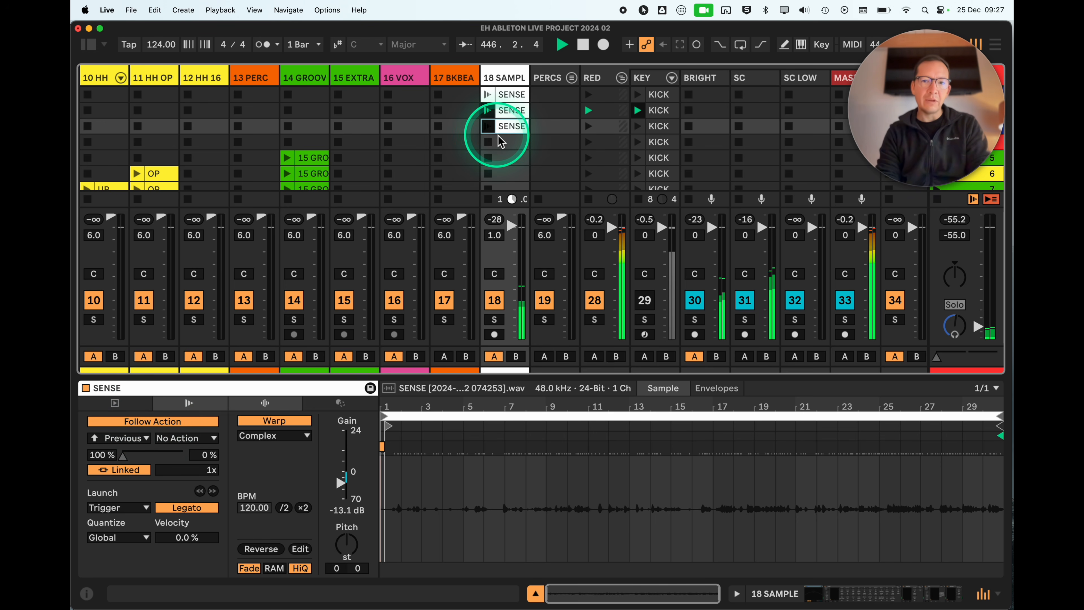
{"action": "left_click", "coordinate": [491, 116]}
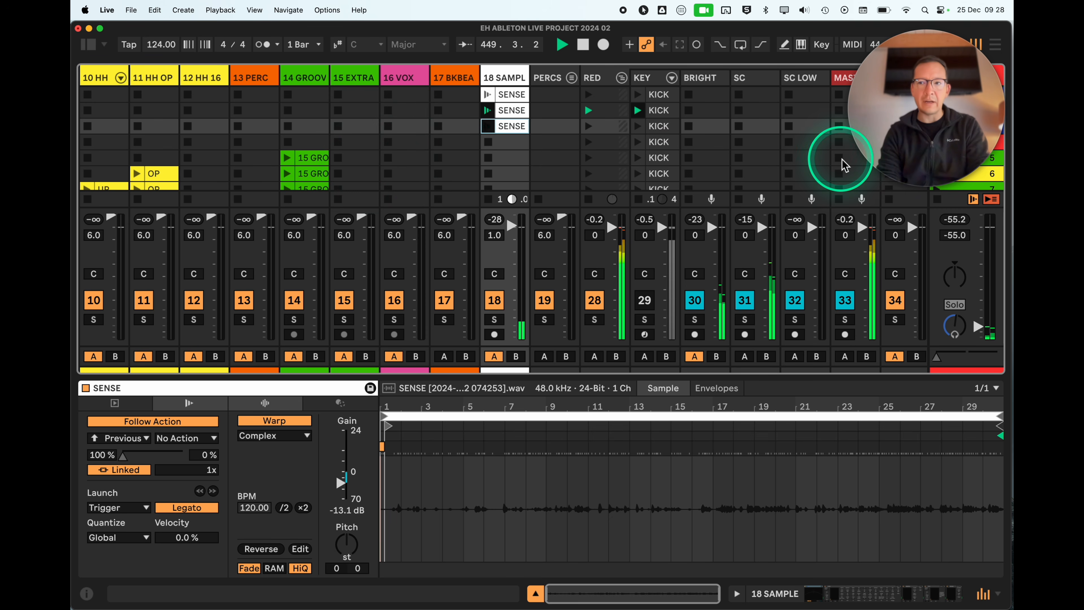
Launch scene 4 and look through the clips of the scenes further down, including the MOOG and second group of SENSE clips.
{"action": "left_click", "coordinate": [936, 143]}
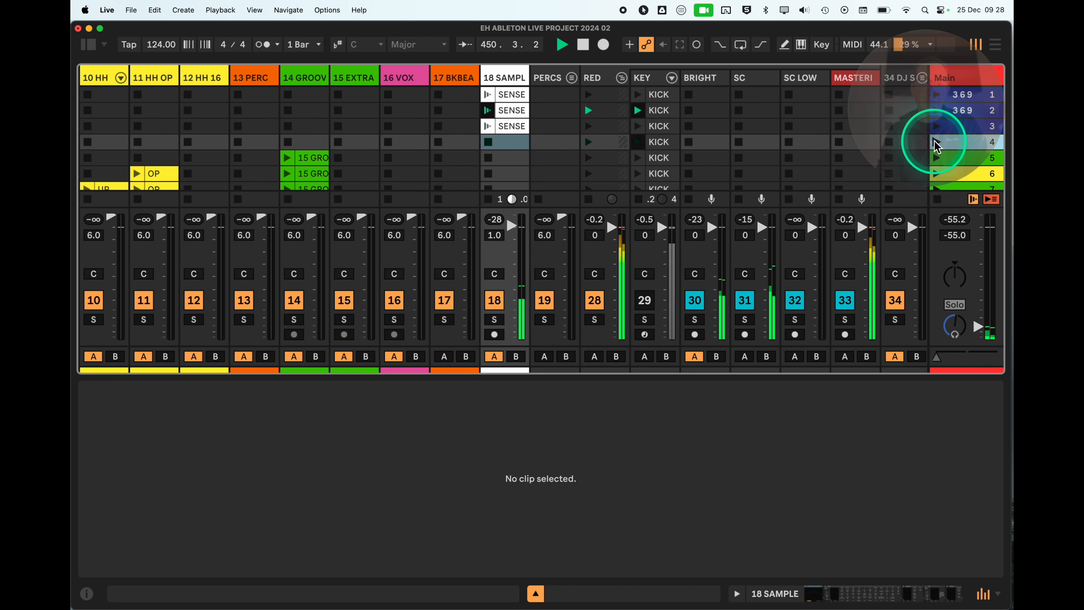
{"action": "scroll", "coordinate": [383, 168], "scroll_direction": "down", "scroll_amount": 5}
{"action": "scroll", "coordinate": [384, 168], "scroll_direction": "left", "scroll_amount": 5}
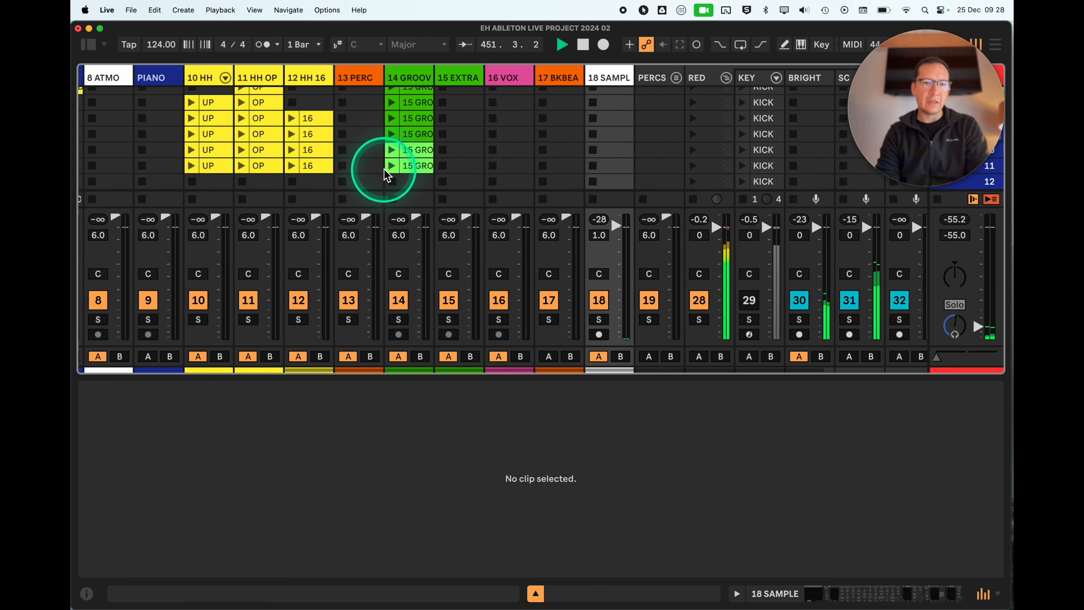
{"action": "scroll", "coordinate": [383, 169], "scroll_direction": "down", "scroll_amount": 4}
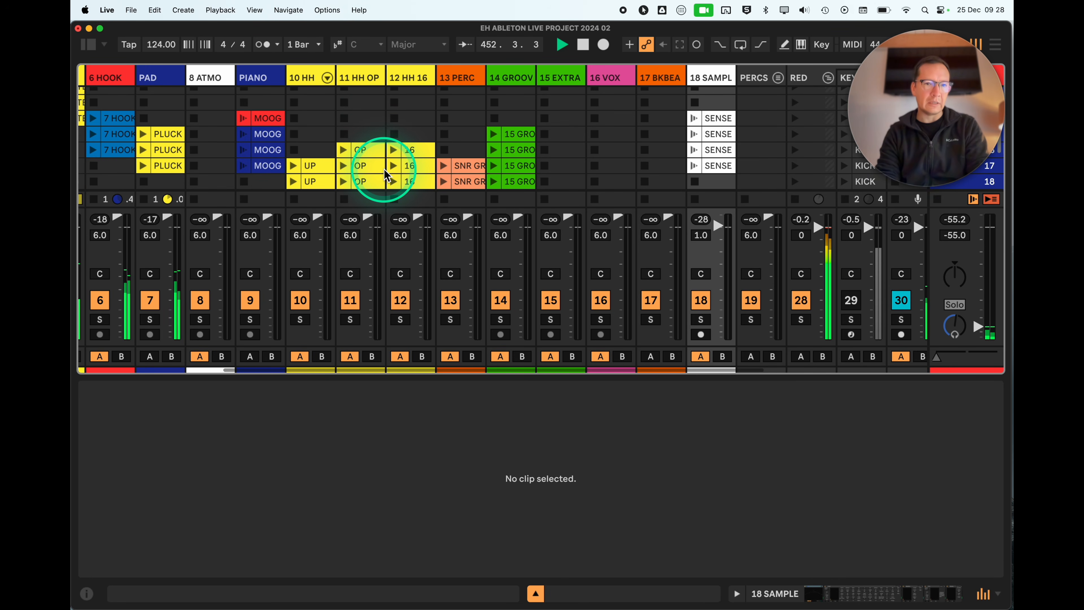
{"action": "scroll", "coordinate": [383, 168], "scroll_direction": "left", "scroll_amount": 3}
{"action": "scroll", "coordinate": [363, 150], "scroll_direction": "up", "scroll_amount": 10}
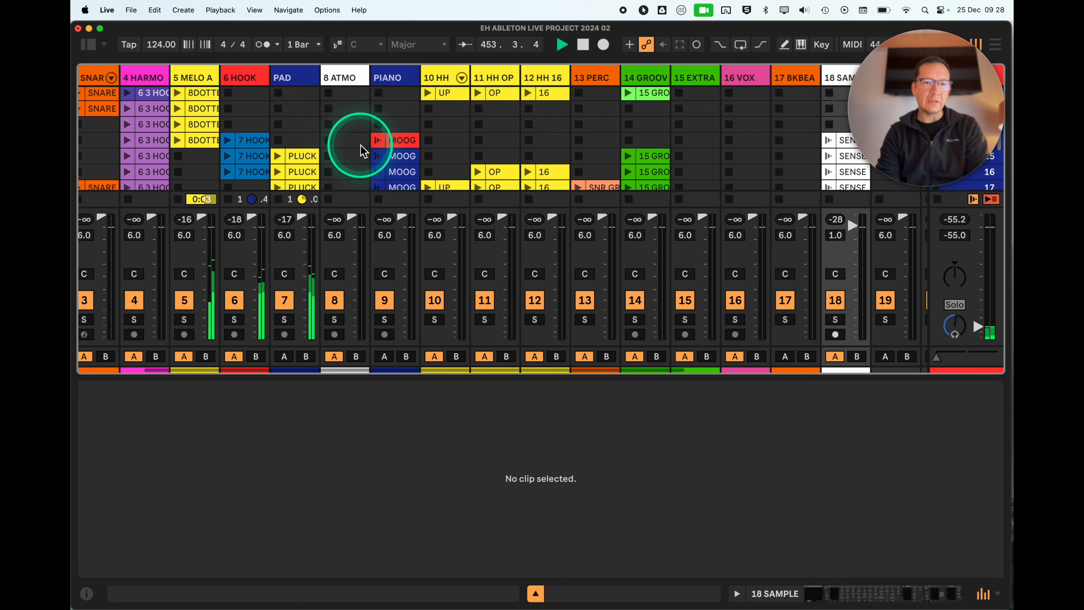
{"action": "scroll", "coordinate": [362, 150], "scroll_direction": "right", "scroll_amount": 6}
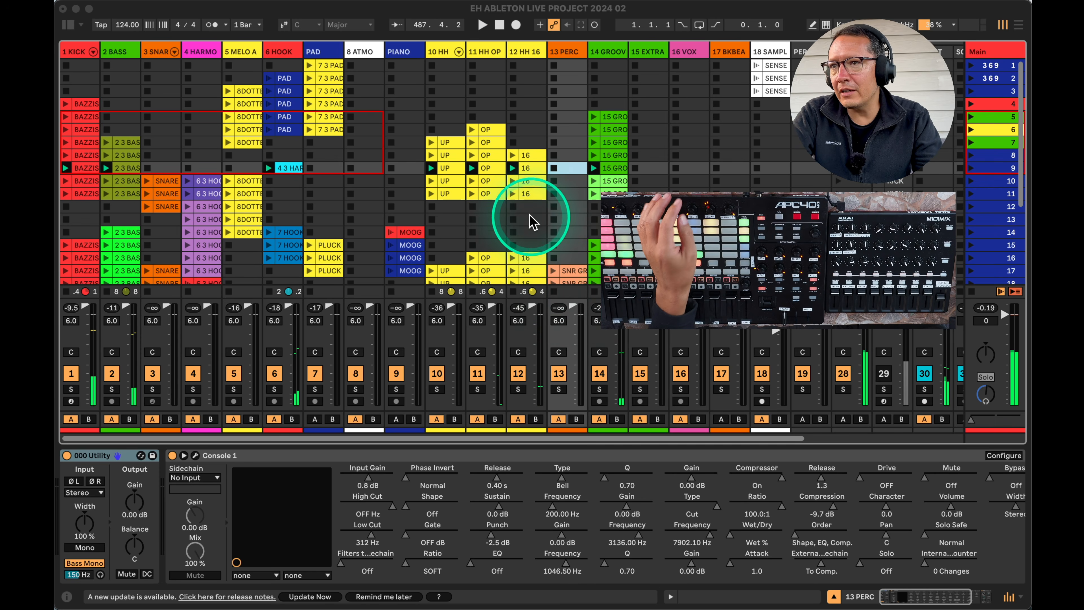
Return to the Live set and select ADPTR MetricAB and SampleGrabberV3 in the Main track's device chain.
{"action": "key", "text": "ctrl+Up"}
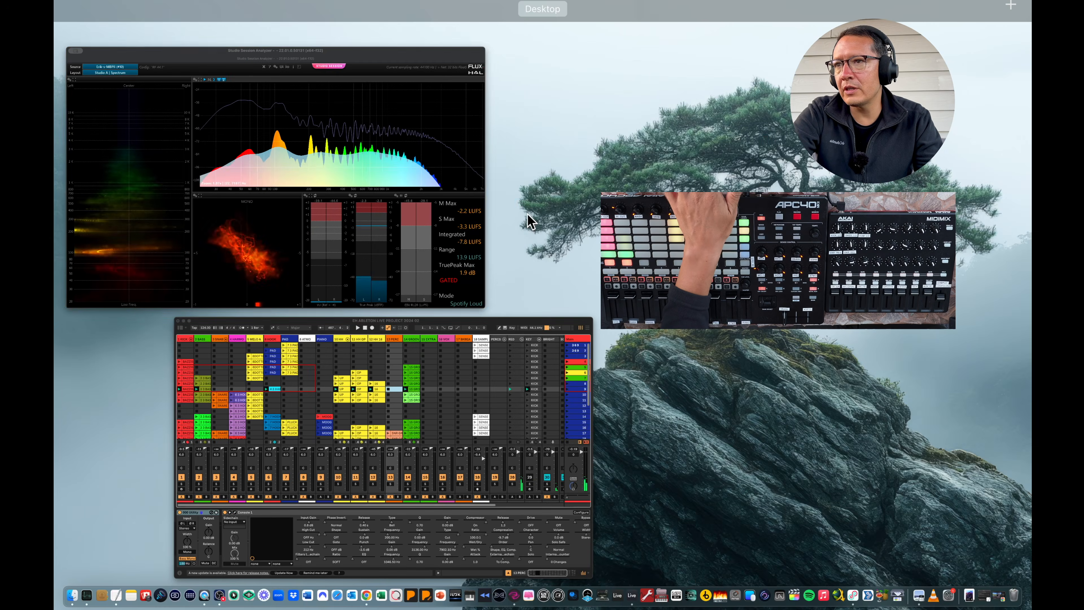
{"action": "left_click", "coordinate": [372, 397]}
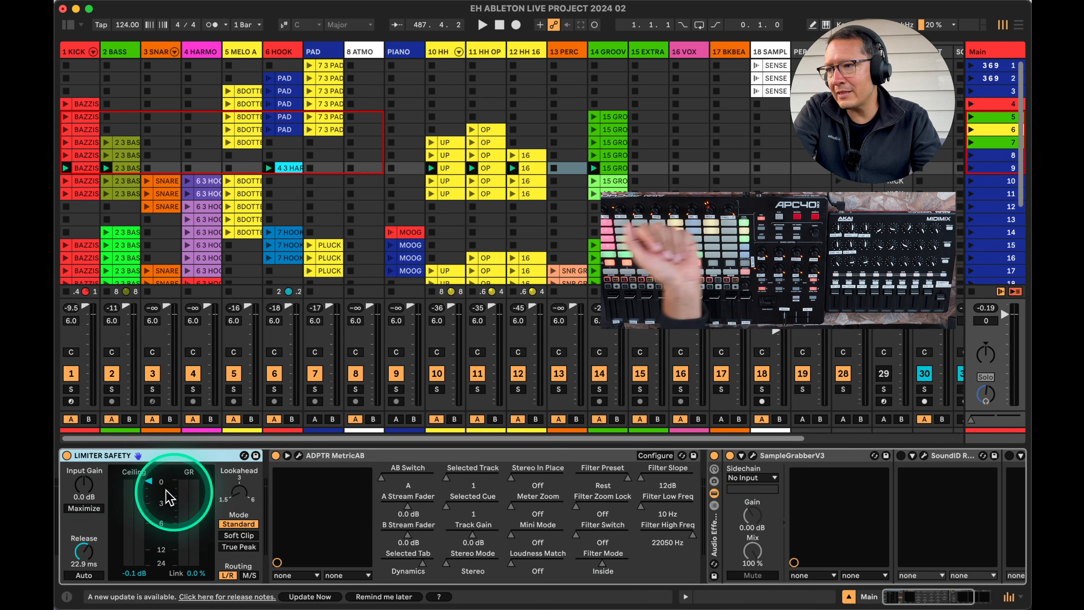
{"action": "left_click", "coordinate": [338, 455]}
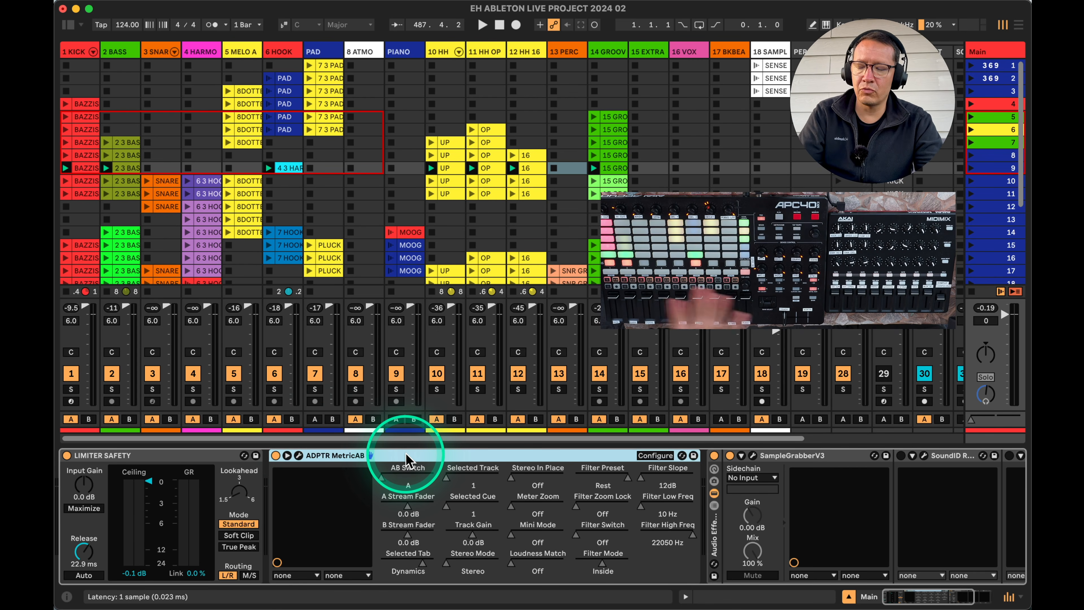
{"action": "scroll", "coordinate": [448, 459], "scroll_direction": "right", "scroll_amount": 5}
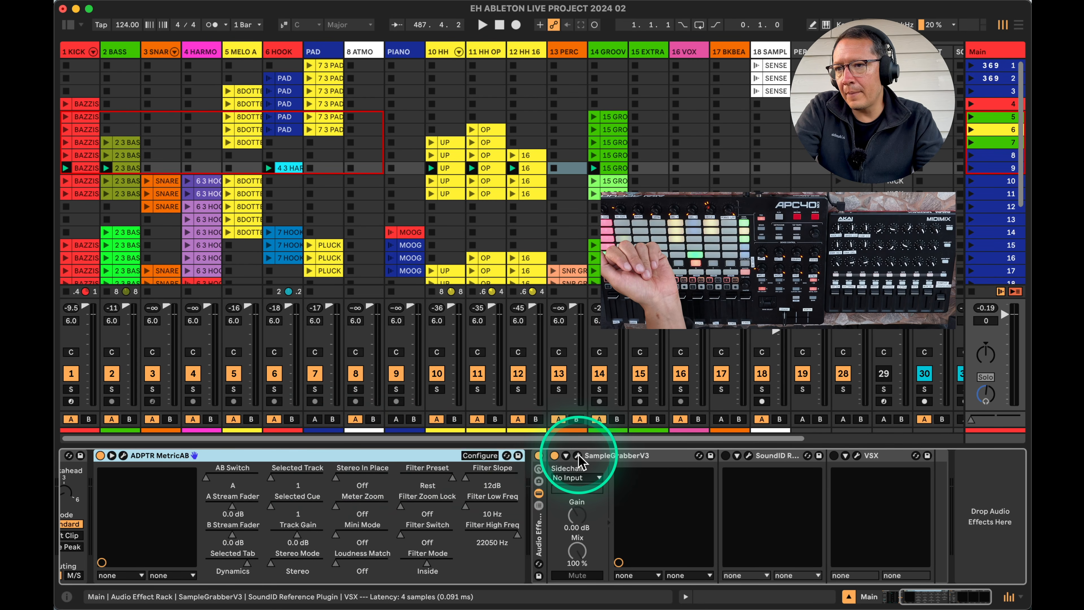
{"action": "left_click", "coordinate": [595, 458]}
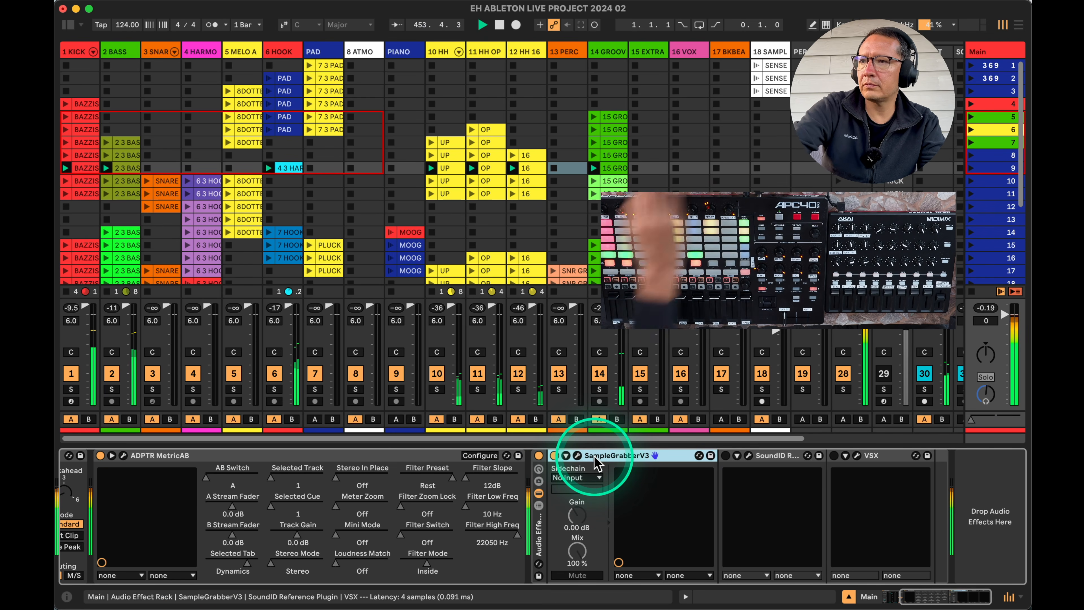
Switch to Studio Session Analyzer to watch the spectrum and loudness meters during playback, and return to Ableton Live.
{"action": "key", "text": "ctrl+Up"}
{"action": "left_click", "coordinate": [338, 235]}
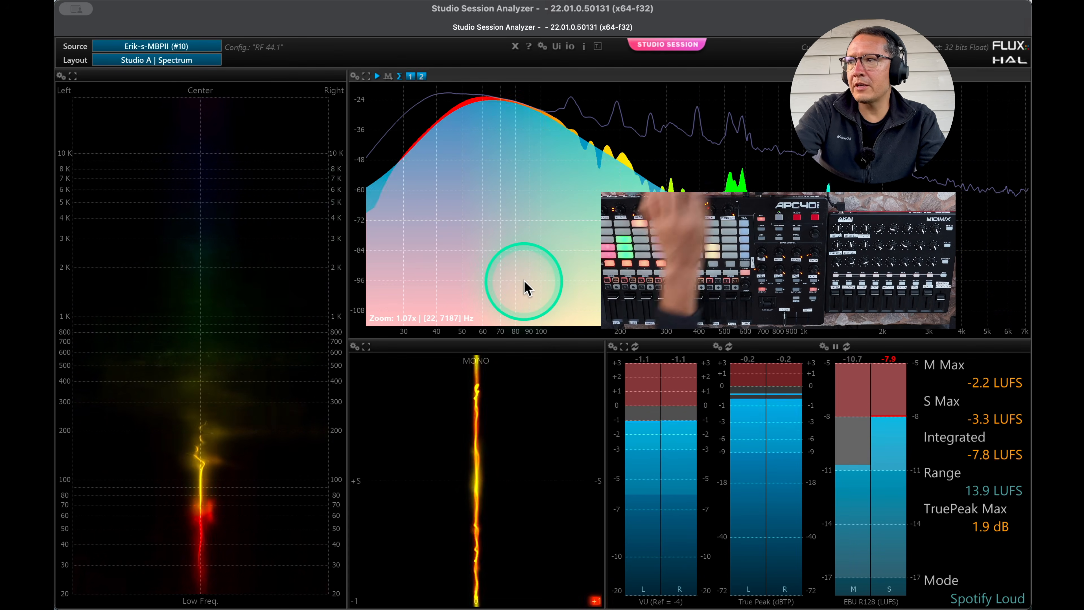
{"action": "key", "text": "ctrl+Up"}
{"action": "left_click", "coordinate": [416, 345]}
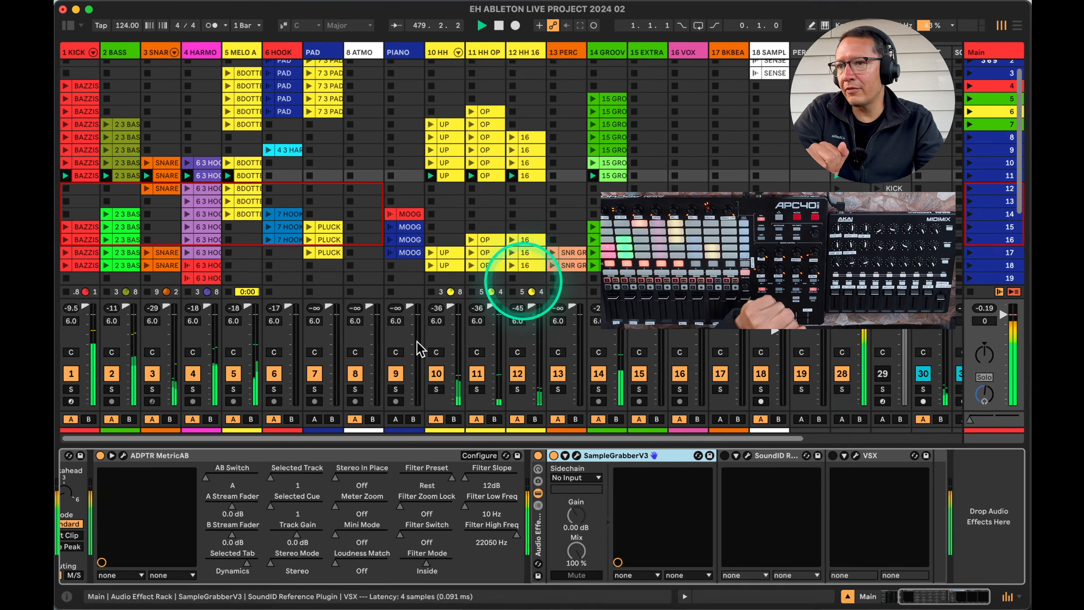
Enable the SoundID Reference plugin in the Main track's chain, open its window and dismiss the left/right channel swap notice.
{"action": "left_click", "coordinate": [775, 455]}
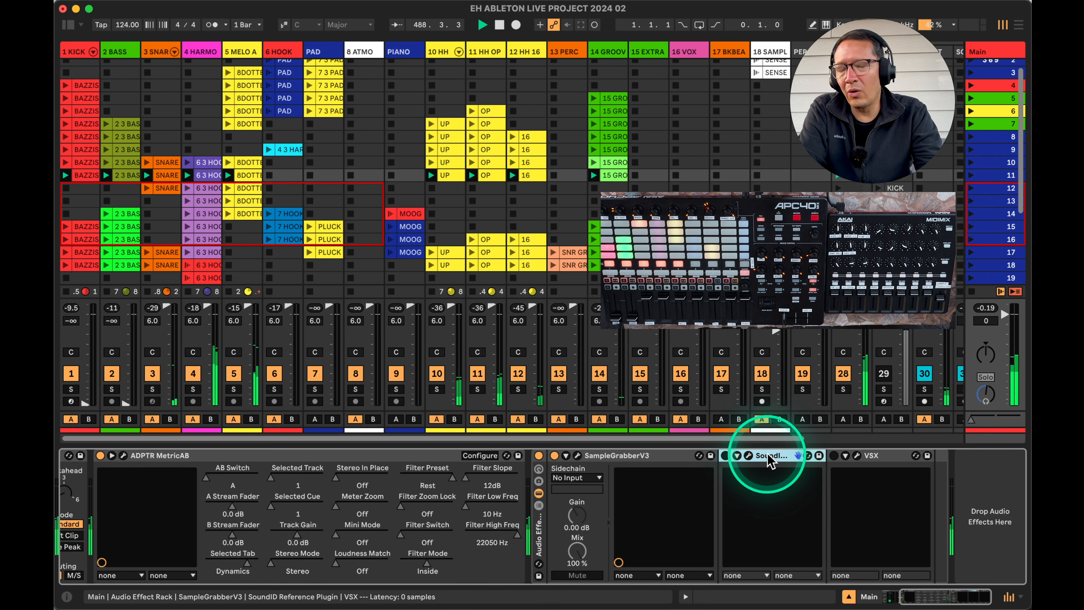
{"action": "left_click", "coordinate": [725, 455]}
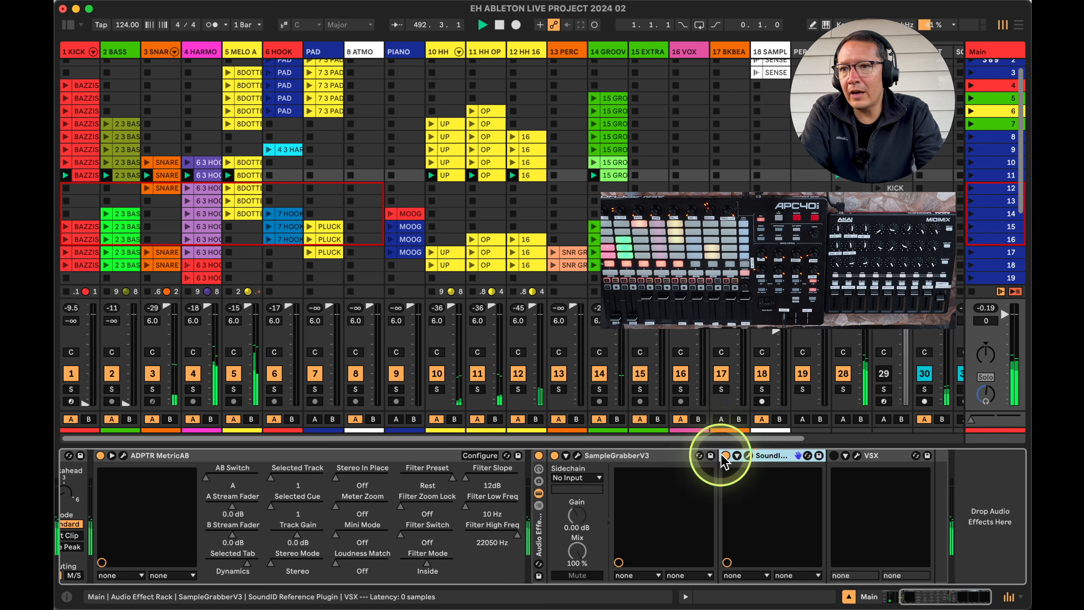
{"action": "left_click", "coordinate": [749, 455]}
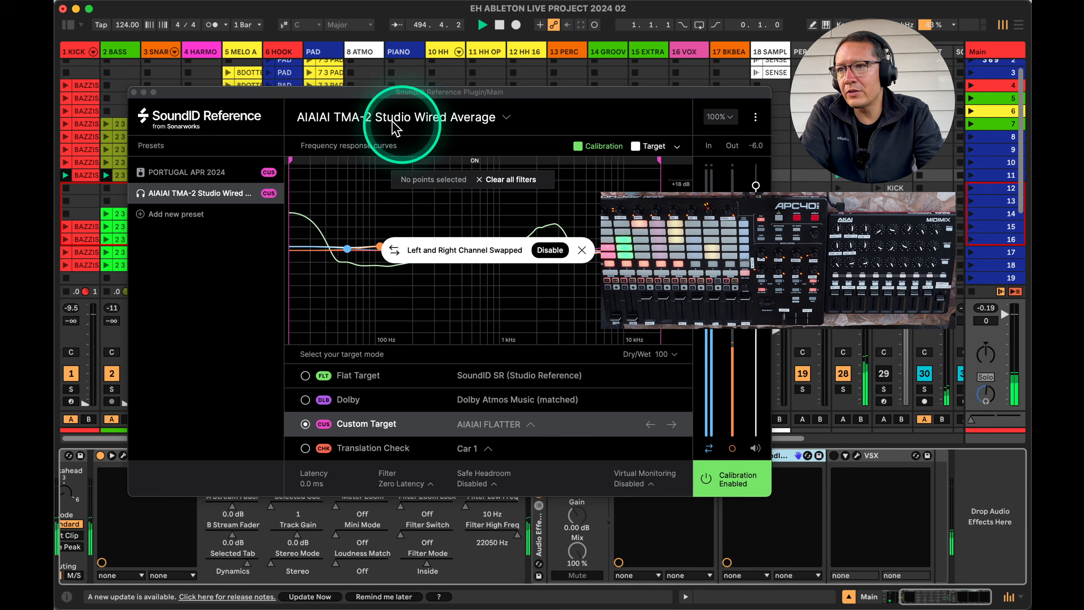
{"action": "left_click", "coordinate": [561, 252]}
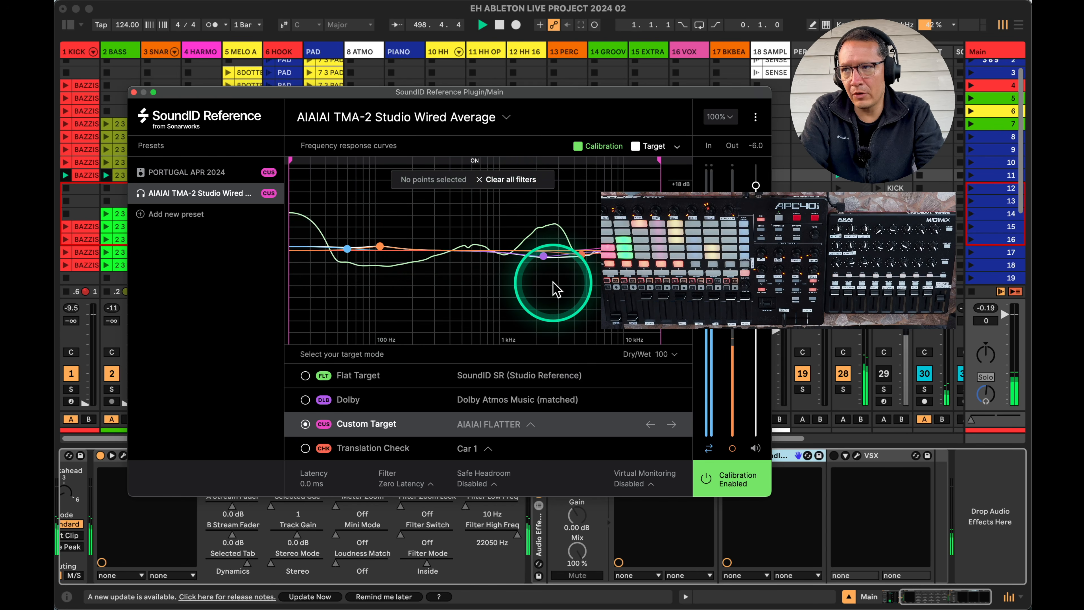
Enable the VSX plugin, open its window and arrange it above the SoundID Reference window so both can be seen.
{"action": "left_click", "coordinate": [834, 455]}
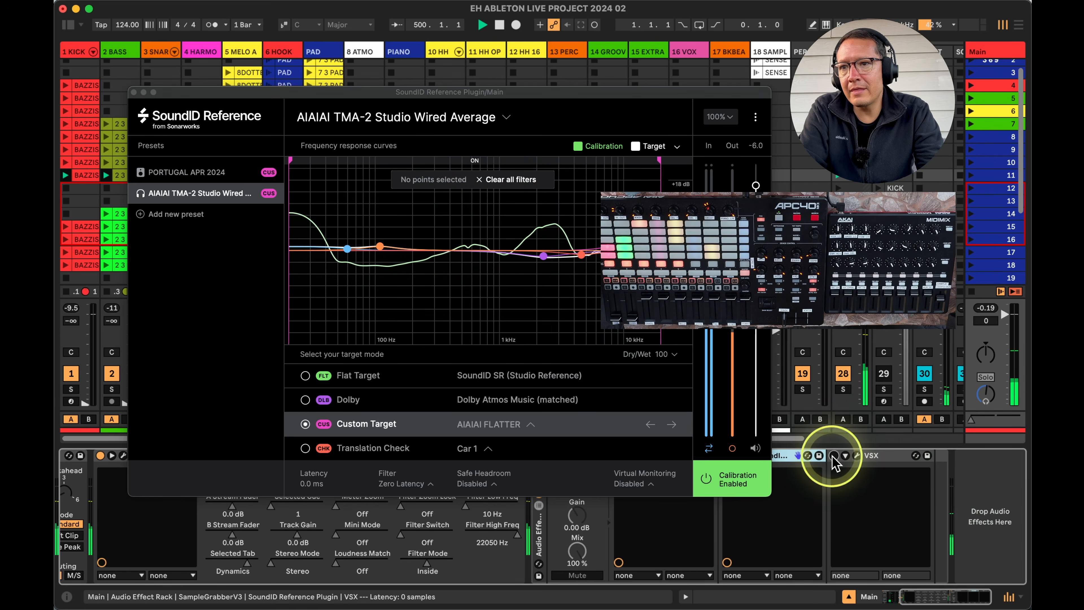
{"action": "left_click", "coordinate": [857, 455]}
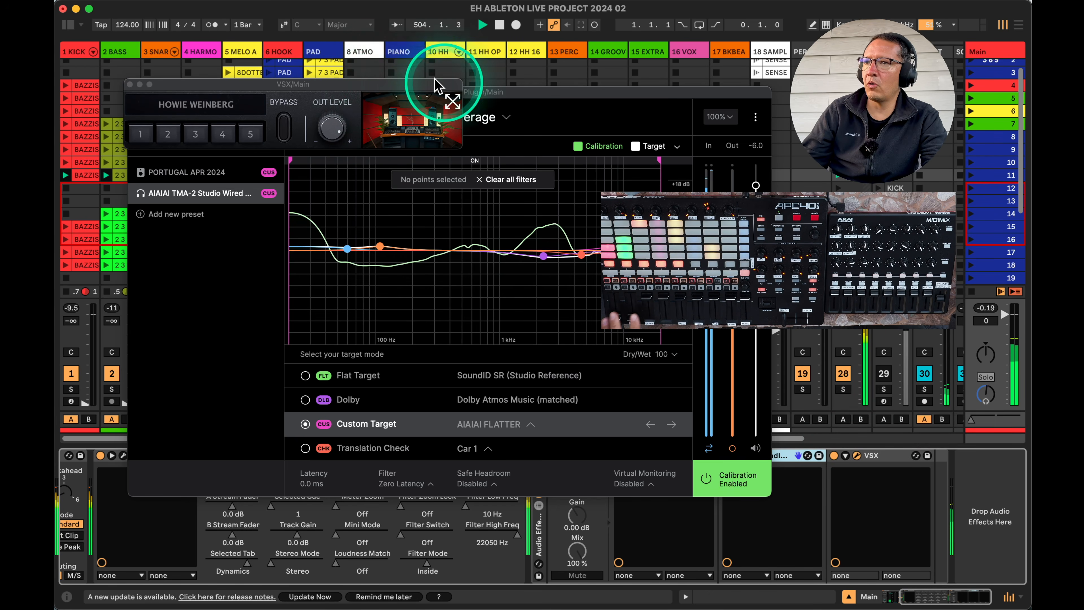
{"action": "left_click_drag", "start_coordinate": [511, 34], "coordinate": [511, 33]}
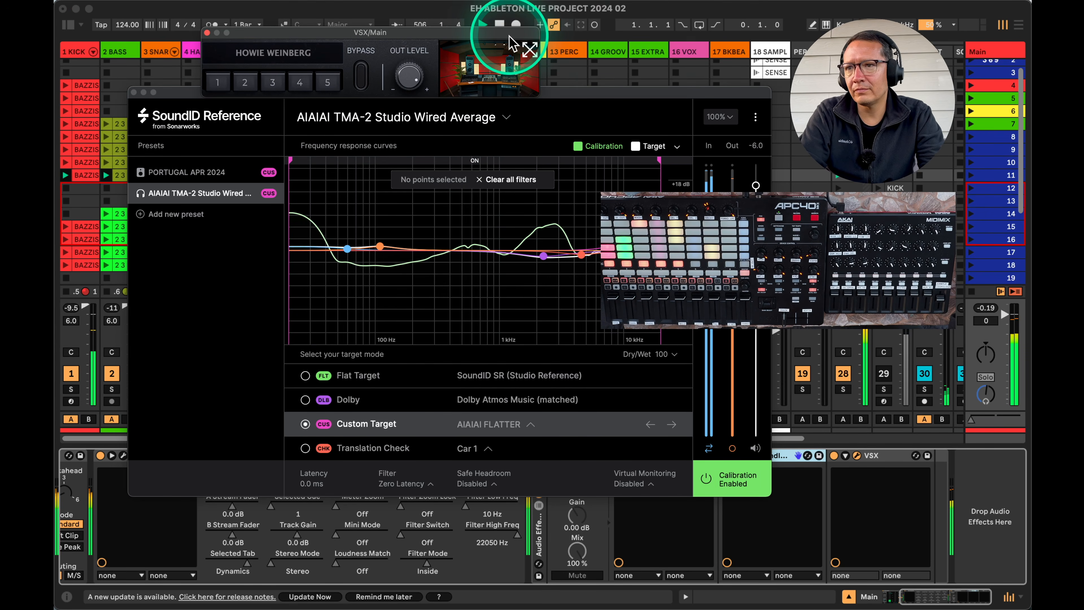
{"action": "left_click_drag", "start_coordinate": [564, 91], "coordinate": [500, 152]}
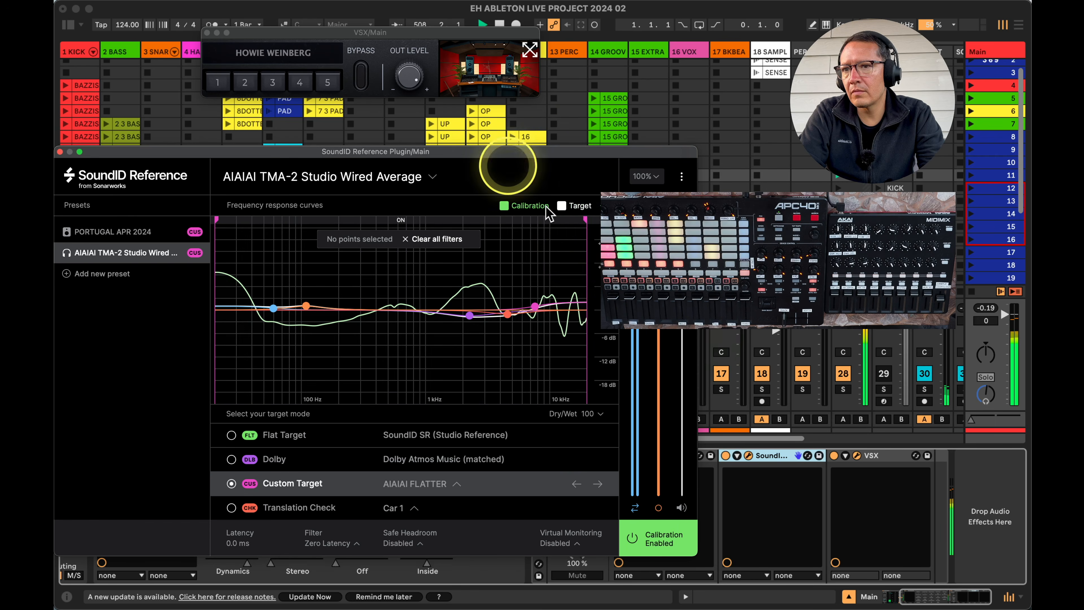
Toggle VSX and SoundID Reference during the comparison and leave both plugins switched off.
{"action": "left_click", "coordinate": [834, 456]}
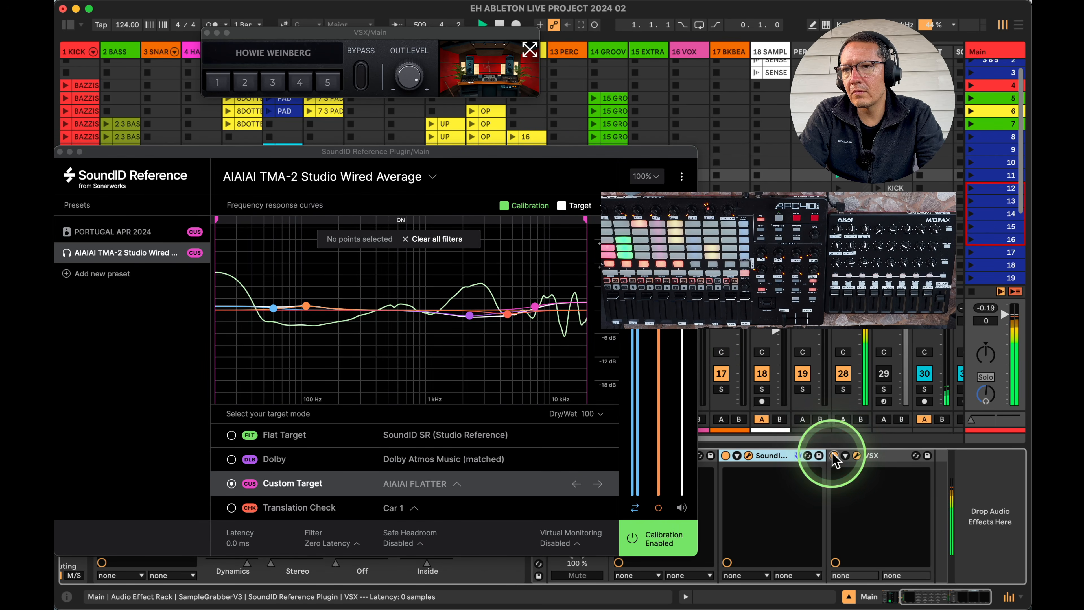
{"action": "left_click", "coordinate": [725, 455]}
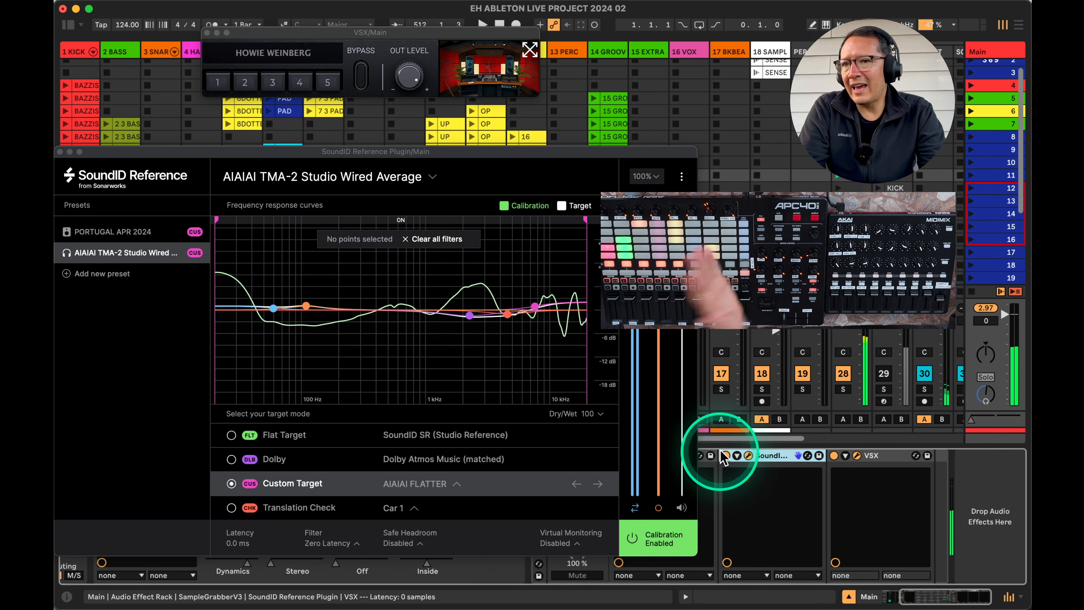
{"action": "left_click", "coordinate": [725, 456]}
{"action": "left_click", "coordinate": [833, 455]}
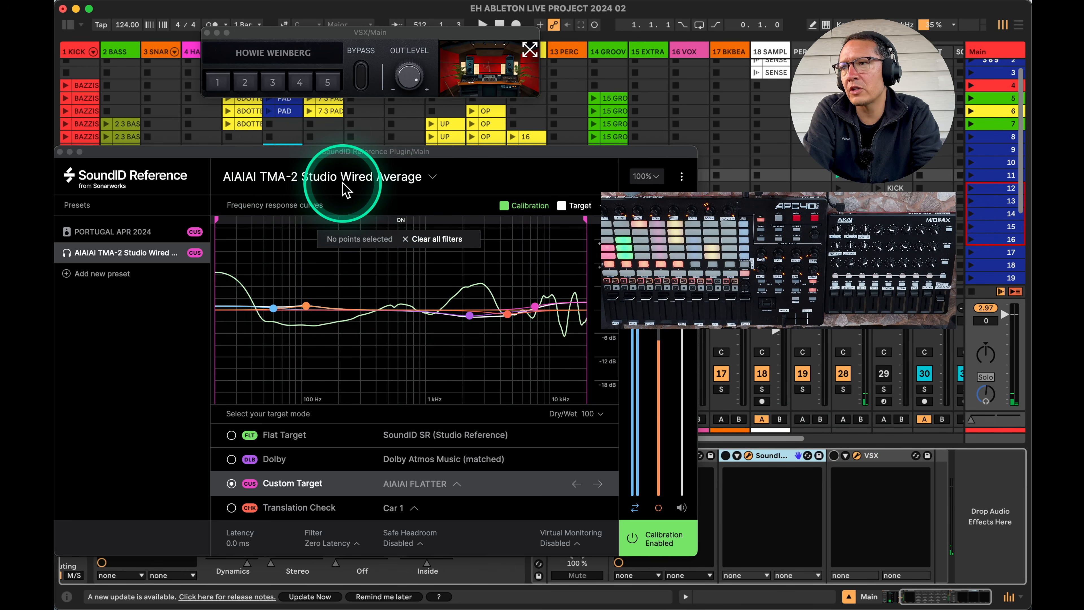
Move the SoundID Reference window clear and close both the VSX and SoundID Reference windows.
{"action": "left_click_drag", "start_coordinate": [358, 154], "coordinate": [358, 123]}
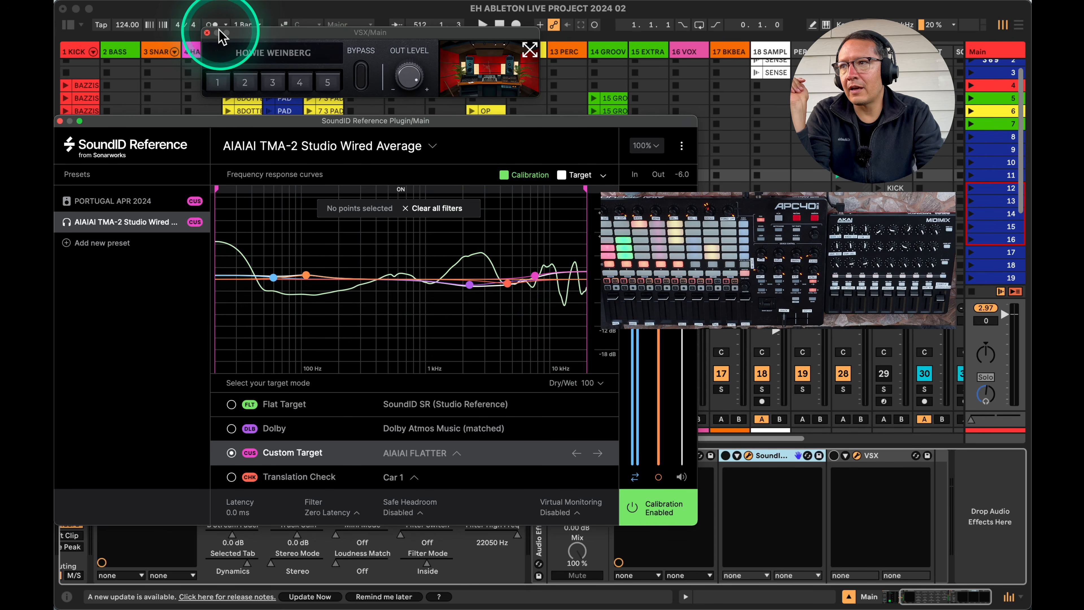
{"action": "left_click", "coordinate": [207, 33]}
{"action": "left_click_drag", "start_coordinate": [196, 124], "coordinate": [275, 38]}
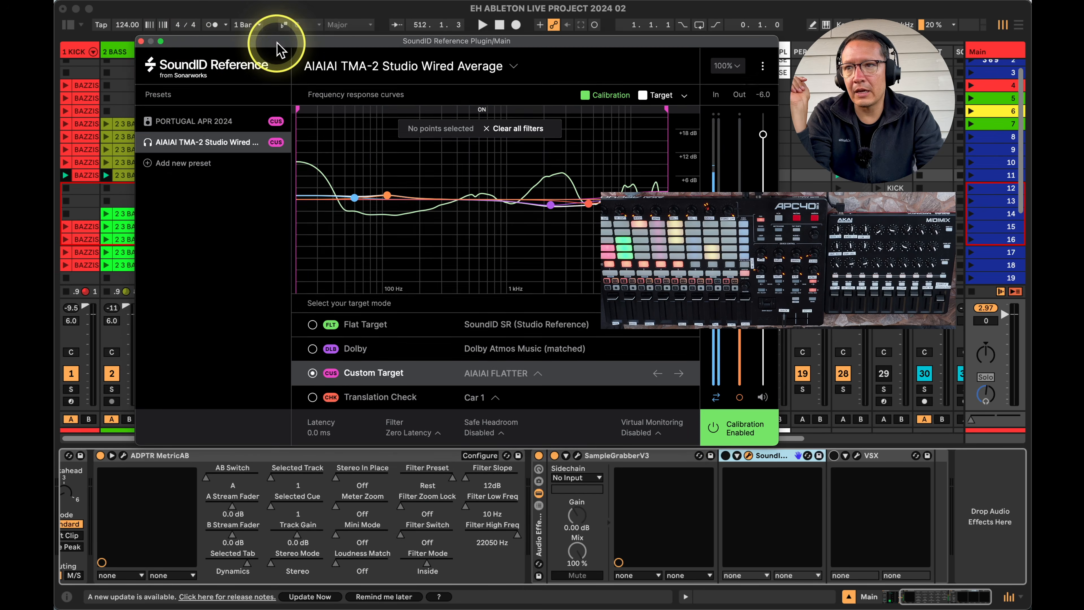
{"action": "left_click", "coordinate": [140, 36]}
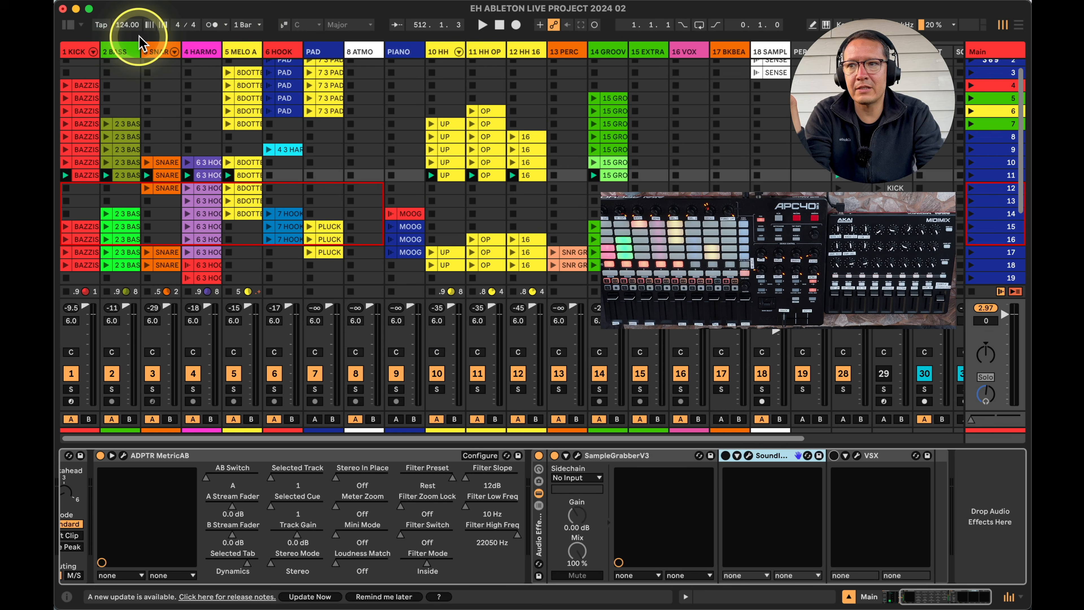
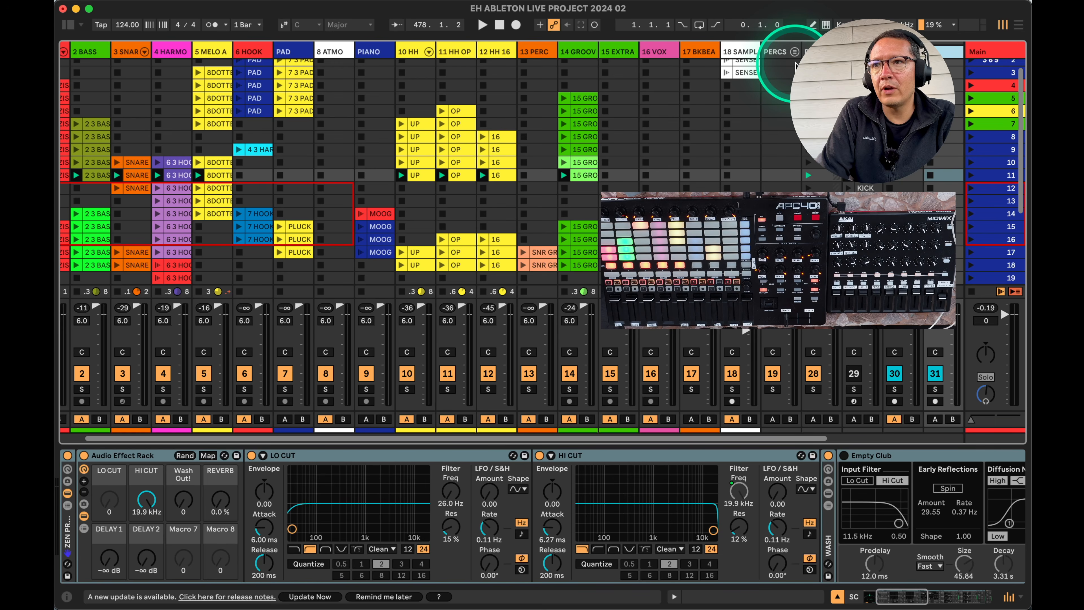
Go down to the later scenes in the Session and select scene 32, followed by scene 33.
{"action": "scroll", "coordinate": [772, 145], "scroll_direction": "down", "scroll_amount": 5}
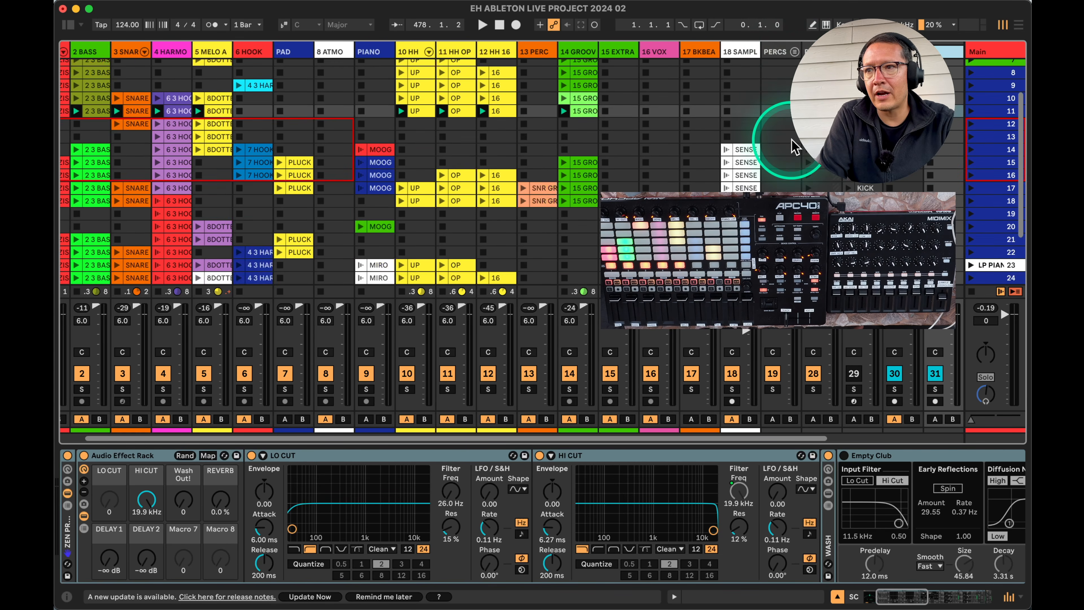
{"action": "left_click", "coordinate": [994, 239]}
{"action": "left_click", "coordinate": [992, 266]}
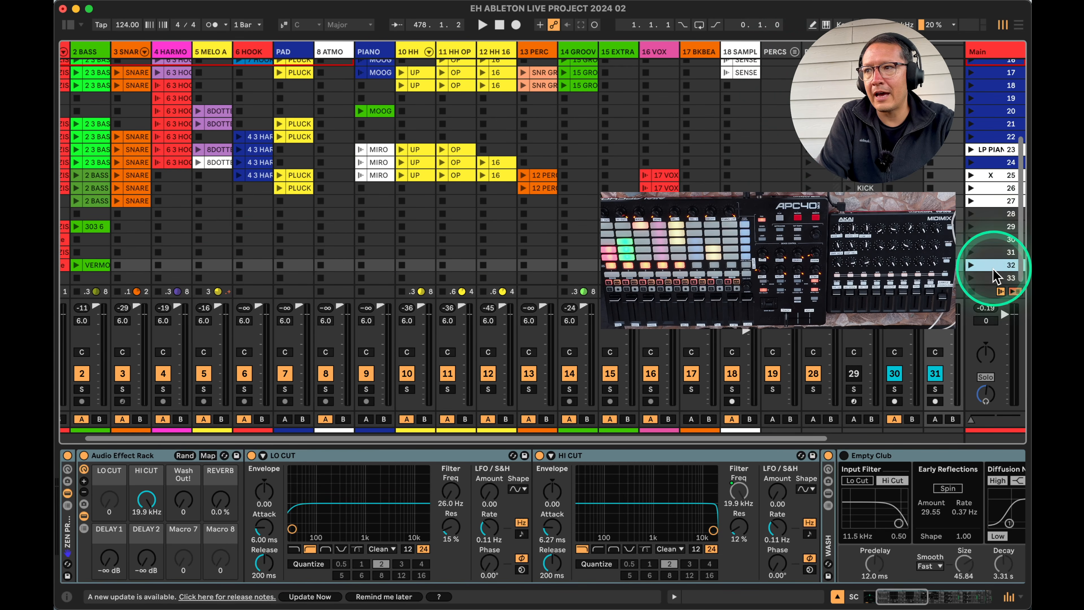
{"action": "left_click", "coordinate": [987, 277]}
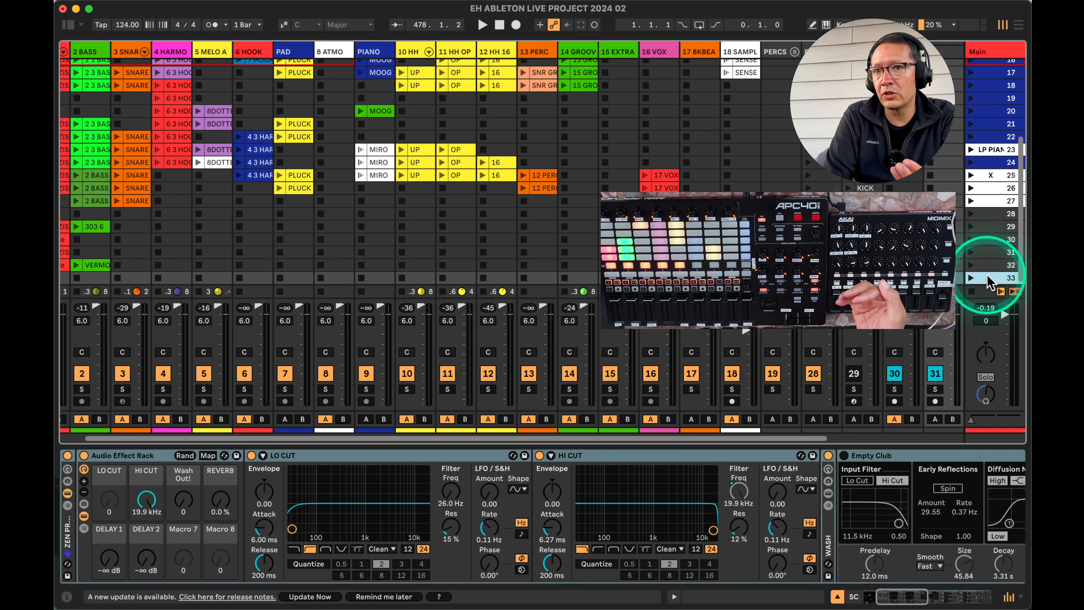
Select the 6 HOOK, PAD, 8 ATMO and PIANO tracks in turn, and arm the 8 ATMO track for recording.
{"action": "left_click", "coordinate": [255, 53]}
{"action": "left_click", "coordinate": [293, 54]}
{"action": "left_click", "coordinate": [328, 53]}
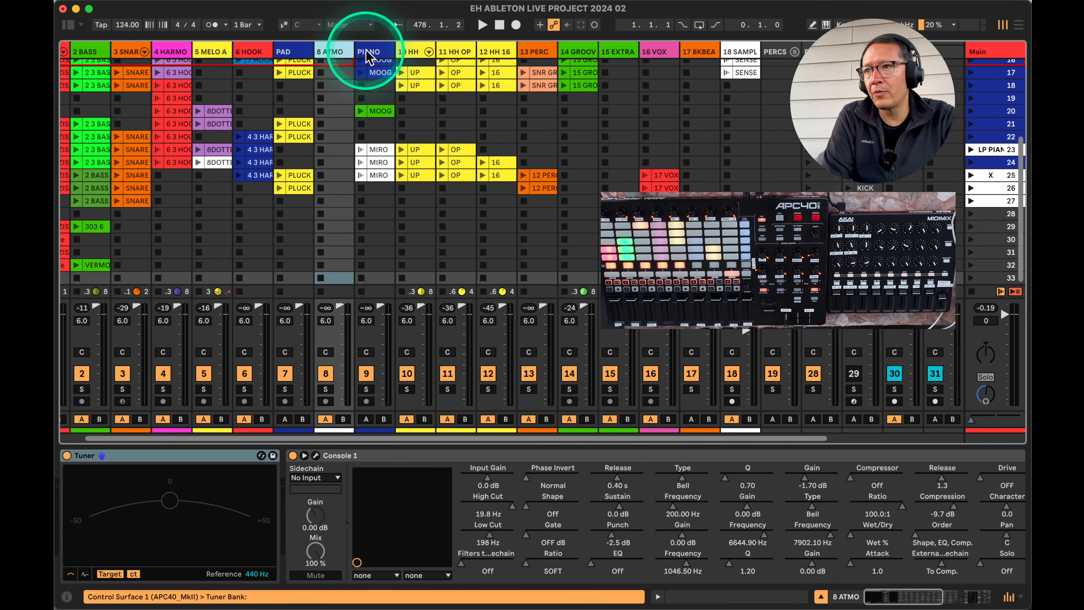
{"action": "left_click", "coordinate": [366, 51]}
{"action": "left_click", "coordinate": [328, 401]}
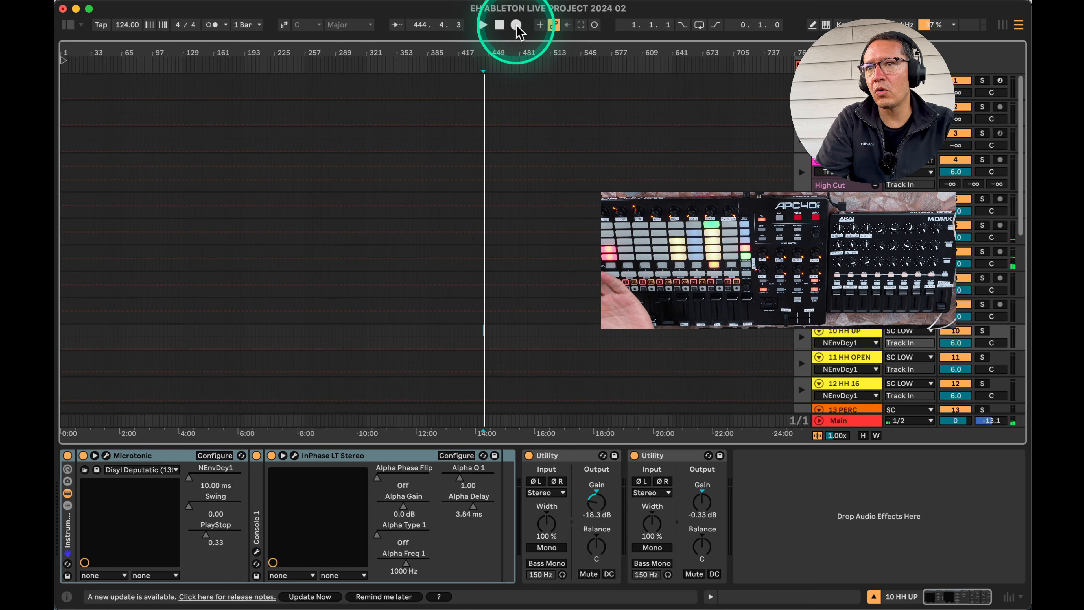
Record the live clip performance into the Arrangement, stop recording and return all tracks to Arrangement playback.
{"action": "left_click", "coordinate": [516, 26]}
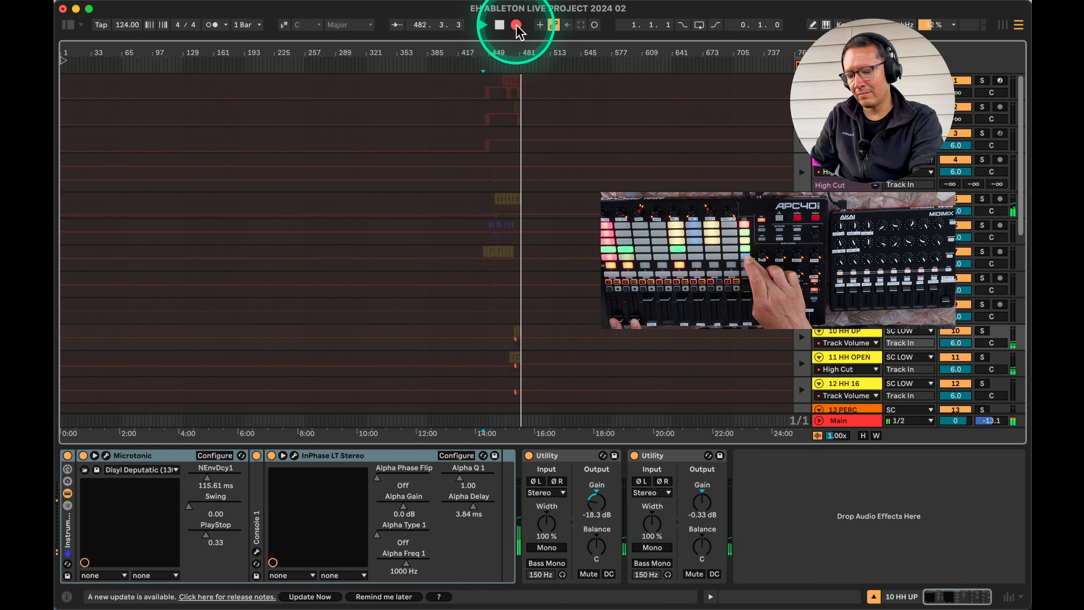
{"action": "left_click", "coordinate": [516, 25]}
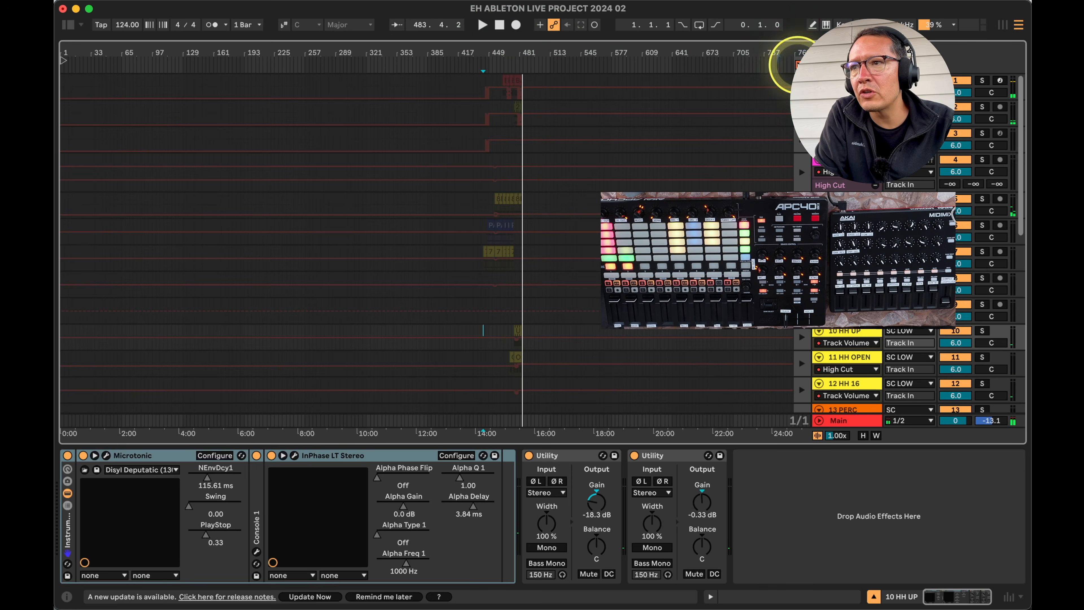
{"action": "left_click", "coordinate": [796, 65]}
Turn off the automation display and hide the take lanes of all tracks in the Arrangement.
{"action": "key", "text": "a"}
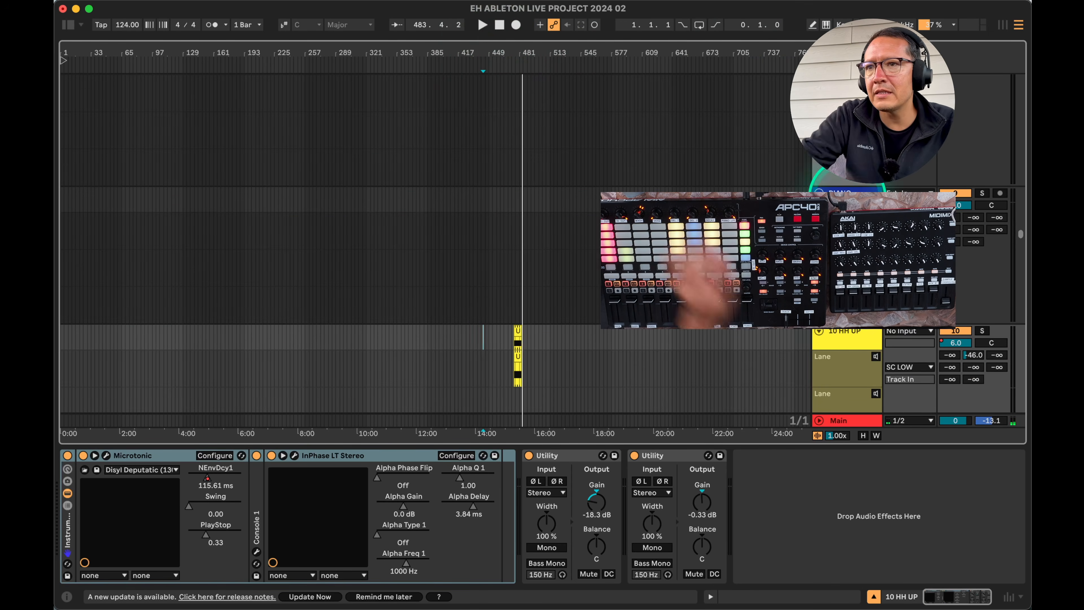
{"action": "left_click", "coordinate": [848, 197]}
{"action": "key", "text": "super+a"}
{"action": "right_click", "coordinate": [848, 198]}
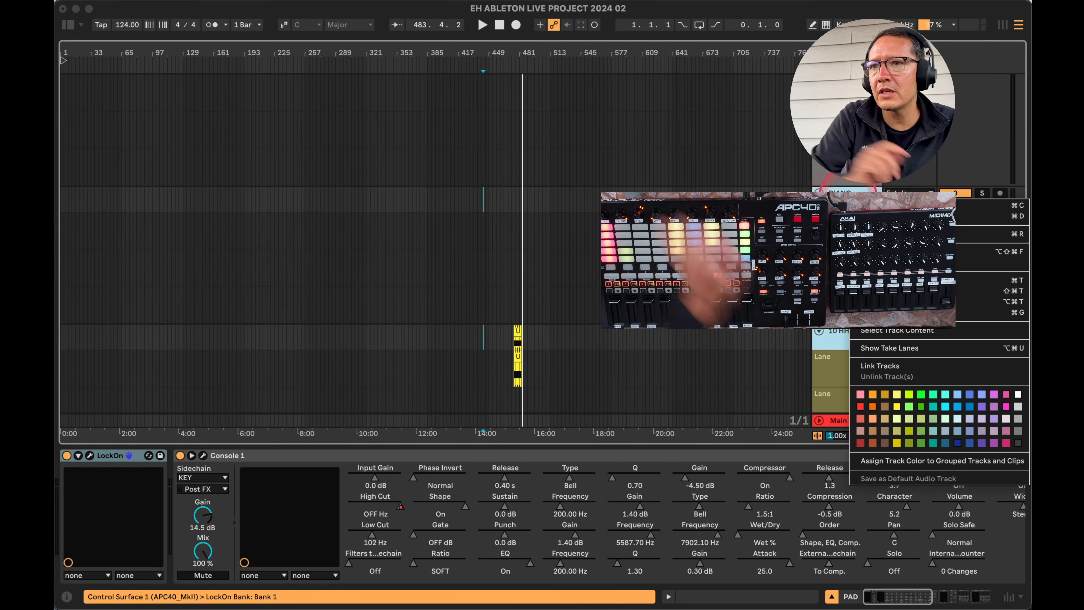
{"action": "left_click", "coordinate": [924, 349]}
Examine the recorded clips across all tracks in the Arrangement between about bars 445 and 485.
{"action": "left_click_drag", "start_coordinate": [520, 54], "coordinate": [520, 56]}
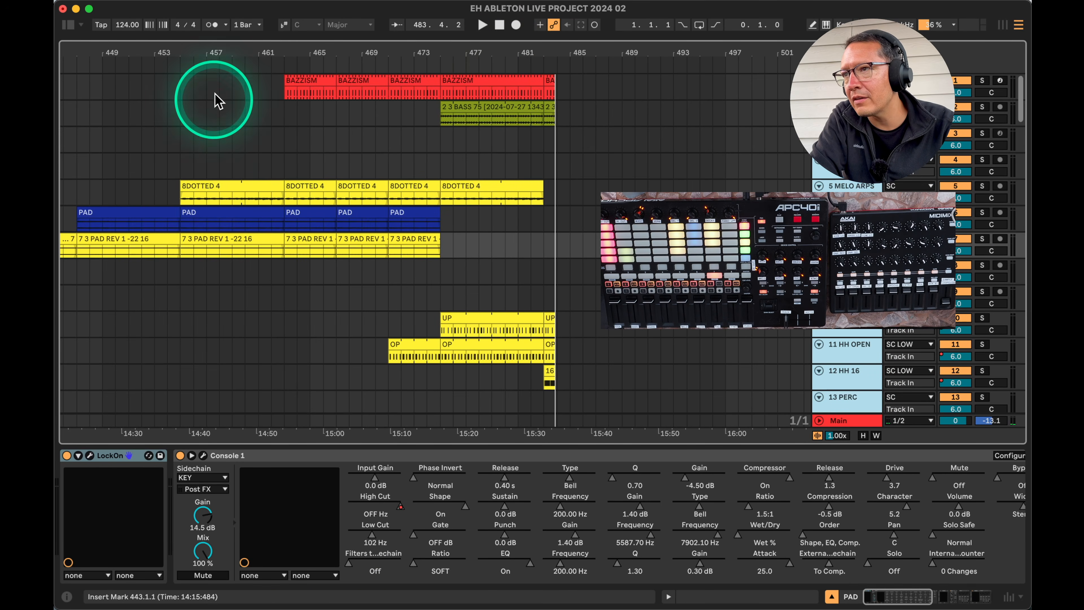
{"action": "scroll", "coordinate": [516, 363], "scroll_direction": "down", "scroll_amount": 4}
{"action": "scroll", "coordinate": [519, 363], "scroll_direction": "down", "scroll_amount": 8}
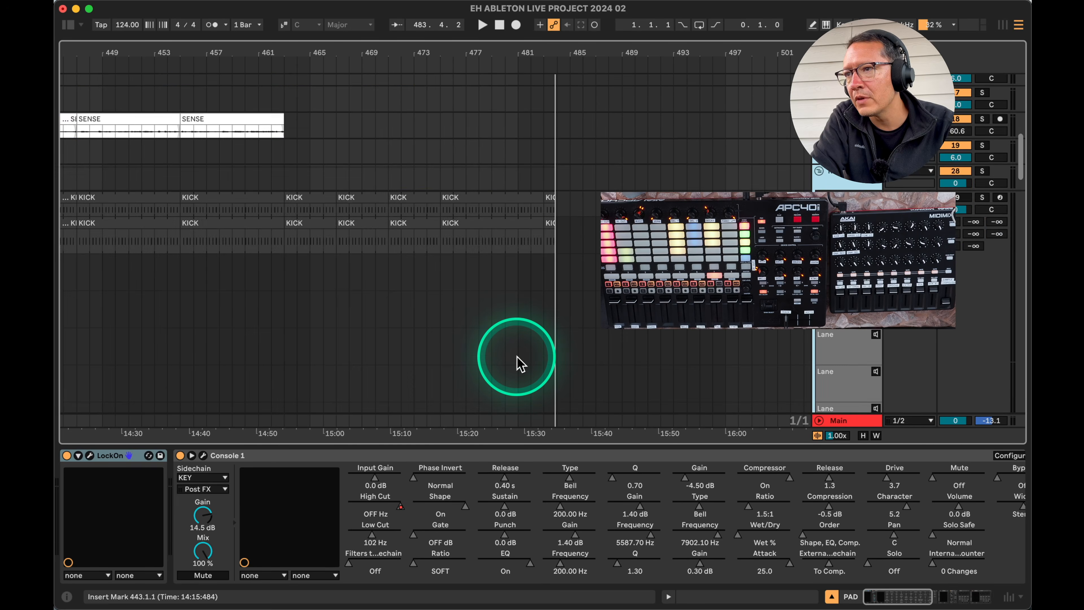
{"action": "scroll", "coordinate": [519, 363], "scroll_direction": "up", "scroll_amount": 5}
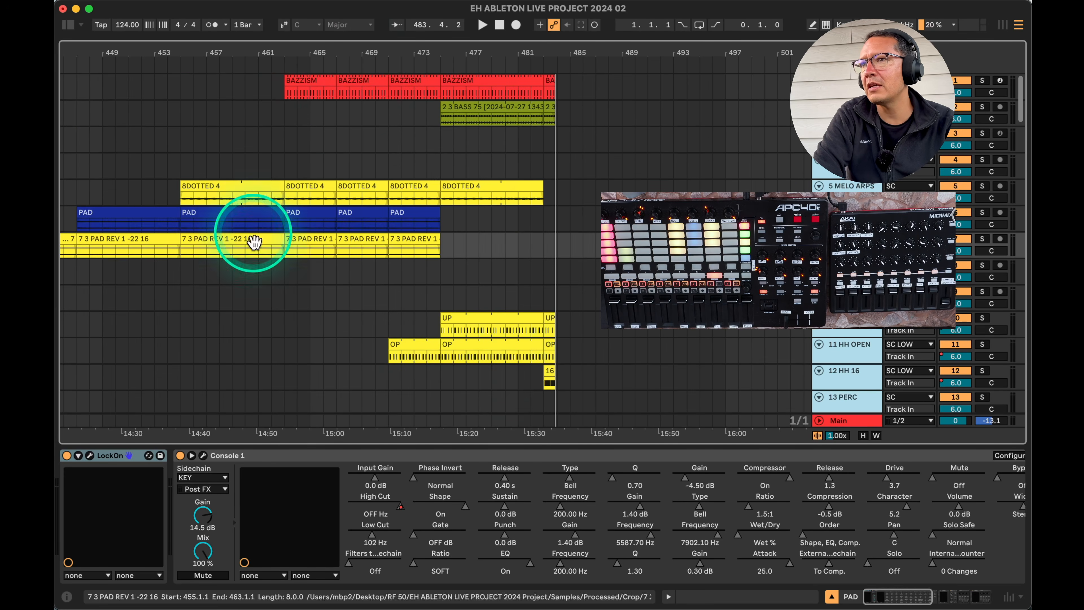
{"action": "left_click_drag", "start_coordinate": [279, 43], "coordinate": [344, 47]}
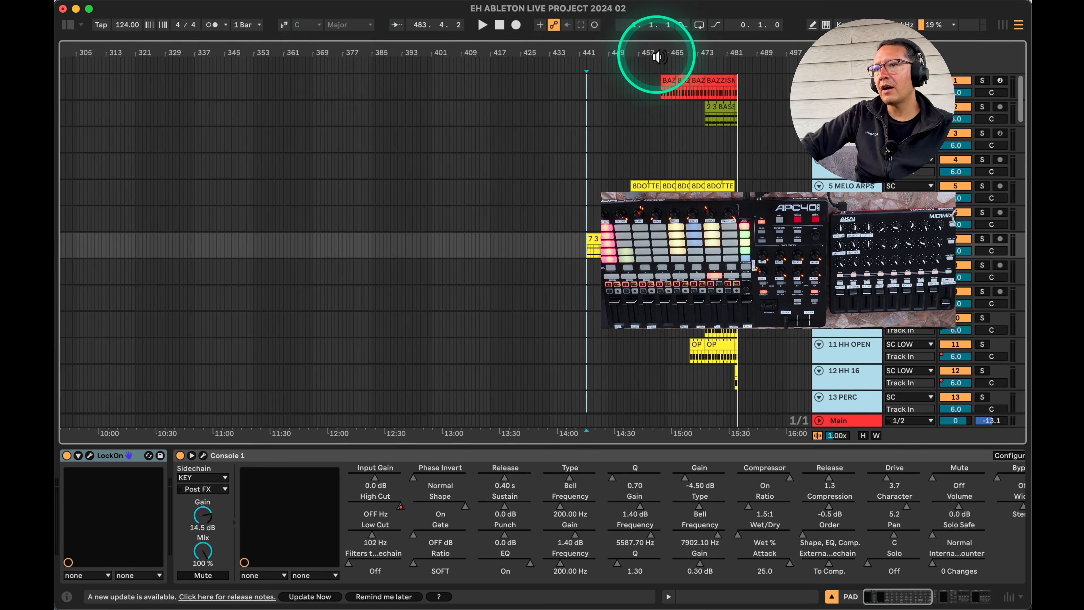
Set the Arrangement to a fixed grid of 4 bars and check the recorded section against it.
{"action": "right_click", "coordinate": [557, 89]}
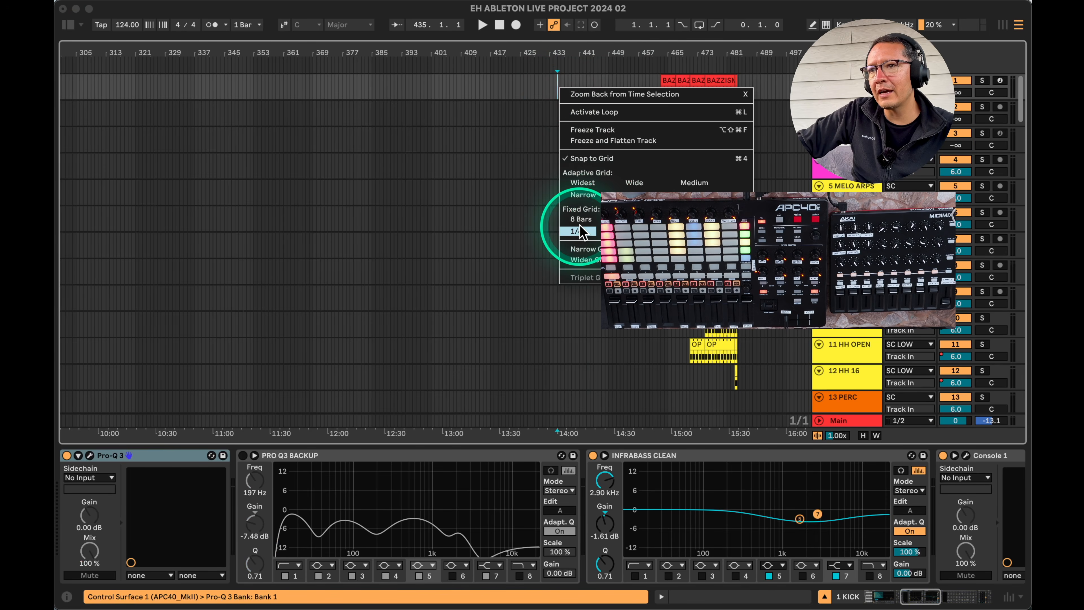
{"action": "left_click", "coordinate": [610, 219]}
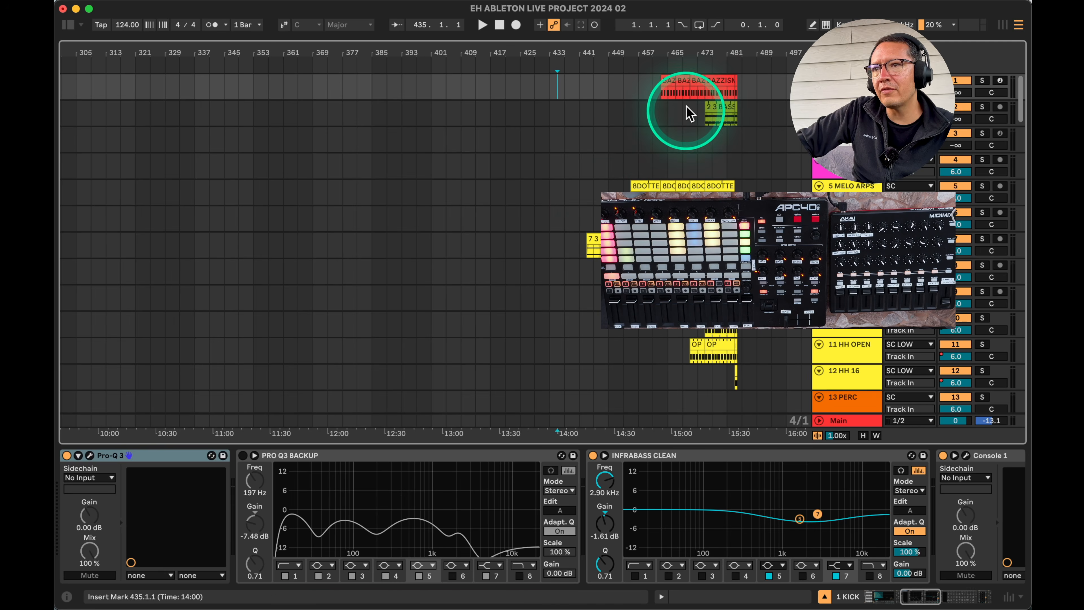
{"action": "left_click_drag", "start_coordinate": [701, 44], "coordinate": [686, 48]}
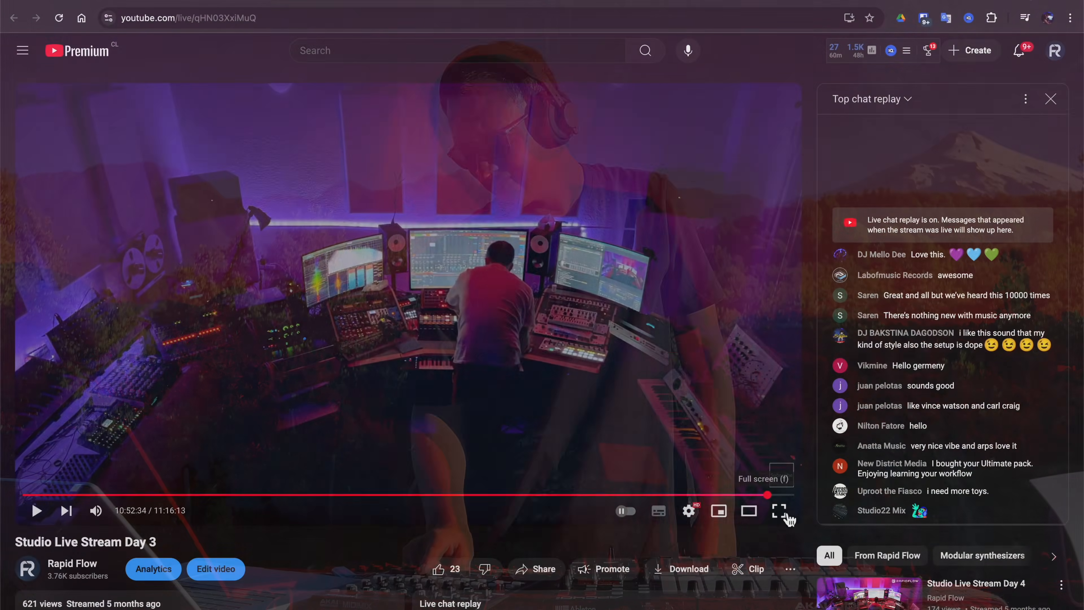
On the YouTube page, show the Studio Live Stream Day 3 video in full screen.
{"action": "left_click", "coordinate": [781, 511]}
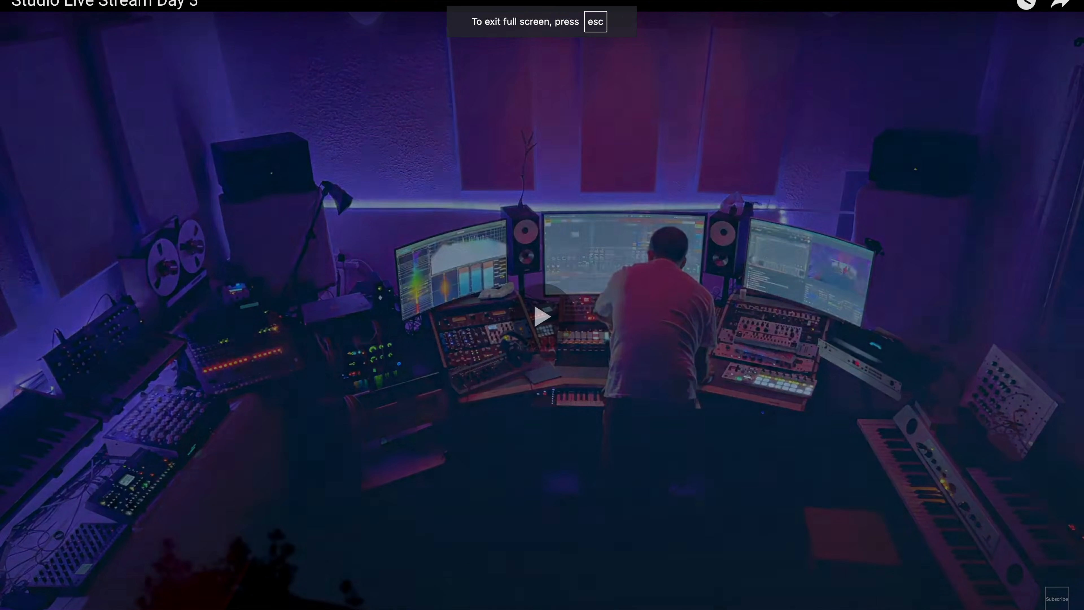